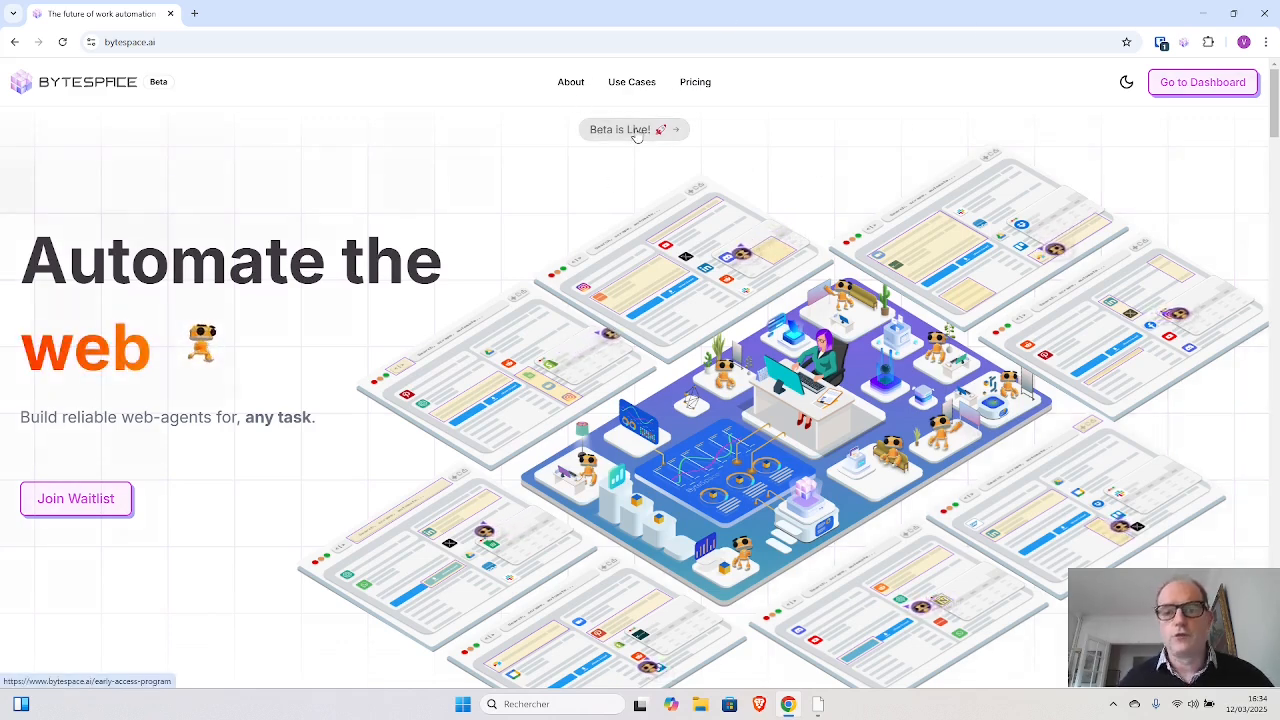
- View the Beta early-access waitlist page and return to the Bytespace home page
click(636, 131)
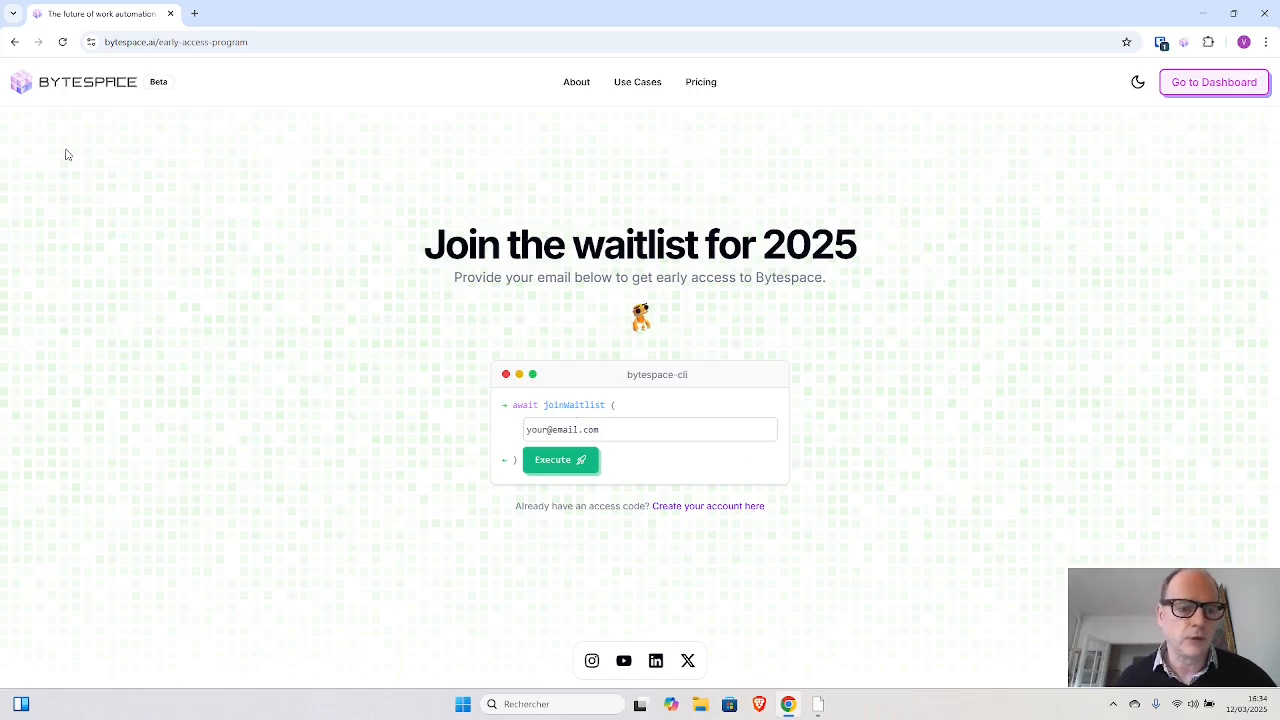
click(22, 86)
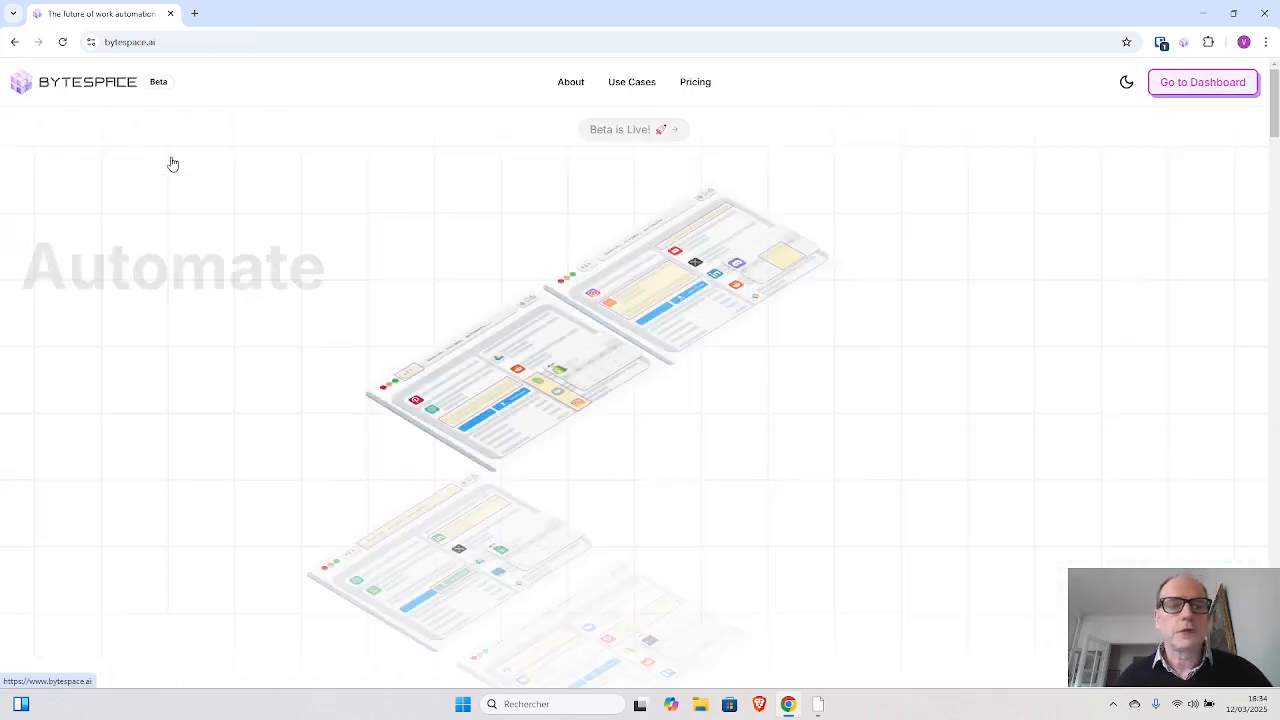
- Examine the home page sections on turning websites into an API, building web-agents and deploying them to the marketplace
scroll(600, 392, down, 6)
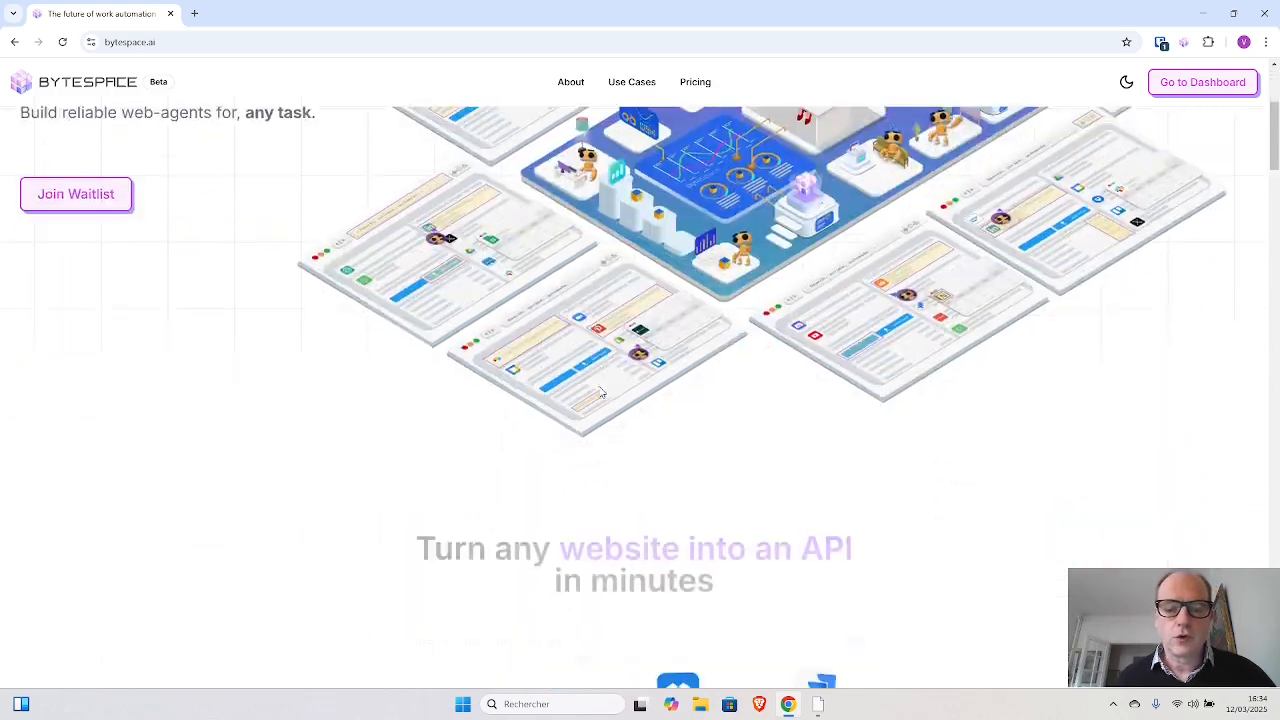
scroll(600, 392, down, 2)
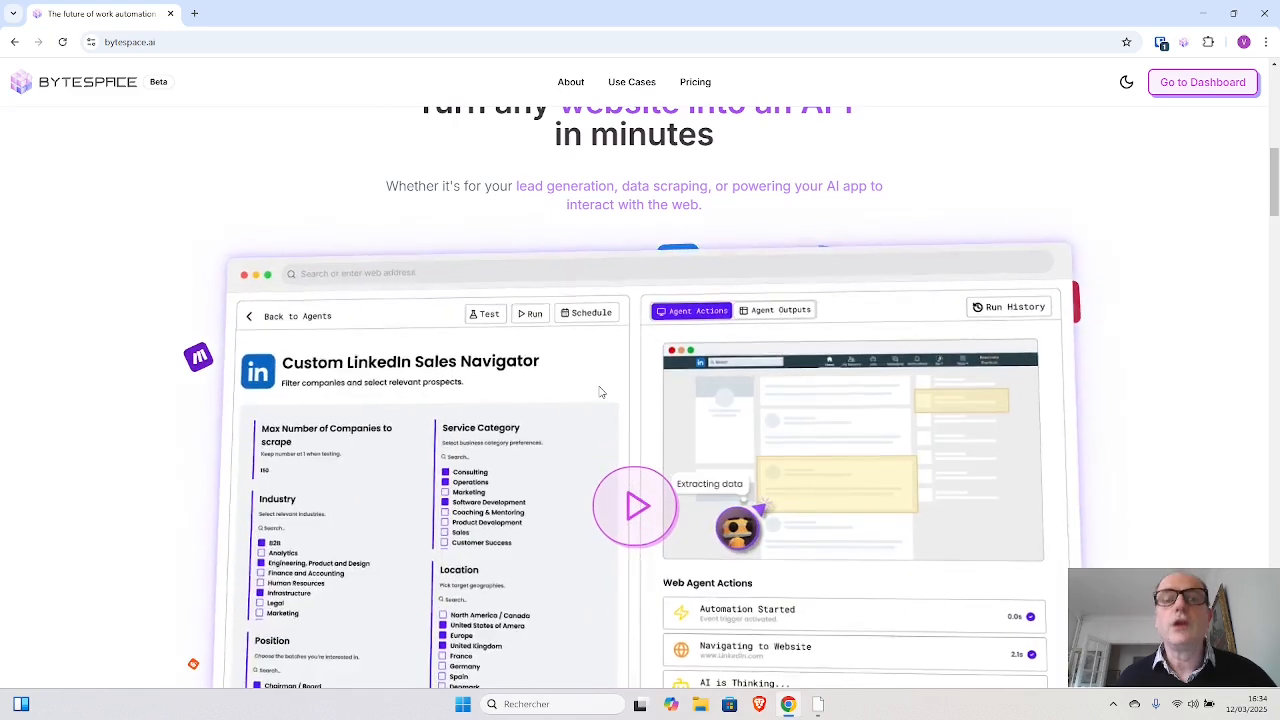
scroll(574, 354, up, 2)
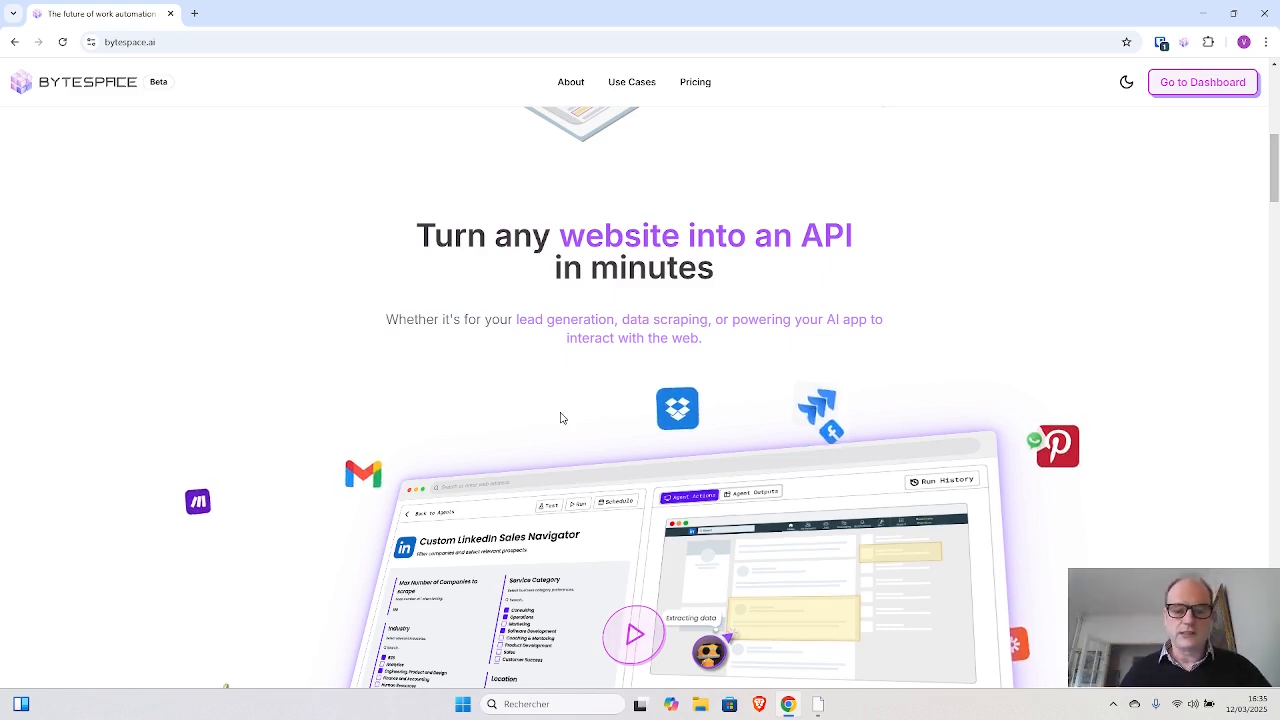
scroll(562, 418, down, 1)
scroll(570, 274, down, 3)
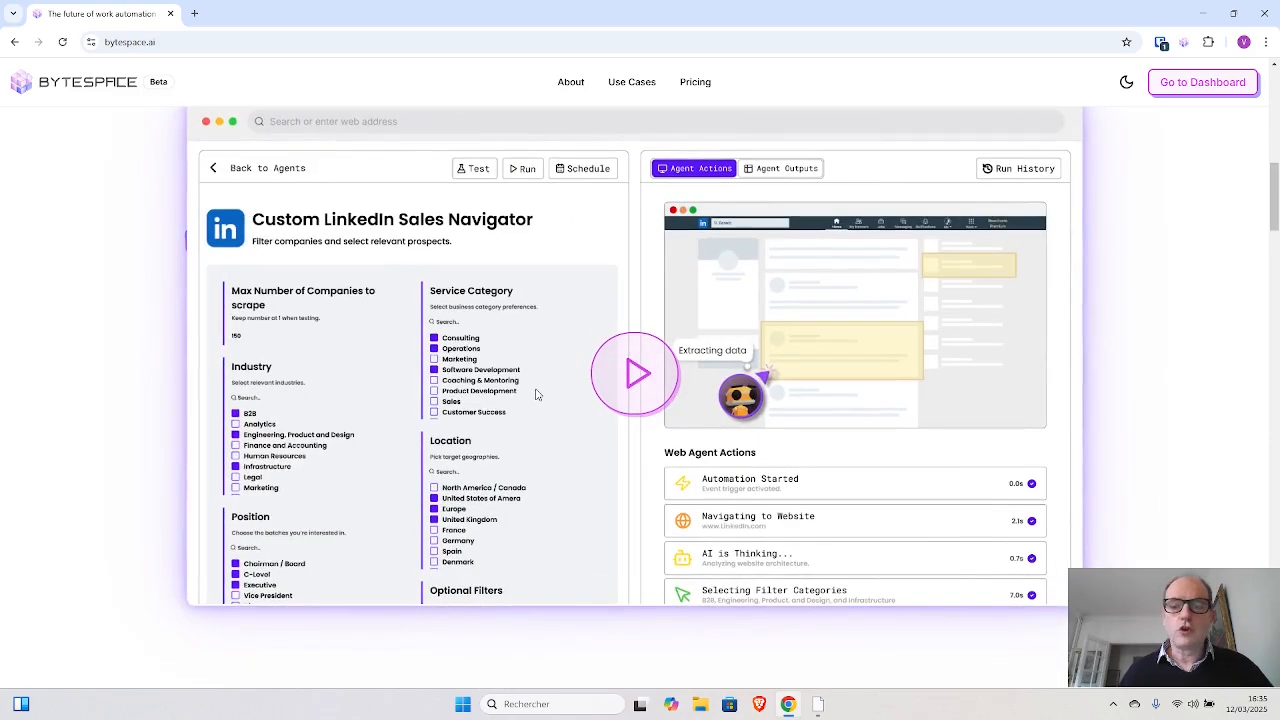
scroll(534, 391, down, 3)
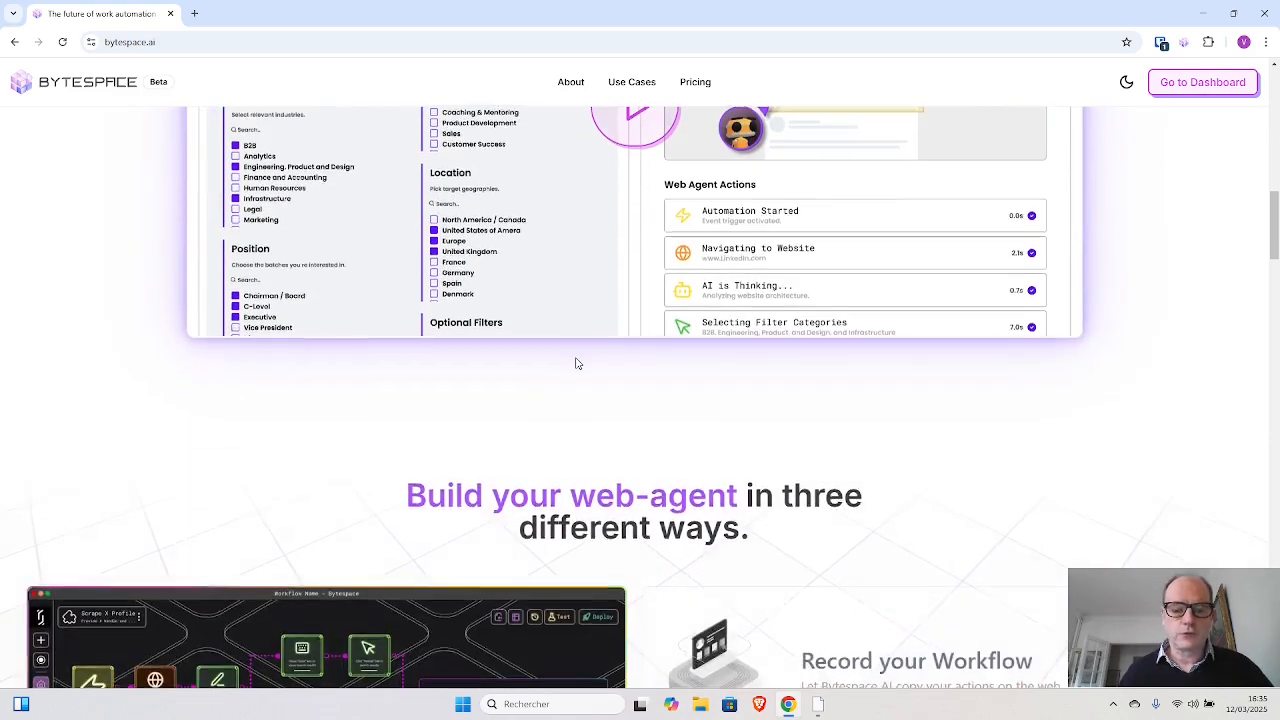
scroll(577, 363, down, 3)
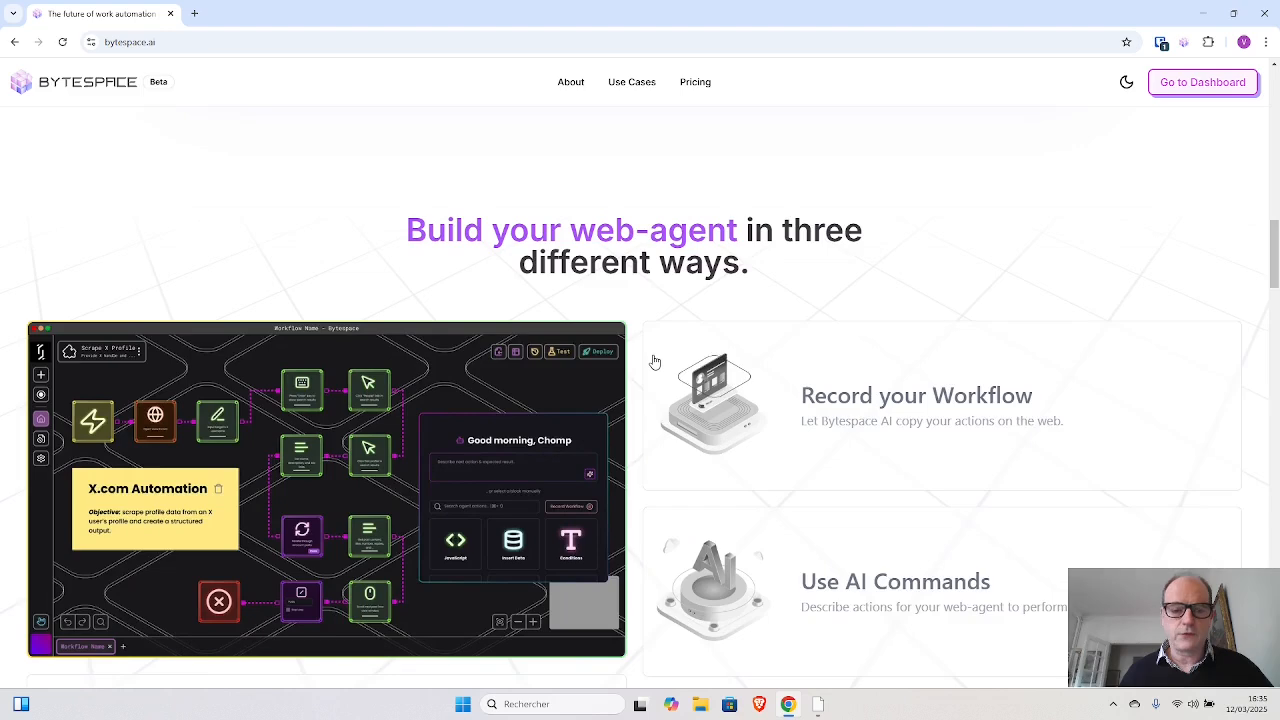
scroll(600, 380, down, 1)
scroll(280, 418, down, 1)
scroll(280, 420, down, 1)
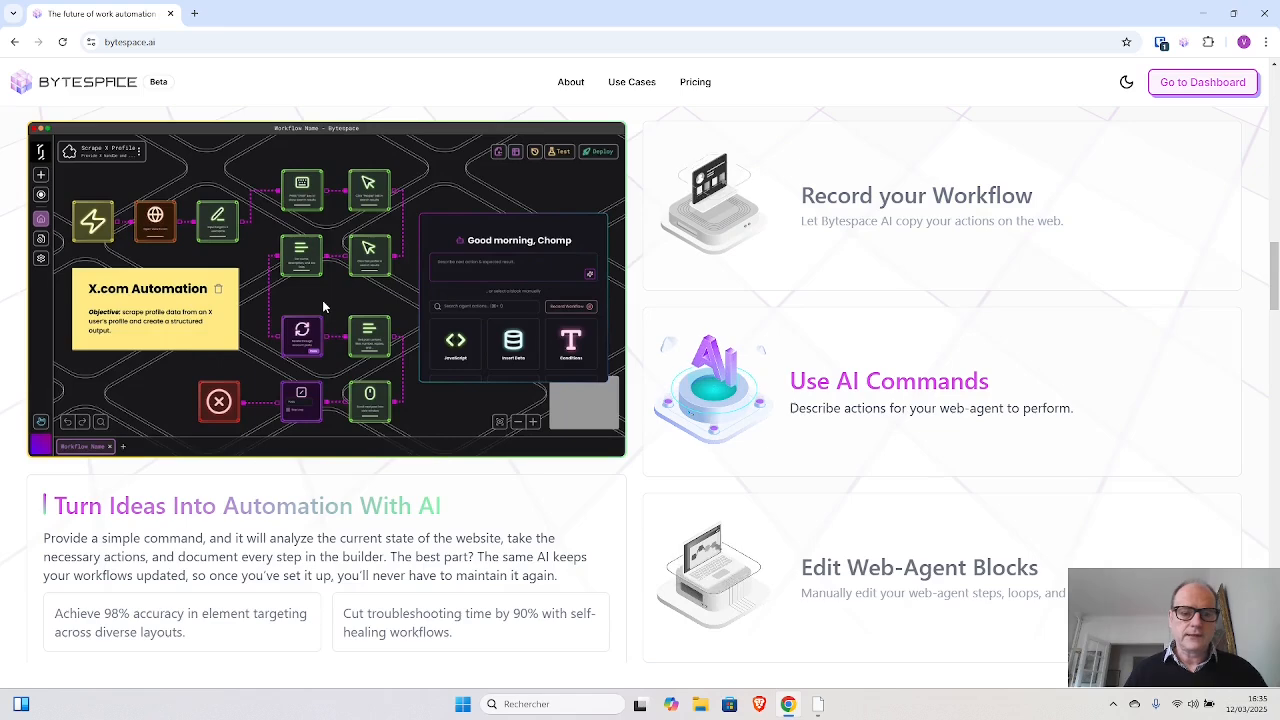
scroll(323, 307, down, 1)
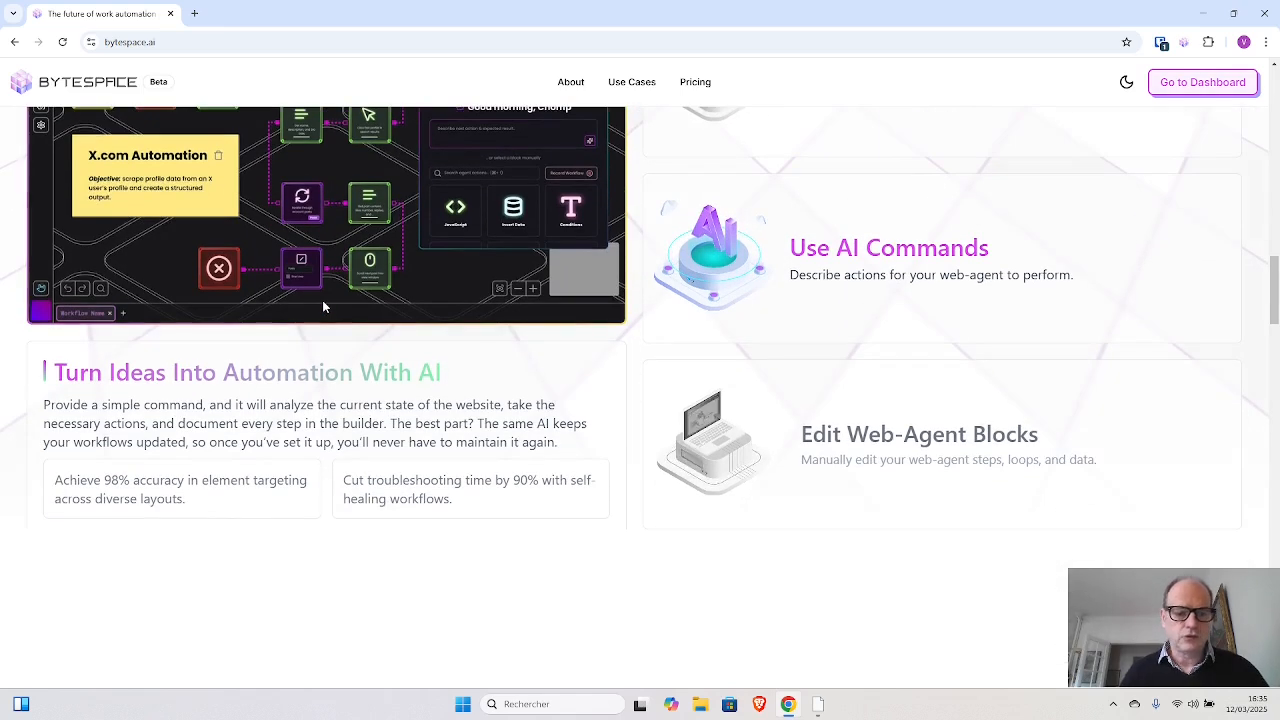
scroll(323, 305, down, 1)
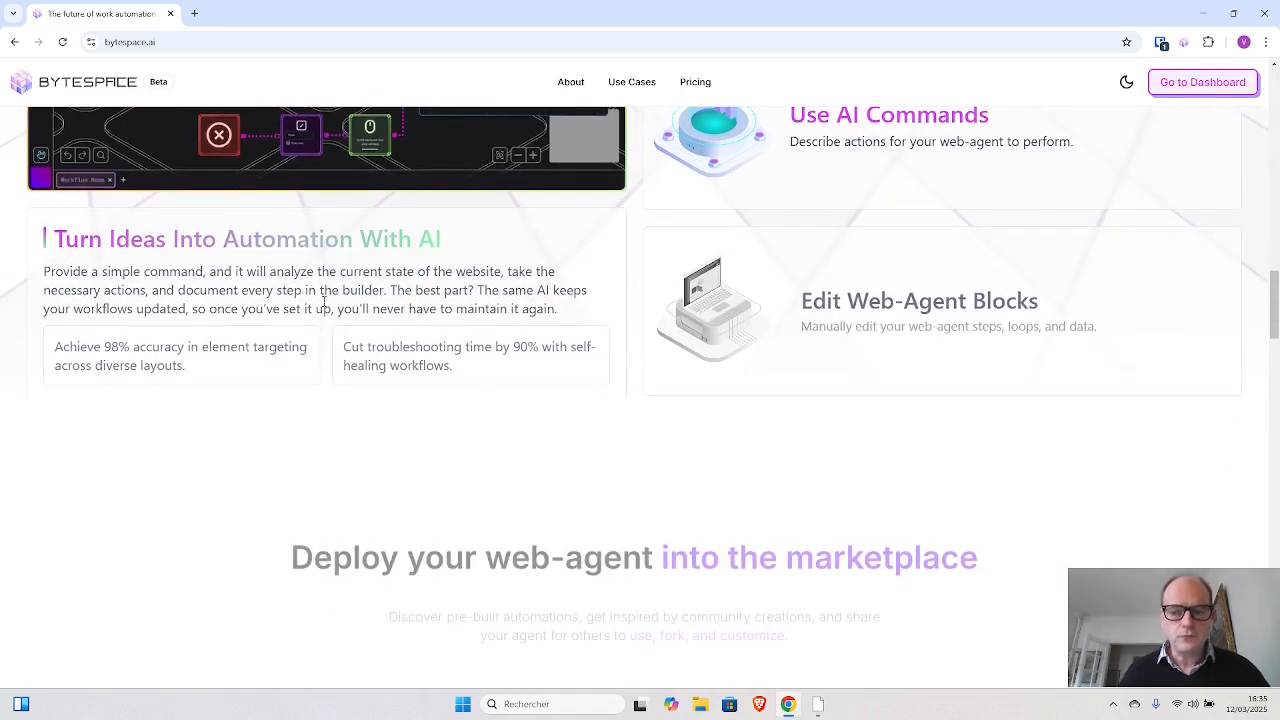
scroll(323, 302, down, 2)
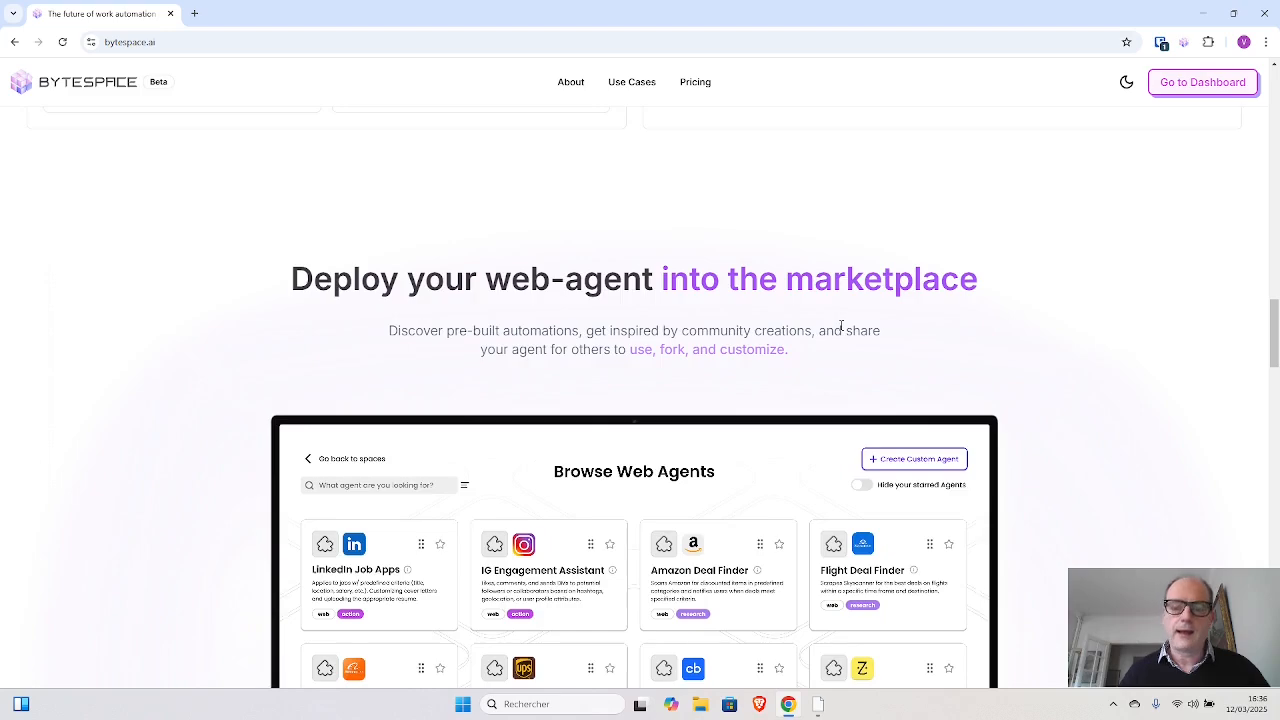
- Return to the section on three ways to build a web-agent and show the Use AI Commands description
scroll(841, 327, up, 1)
scroll(841, 327, up, 2)
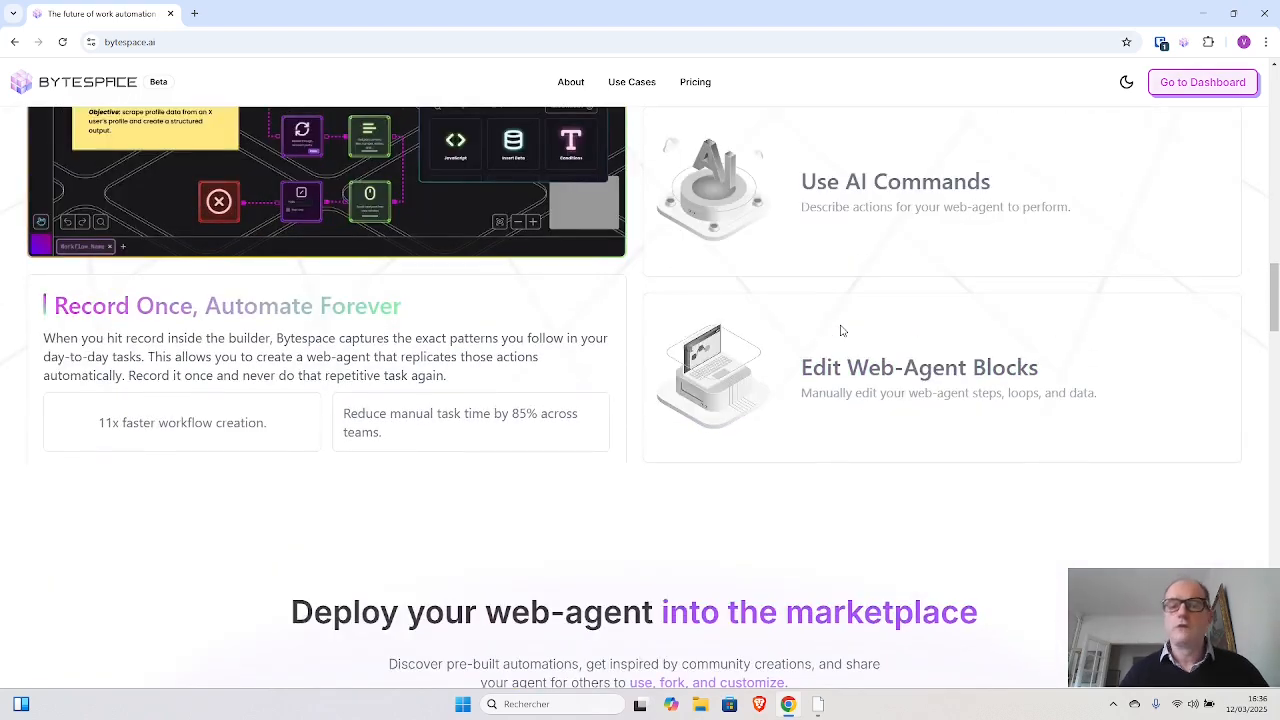
scroll(837, 357, up, 2)
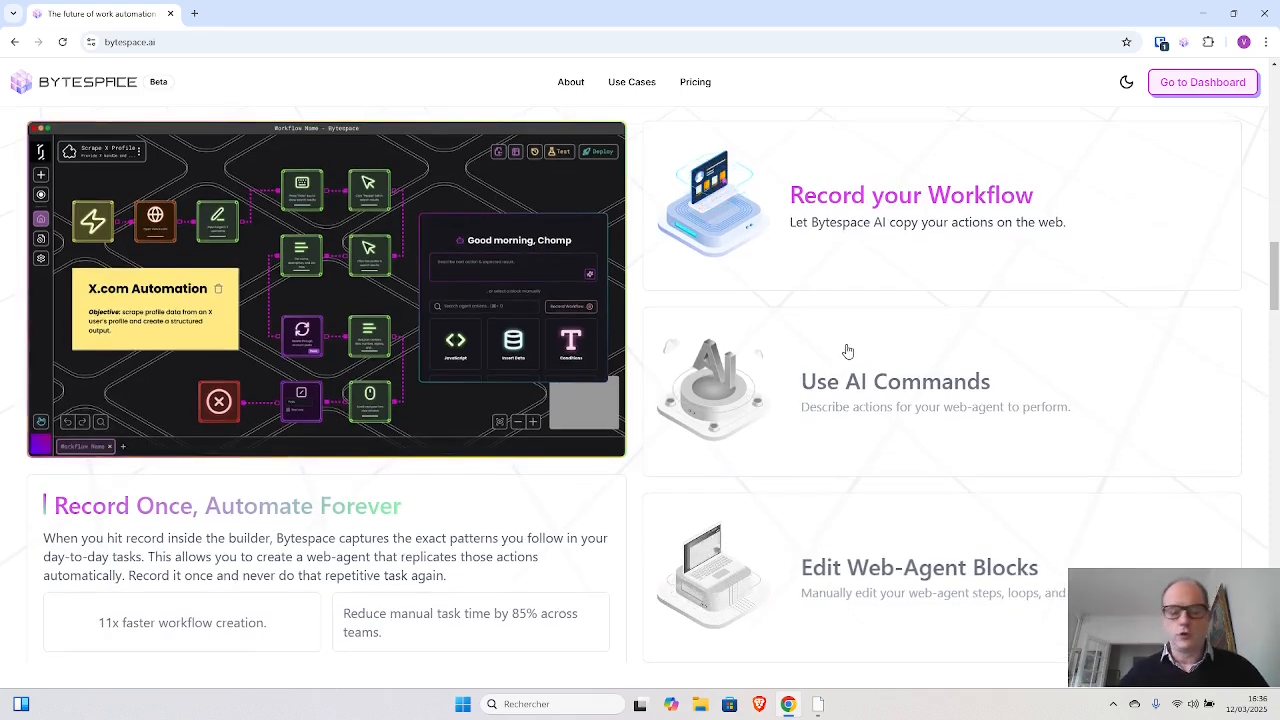
click(847, 351)
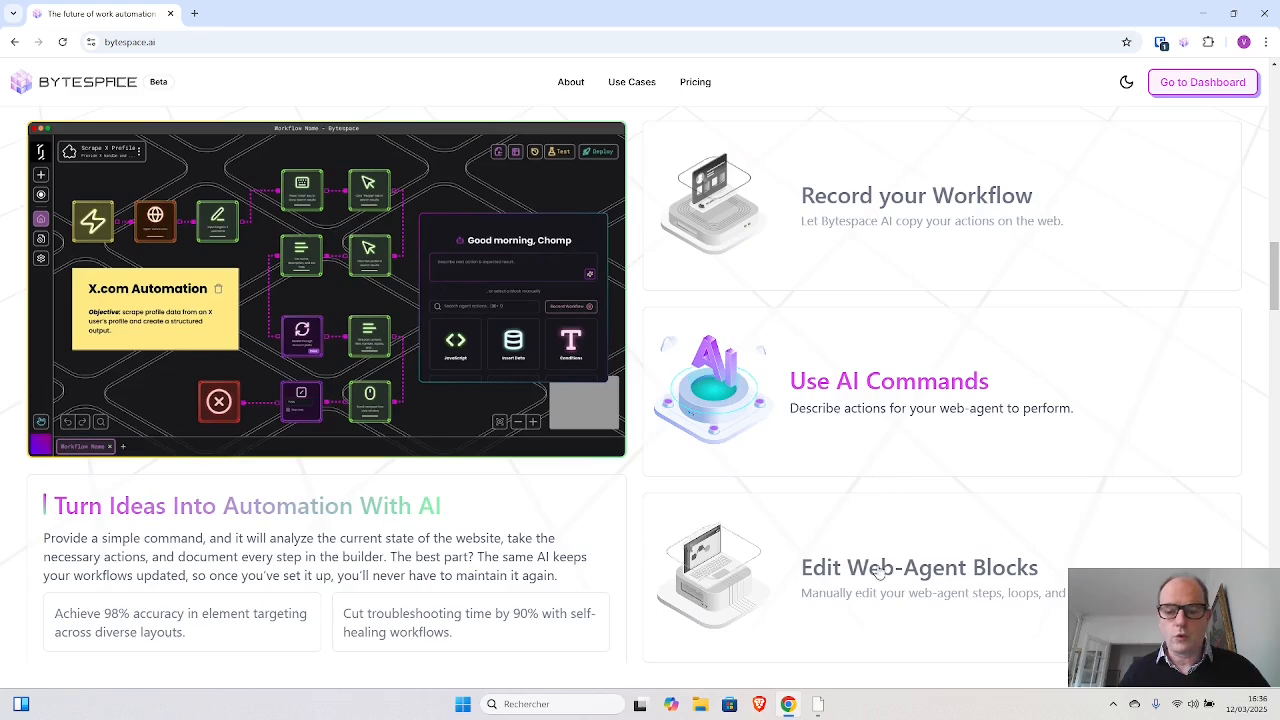
- Switch to the Instagram - Post Comments workflow window, maximize it and inspect the settings of the Instagram website block
click(818, 706)
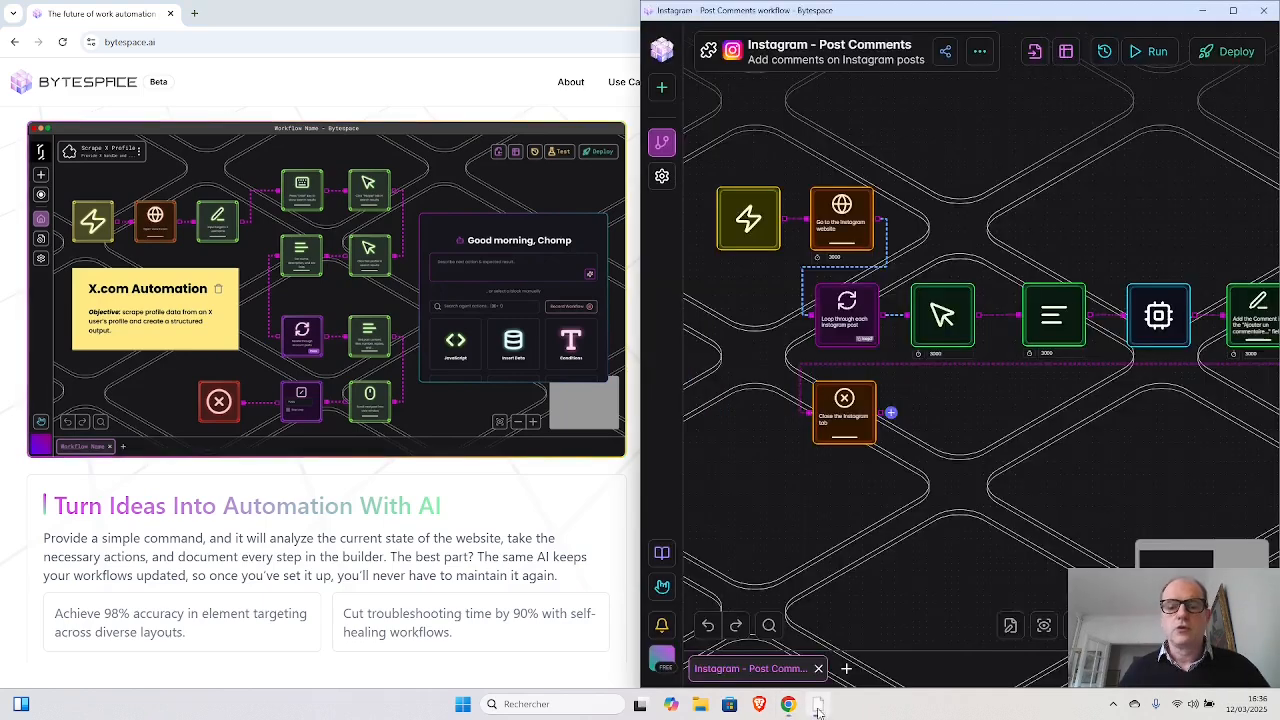
click(1234, 12)
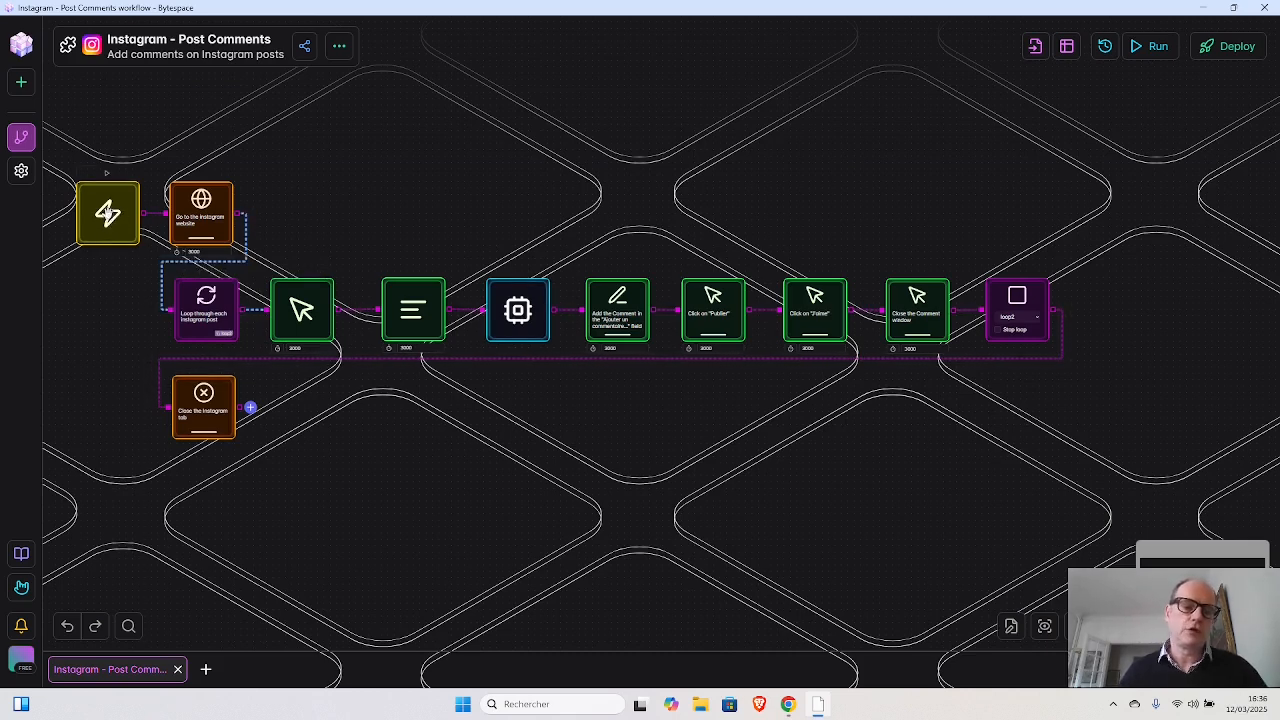
click(203, 205)
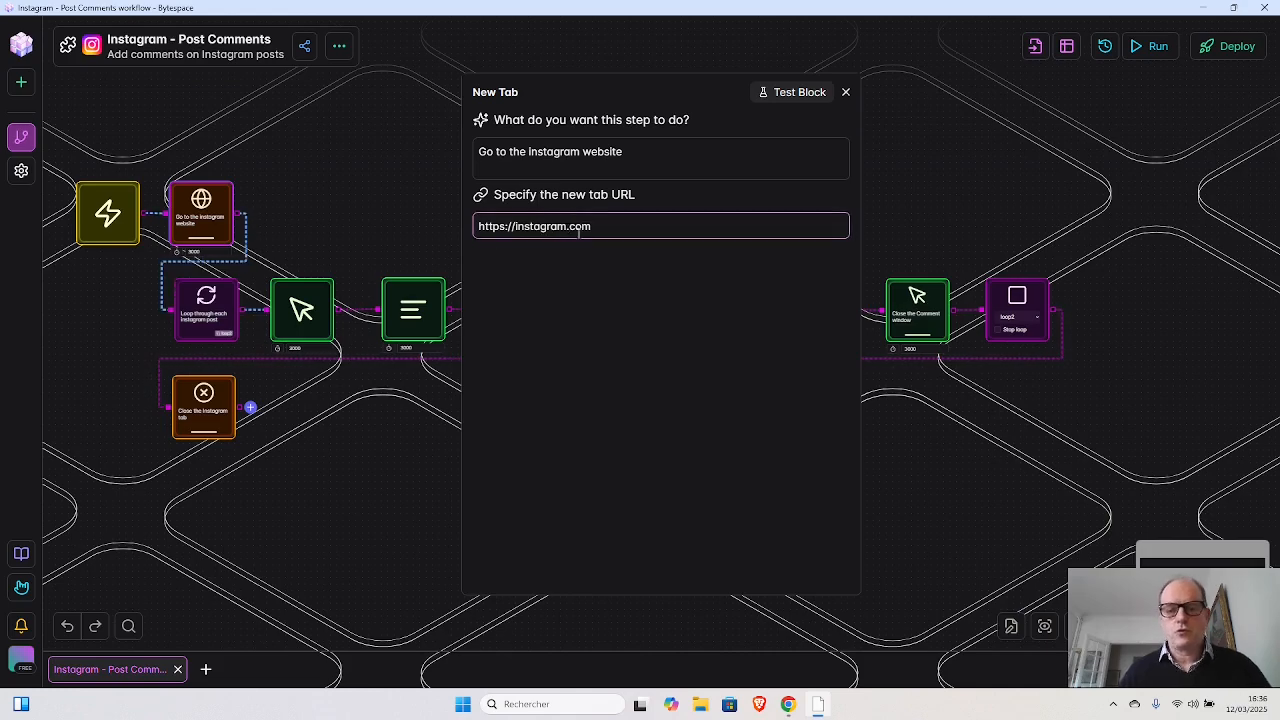
click(845, 92)
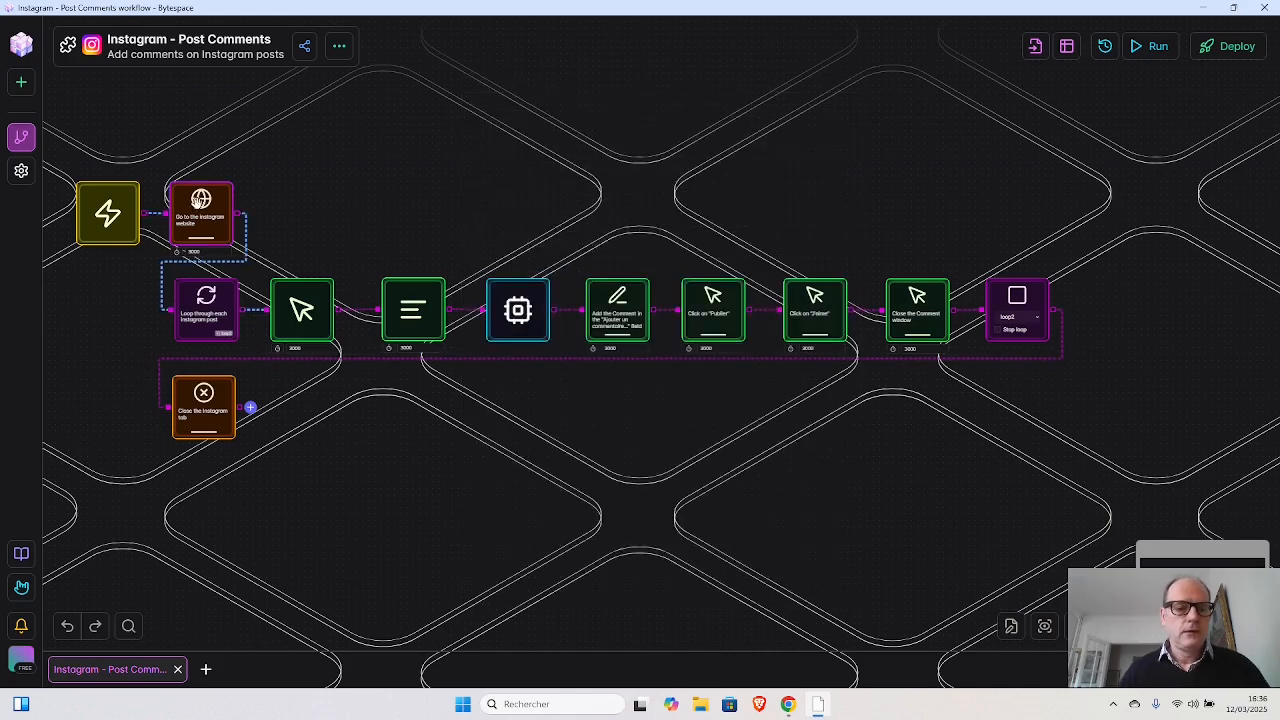
- Inspect the settings of the loop block for Instagram posts and of the Click Element block following it
click(201, 304)
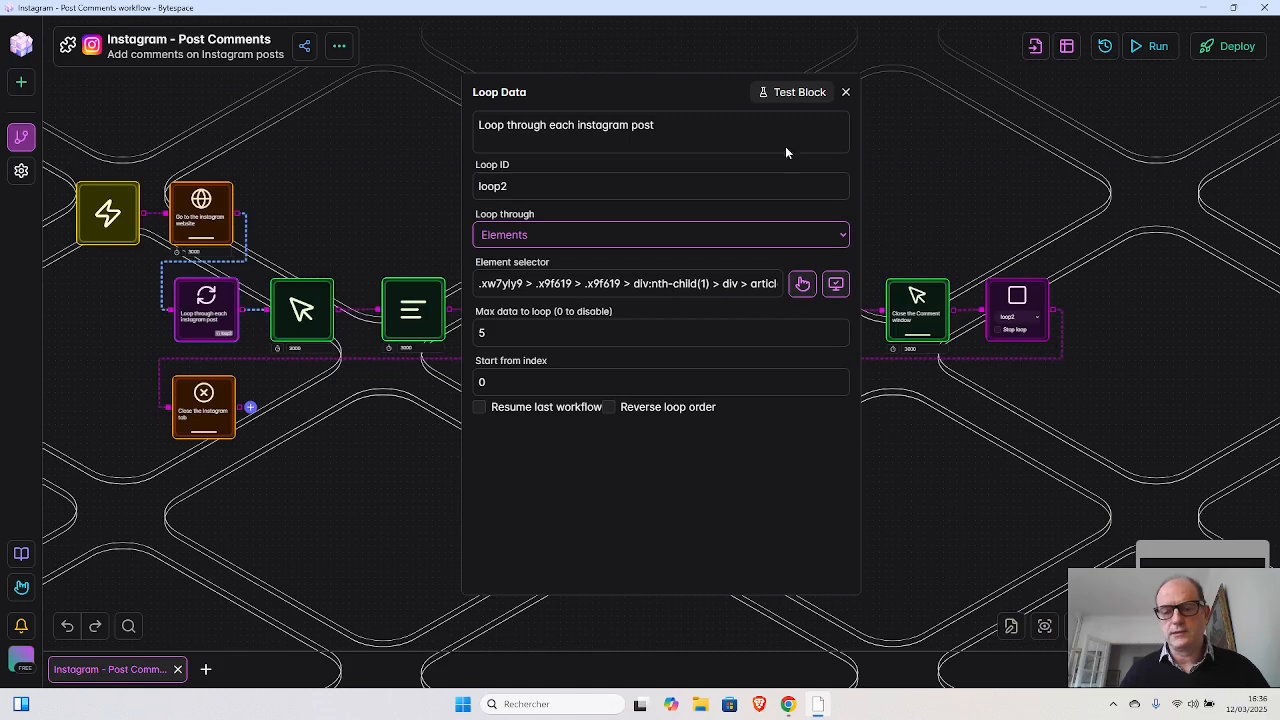
click(846, 92)
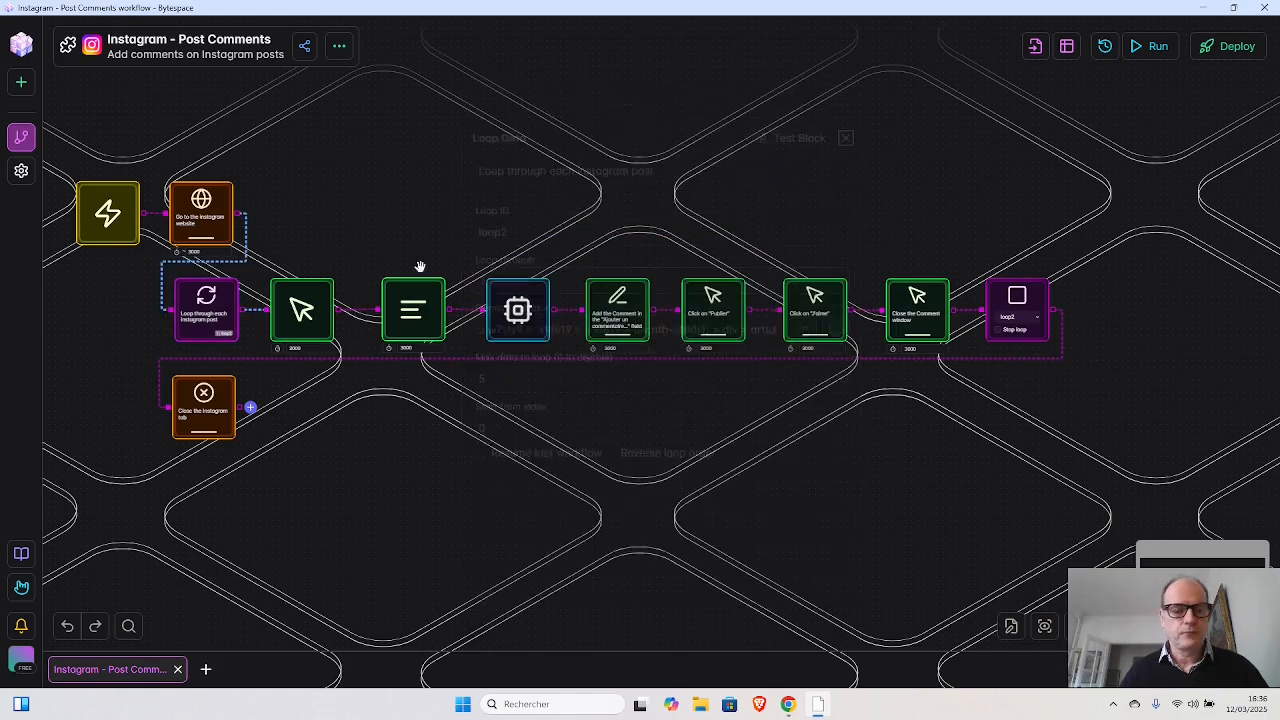
click(305, 316)
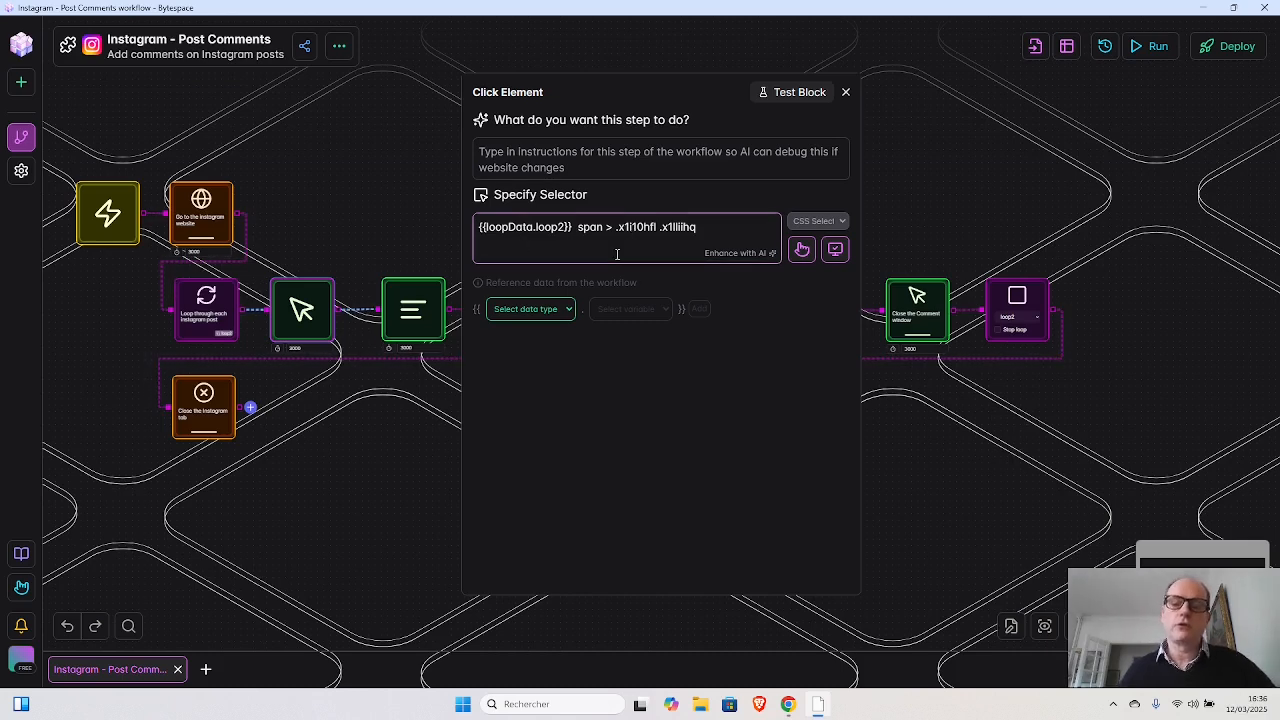
click(846, 92)
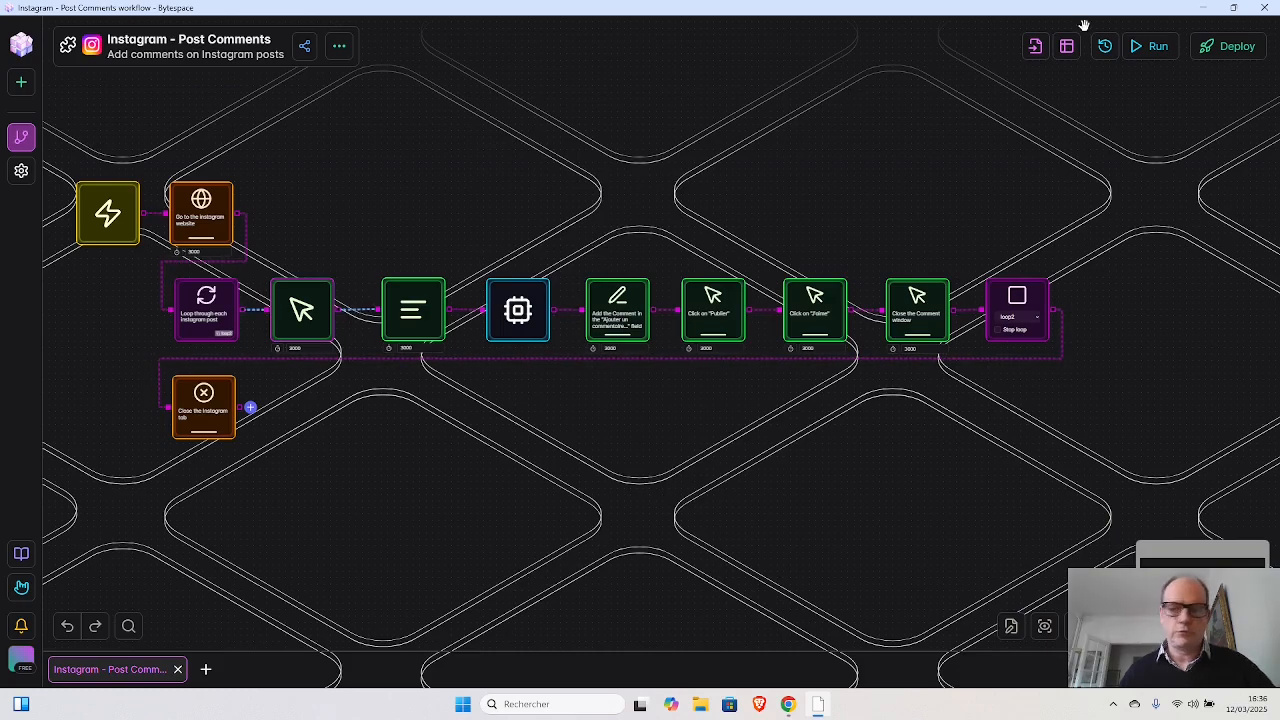
- Switch back to Chrome, search for "instagram" in a new tab, and open the Instagram website with all cookies allowed
click(1236, 10)
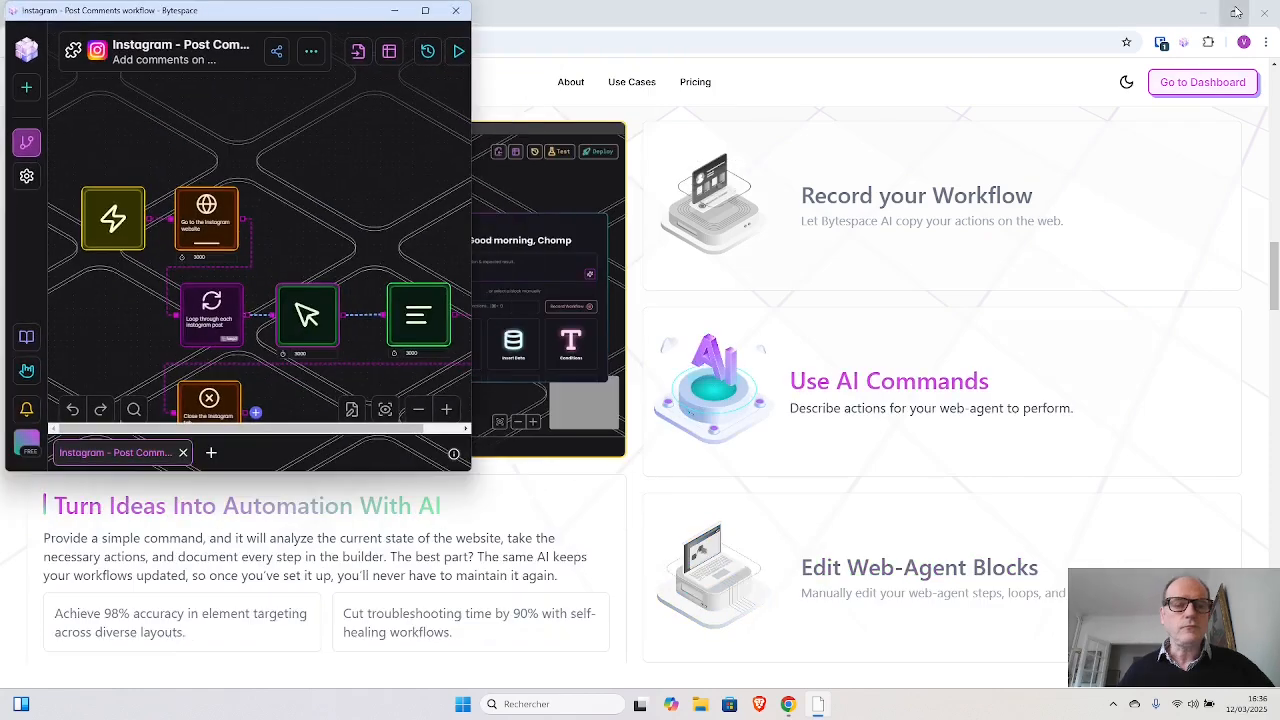
click(925, 82)
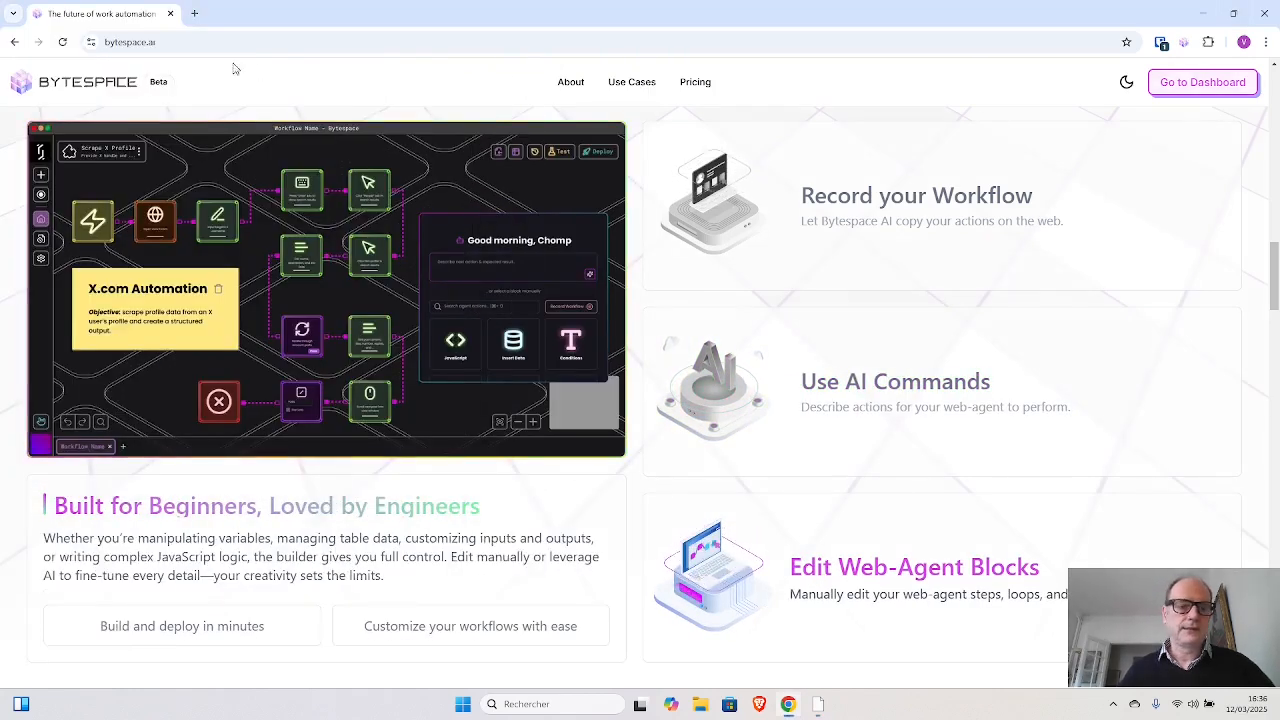
click(194, 13)
click(221, 40)
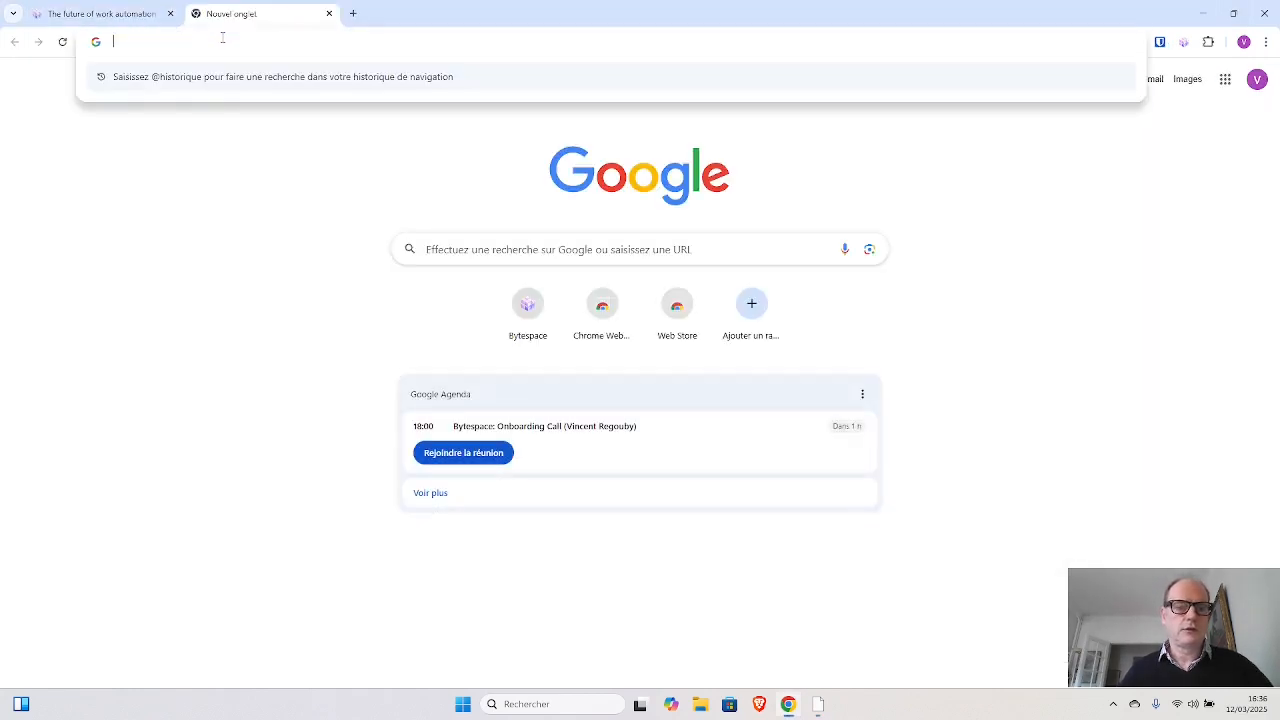
text(in)
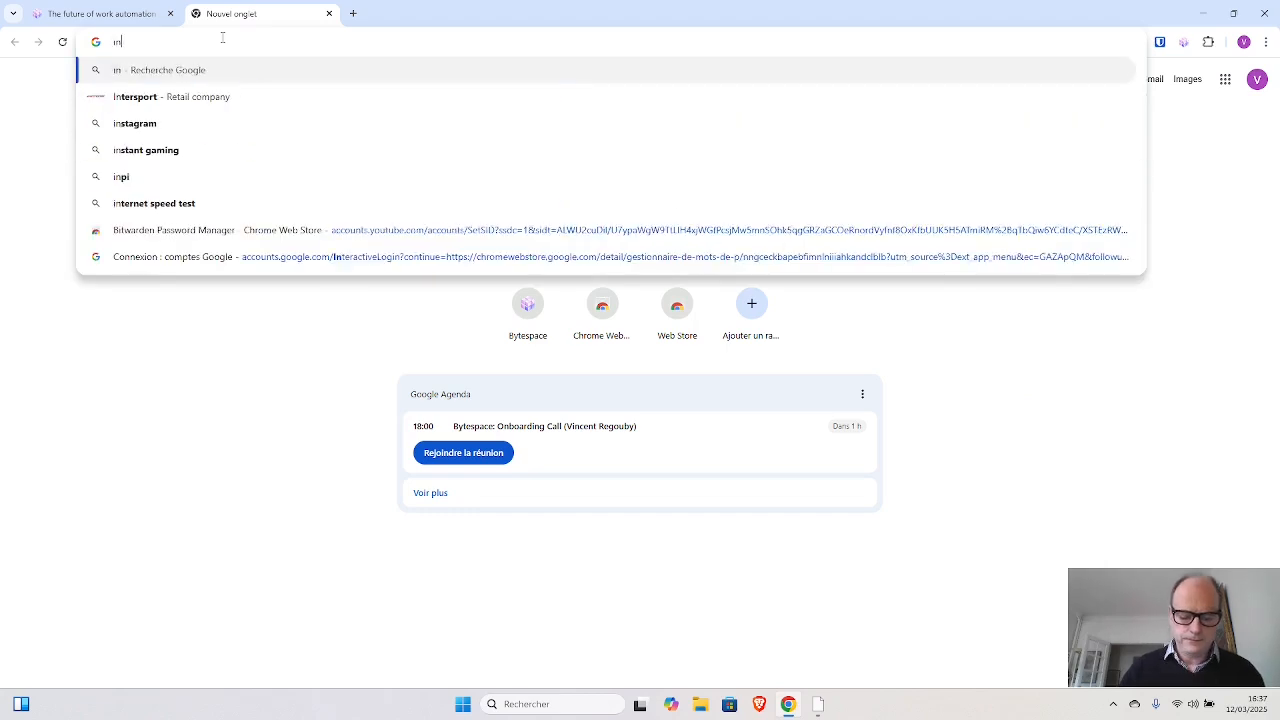
text(stagram)
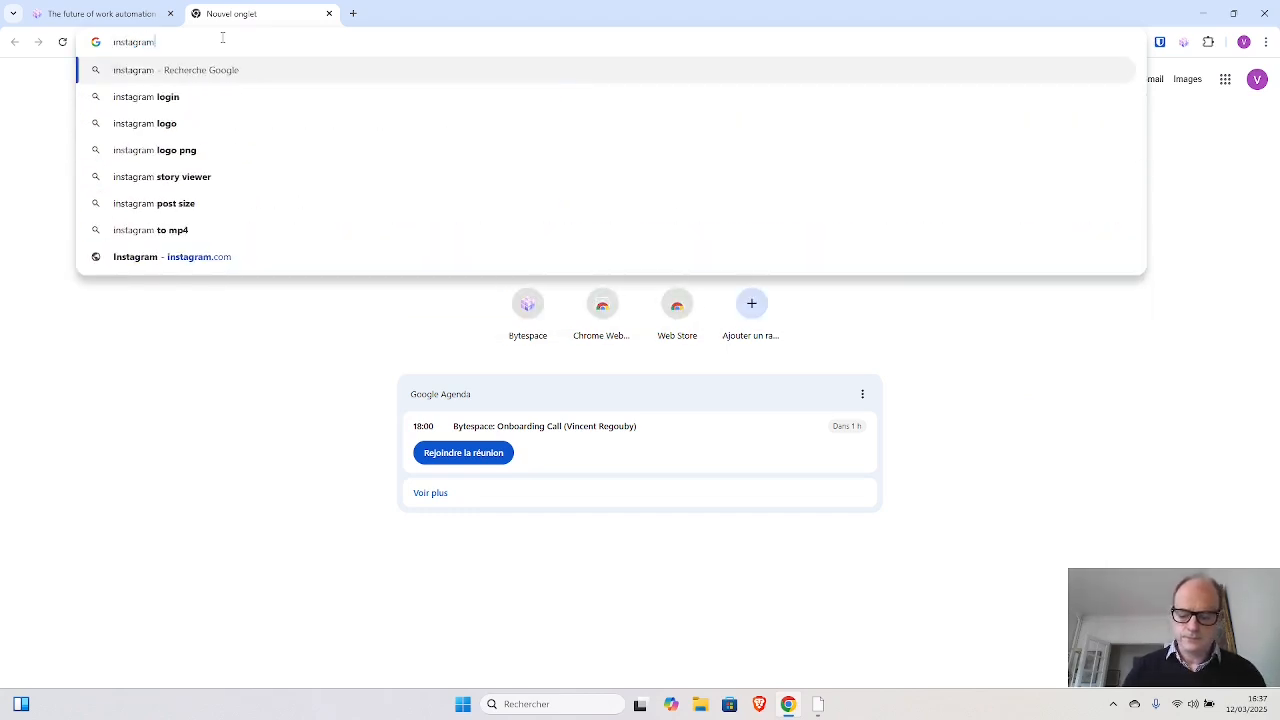
key(Return)
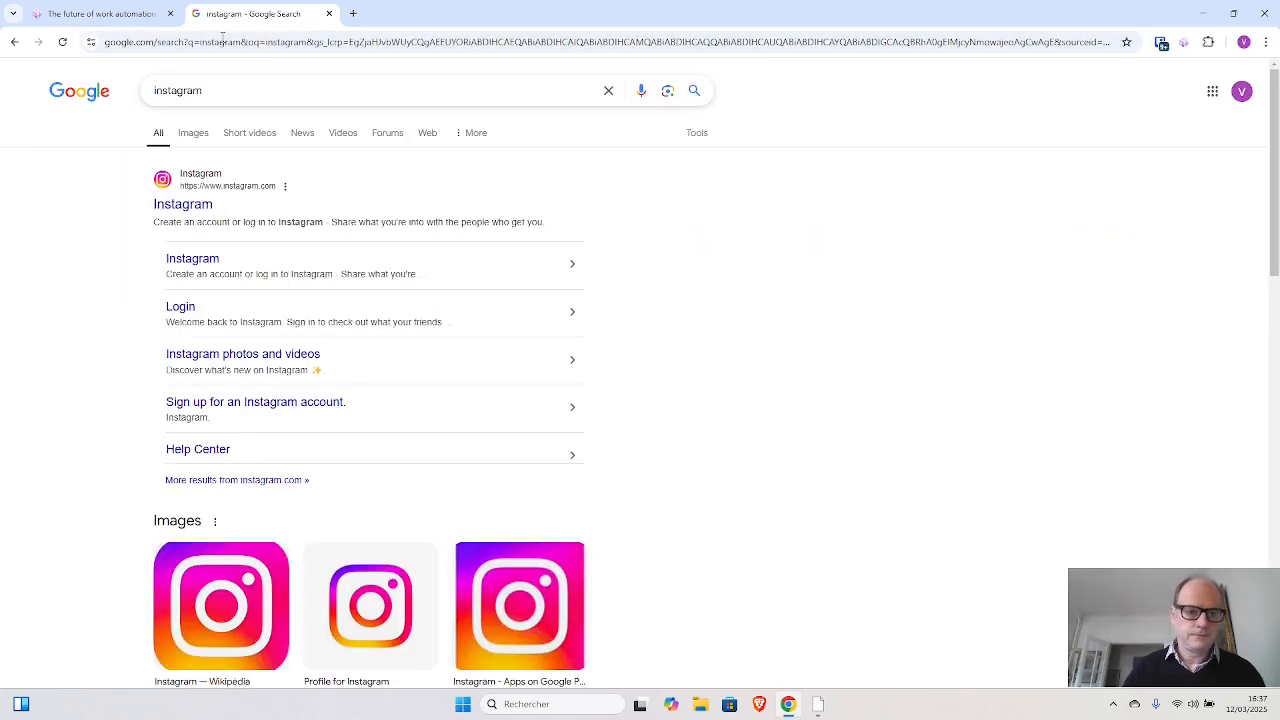
click(175, 210)
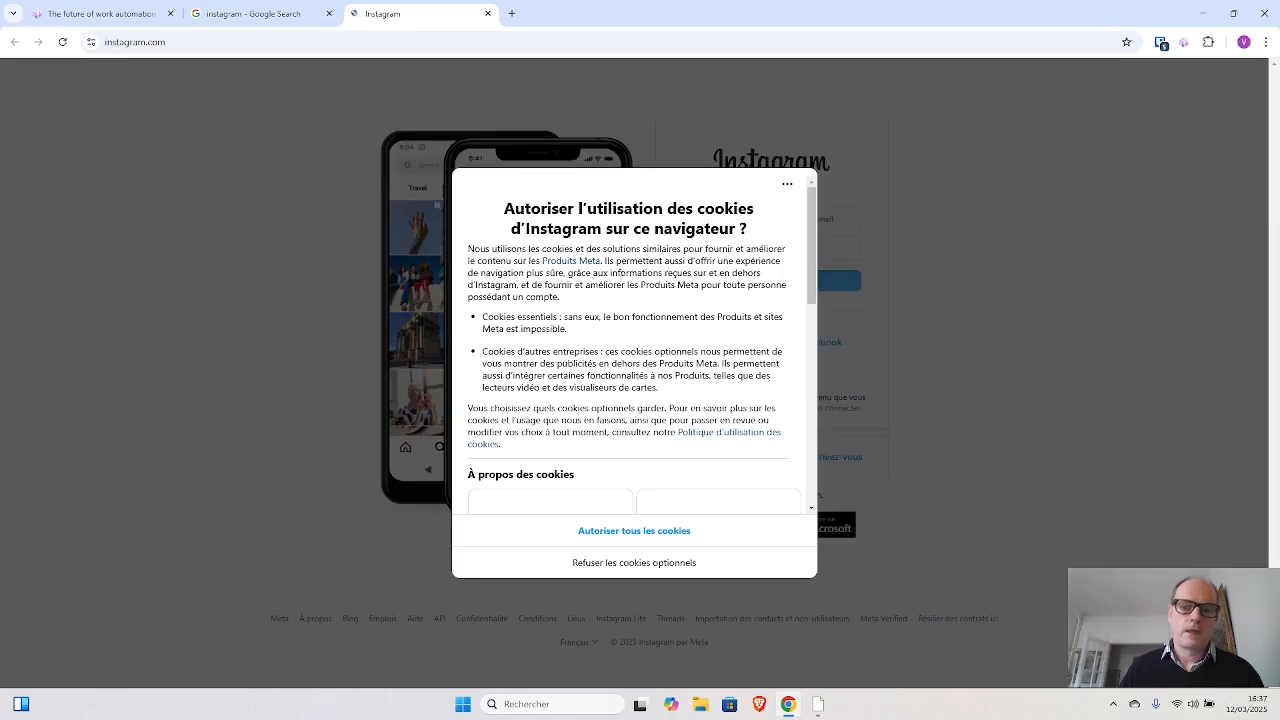
click(626, 538)
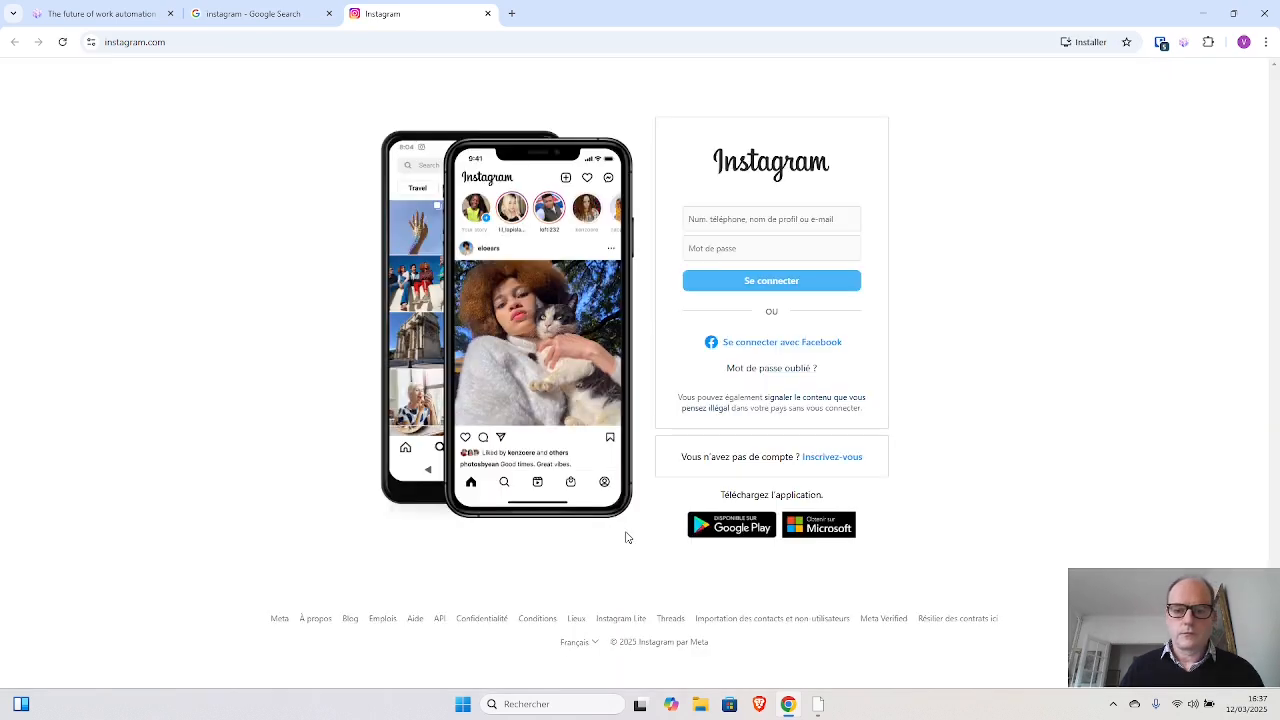
- Log in to Instagram with a saved account's username and password, and decline saving the login details
click(757, 218)
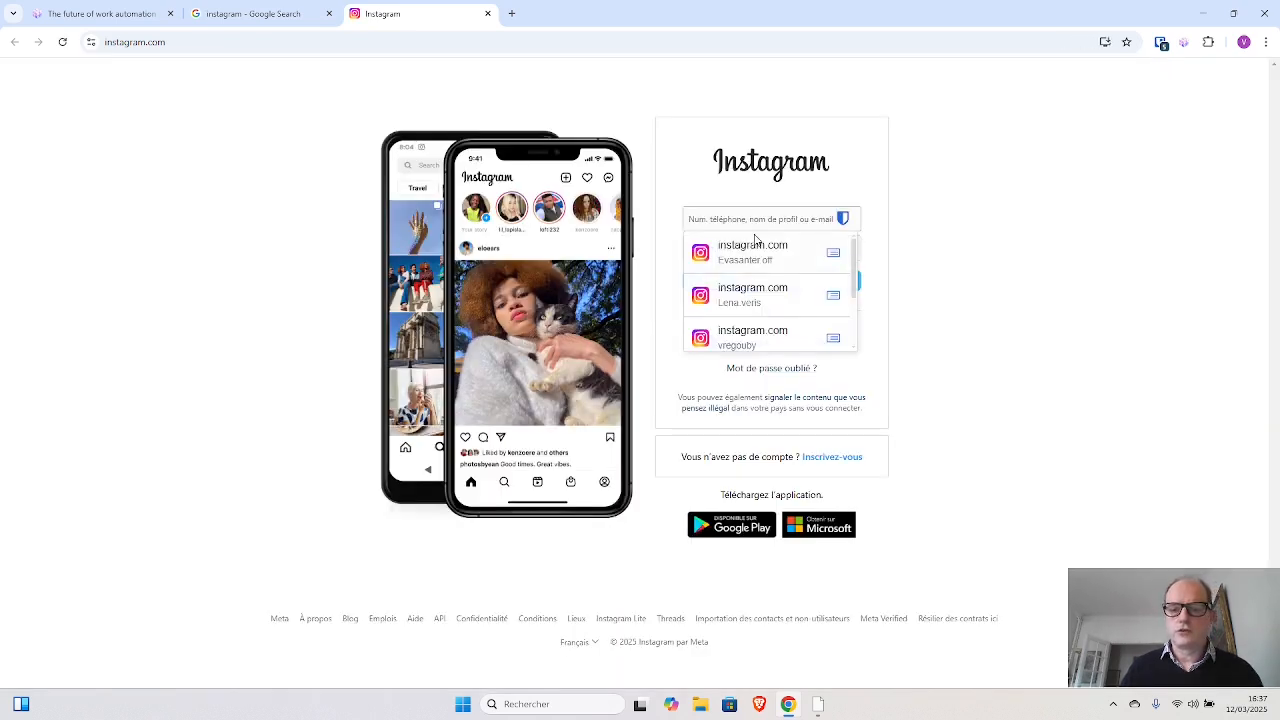
click(749, 298)
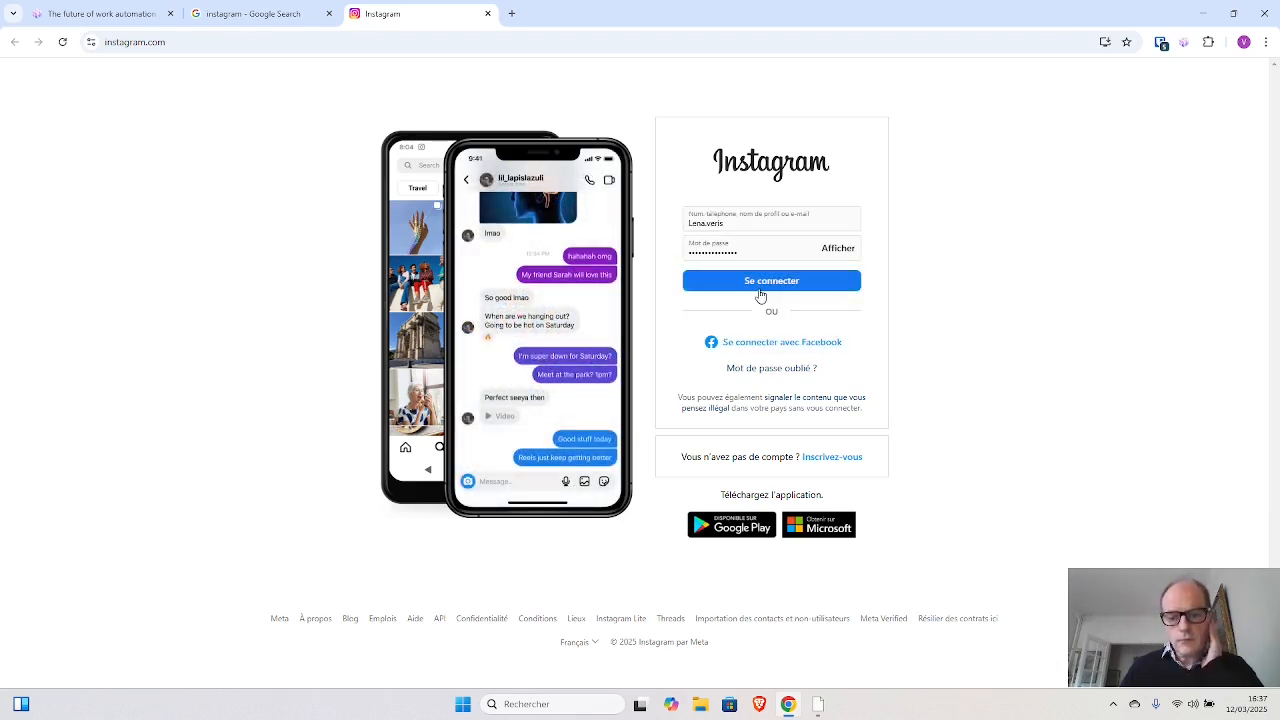
click(763, 287)
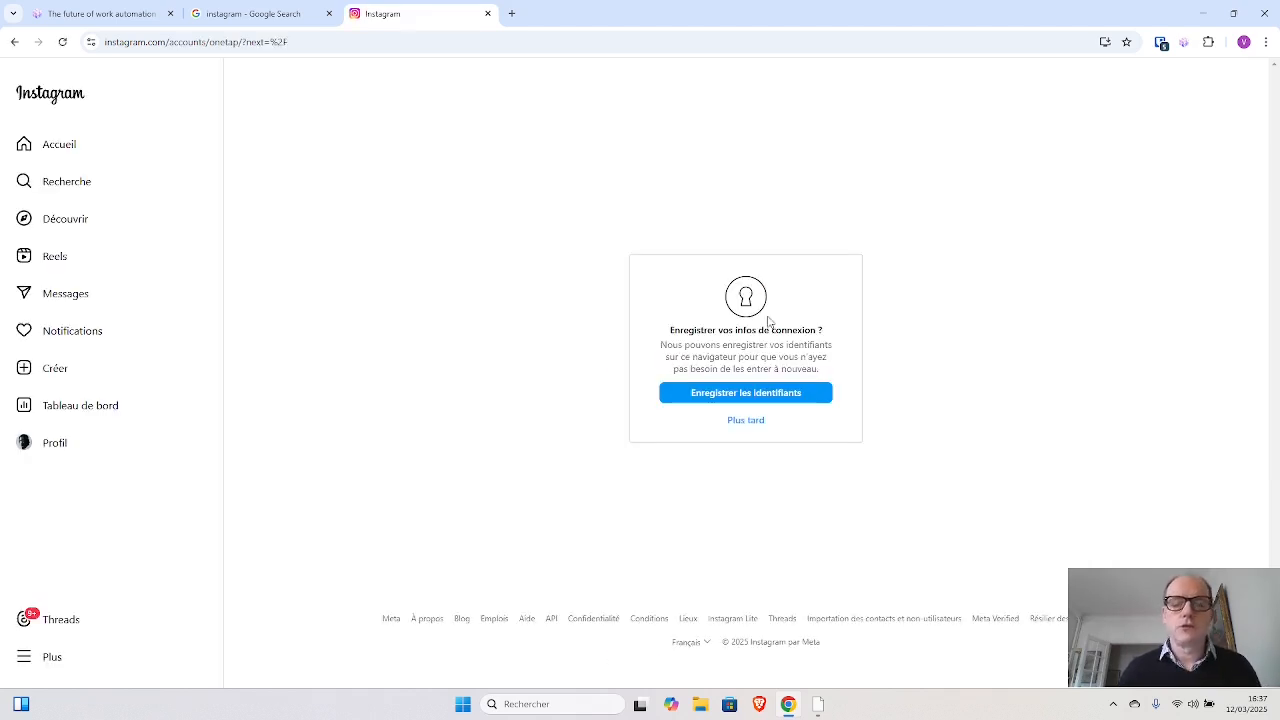
click(755, 424)
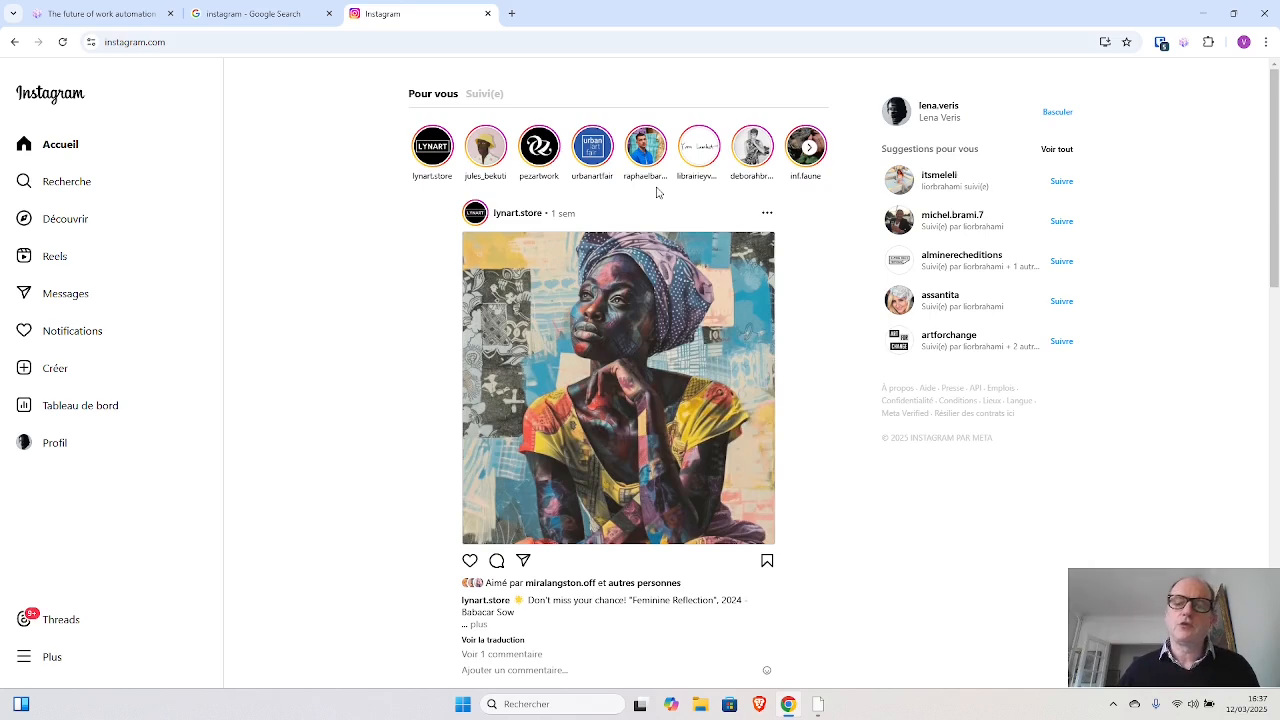
- Open the comments of the first post in the Instagram feed, read them and close the post view
scroll(657, 192, down, 2)
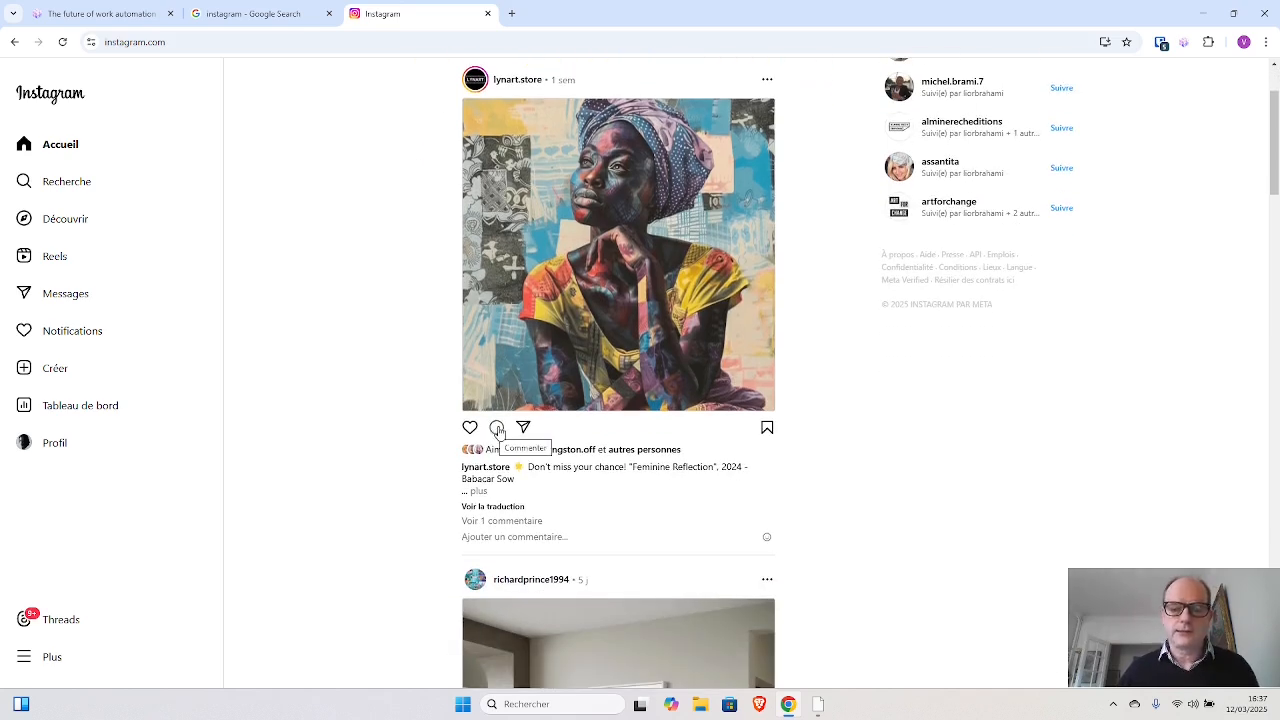
click(497, 428)
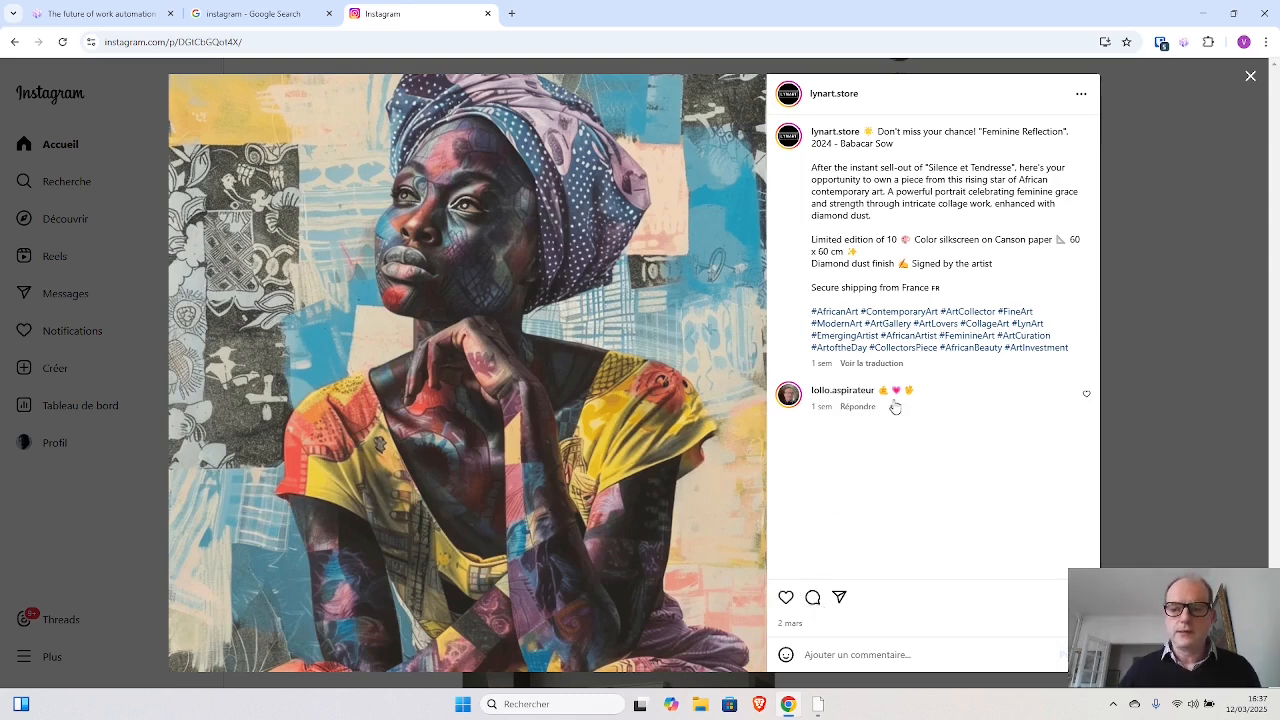
click(1250, 78)
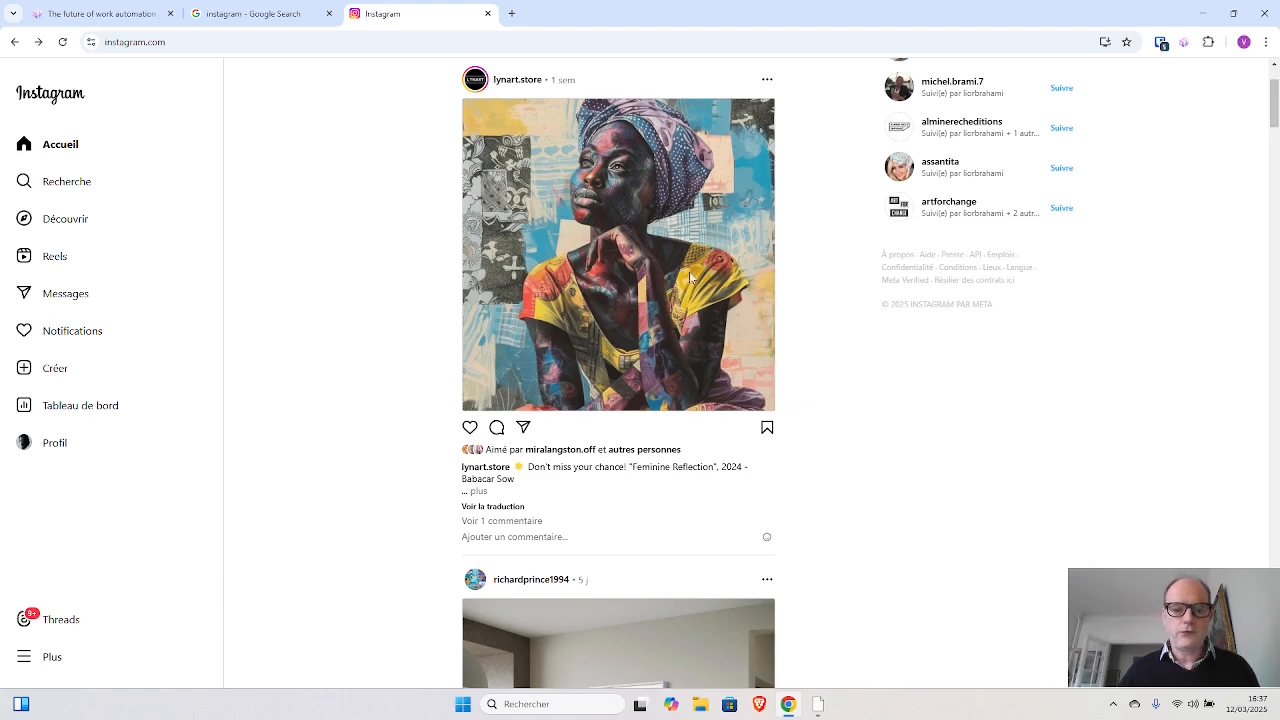
- Browse the following posts in the Instagram feed and return to the first post
scroll(680, 317, down, 3)
scroll(645, 360, down, 1)
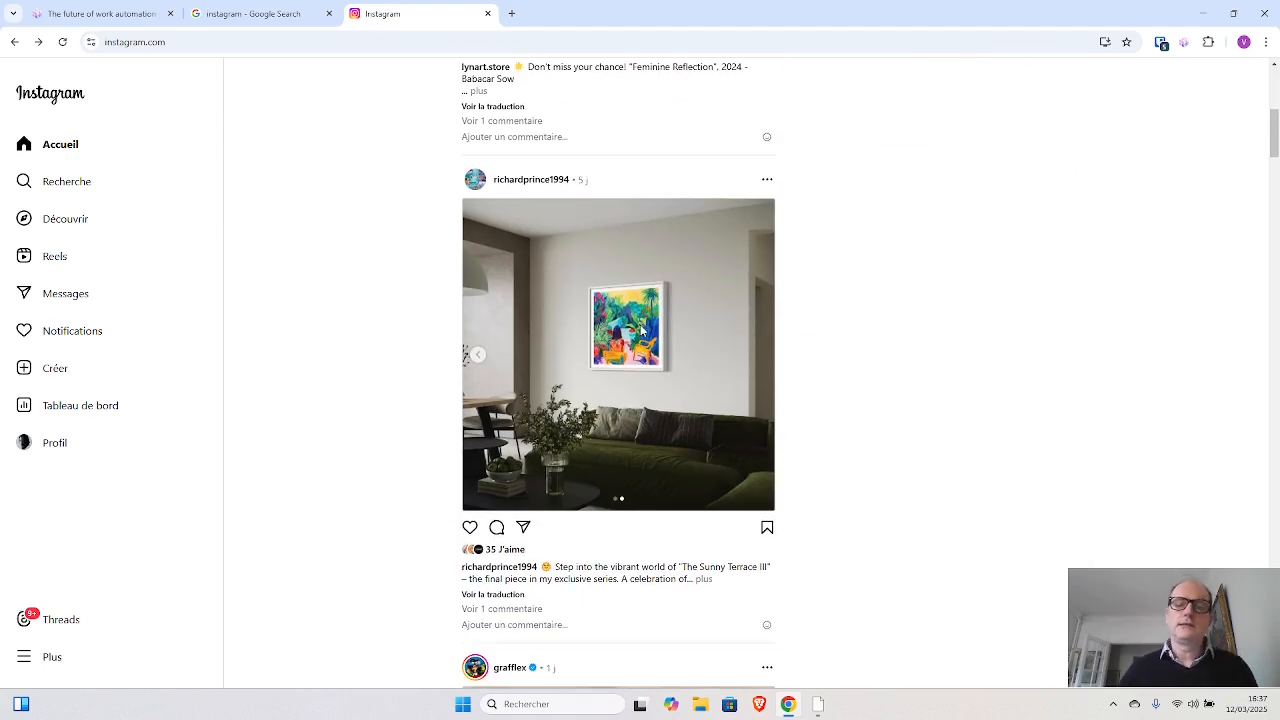
scroll(643, 328, down, 1)
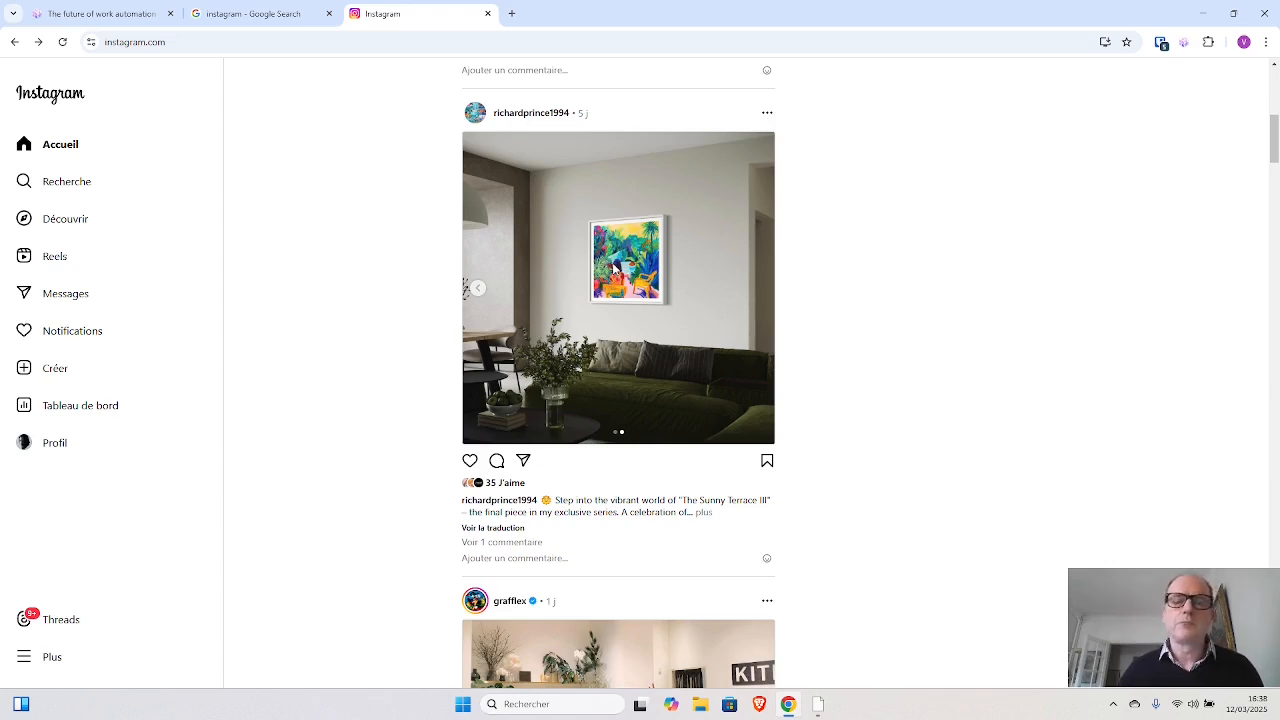
scroll(612, 266, down, 2)
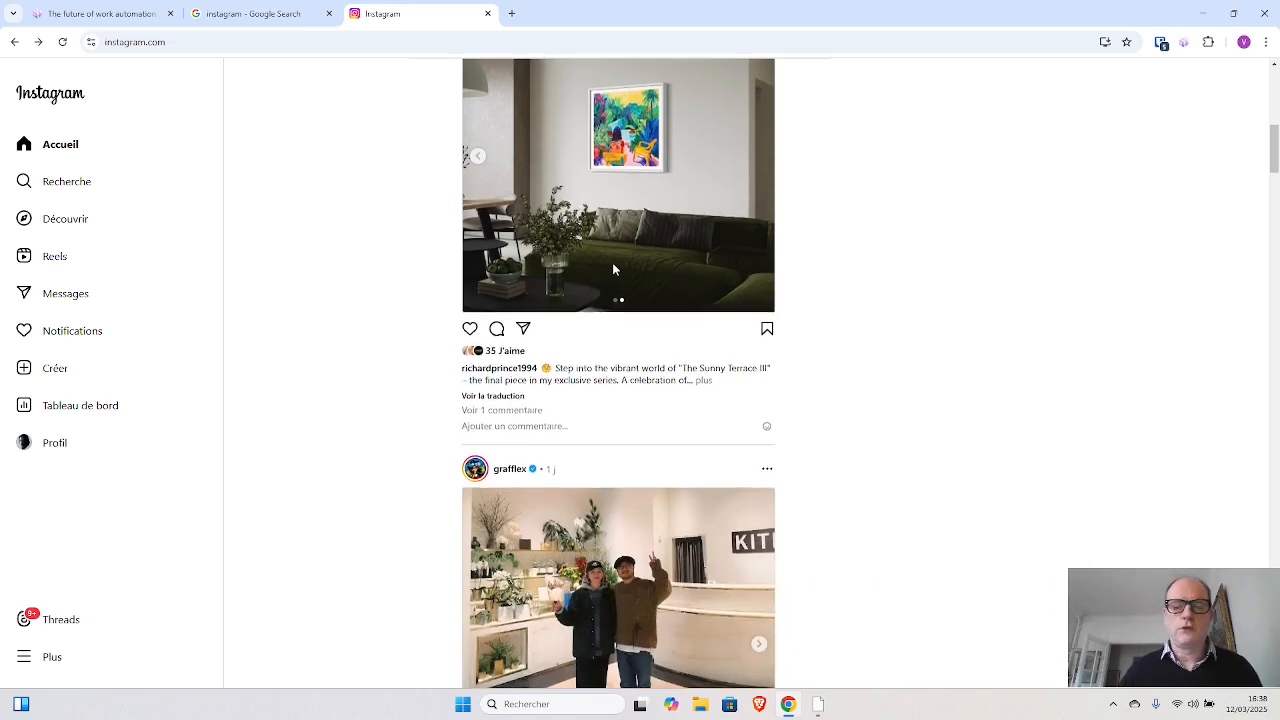
scroll(612, 266, up, 1)
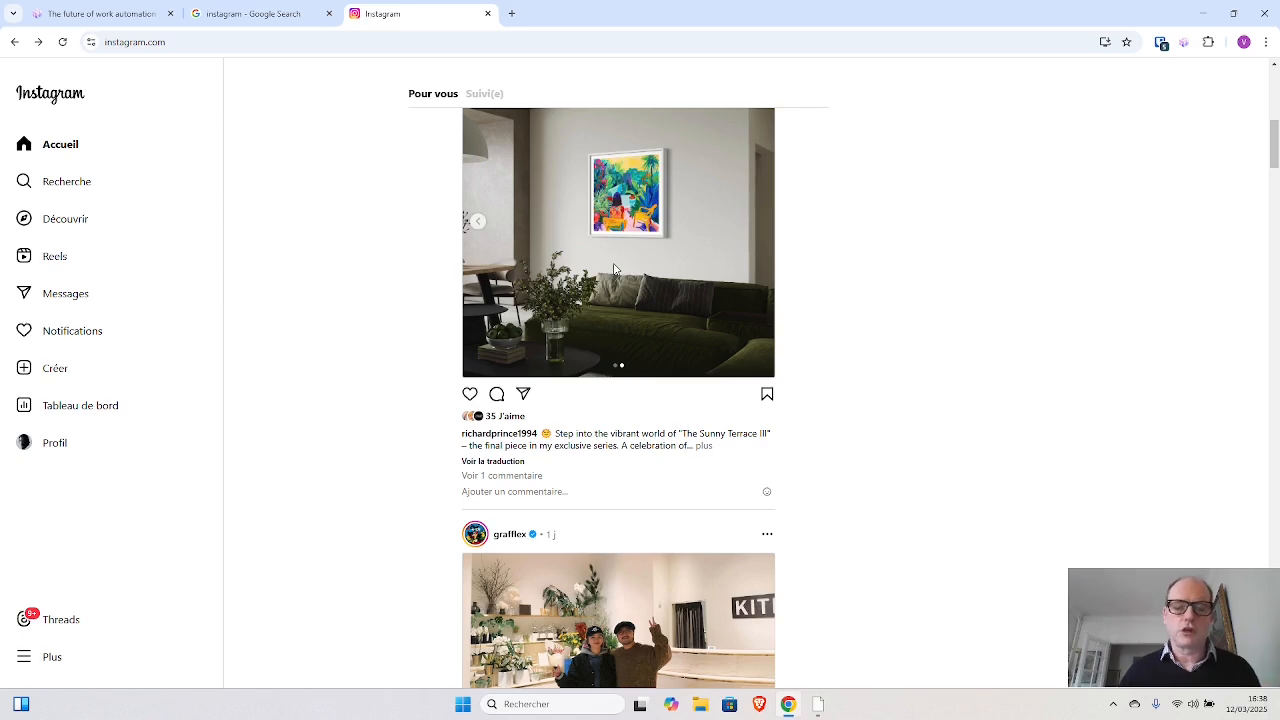
scroll(615, 270, down, 4)
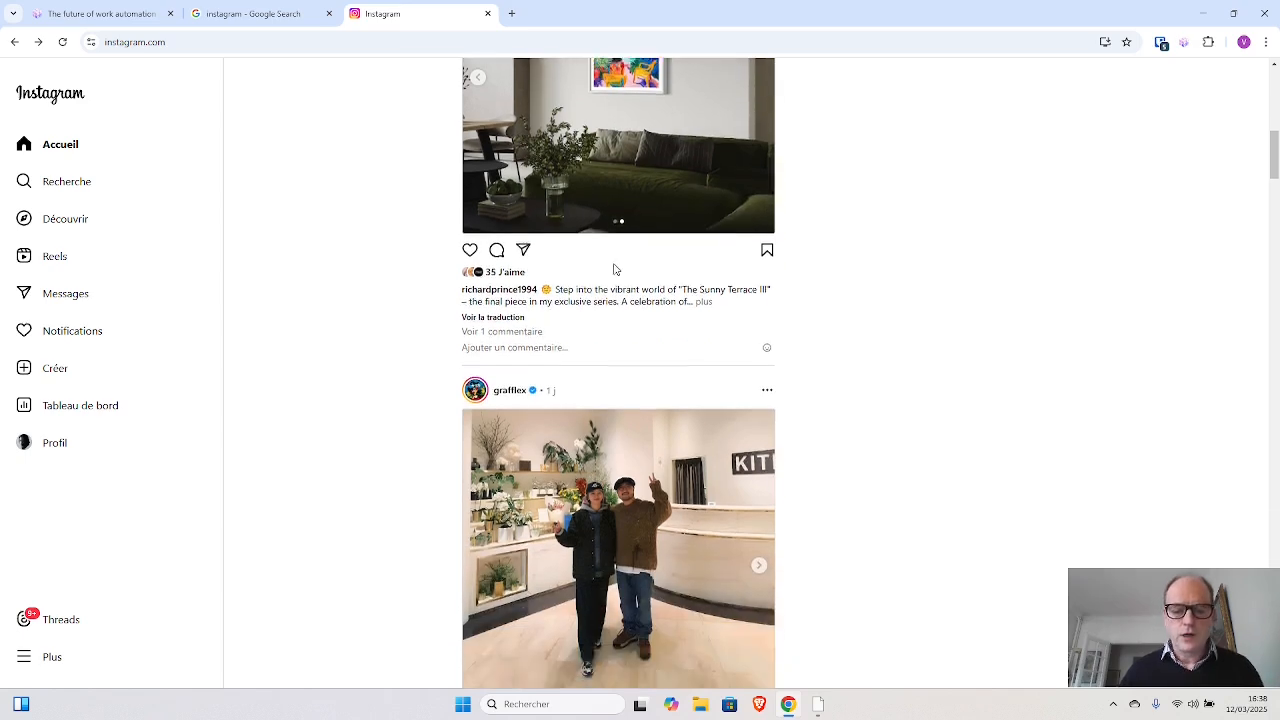
scroll(615, 268, up, 15)
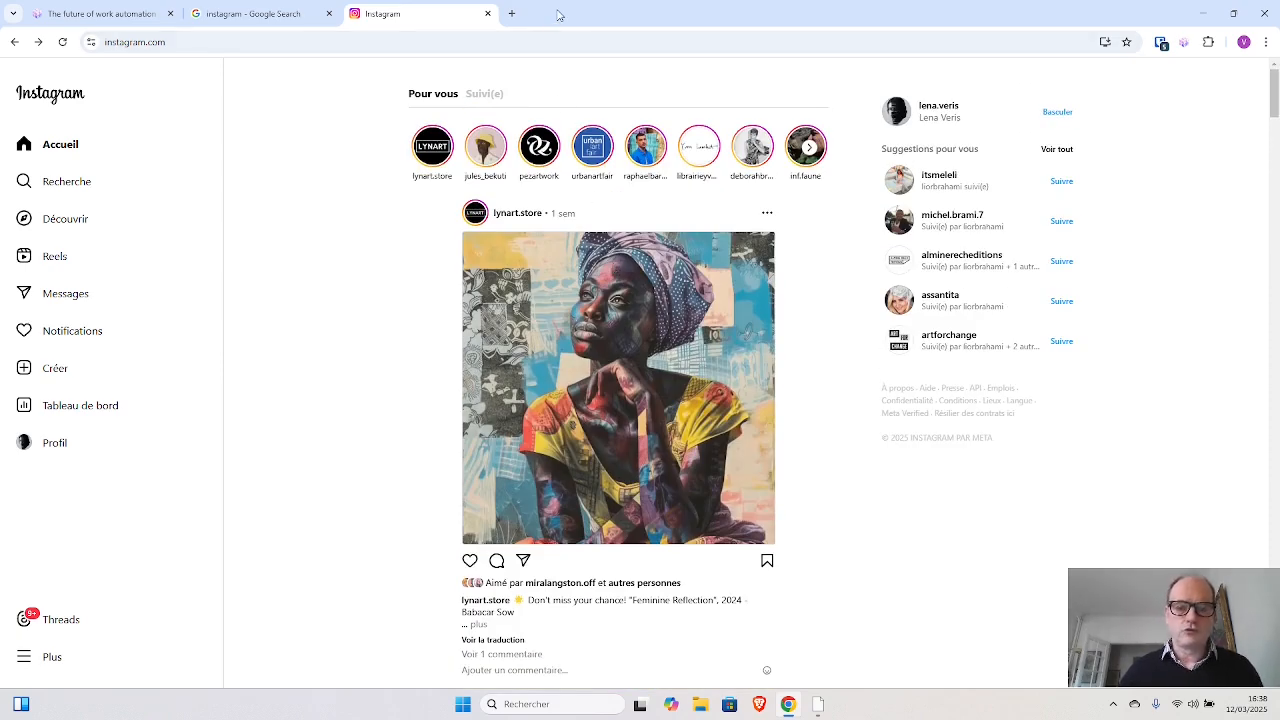
- Arrange the windows side by side, with the Bytespace workflow on the left half and Chrome on the right half
drag(562, 14, 1262, 118)
click(315, 345)
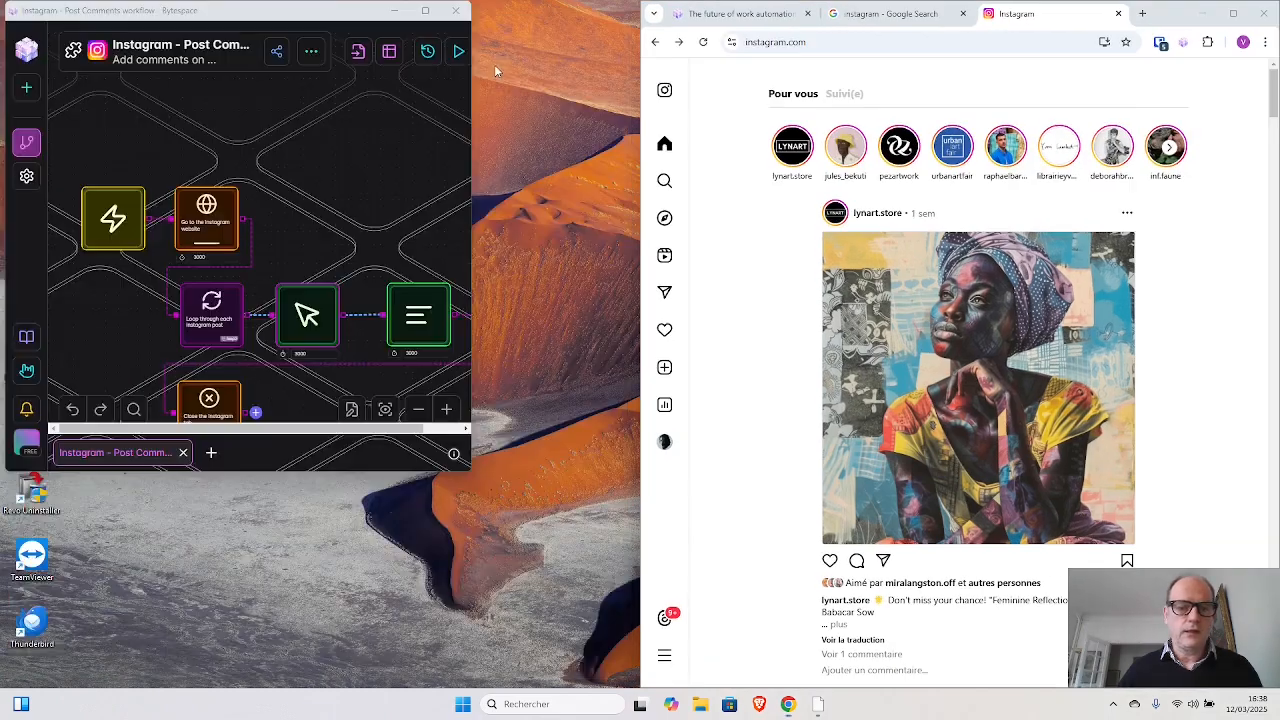
drag(336, 17, 2, 140)
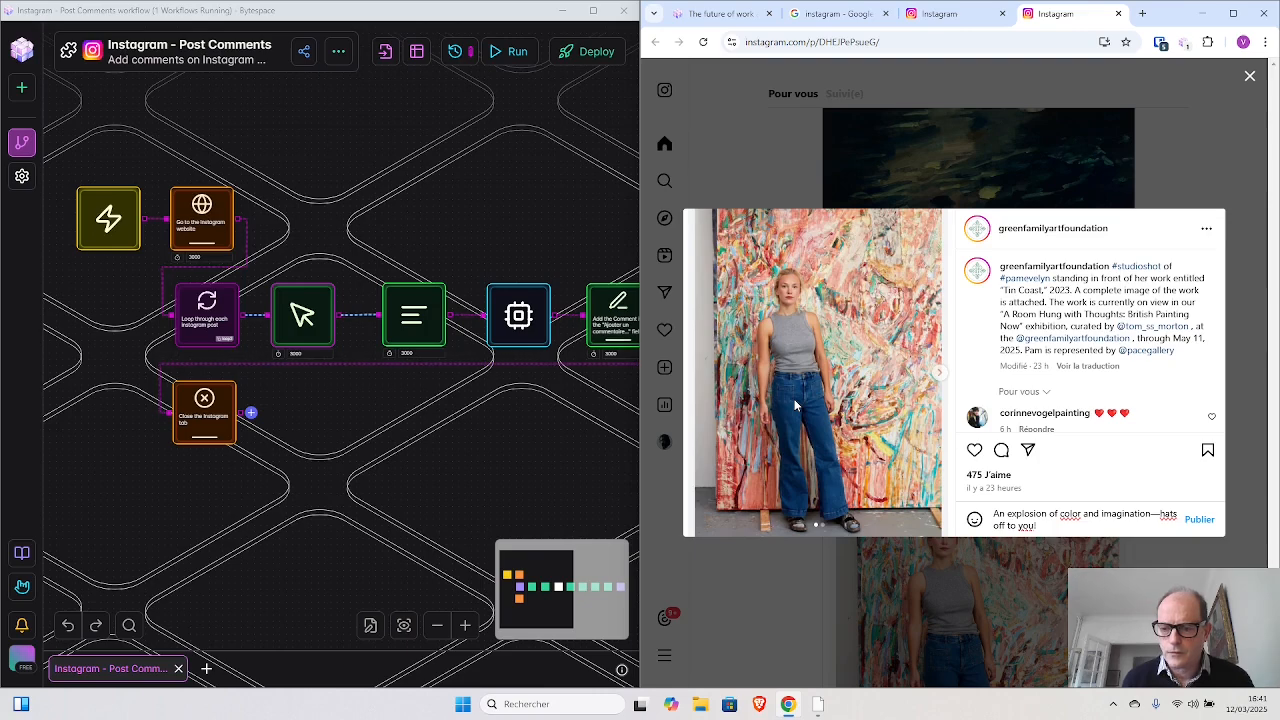
- Leave the Instagram post opened by the workflow run and maximize the Bytespace workflow window
double_click(794, 399)
key(Escape)
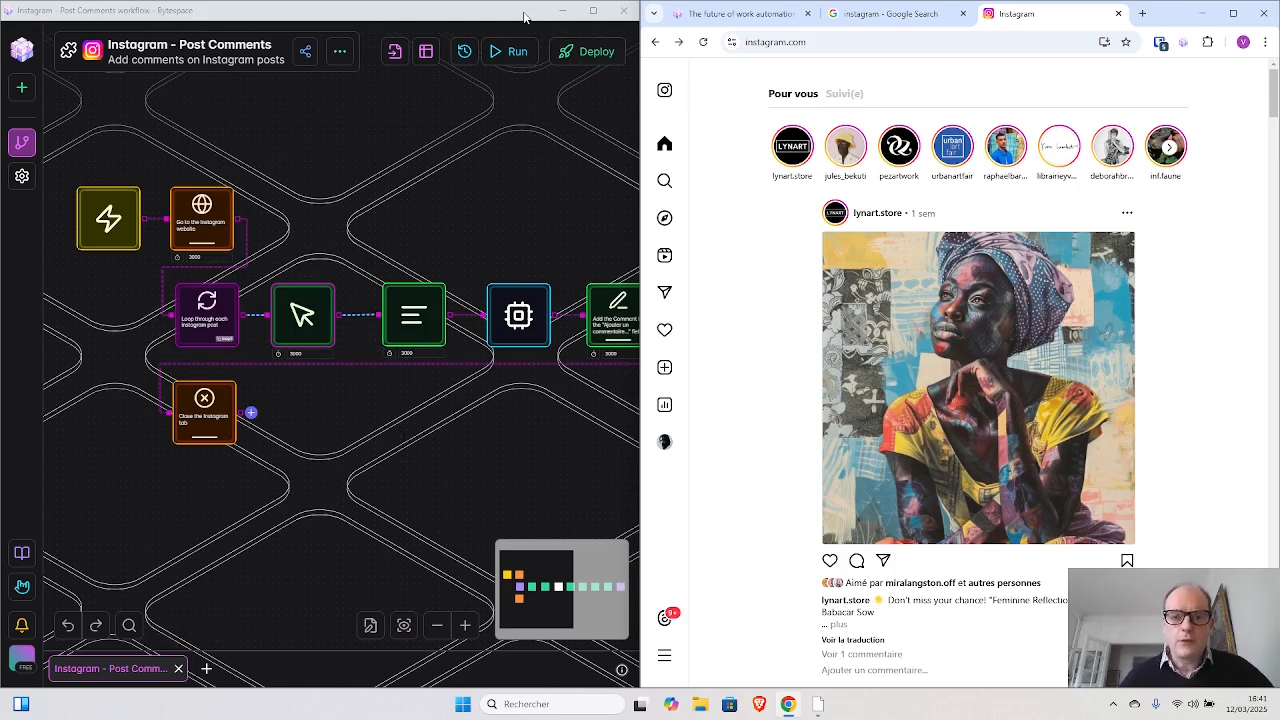
drag(471, 14, 370, 15)
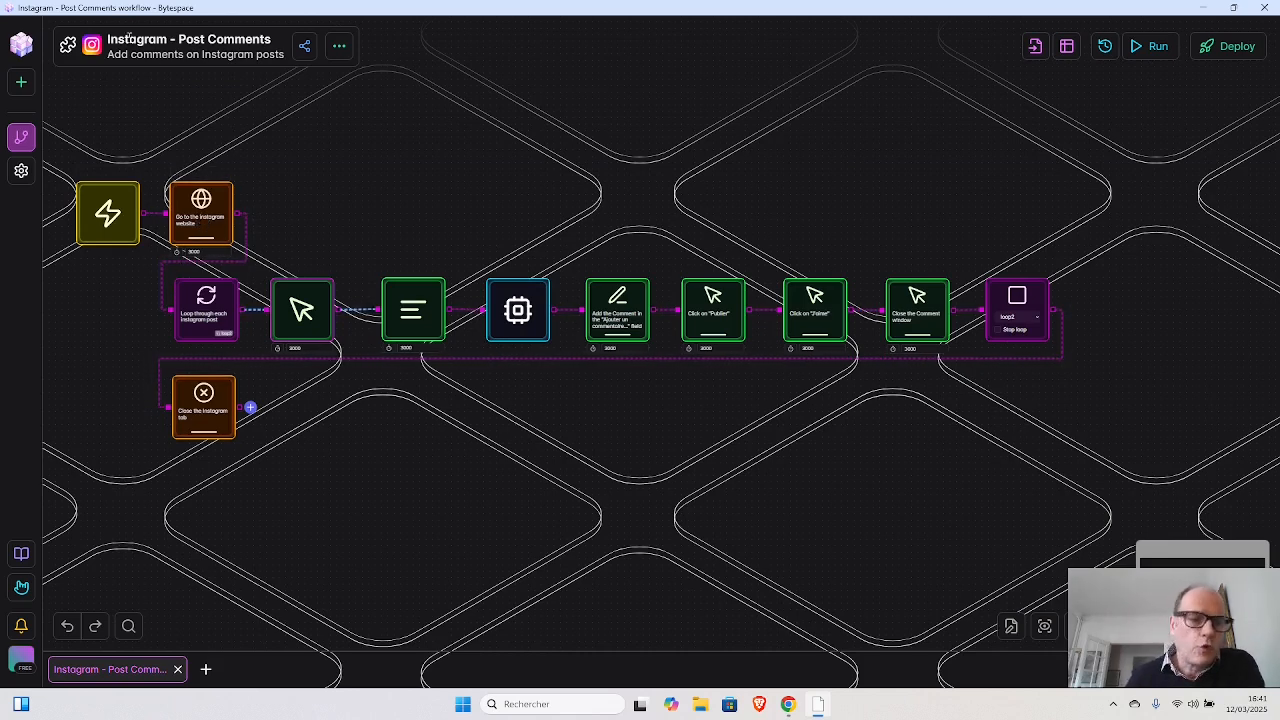
- Return to the workflow dashboard and create a workflow with "Demonstration Bytespace" as both its name and description
click(22, 138)
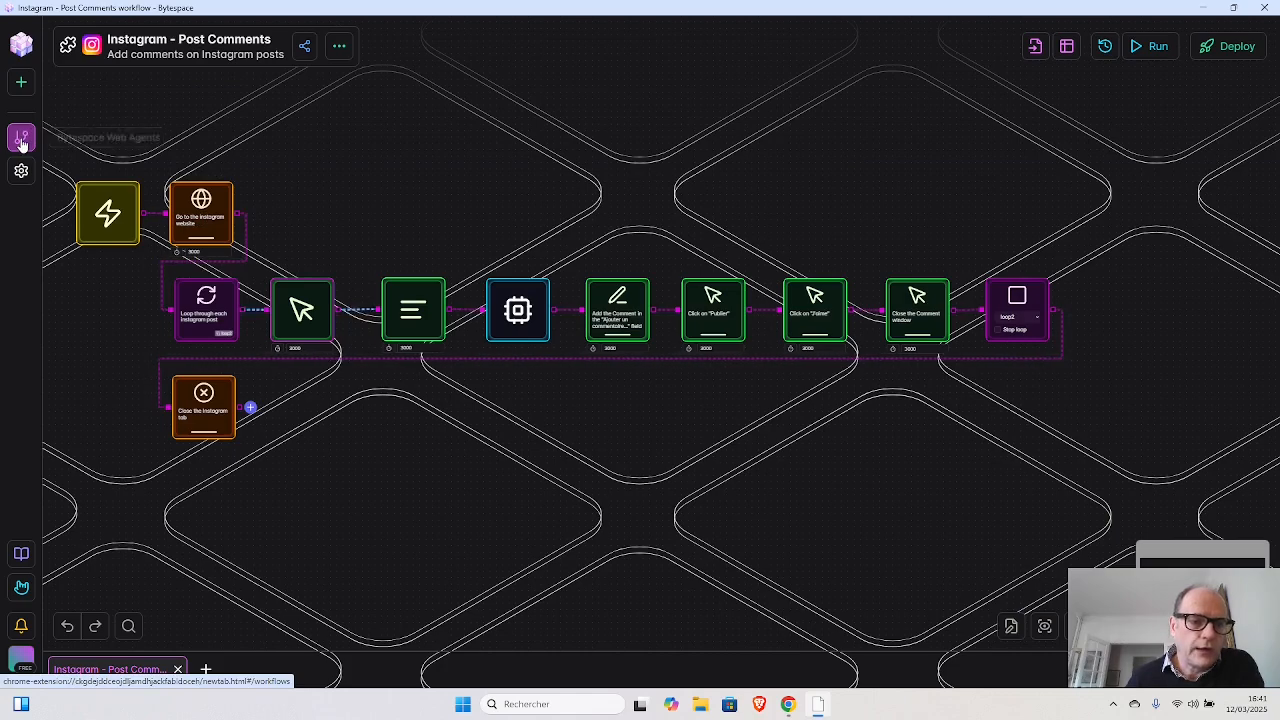
click(20, 84)
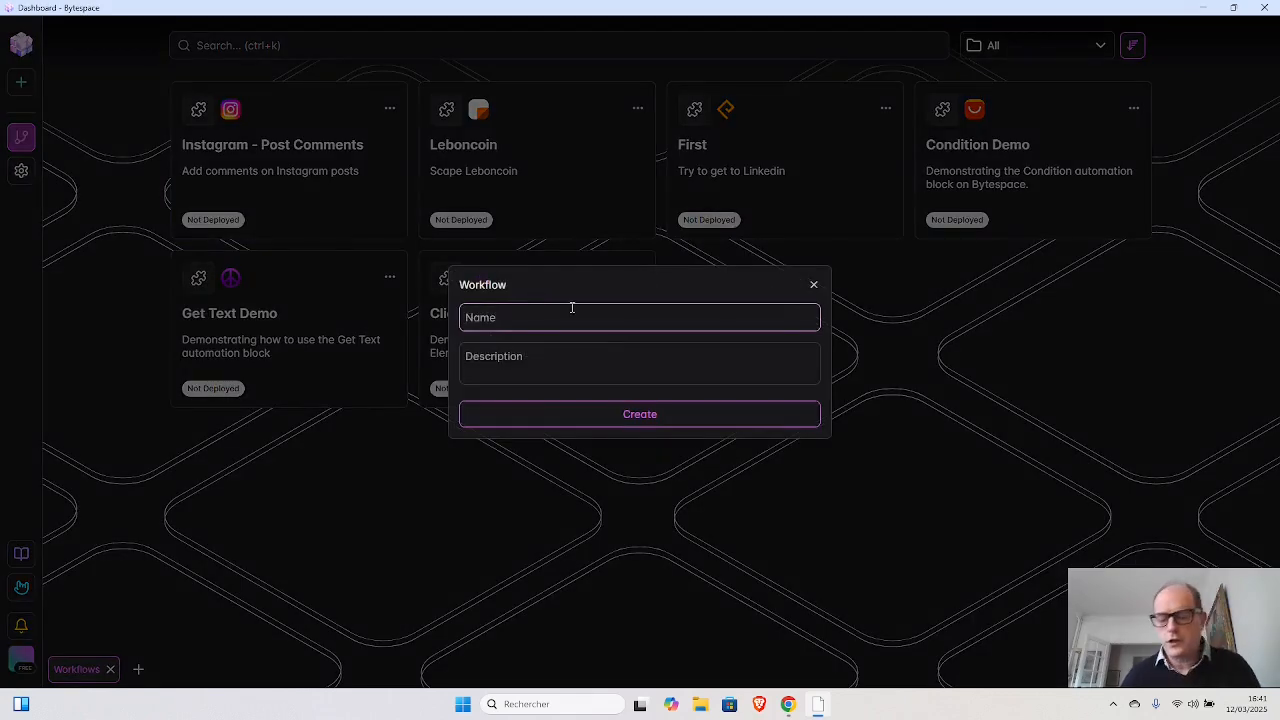
text(D)
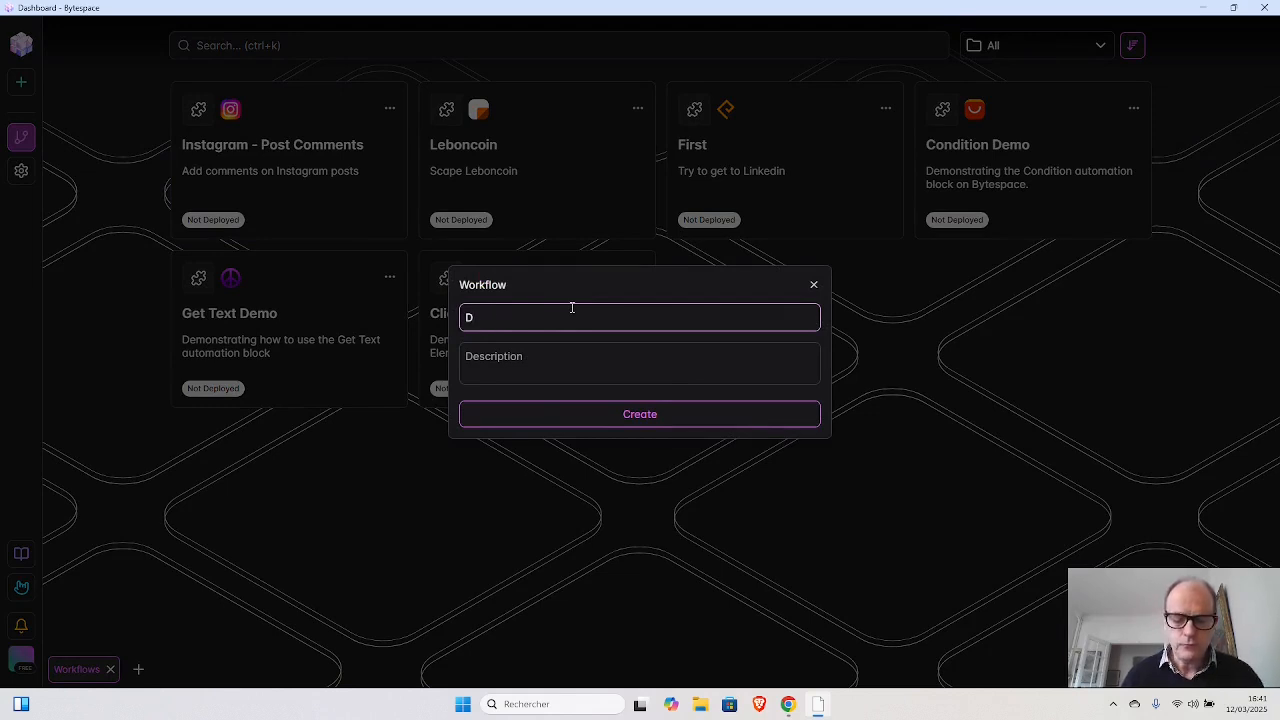
text(emonstrat)
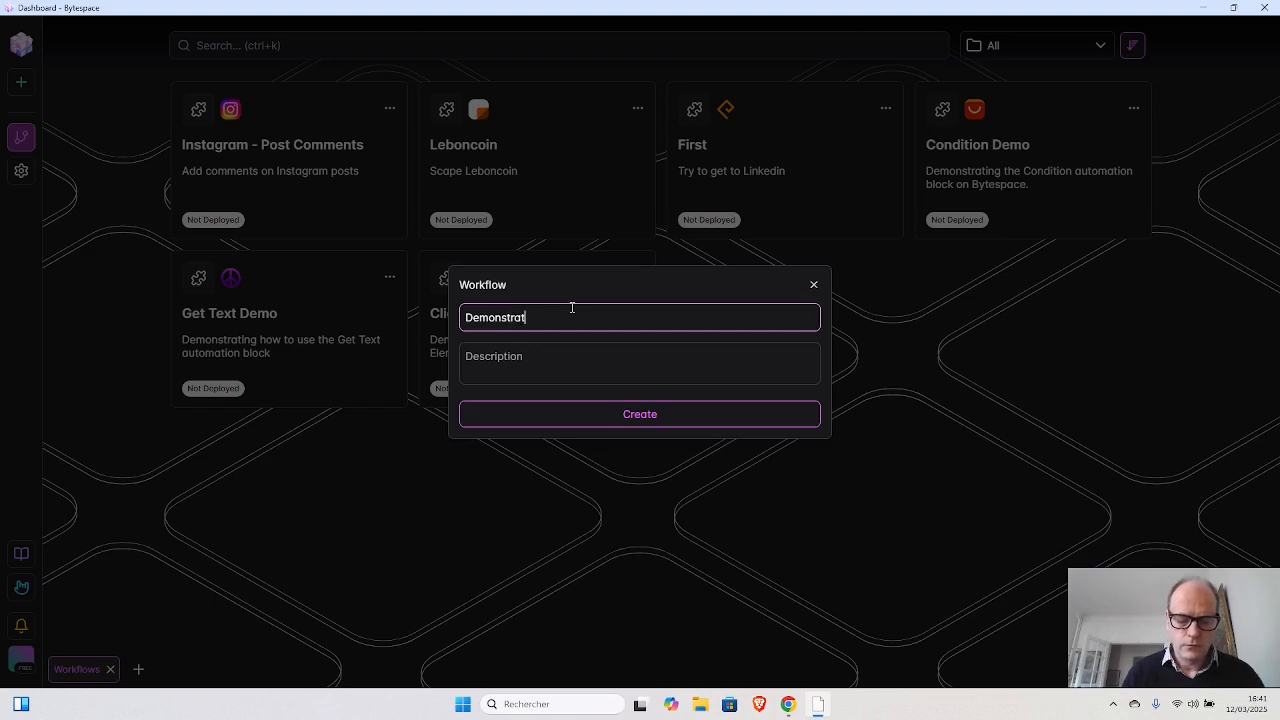
text(ion Byte)
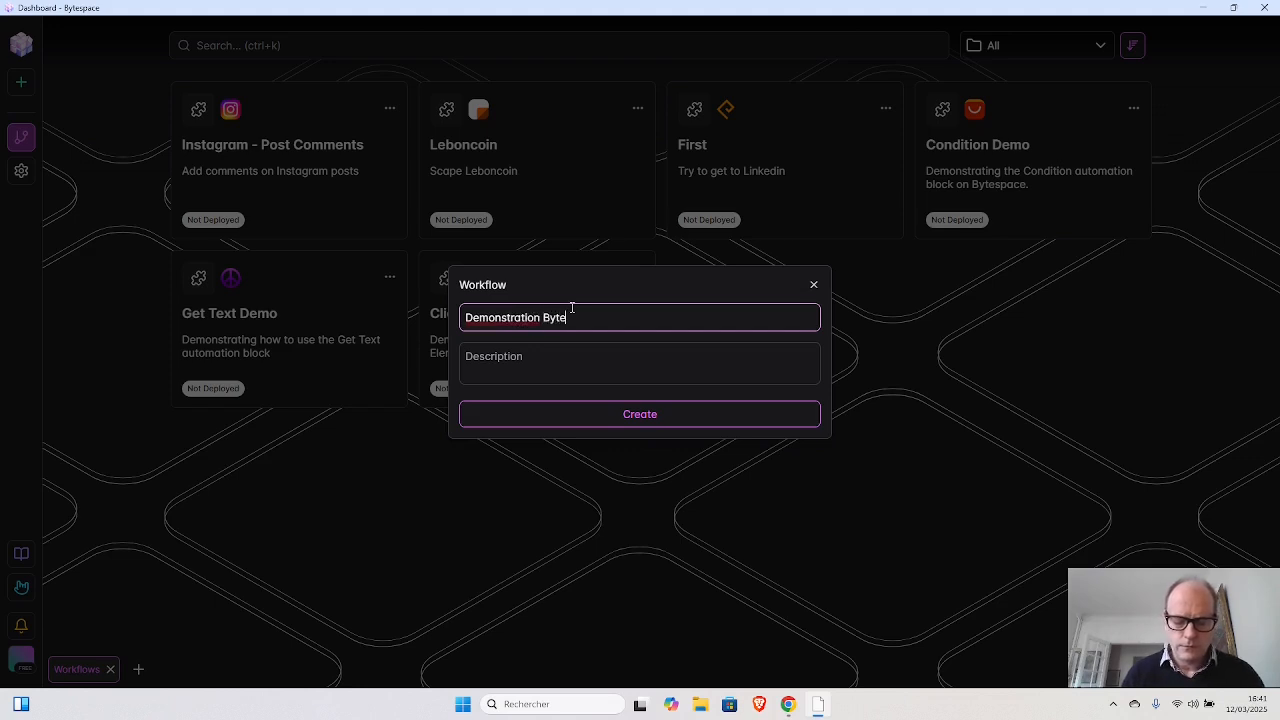
text(space)
key(Tab)
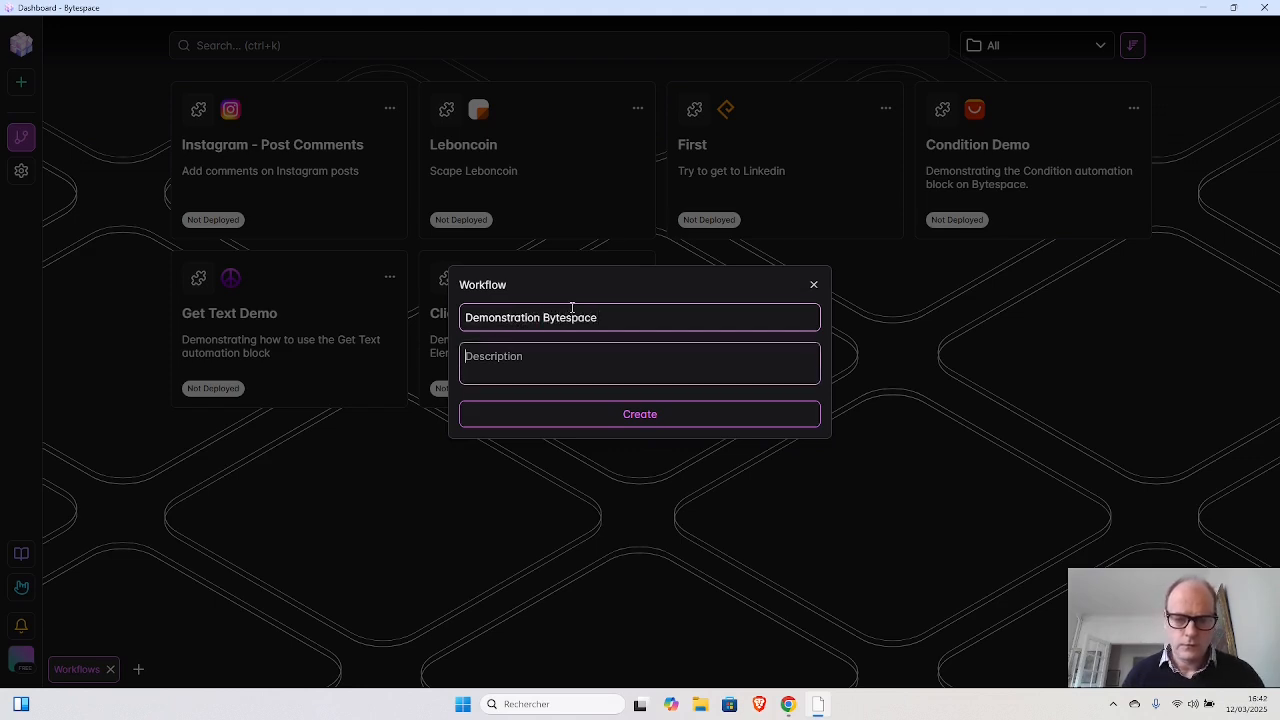
key(shift+Tab)
key(ctrl+c)
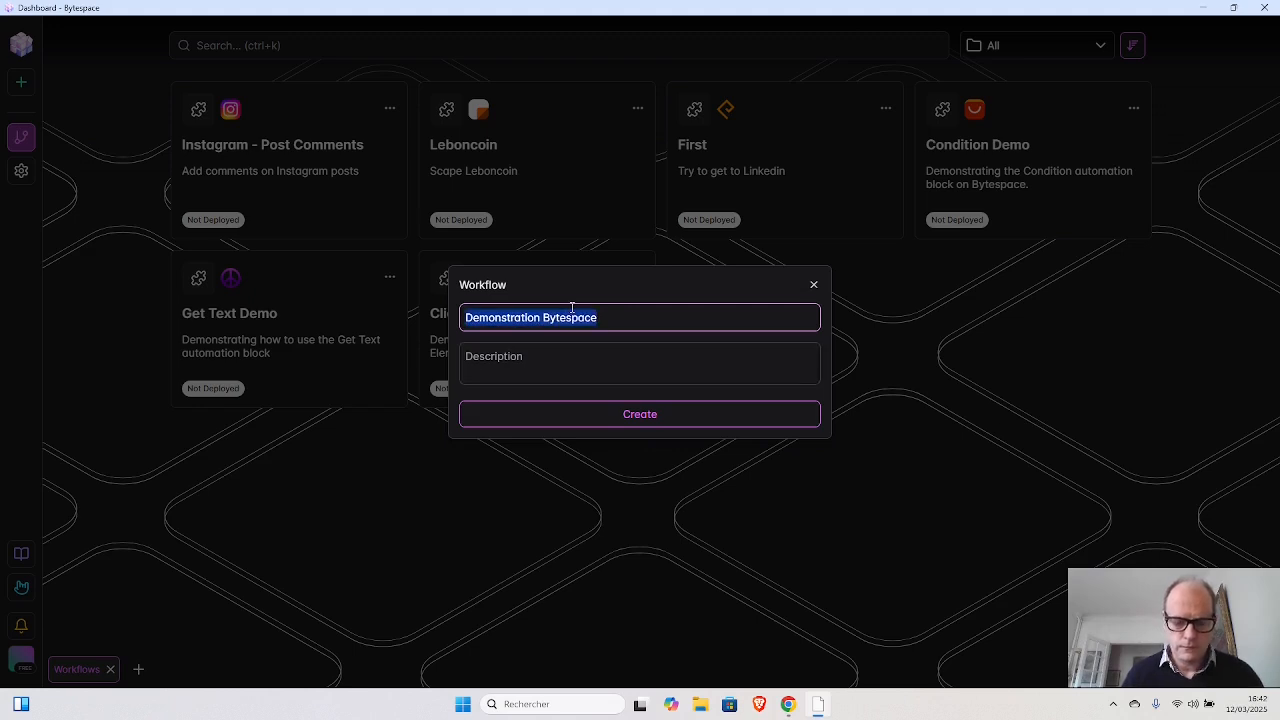
key(Tab)
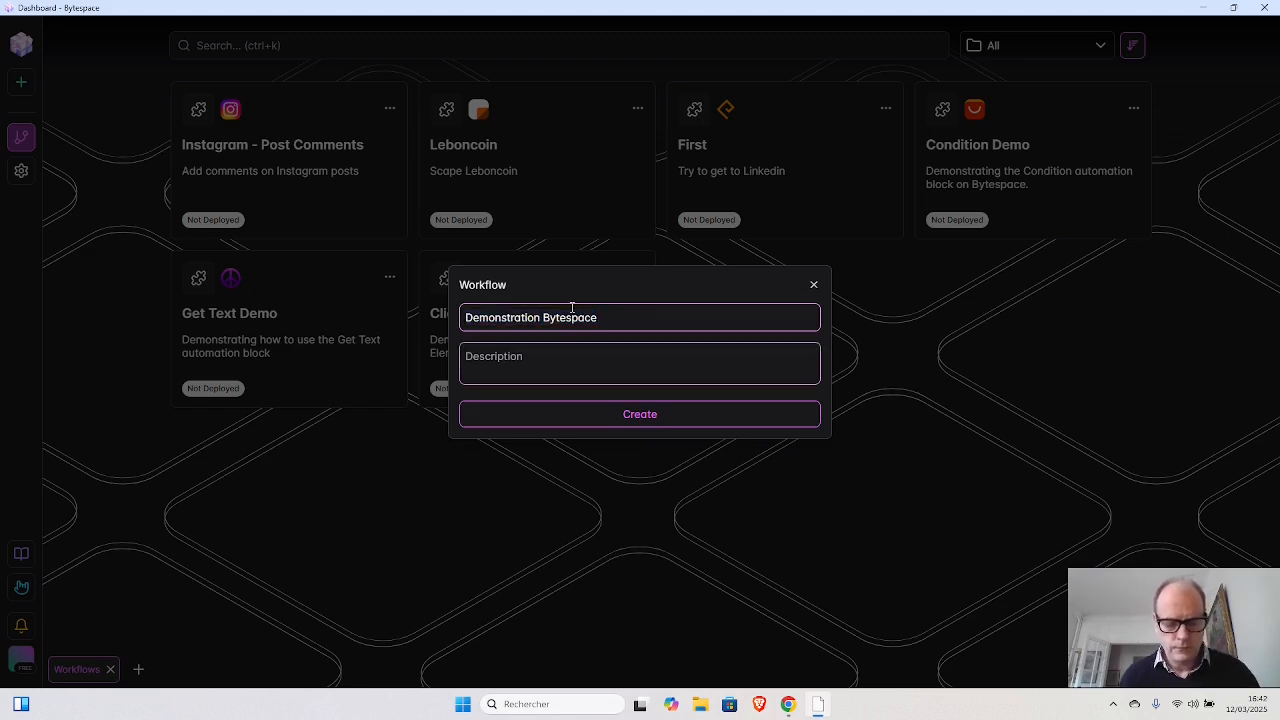
key(ctrl+v)
click(635, 414)
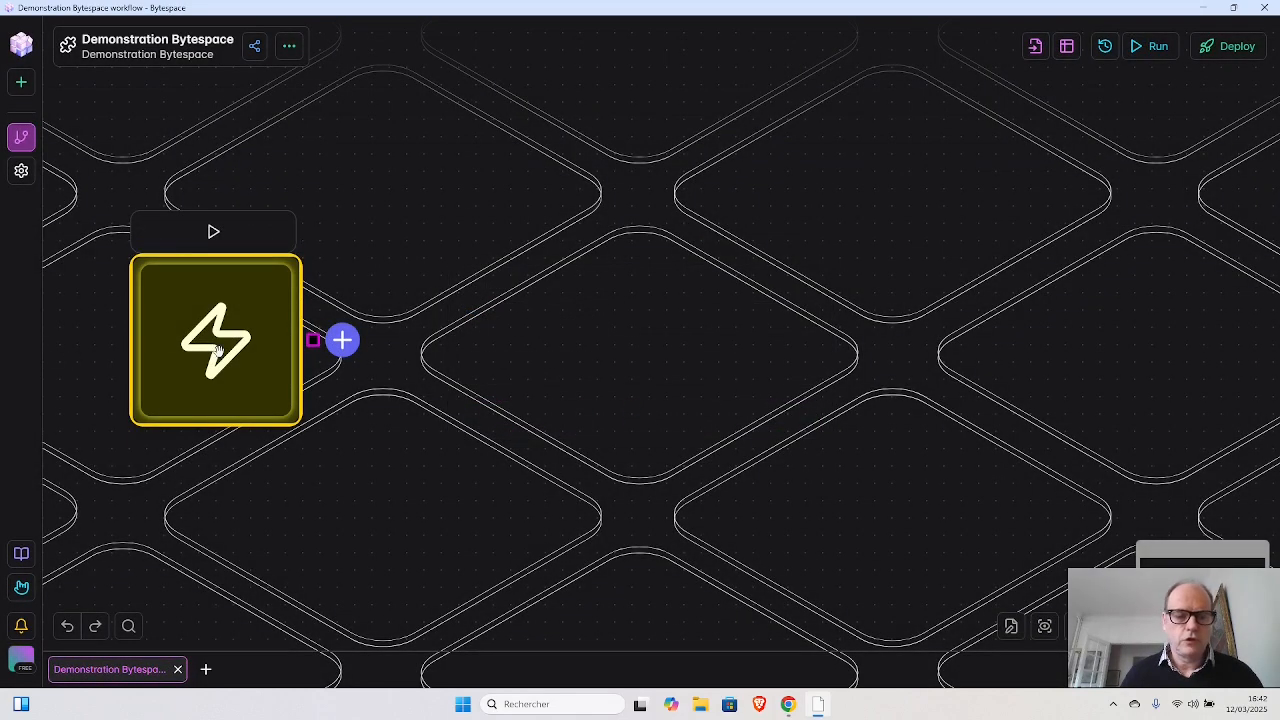
- Add a New Tab block after the trigger block and describe its step as "Ouvrir le site instagram"
click(342, 341)
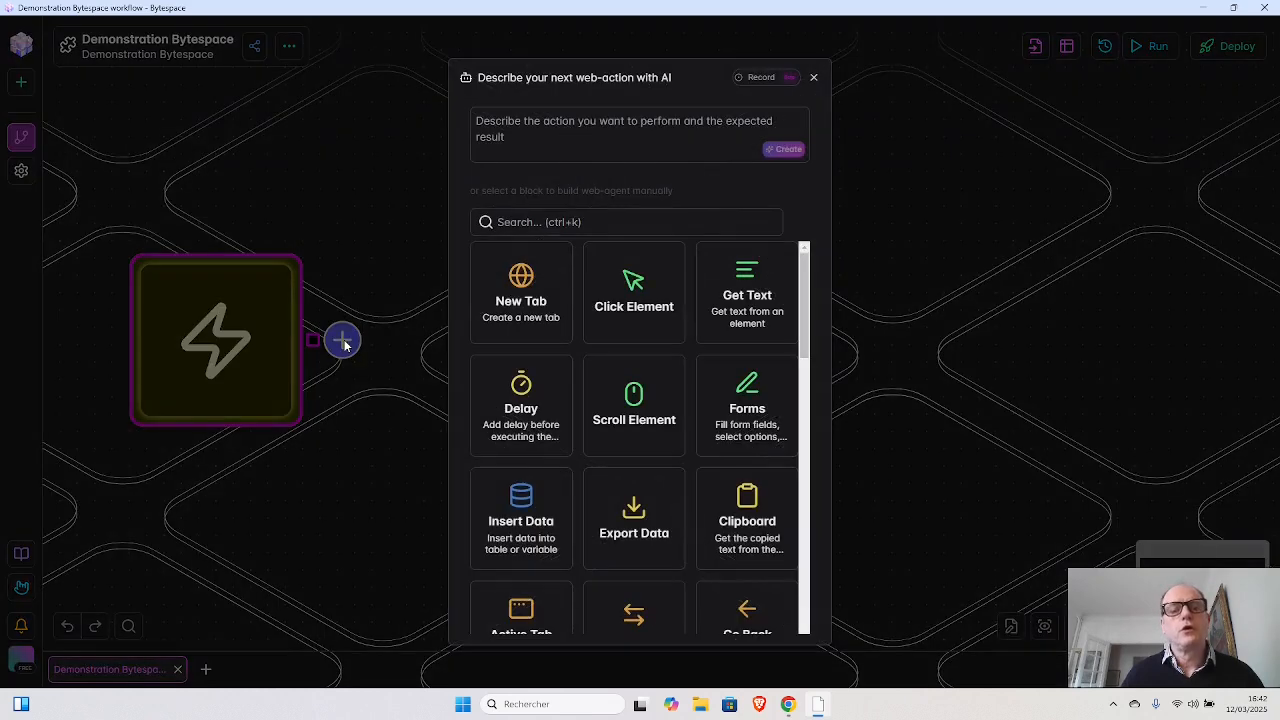
click(527, 290)
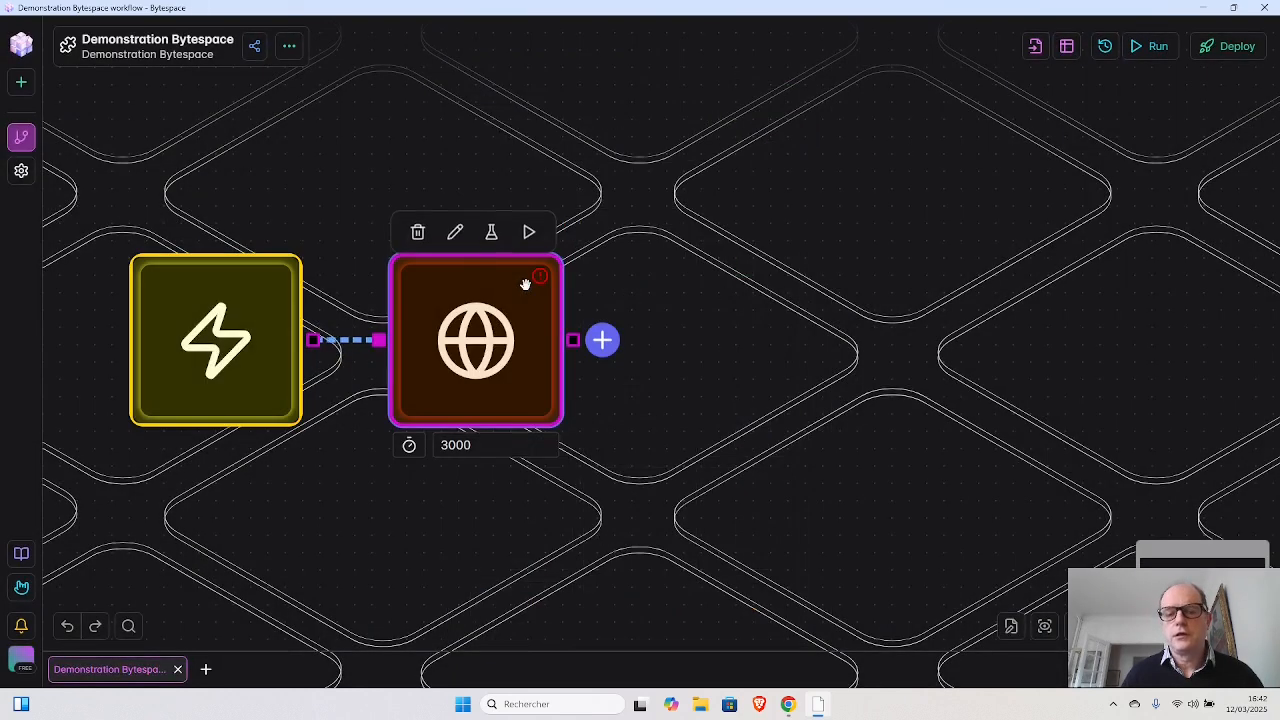
click(498, 316)
click(533, 160)
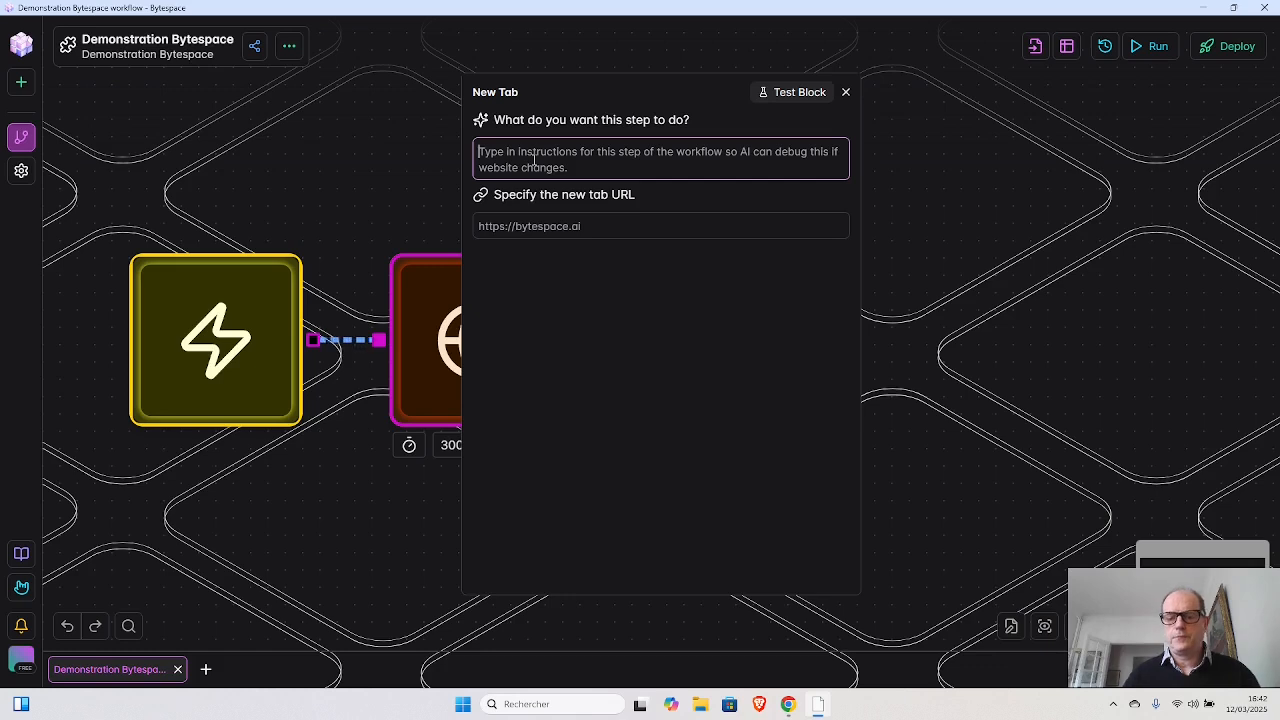
text(Ouv)
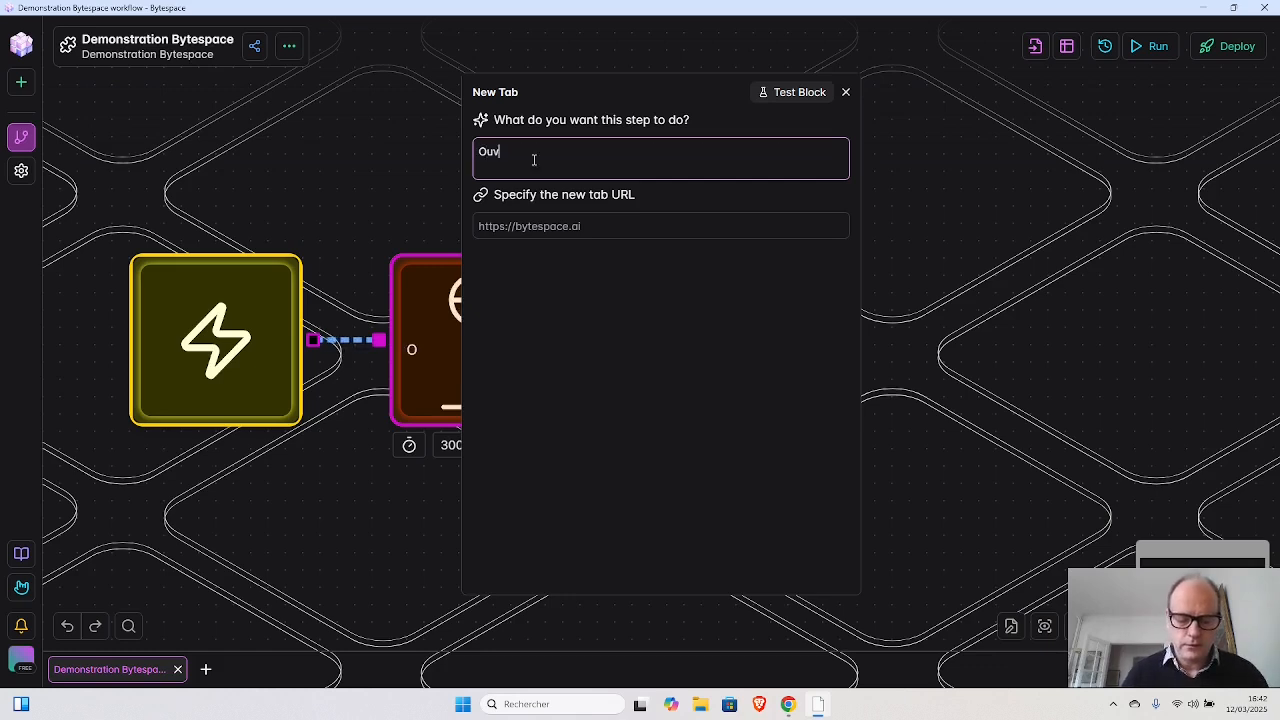
text(rir le sit)
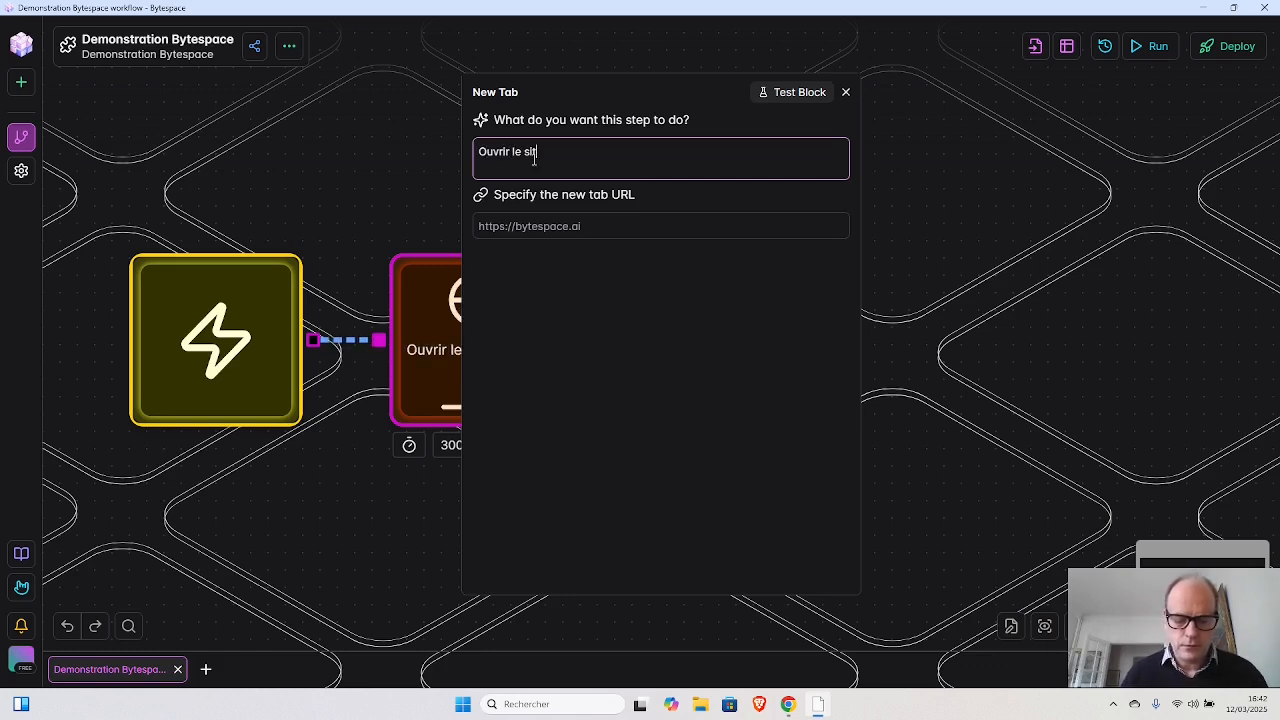
text(e instag)
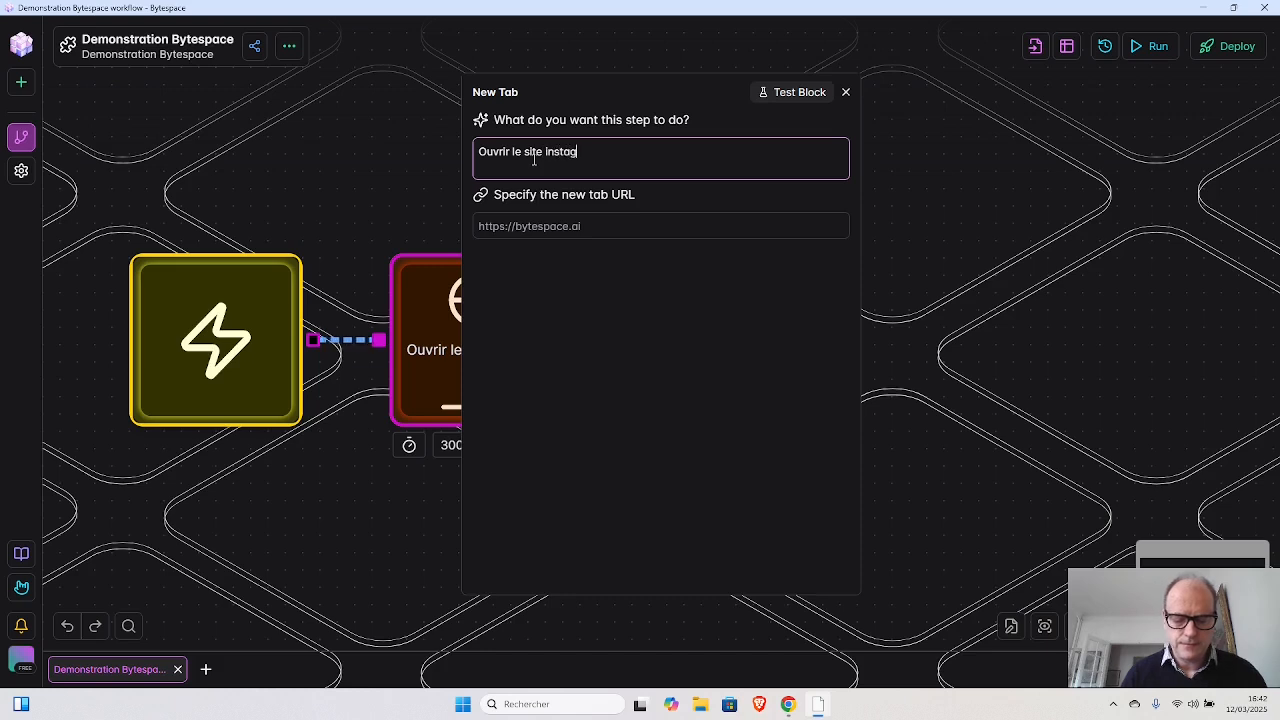
text(ram)
key(Tab)
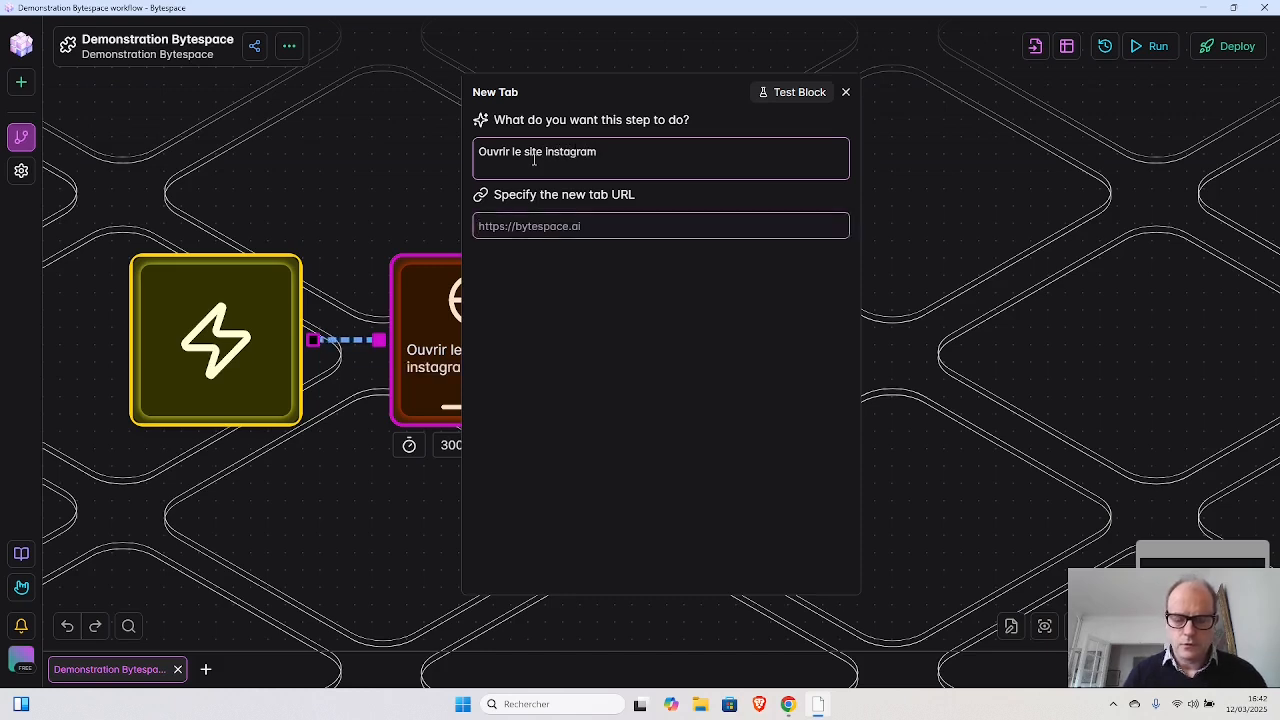
text(https)
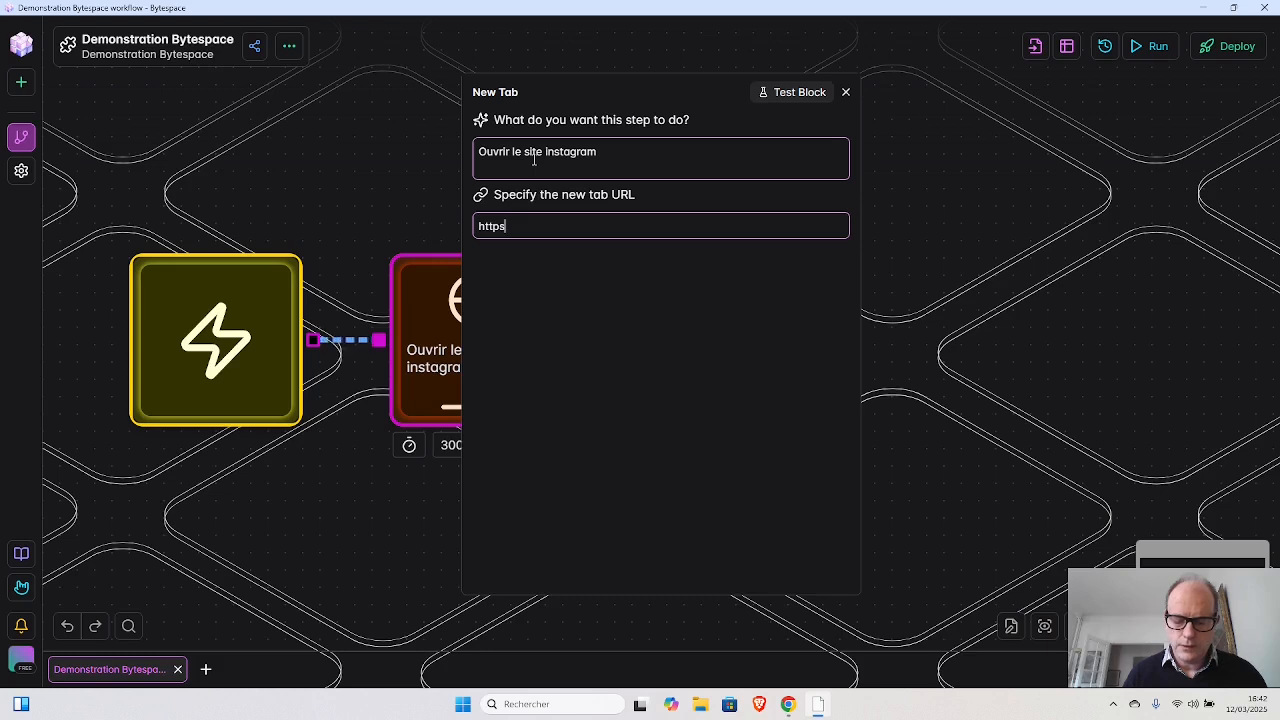
text(://in)
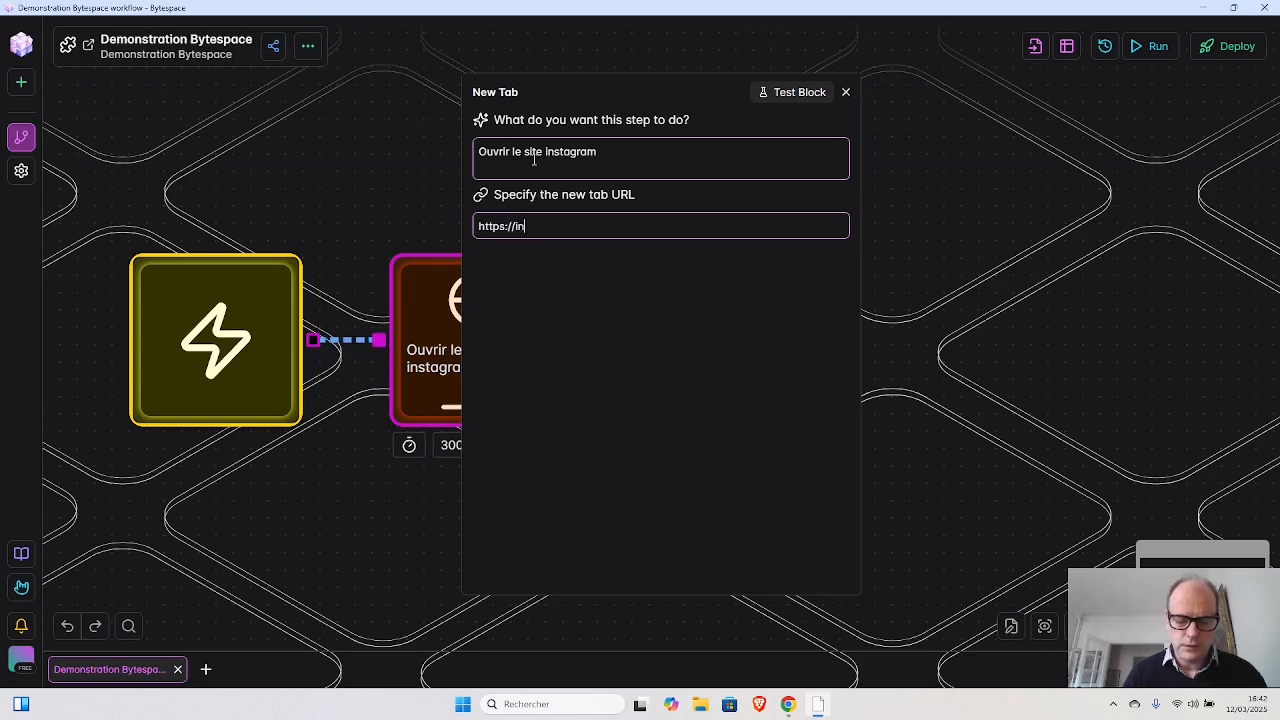
text(stagram.com)
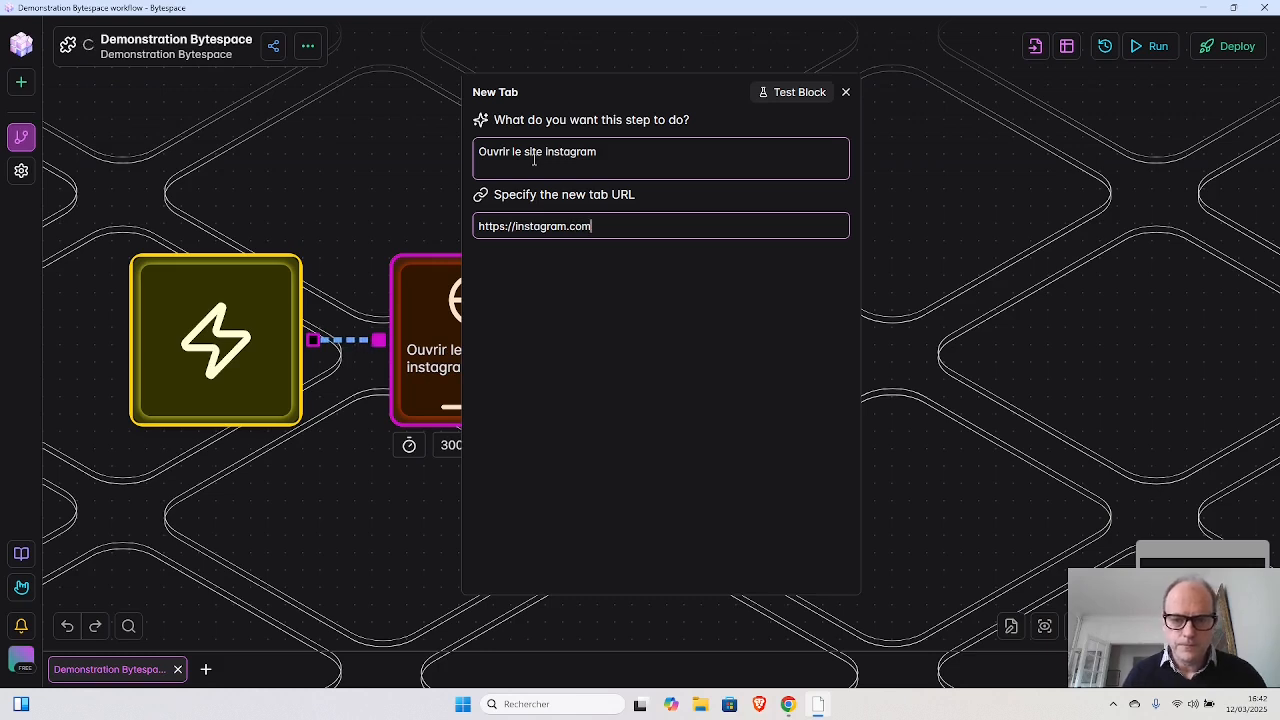
- Test the New Tab block, closing the Instagram browser tab and the block's settings after the run
click(799, 92)
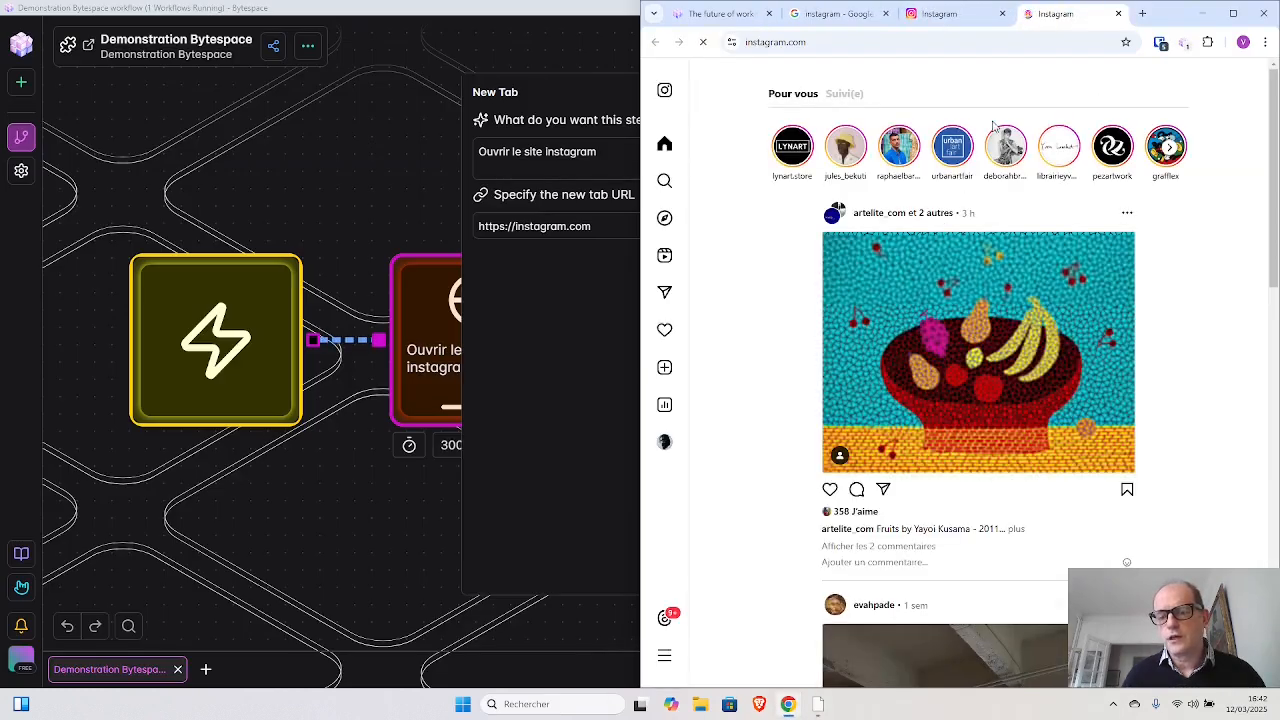
click(1002, 13)
click(1002, 13)
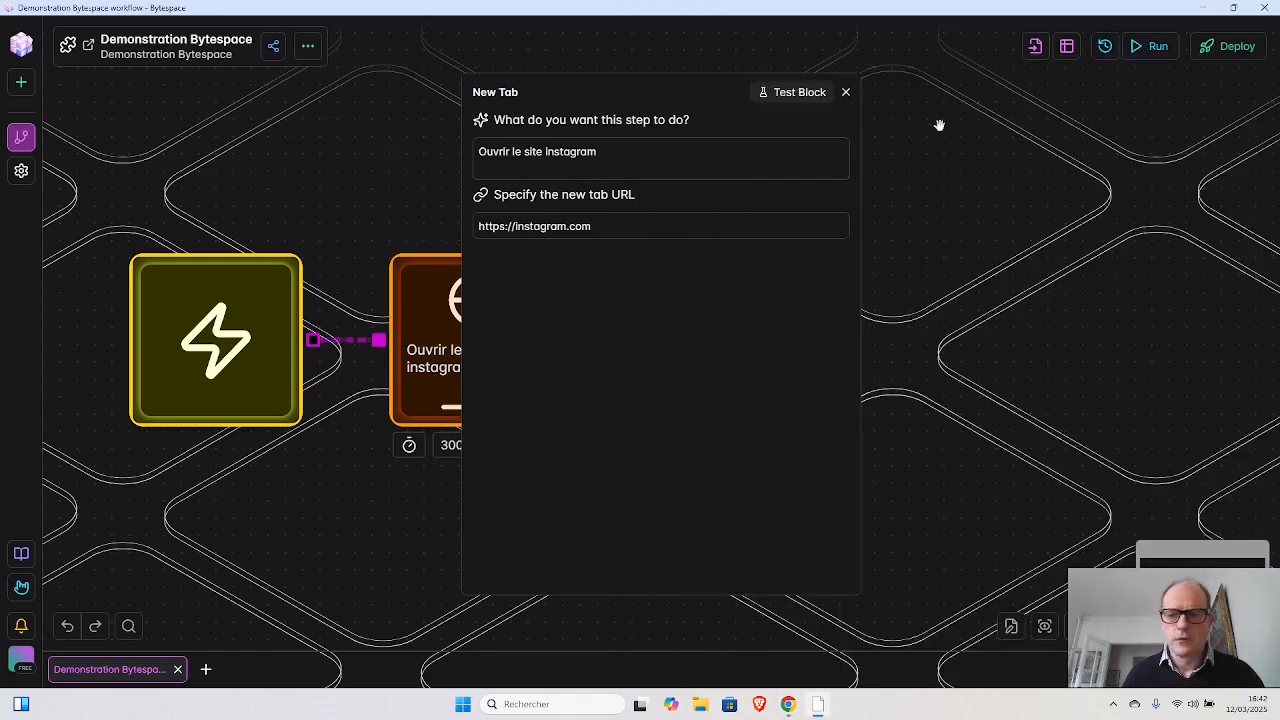
click(845, 92)
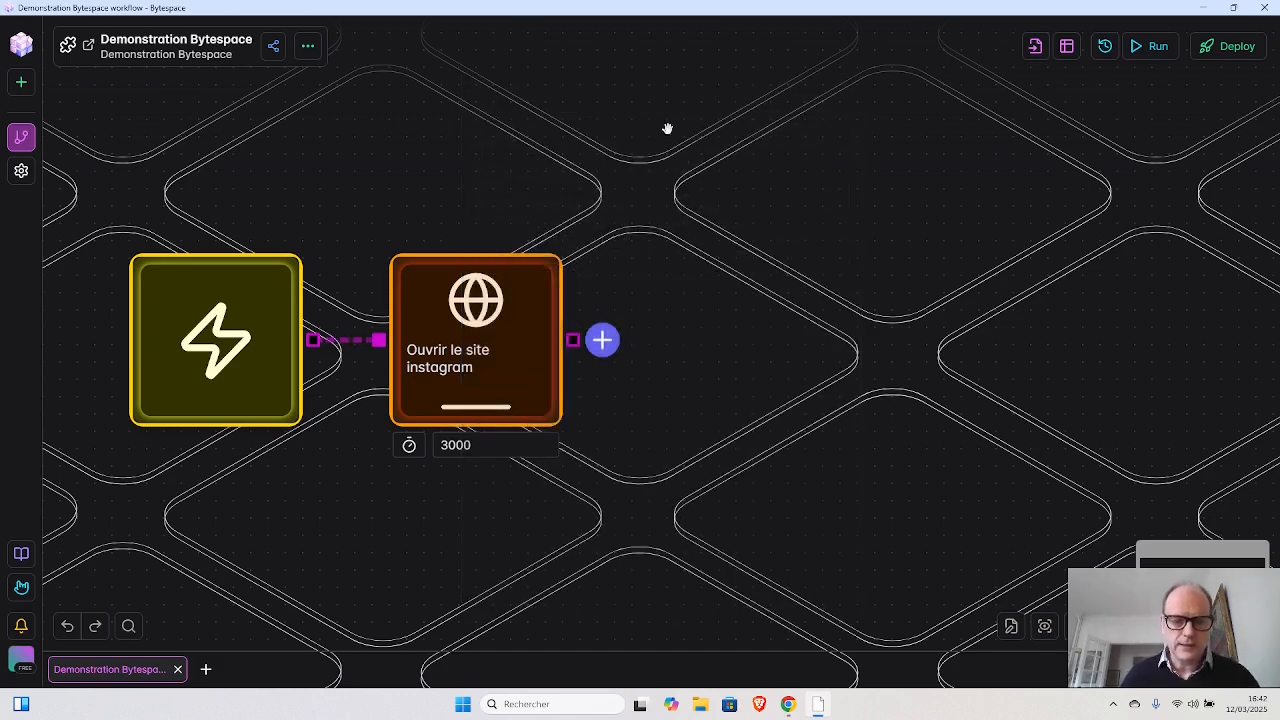
- Run a block test on the "Ouvrir le site instagram" block and close the Google Search tab in the browser
mouse_move(463, 262)
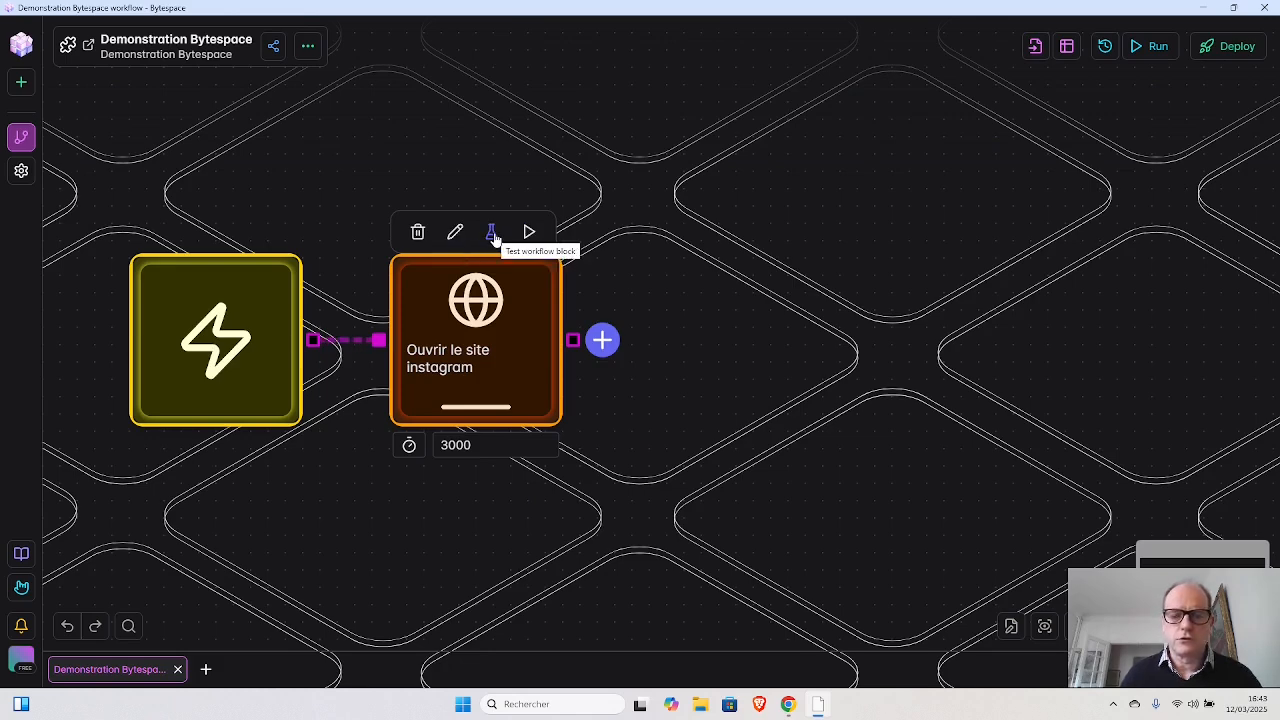
click(493, 235)
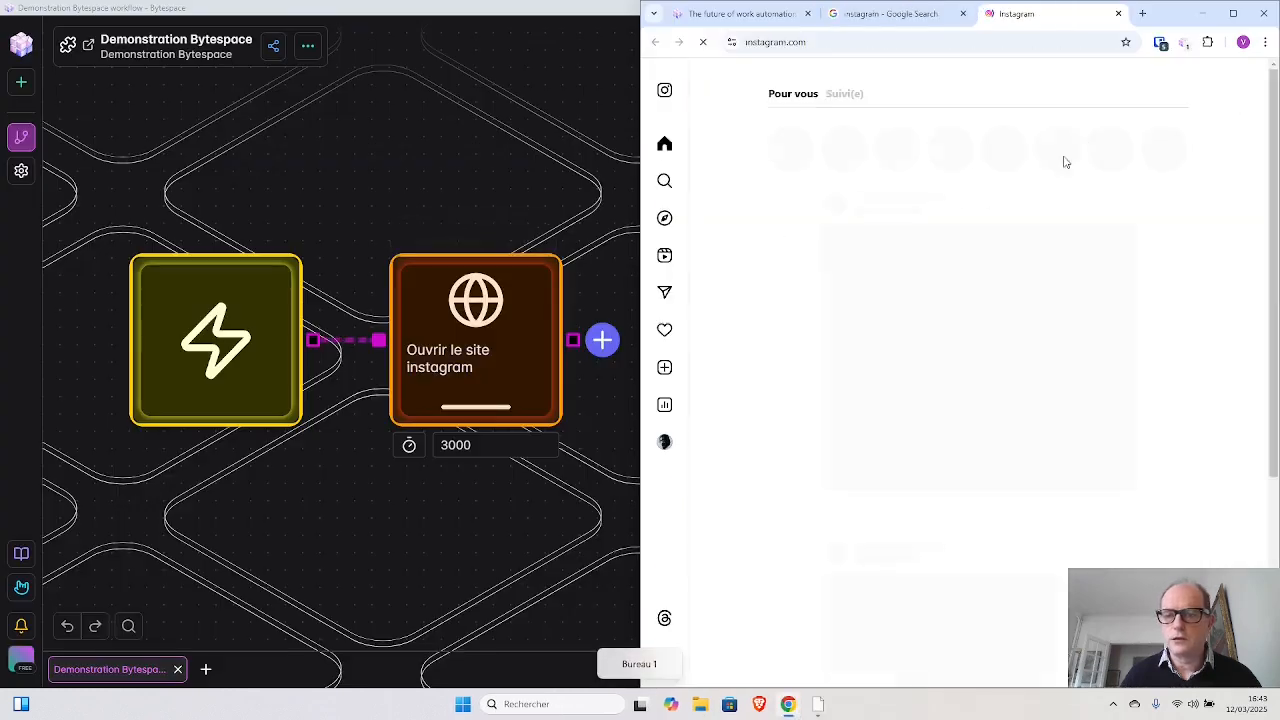
click(963, 14)
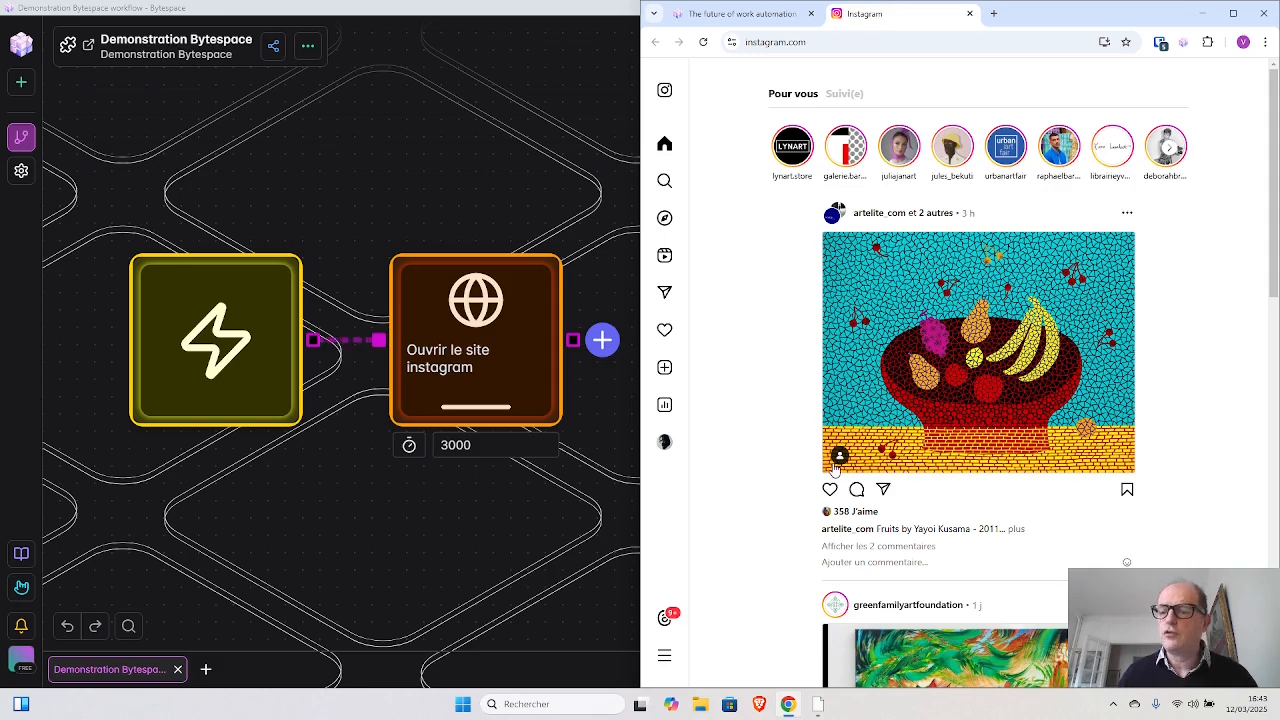
- Look through the posts in the Instagram home feed and return to its beginning
scroll(838, 466, down, 4)
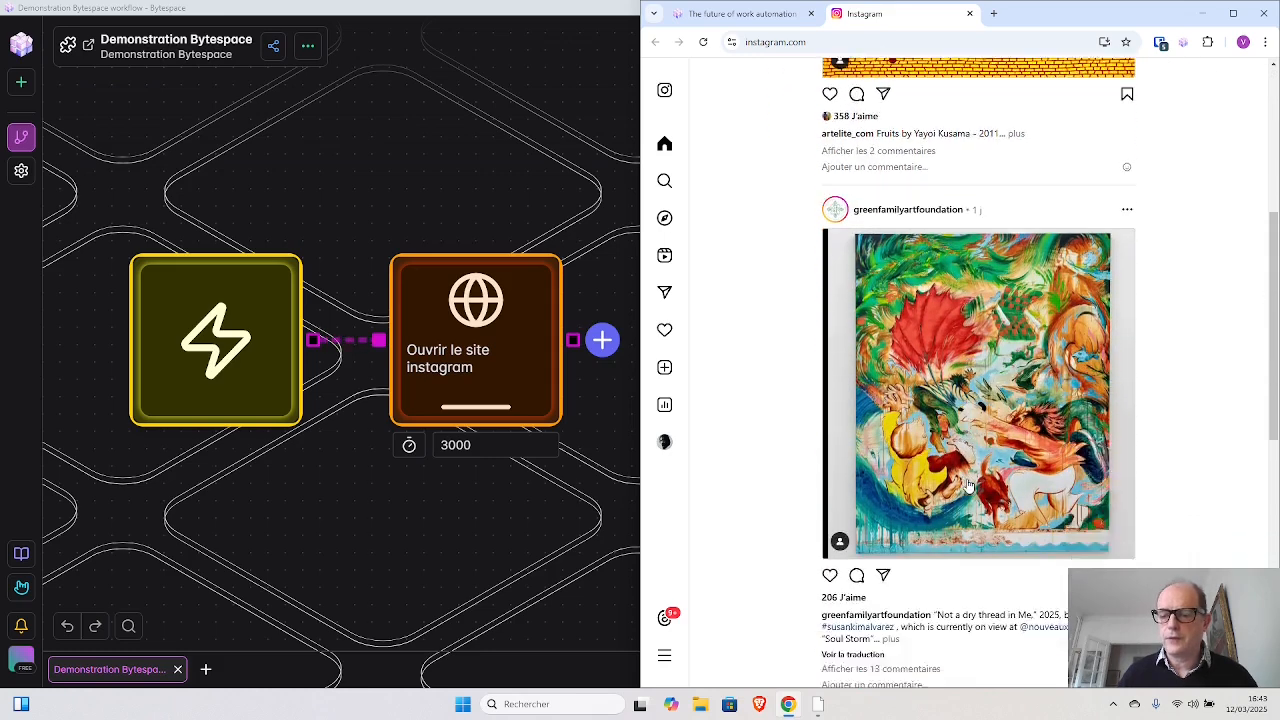
scroll(968, 486, down, 8)
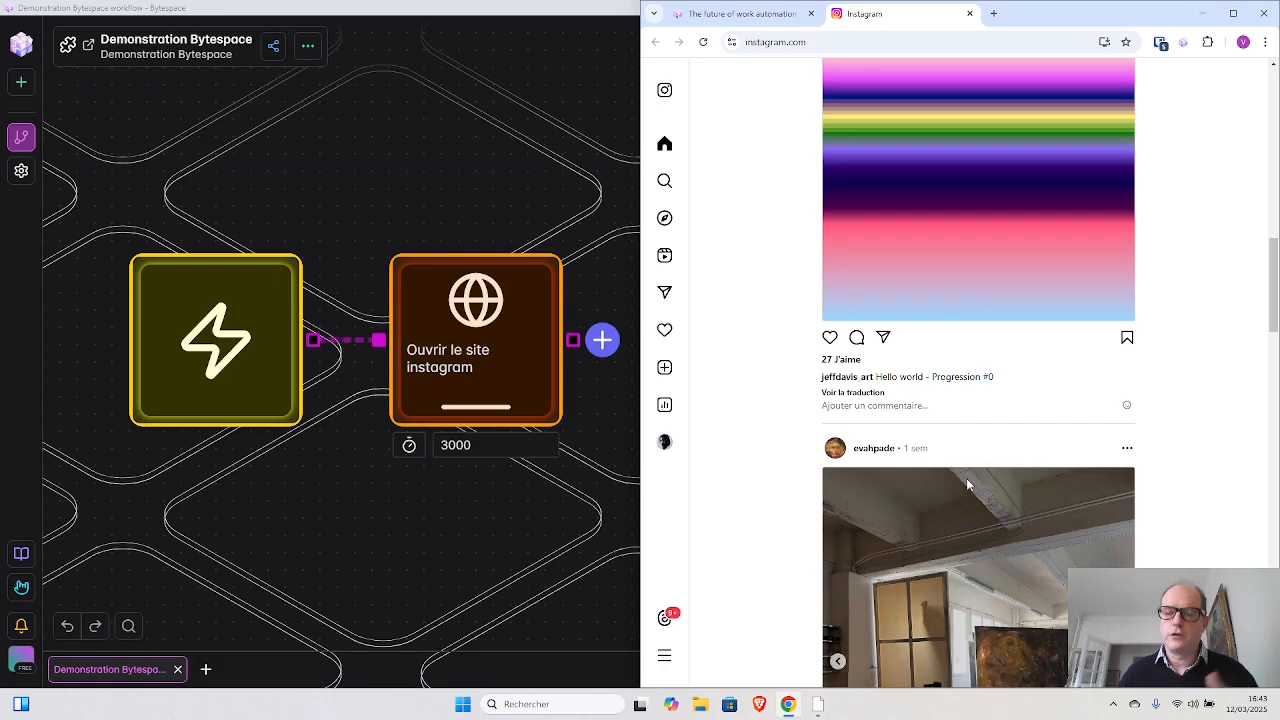
scroll(968, 486, down, 7)
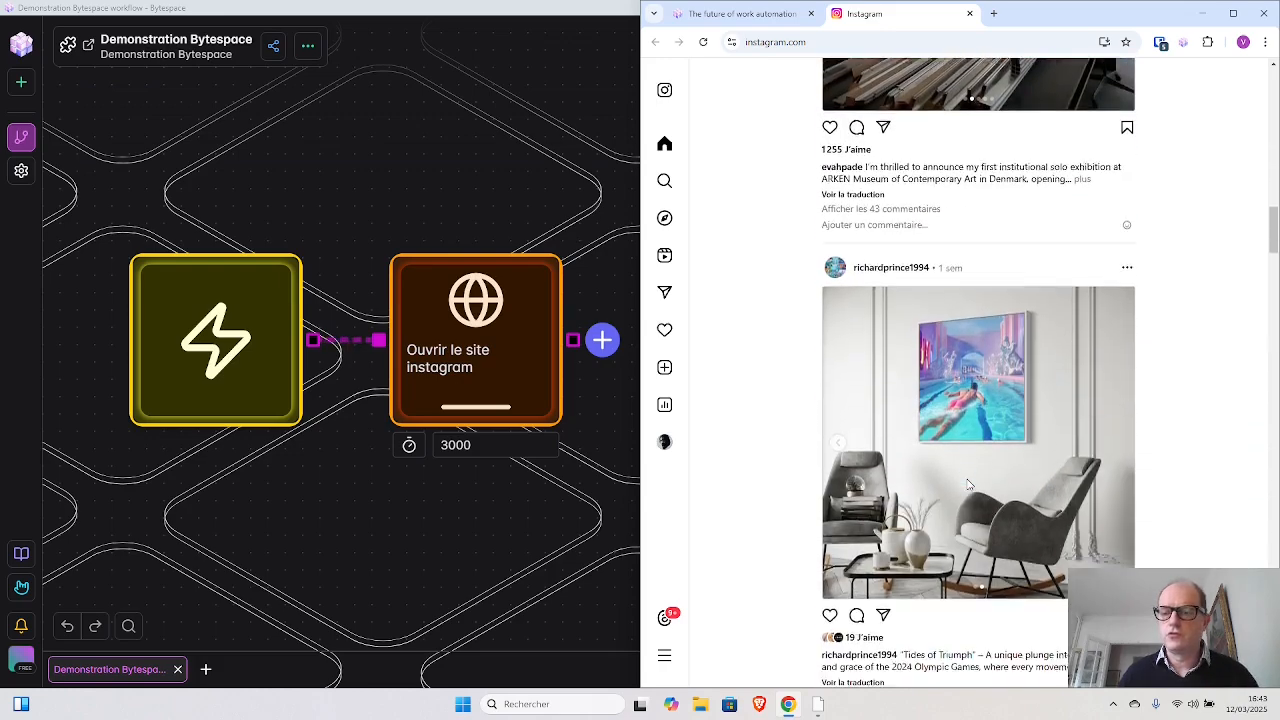
scroll(968, 486, down, 13)
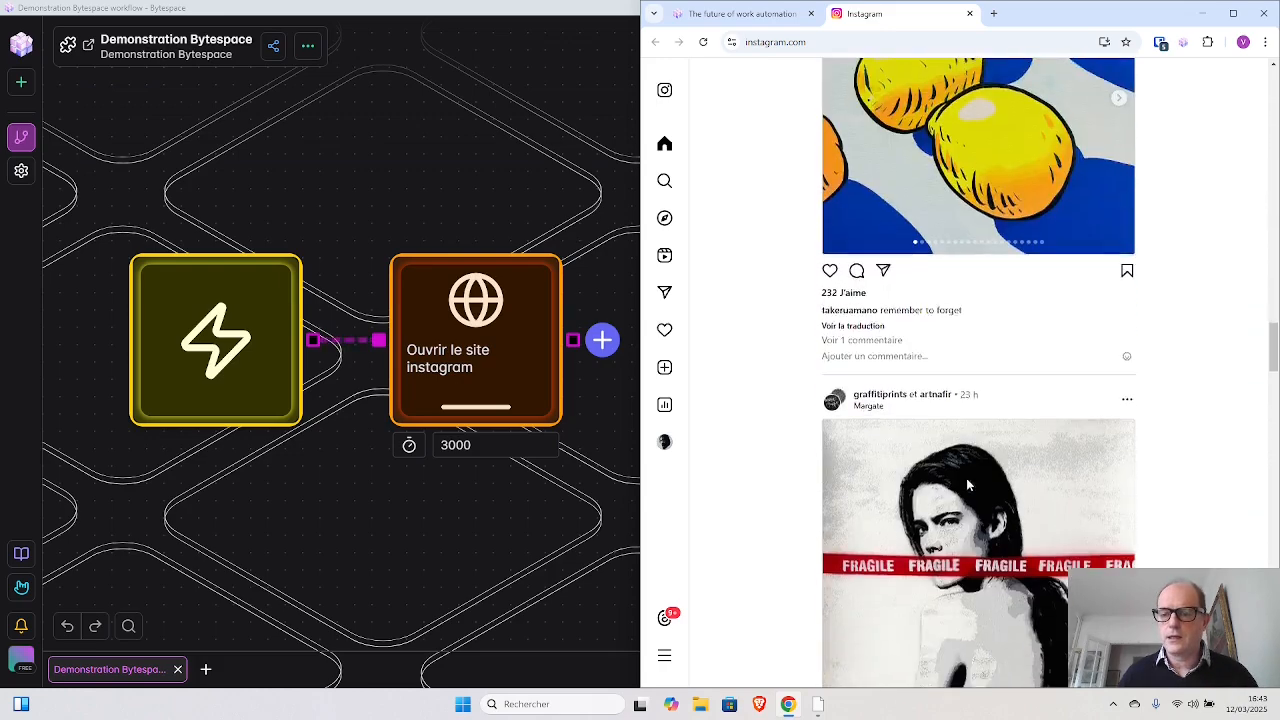
scroll(968, 486, down, 5)
scroll(968, 486, up, 3)
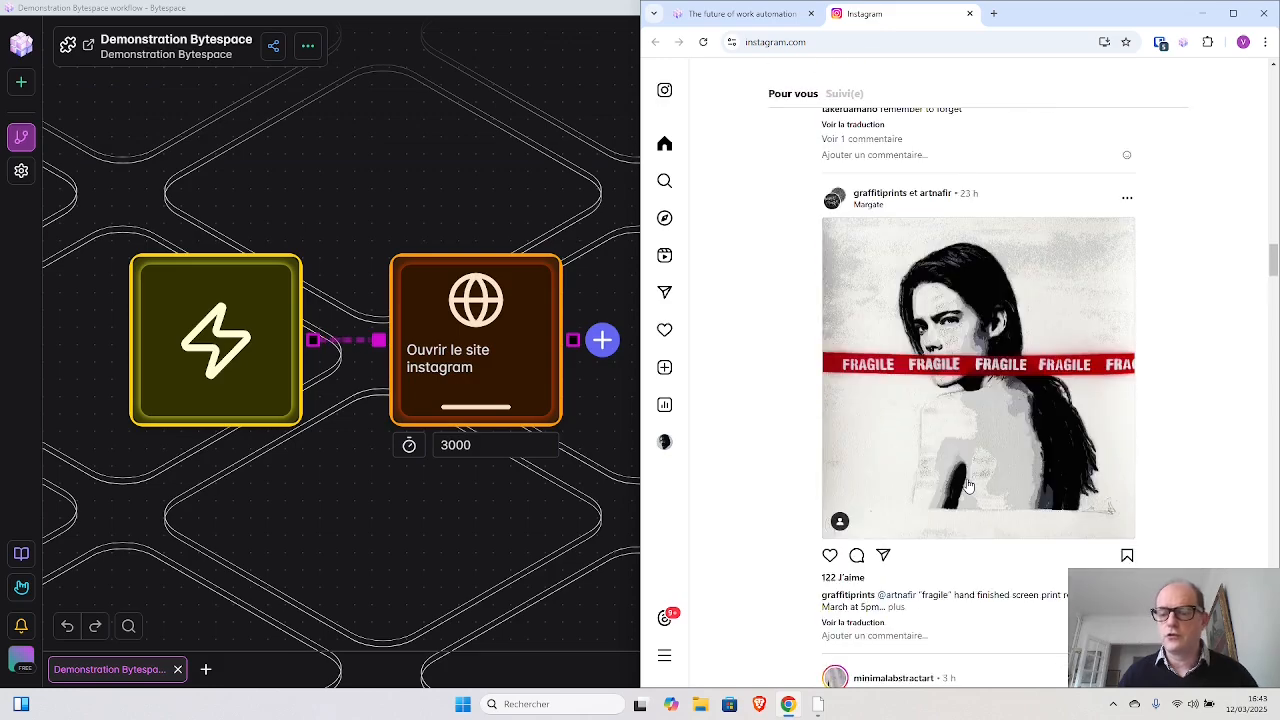
scroll(968, 486, up, 15)
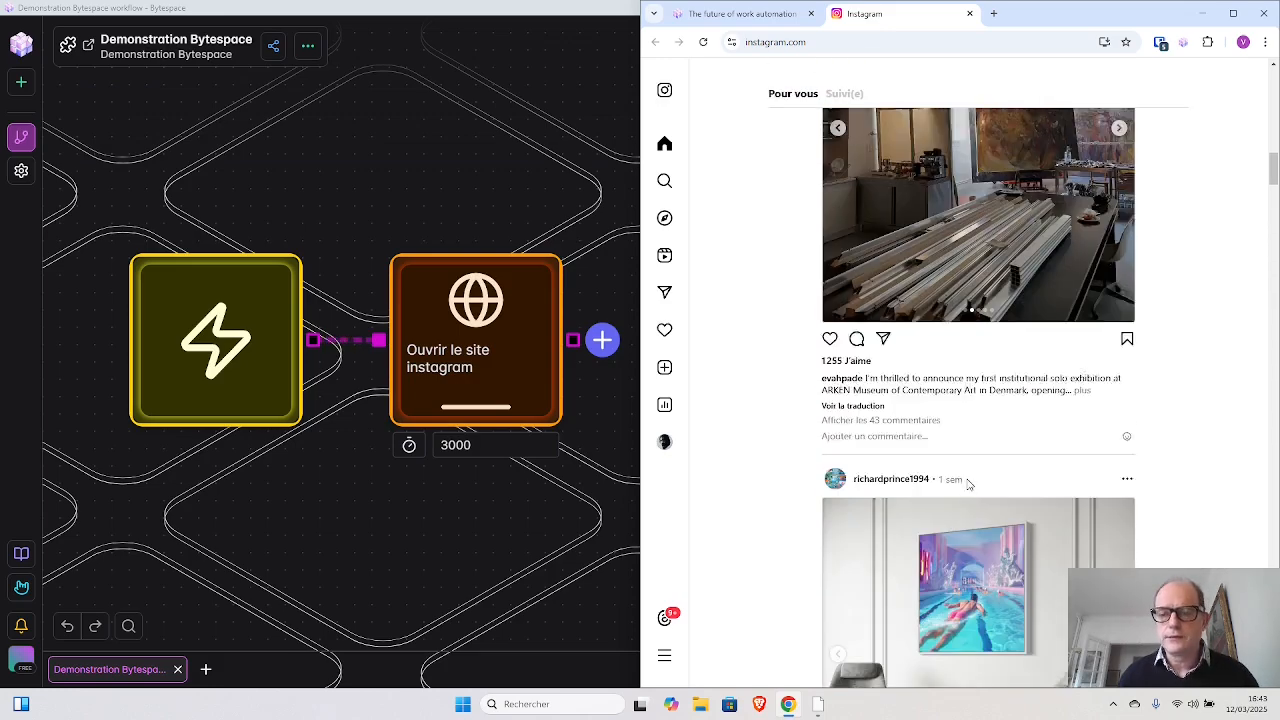
scroll(968, 484, up, 20)
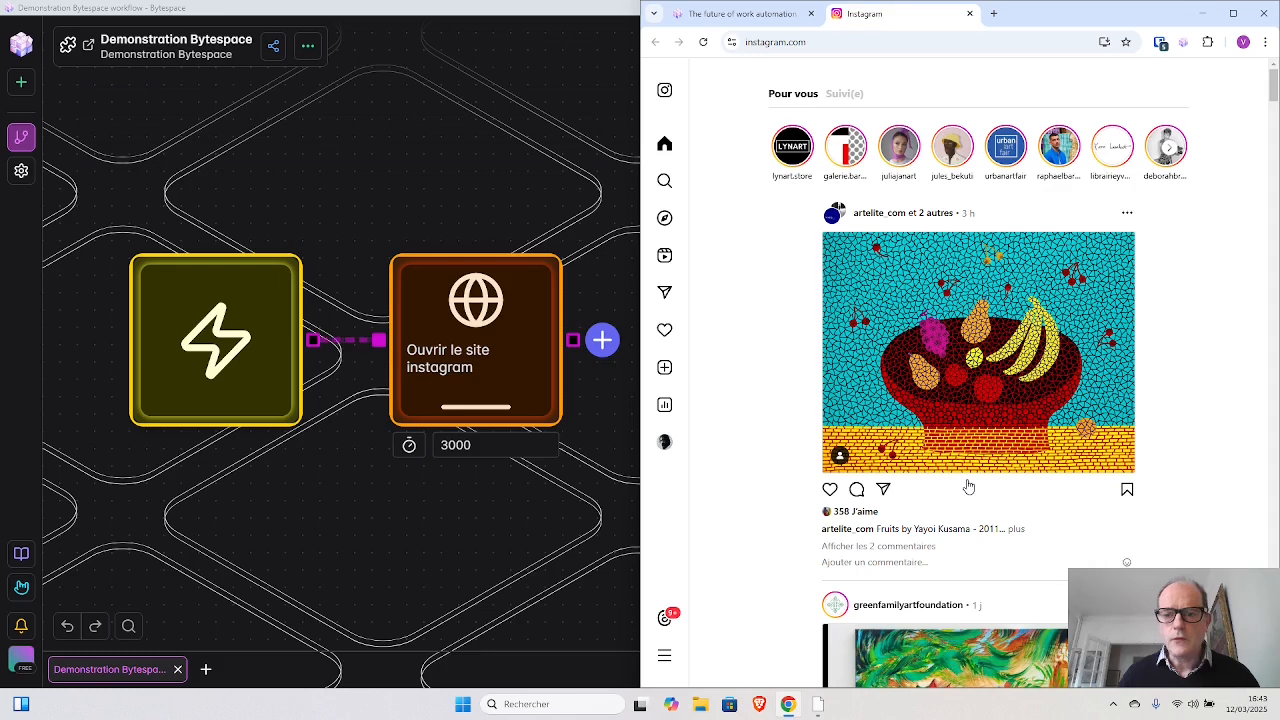
- Browse the blocks available after the New Tab block, search them for "loop", and clear the search
click(602, 340)
scroll(603, 349, down, 4)
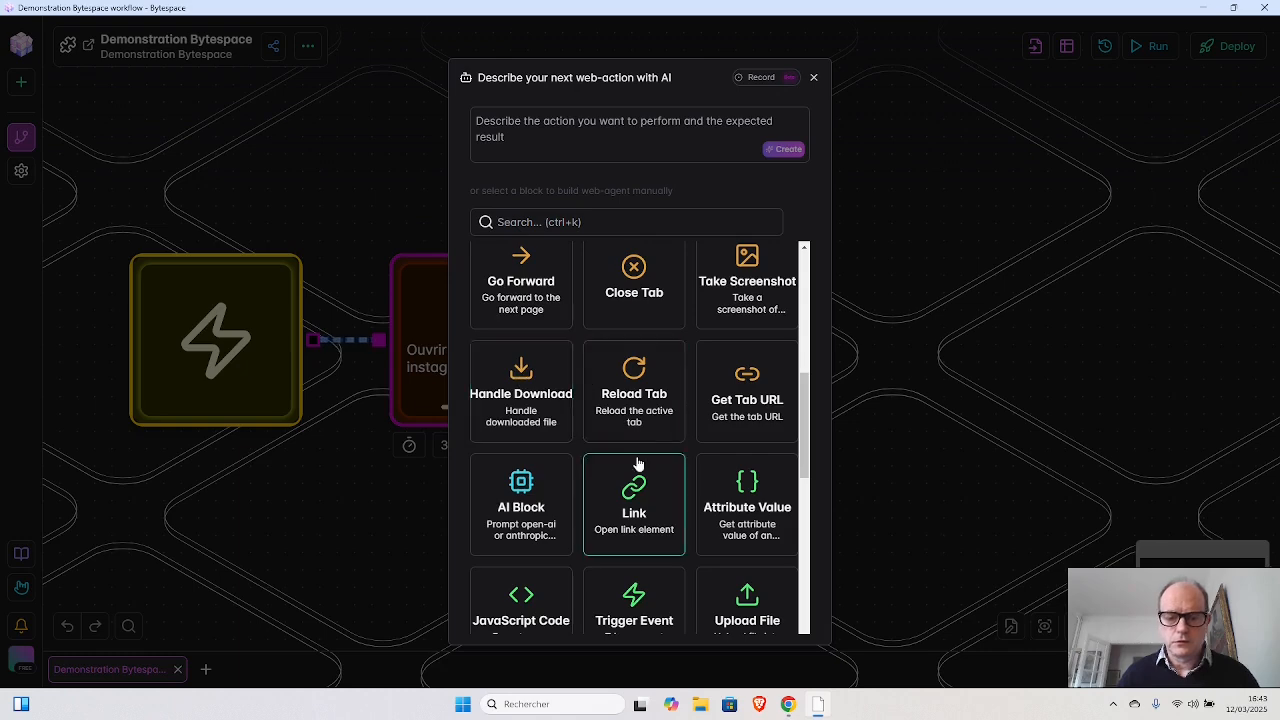
scroll(637, 462, down, 3)
scroll(635, 440, down, 1)
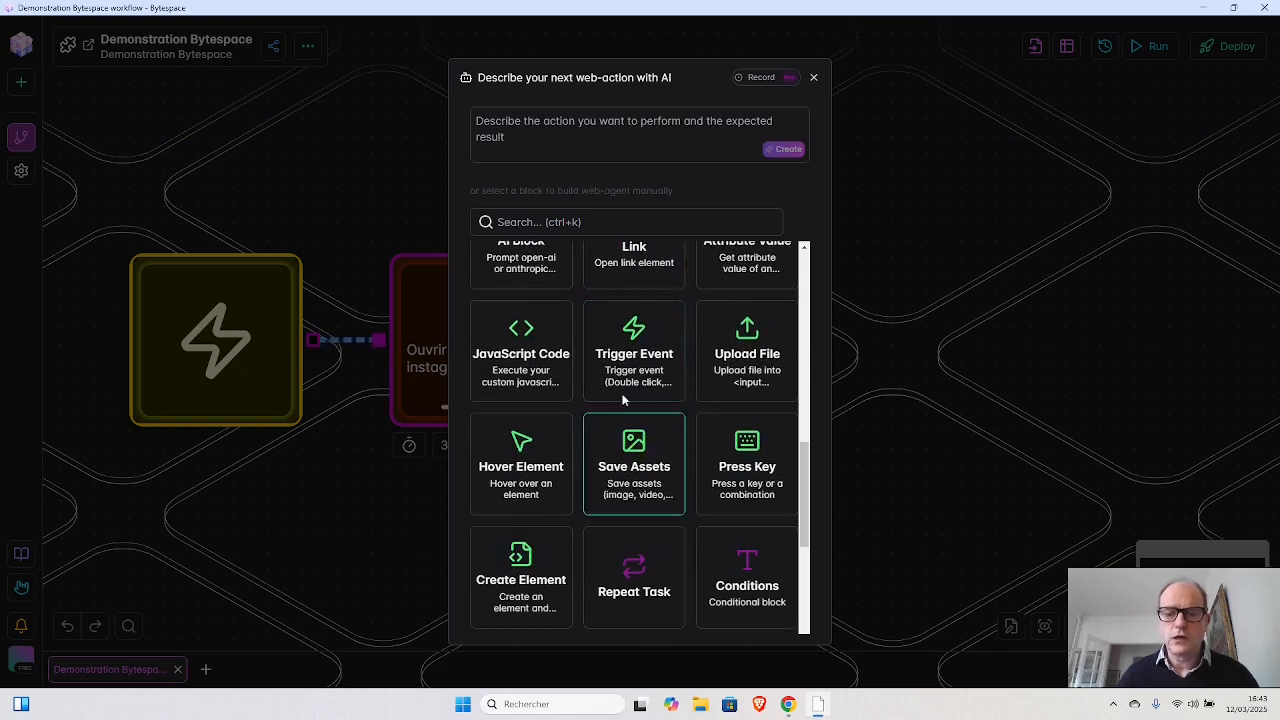
click(571, 222)
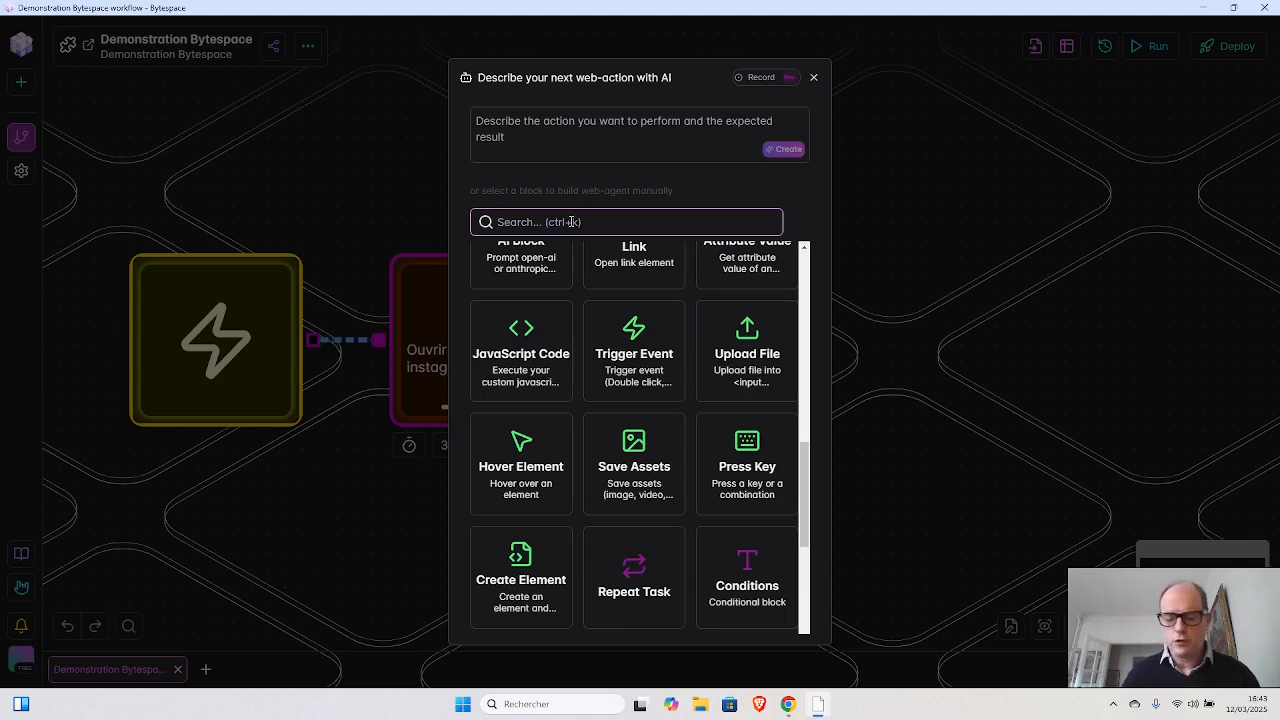
text(loop)
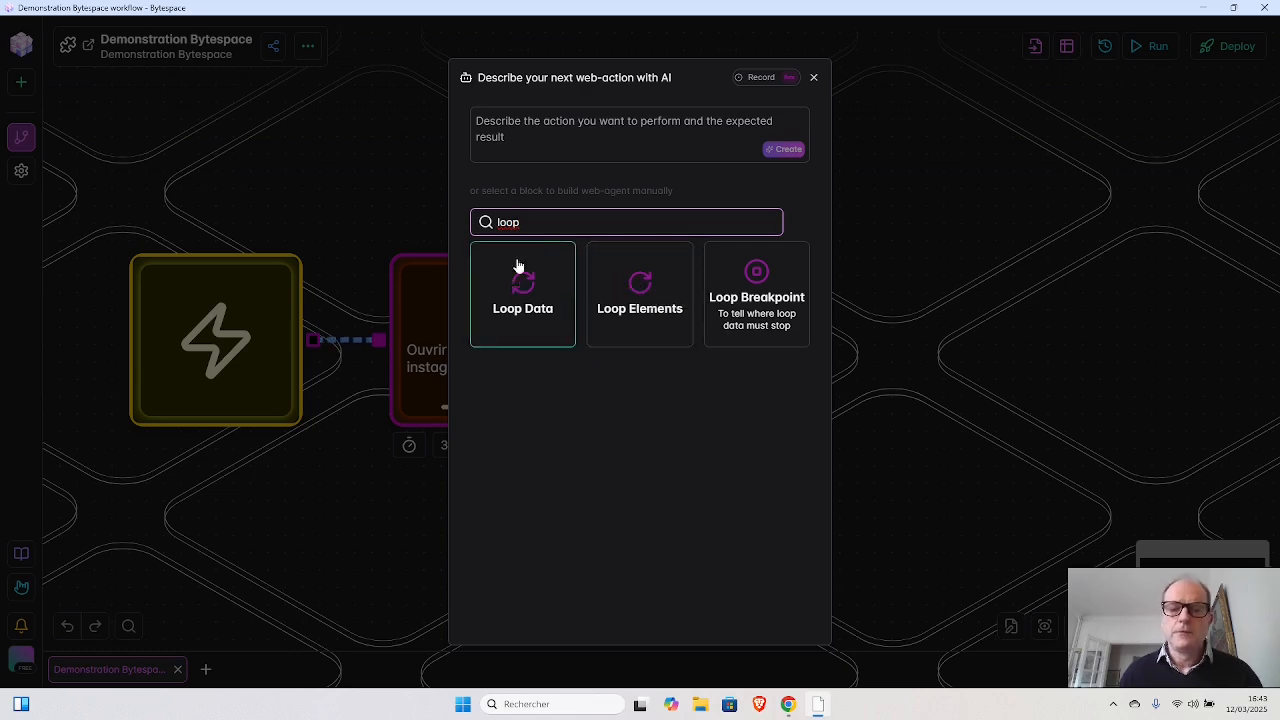
drag(520, 222, 496, 221)
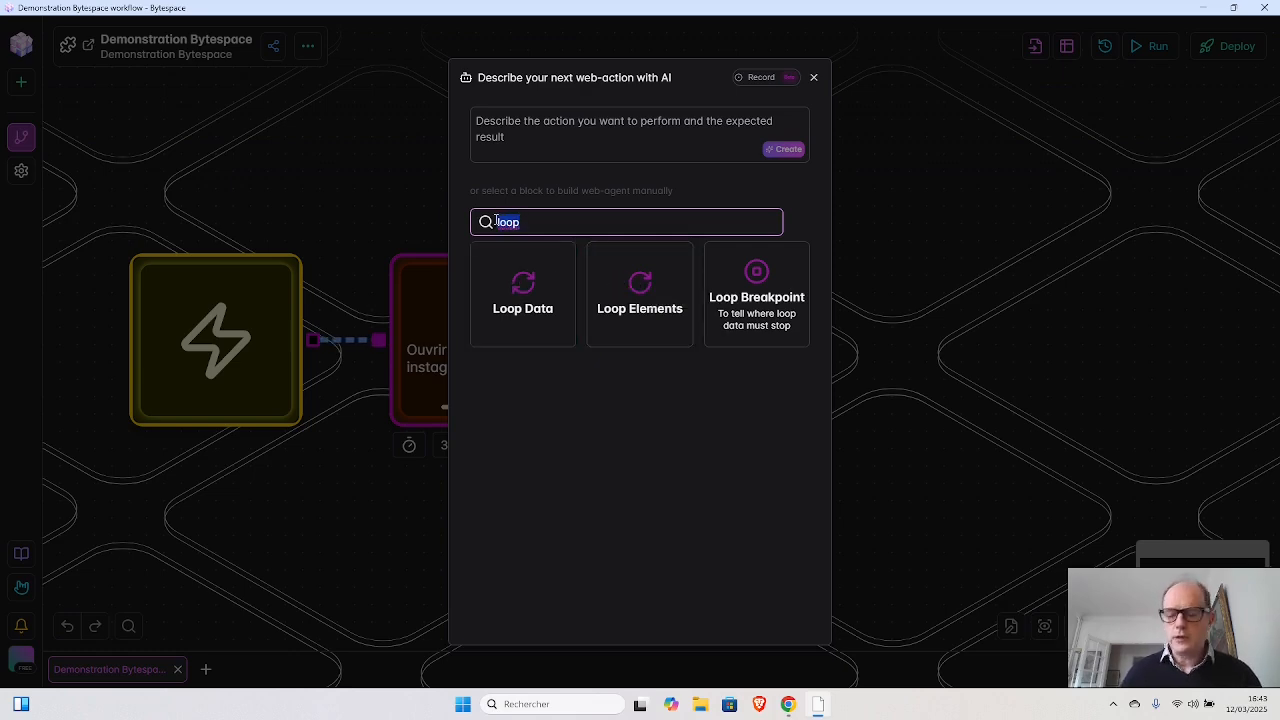
key(BackSpace)
- Try to create the next block with AI from the description "loop over elements in the page", then close the block picker
click(538, 122)
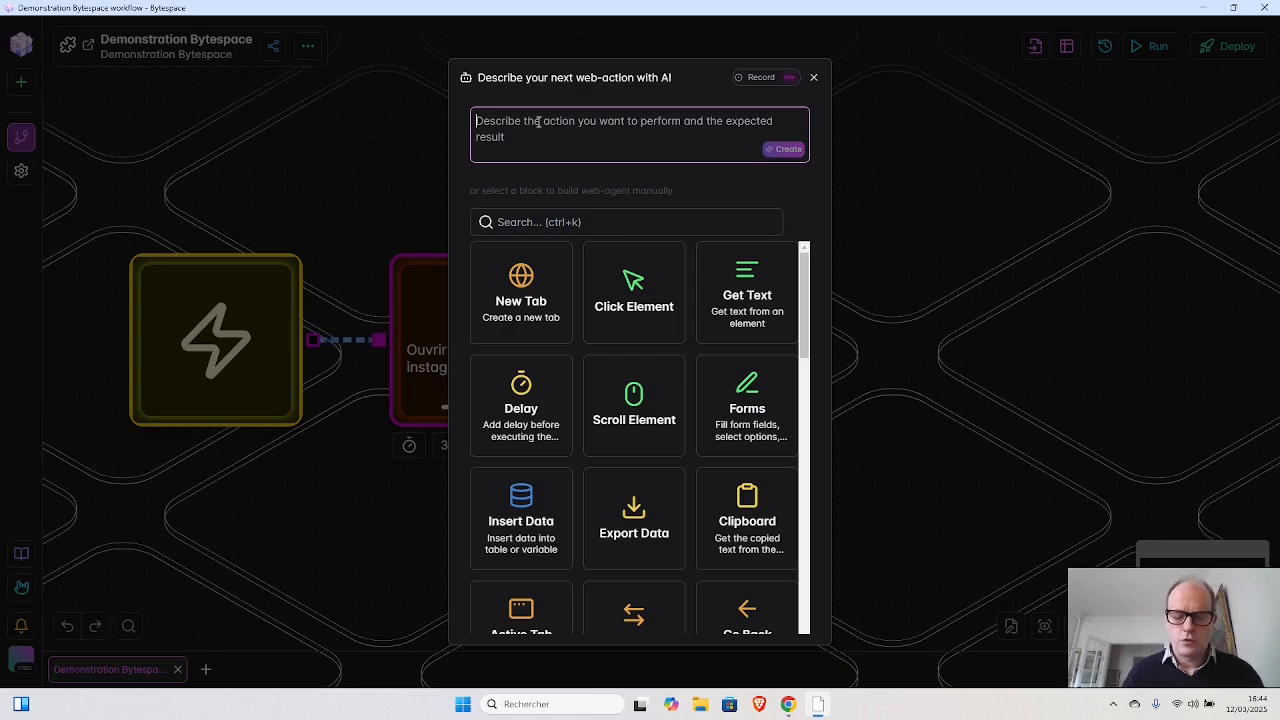
text(loop ov)
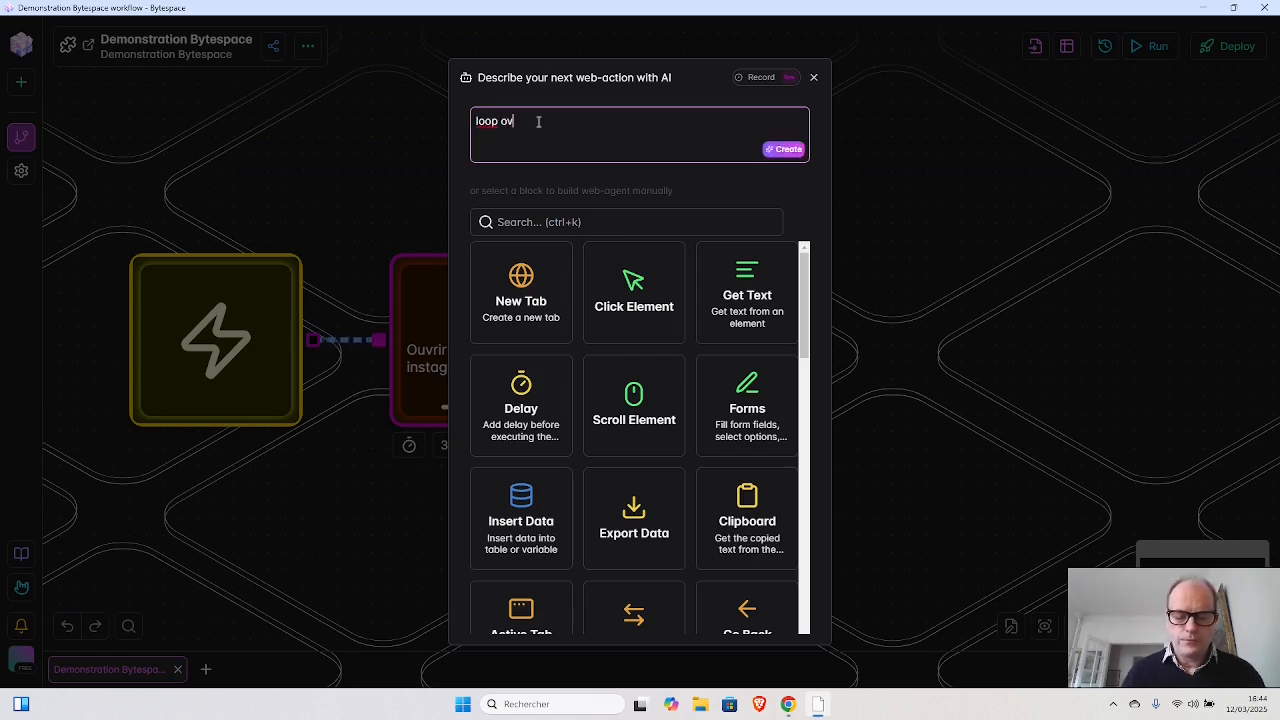
text(emet)
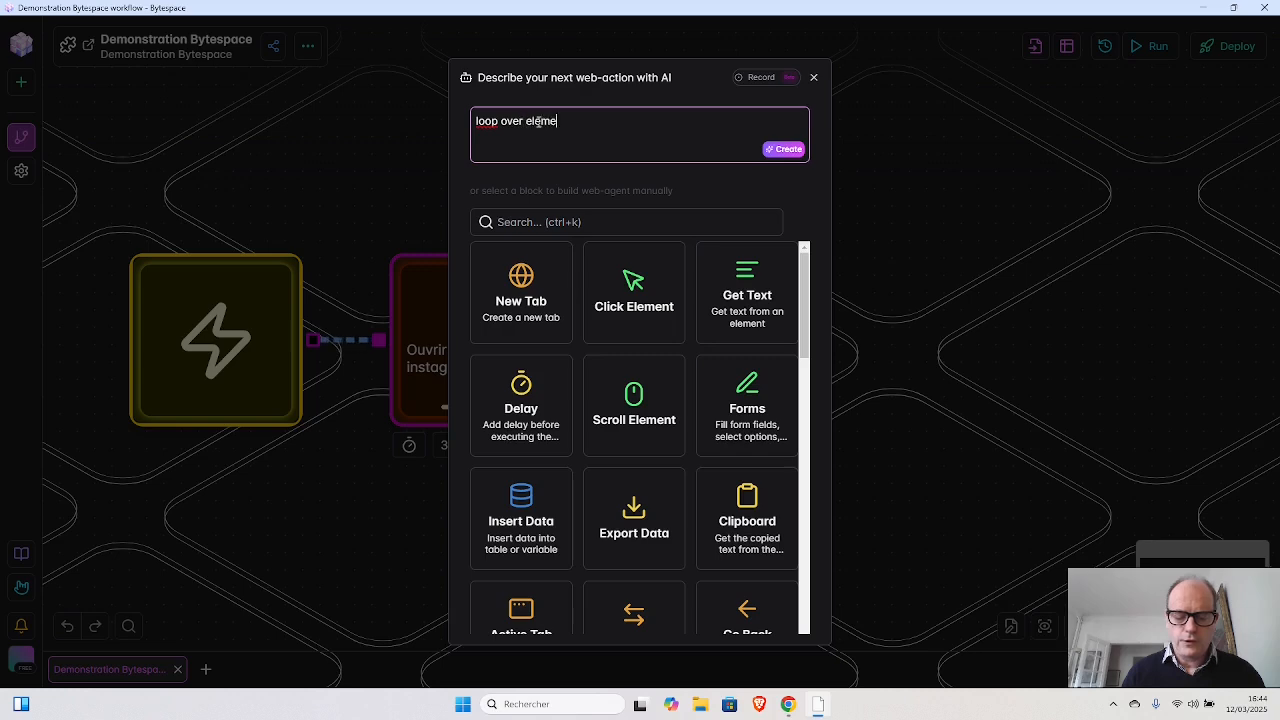
key(BackSpace)
key(BackSpace)
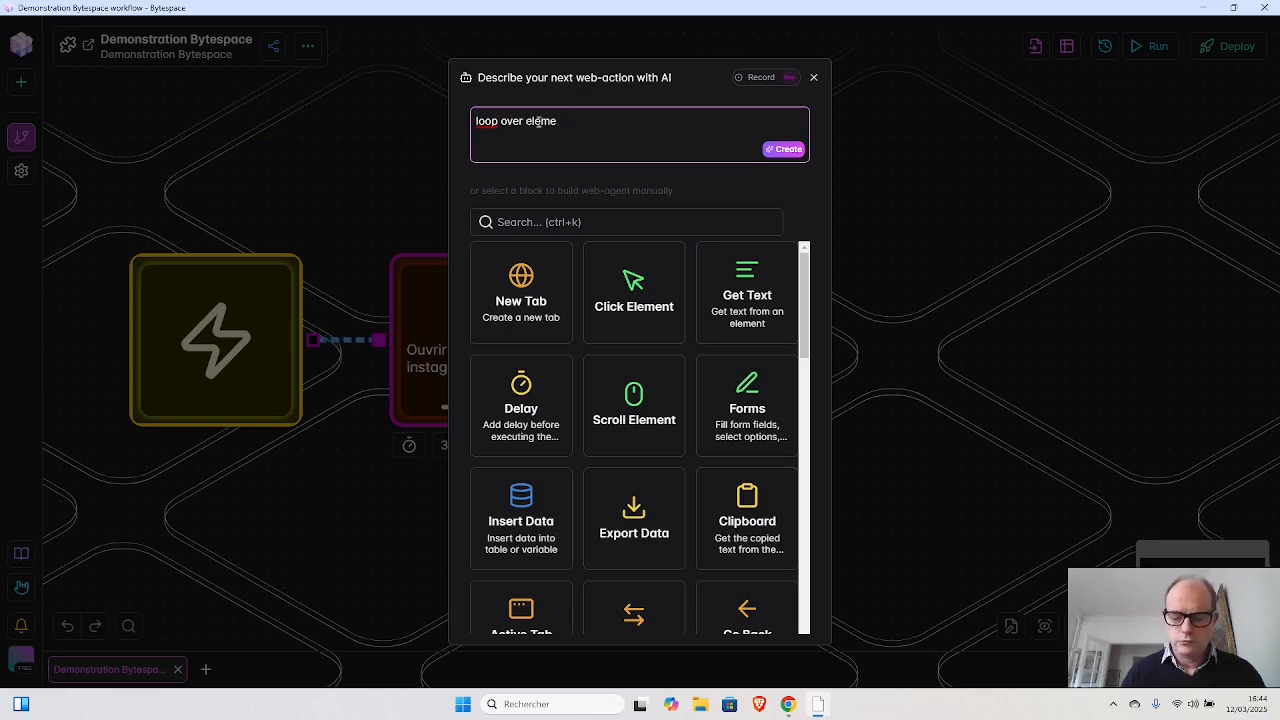
text(ents in )
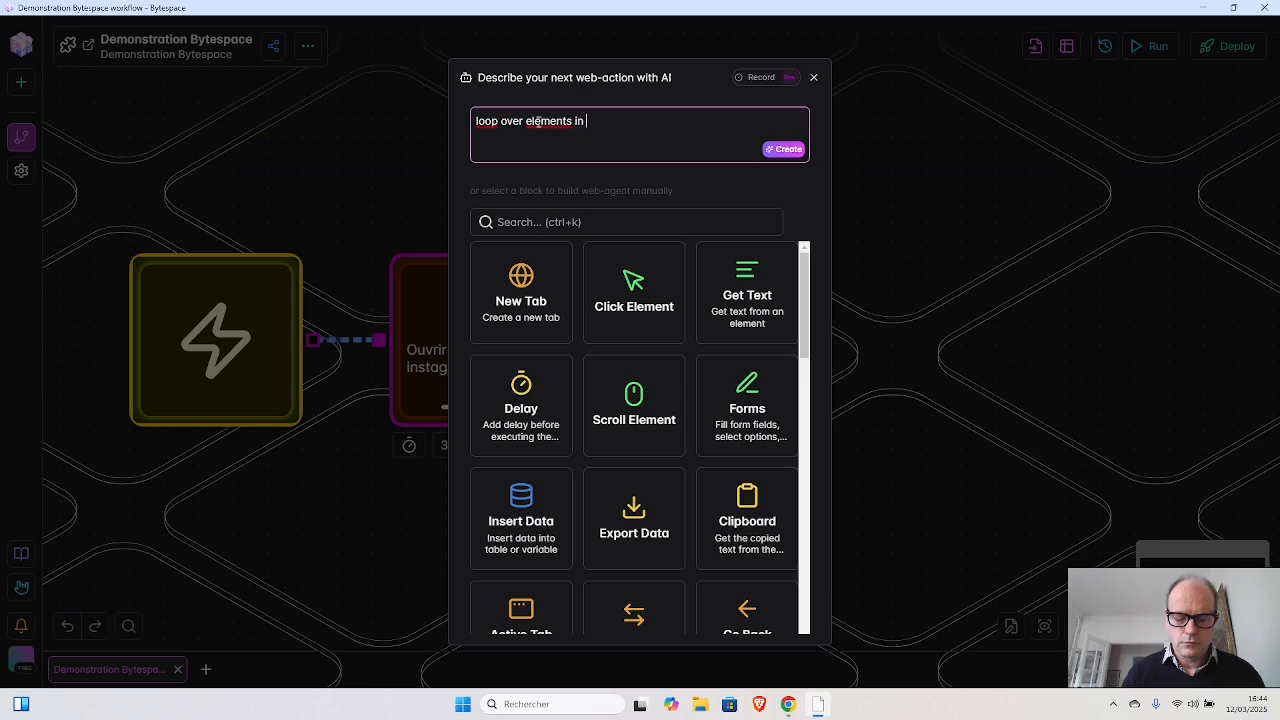
text(the pdge)
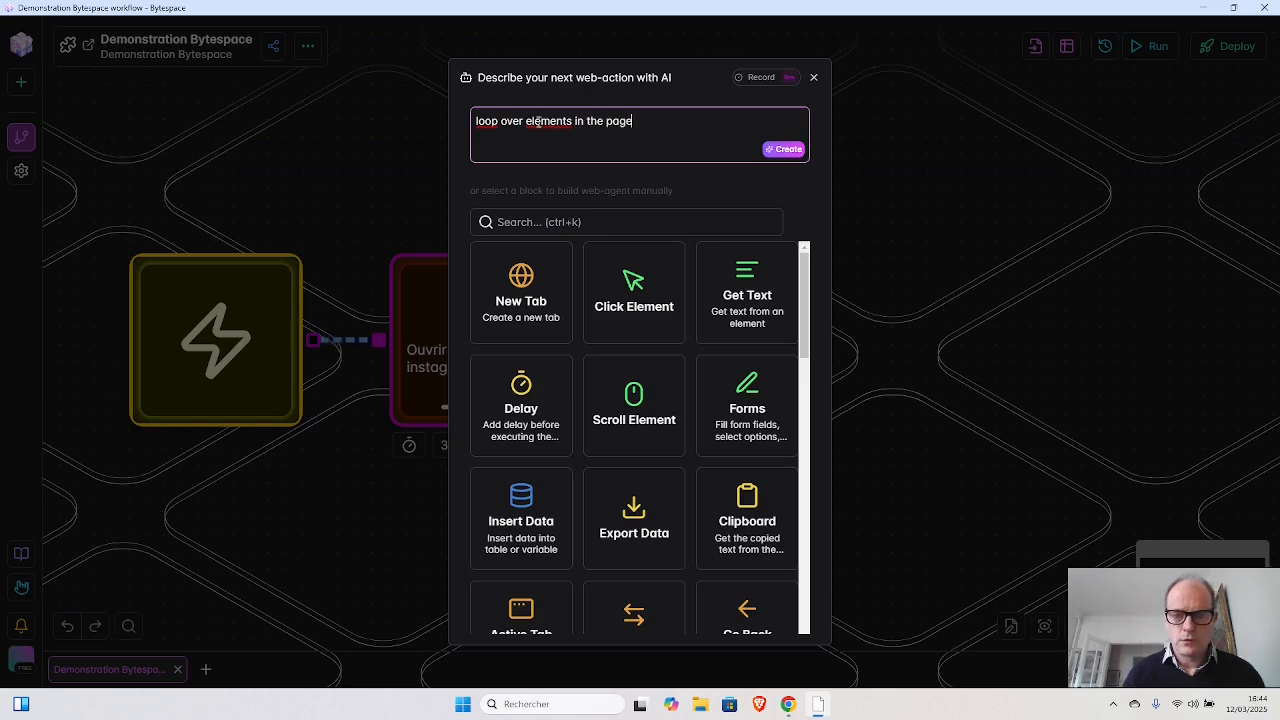
click(784, 148)
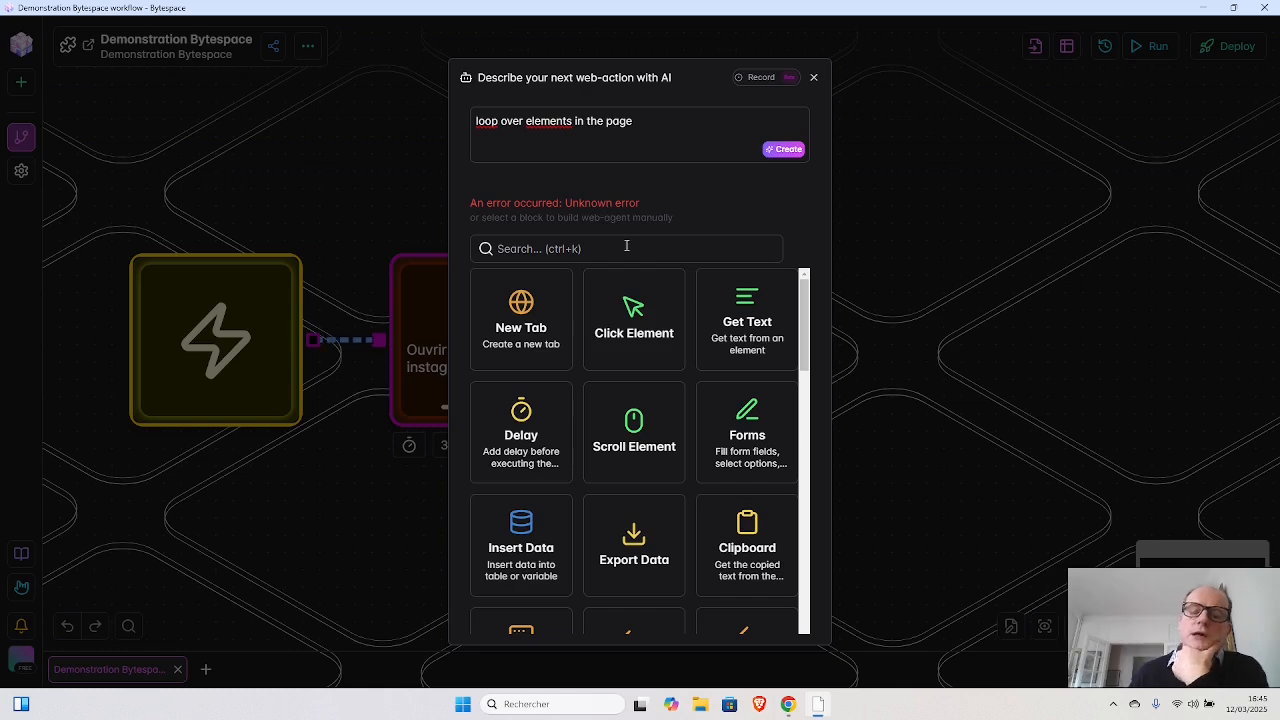
click(812, 78)
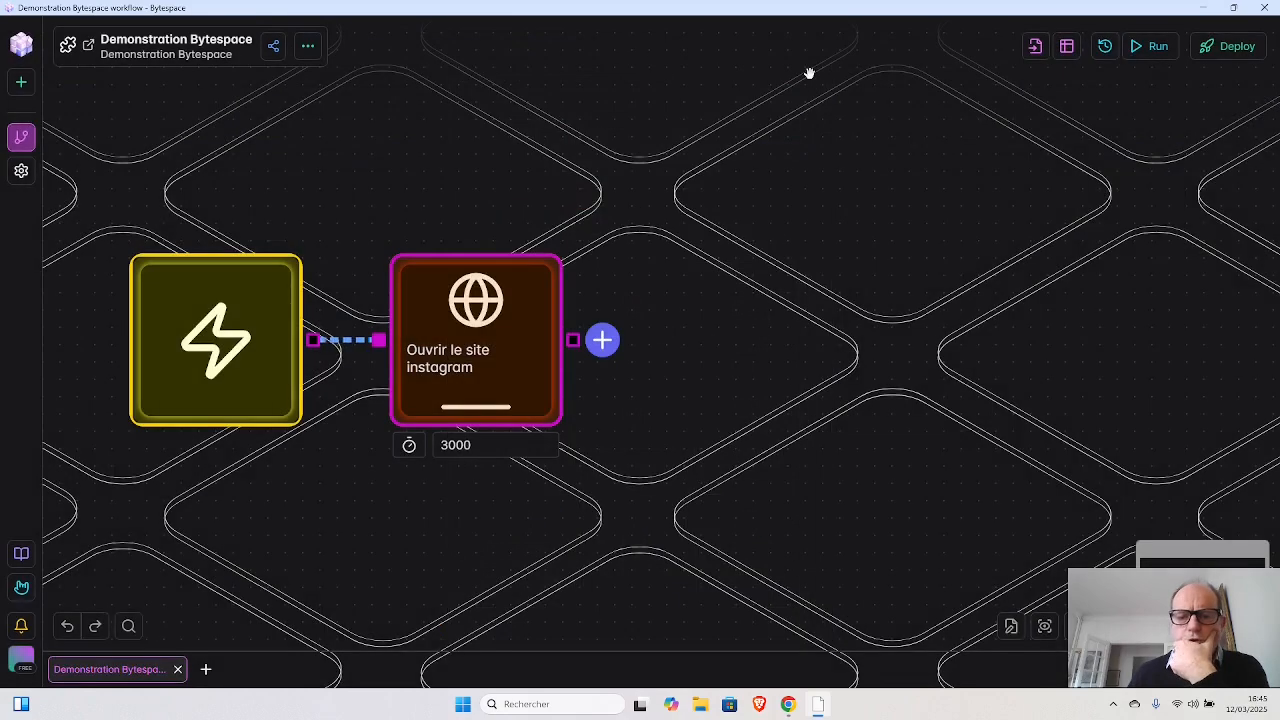
- Search the blocks for "loop" and add a Loop Data block after the New Tab block
click(602, 340)
click(617, 249)
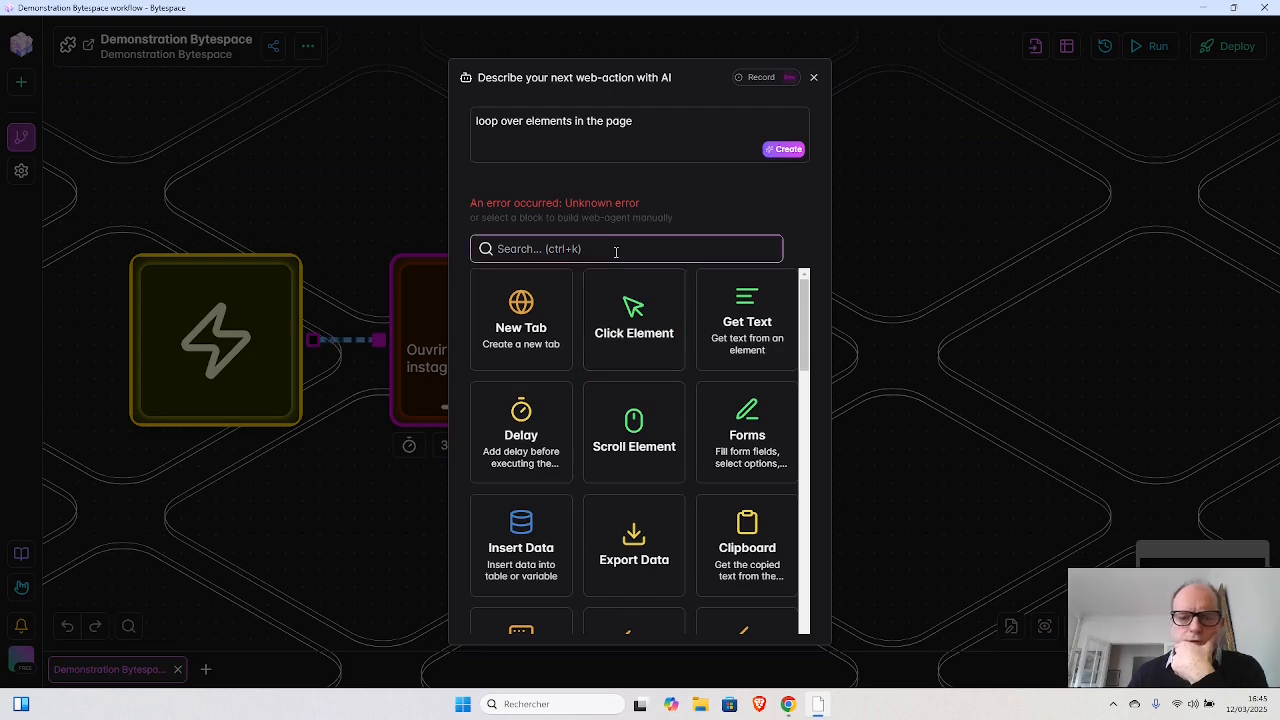
text(loop)
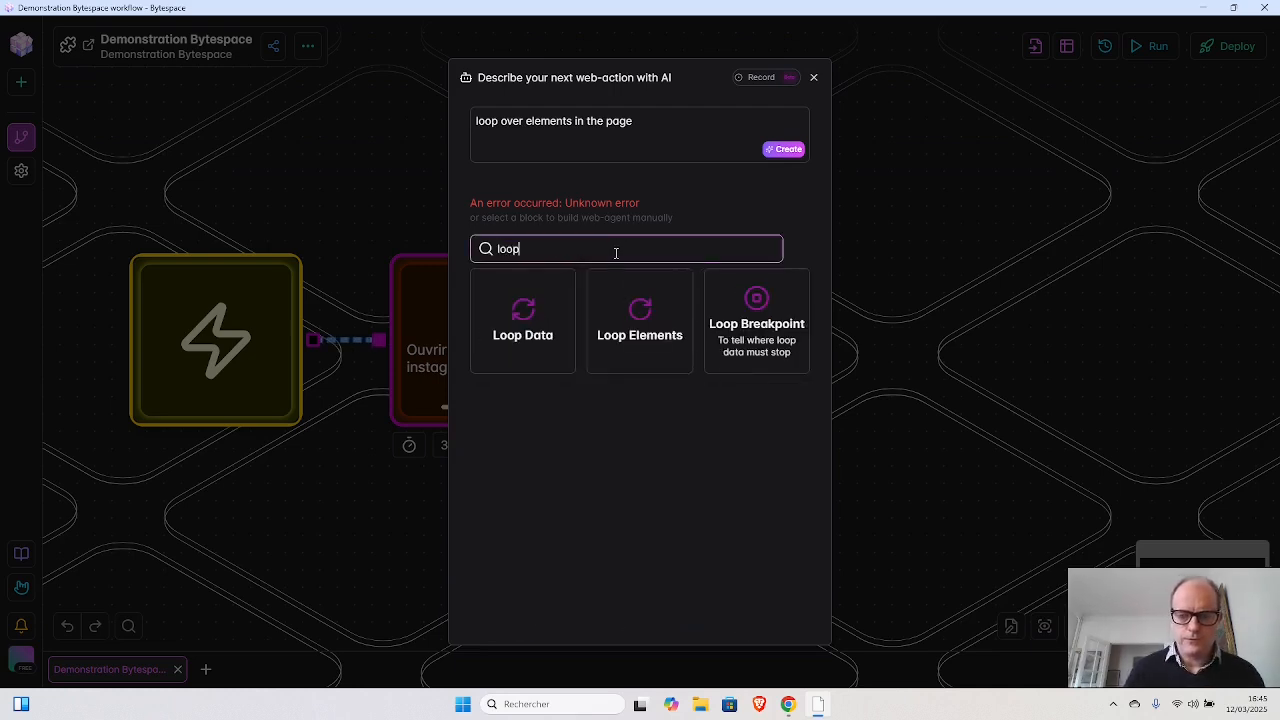
click(520, 320)
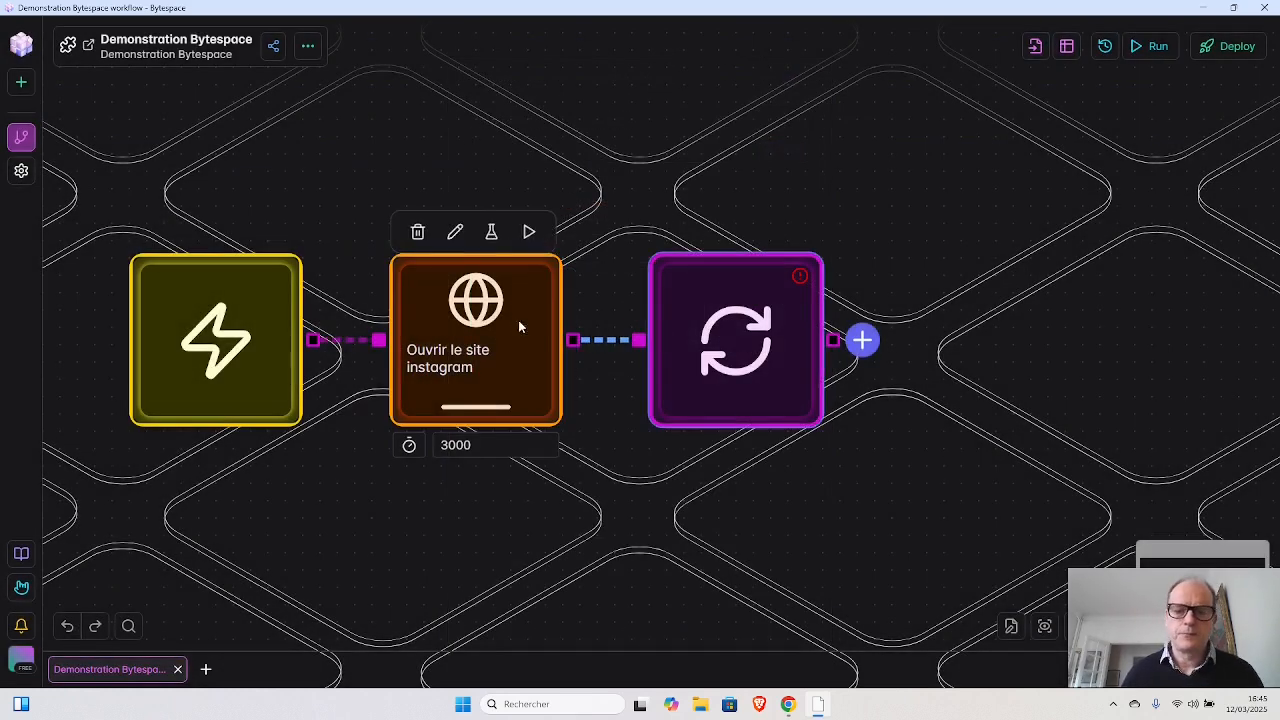
- Give the Loop Data block the description "Loop over every instagram post in the page"
click(728, 312)
click(530, 131)
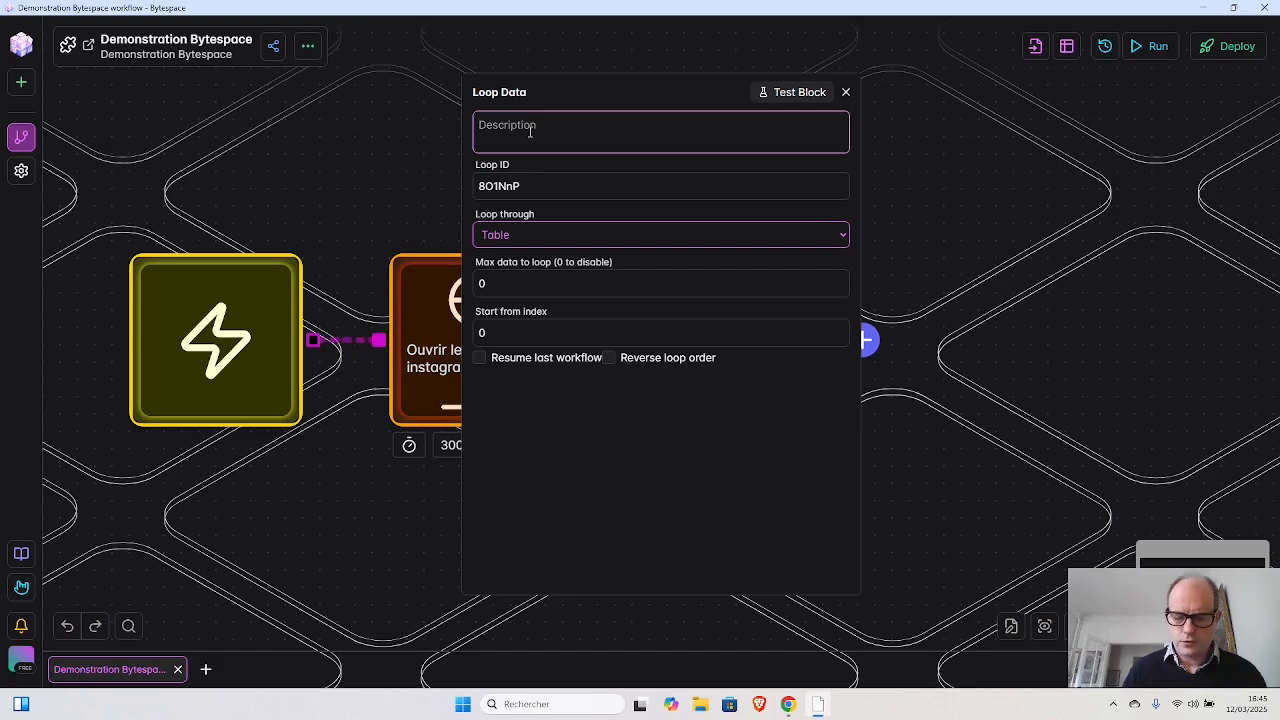
text(Loop )
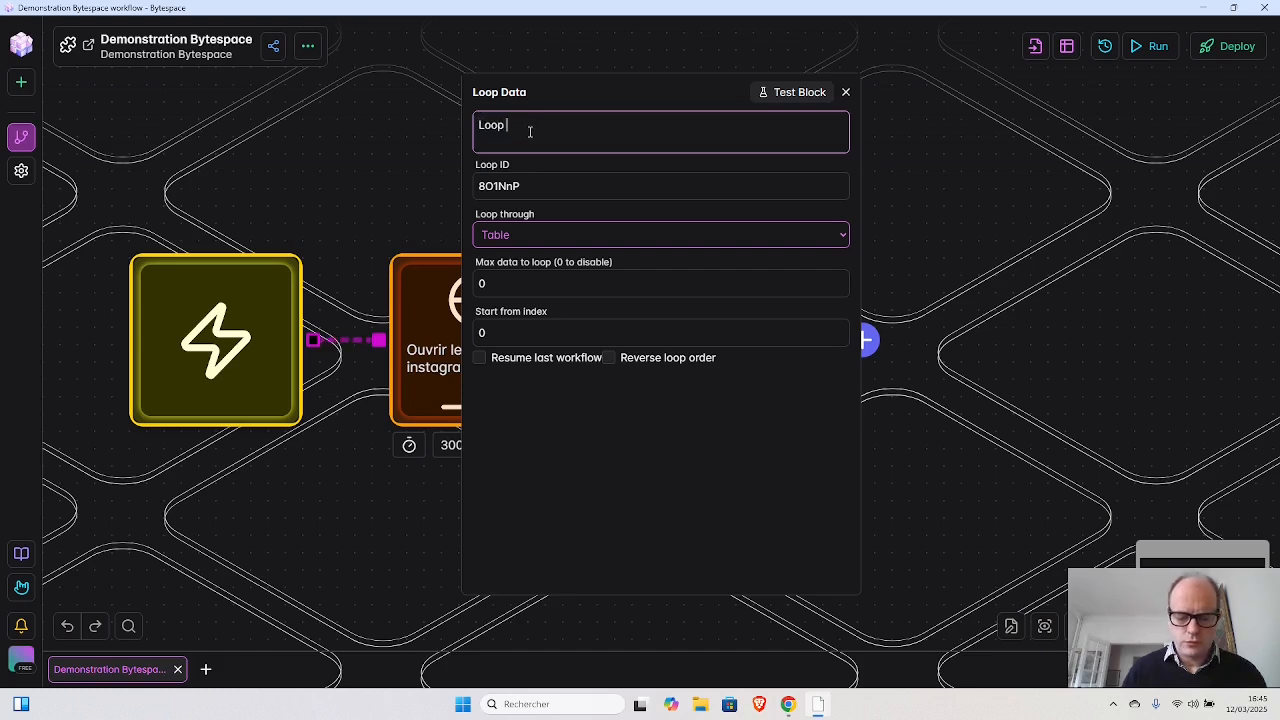
text(over e)
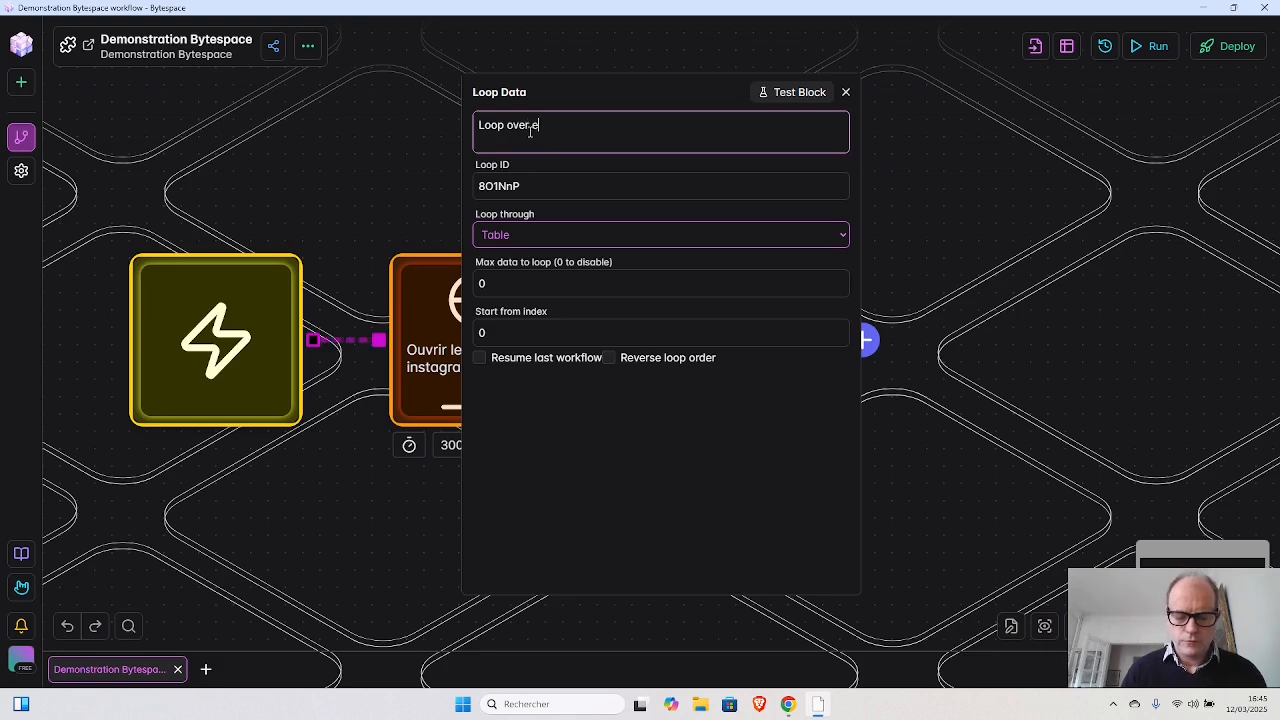
text(very eleme)
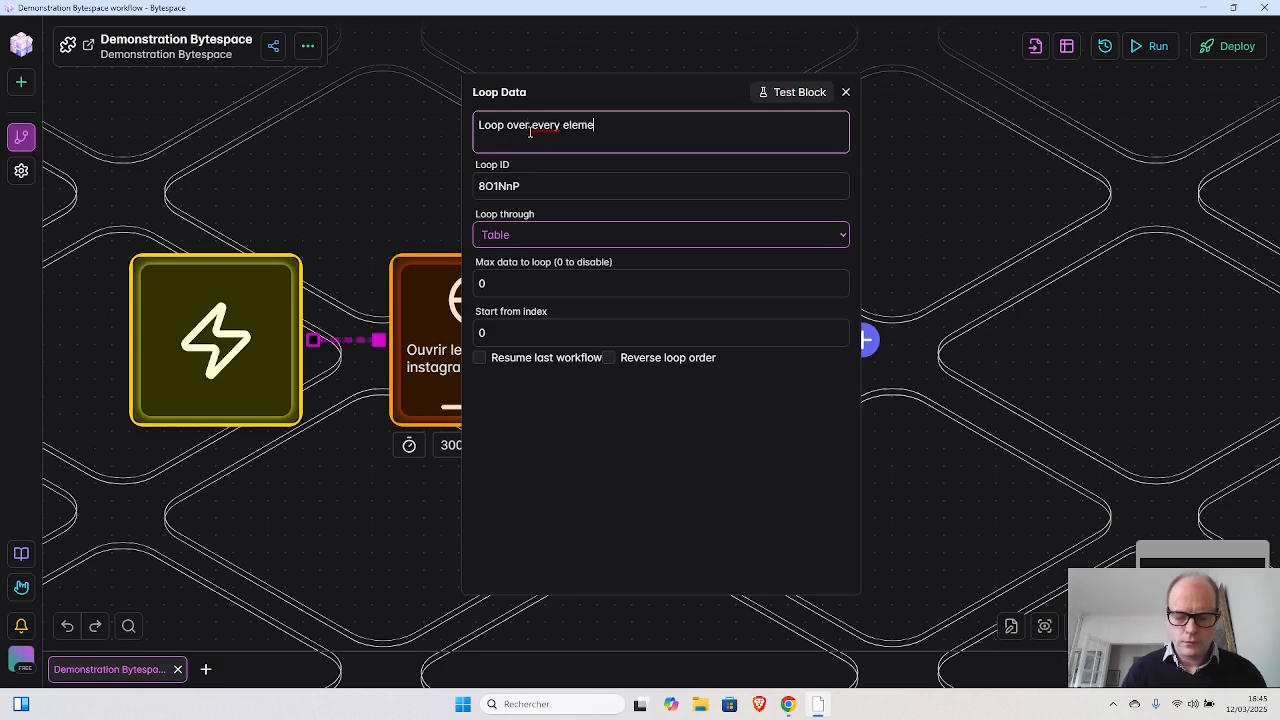
text(nt in t)
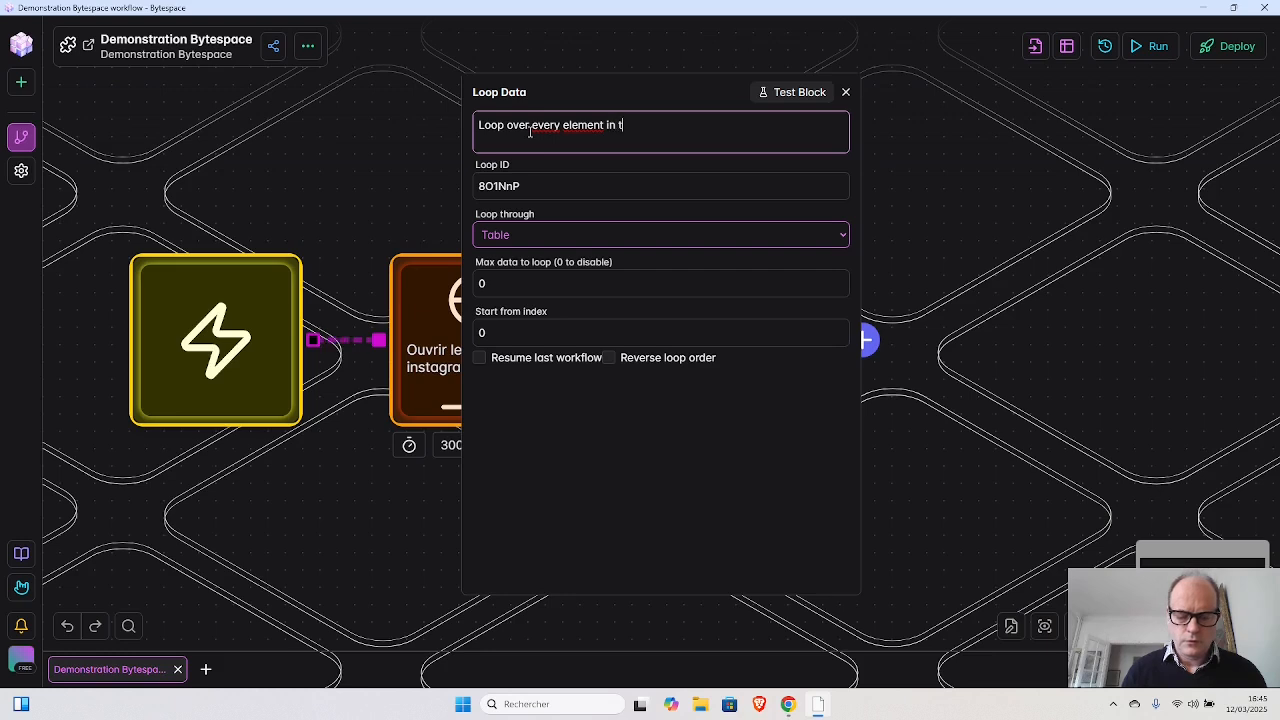
text(he poge)
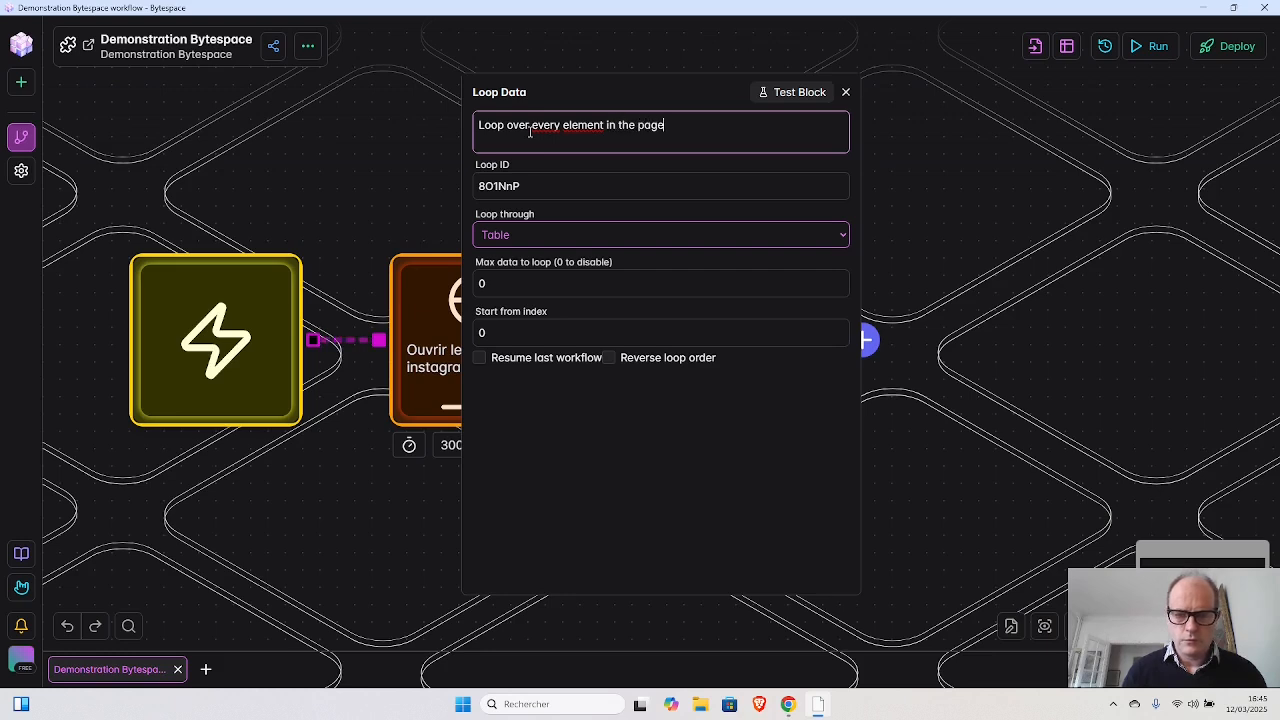
key(BackSpace)
key(BackSpace)
key(BackSpace)
key(BackSpace)
key(BackSpace)
key(BackSpace)
key(BackSpace)
key(BackSpace)
key(BackSpace)
key(BackSpace)
key(BackSpace)
key(BackSpace)
key(BackSpace)
key(BackSpace)
key(BackSpace)
key(BackSpace)
key(BackSpace)
key(BackSpace)
key(BackSpace)
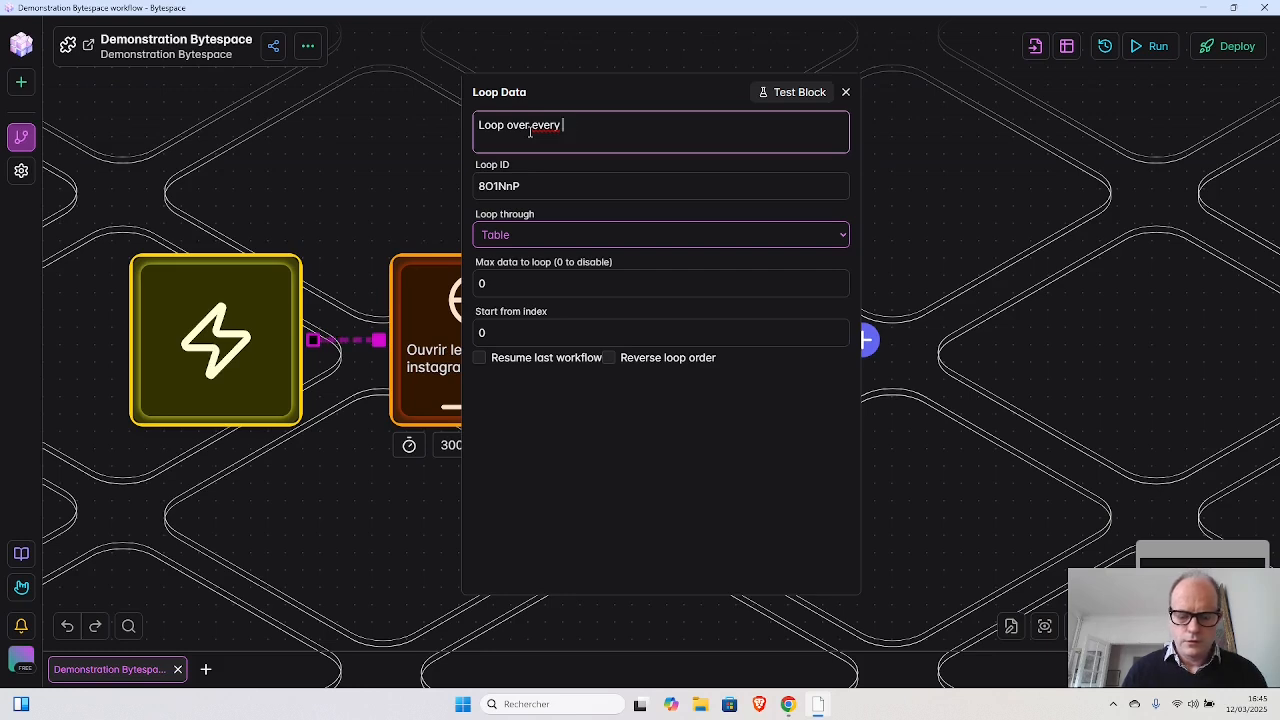
text(instagram)
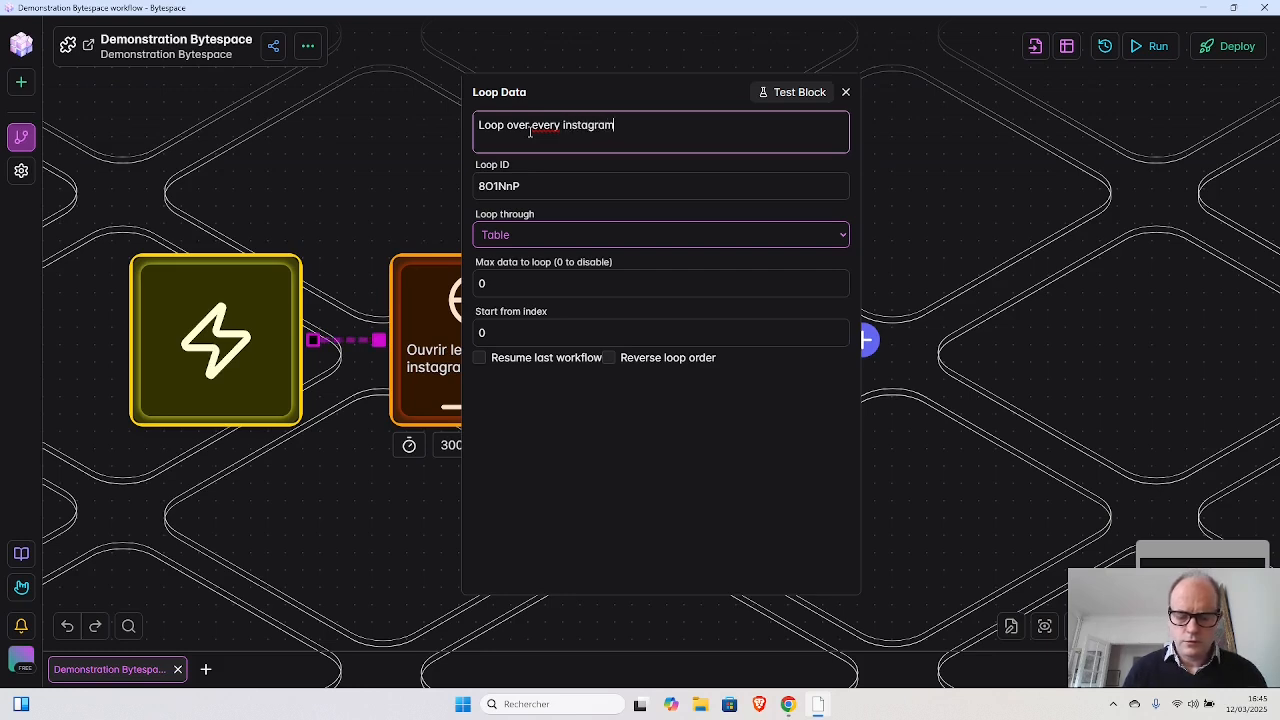
text( post )
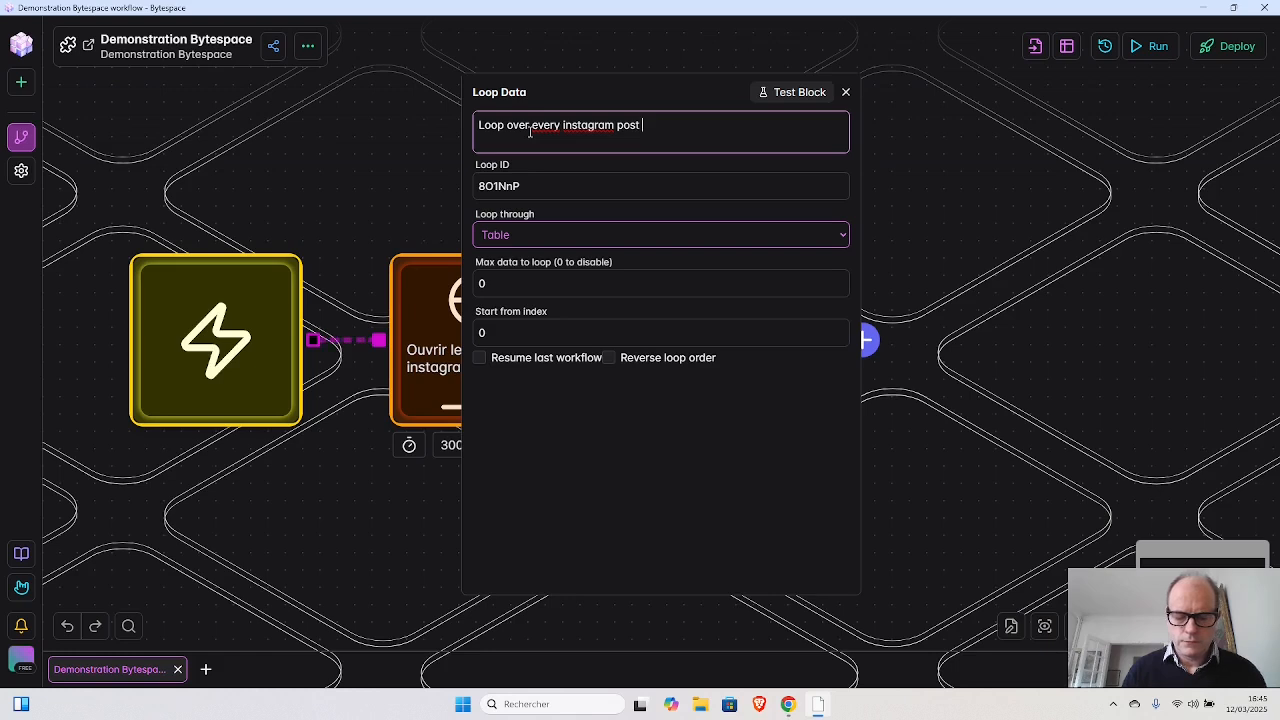
text(in the po)
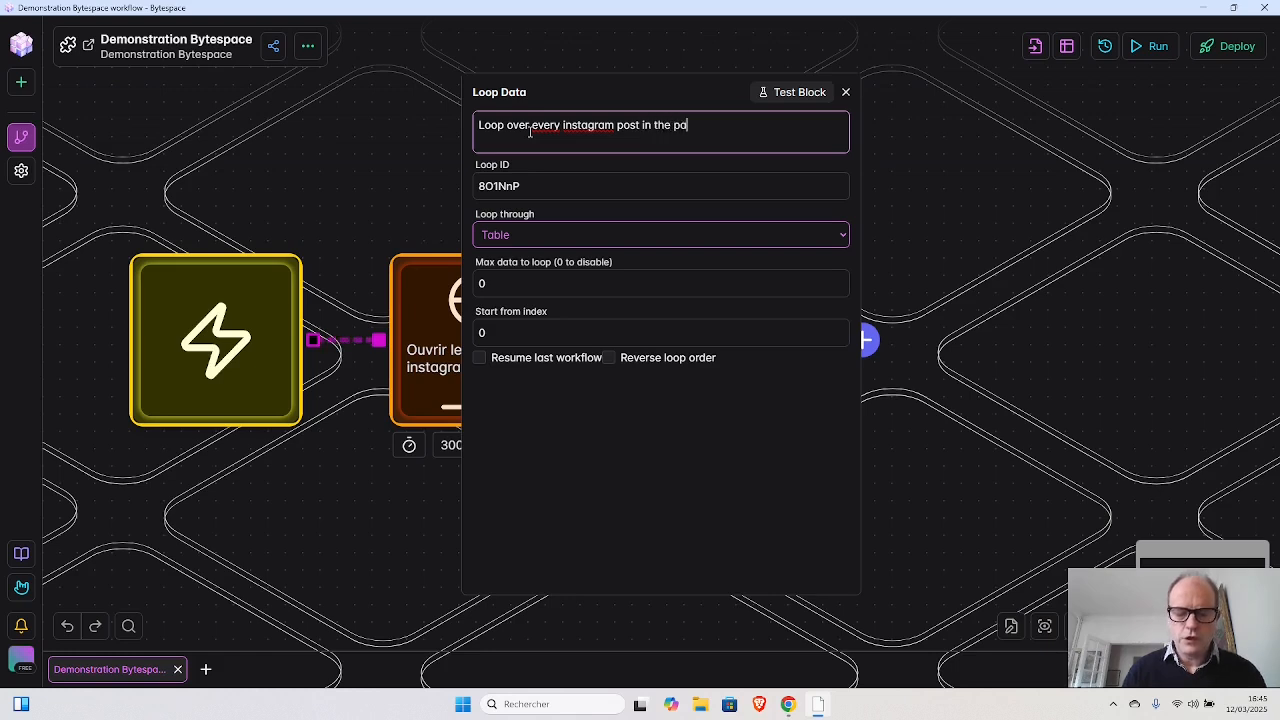
key(BackSpace)
text(age)
key(Tab)
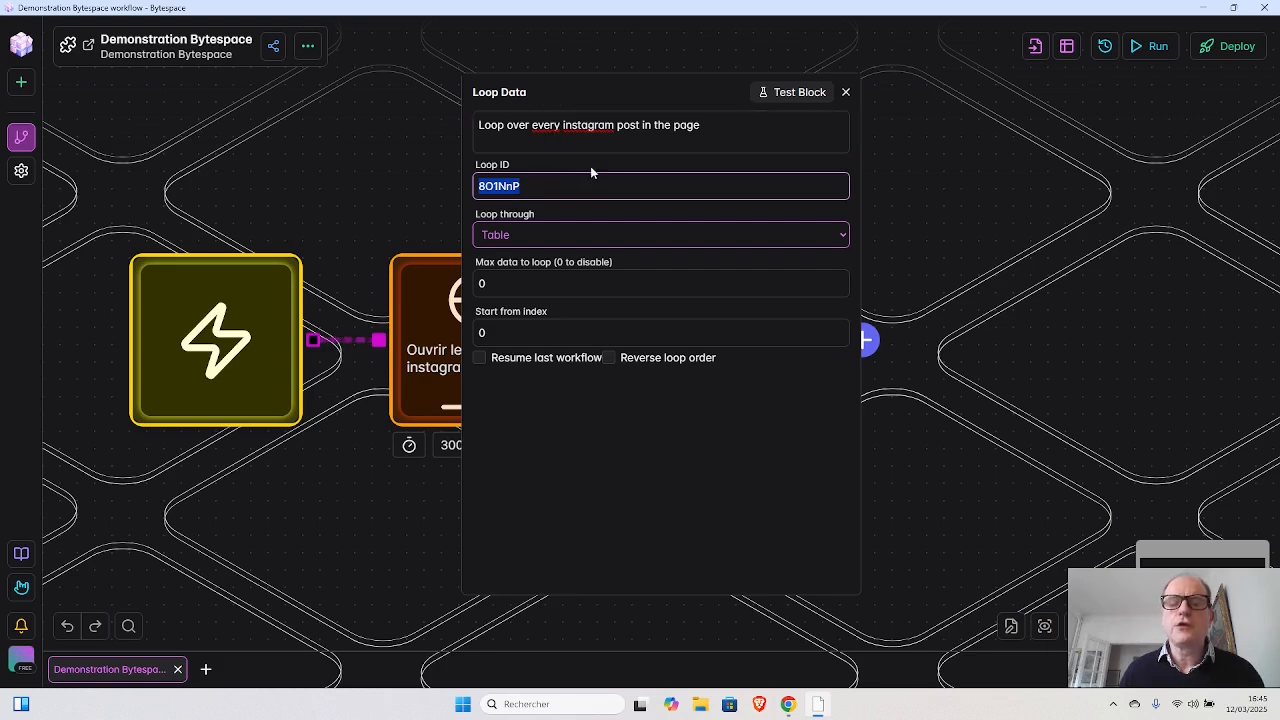
click(705, 122)
text(.)
key(BackSpace)
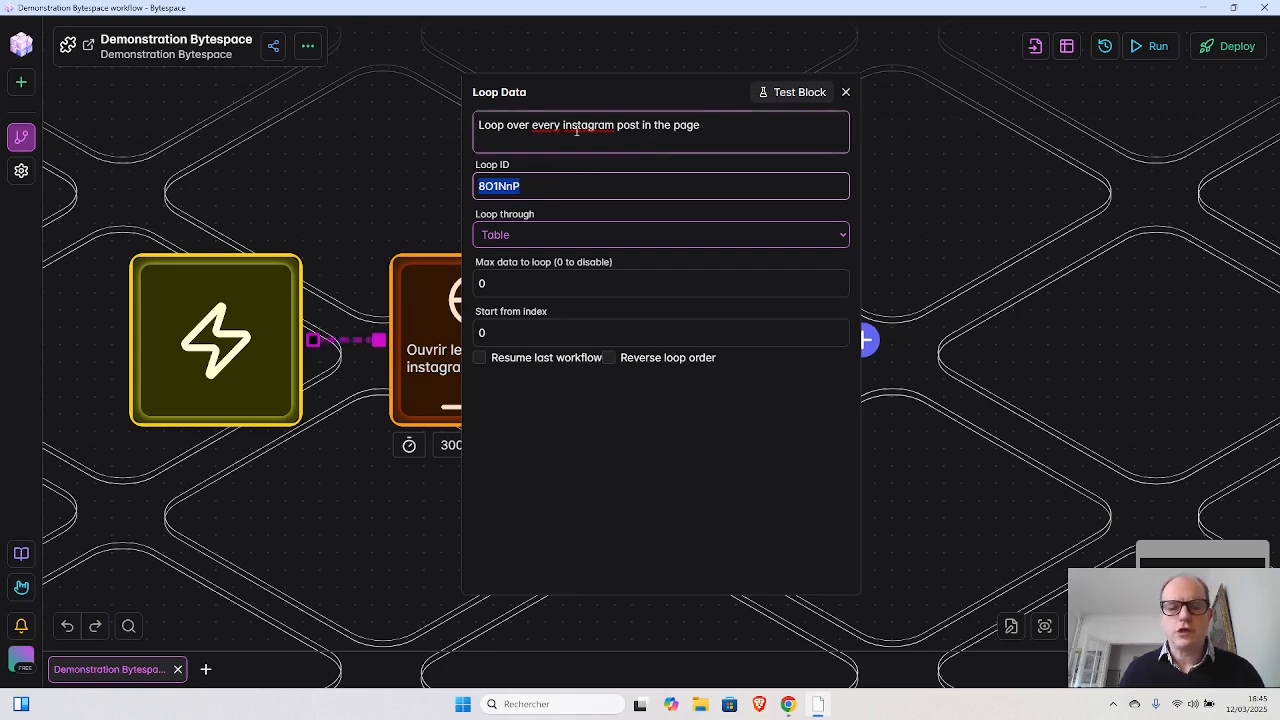
- Set the Loop Data block's Loop ID to loop1 and make it loop through Elements
key(Tab)
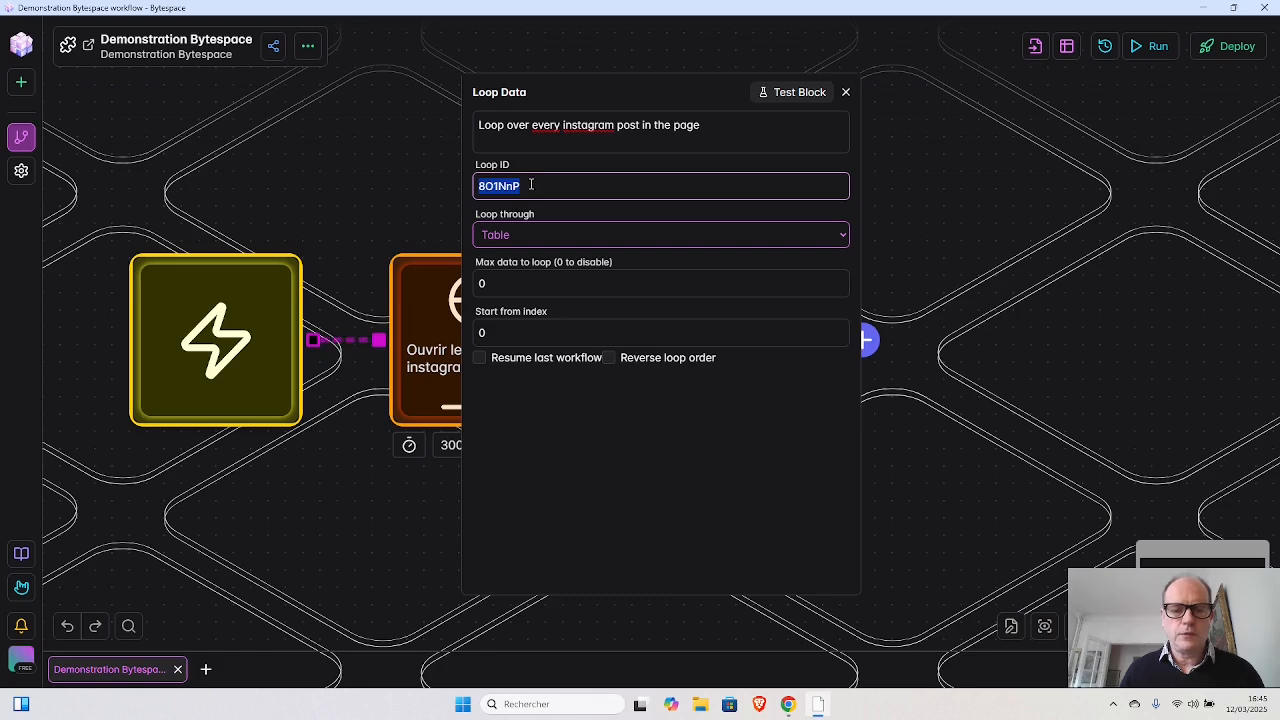
text(loo)
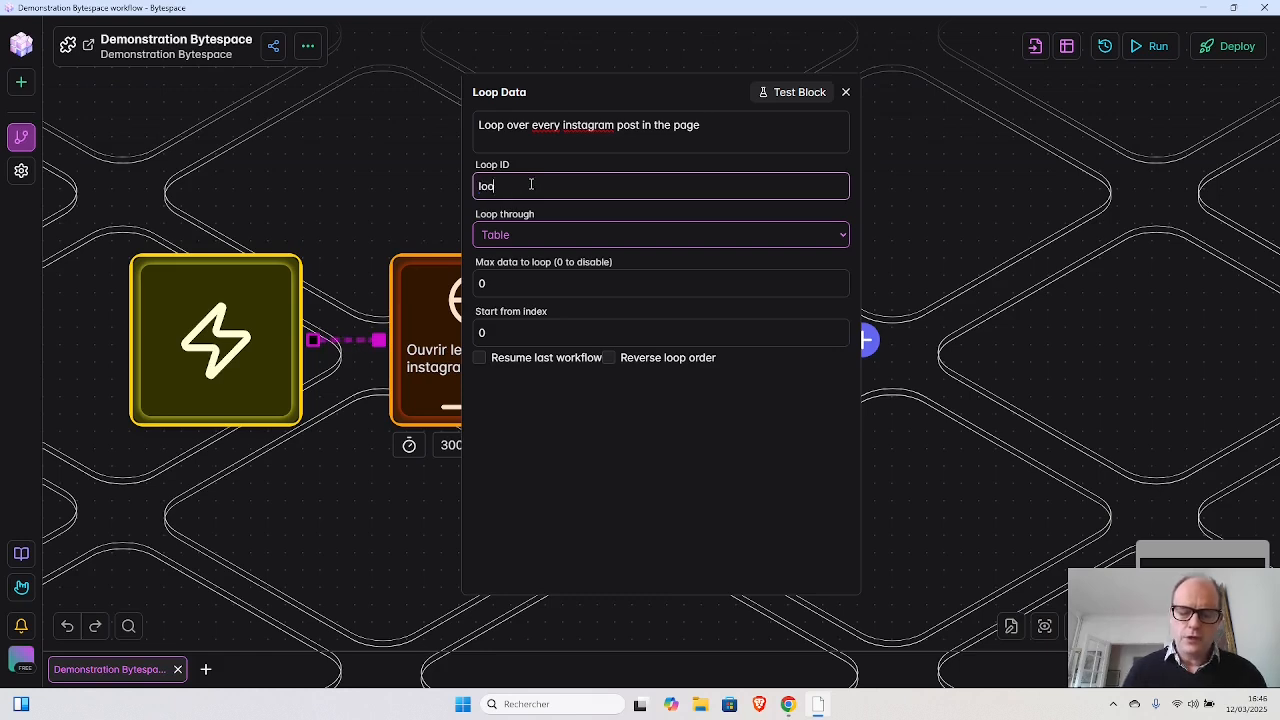
text(p1)
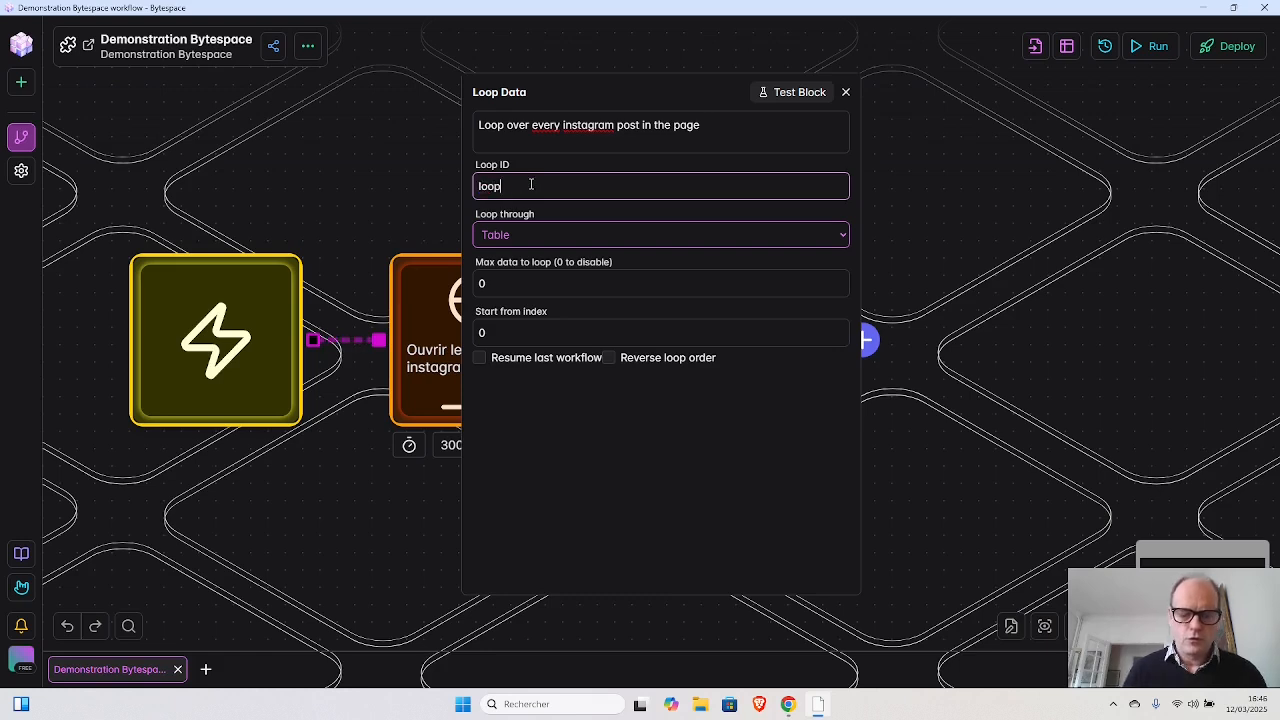
click(539, 235)
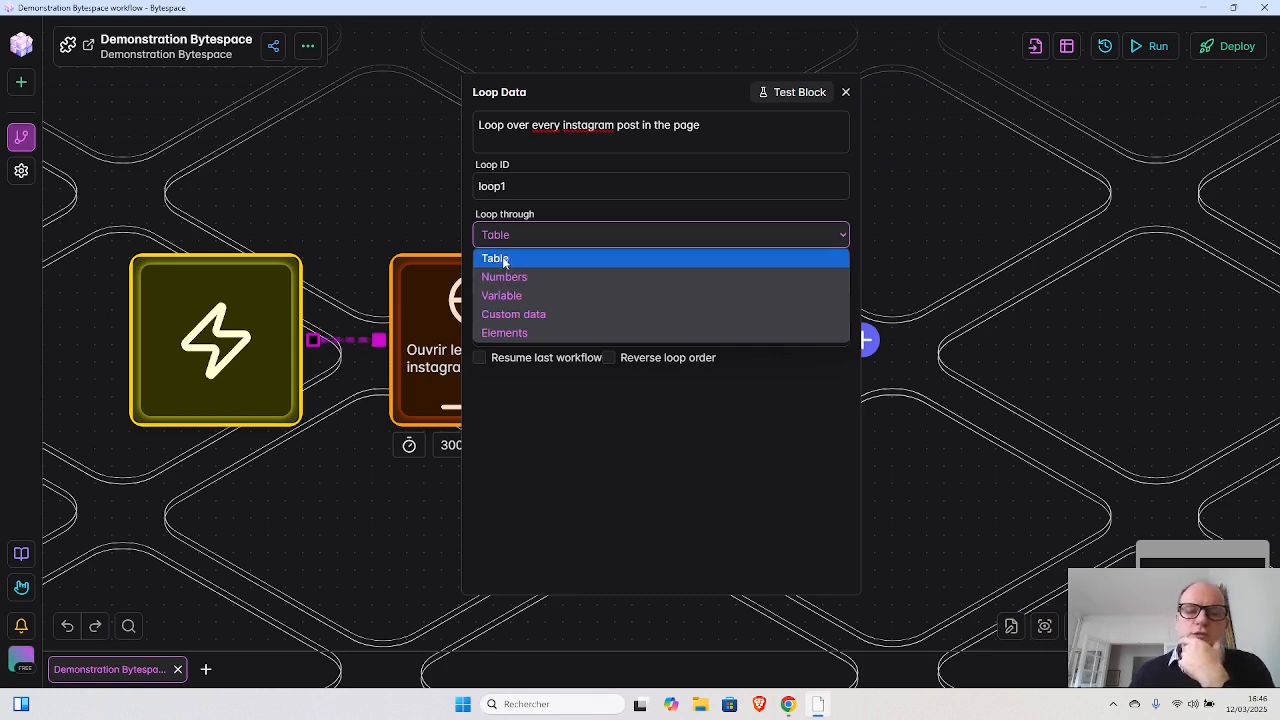
click(517, 335)
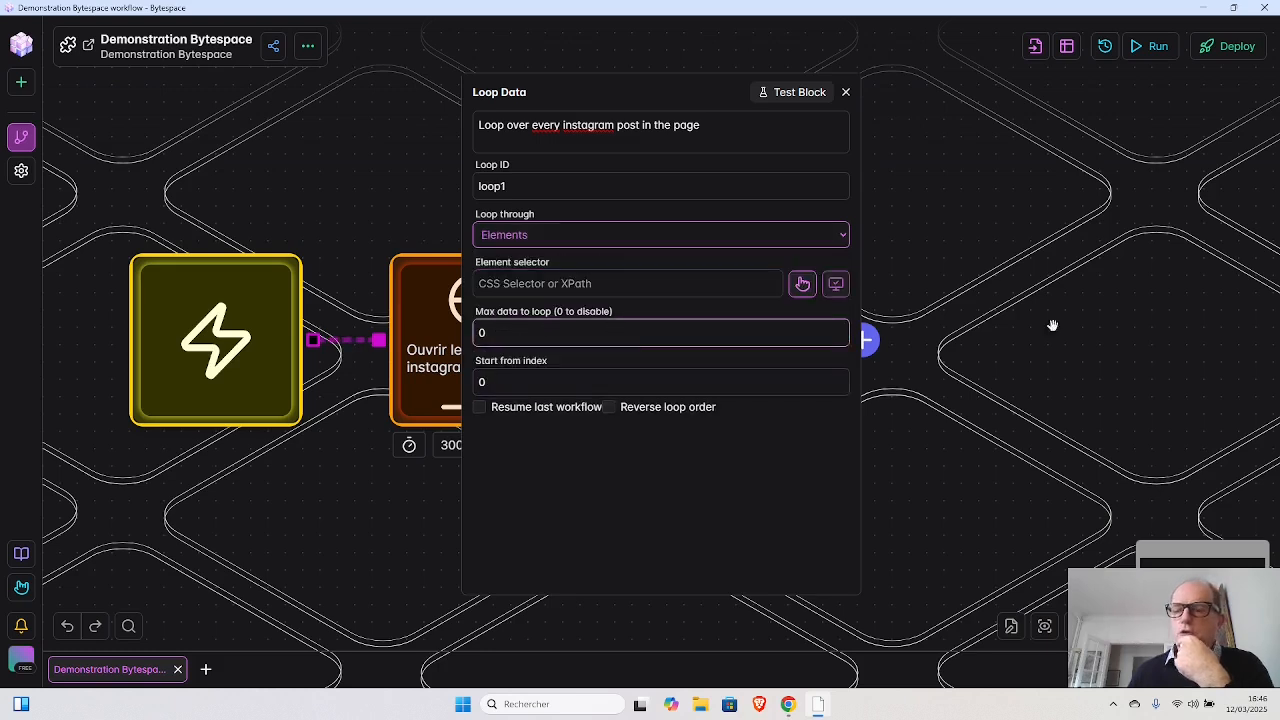
- Limit the maximum data to loop to 3 in the Loop Data block
click(580, 330)
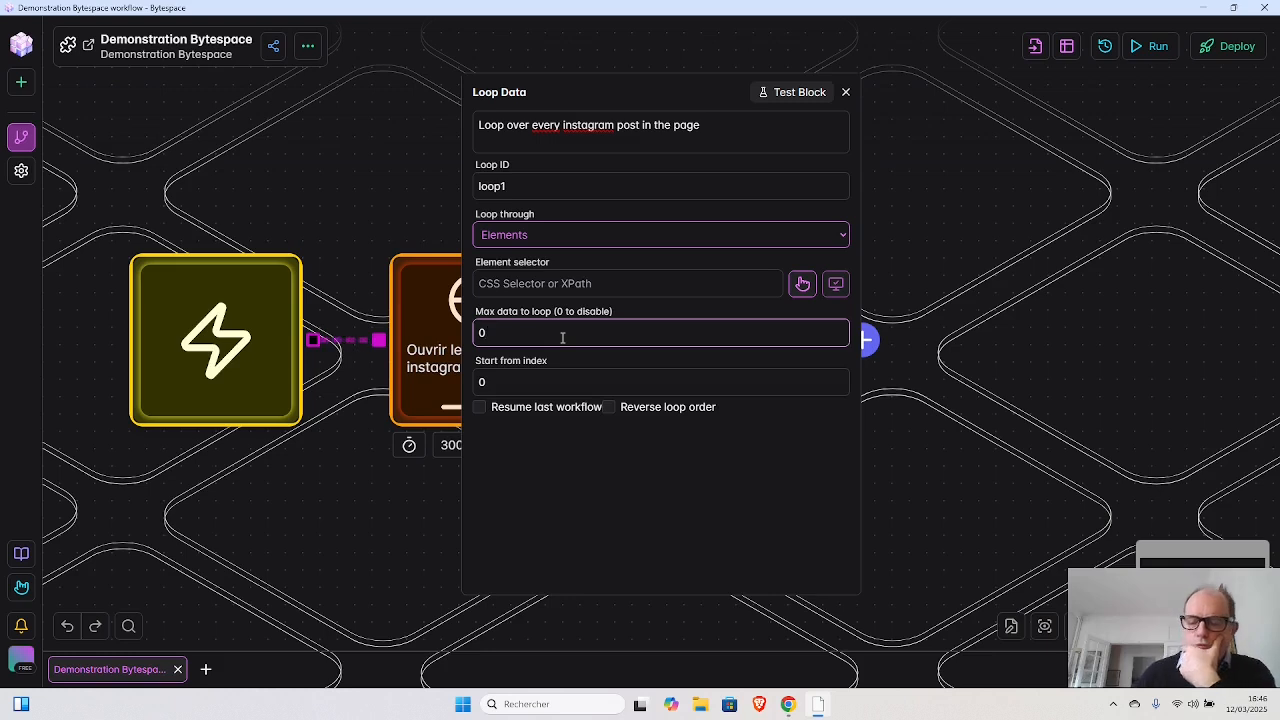
key(BackSpace)
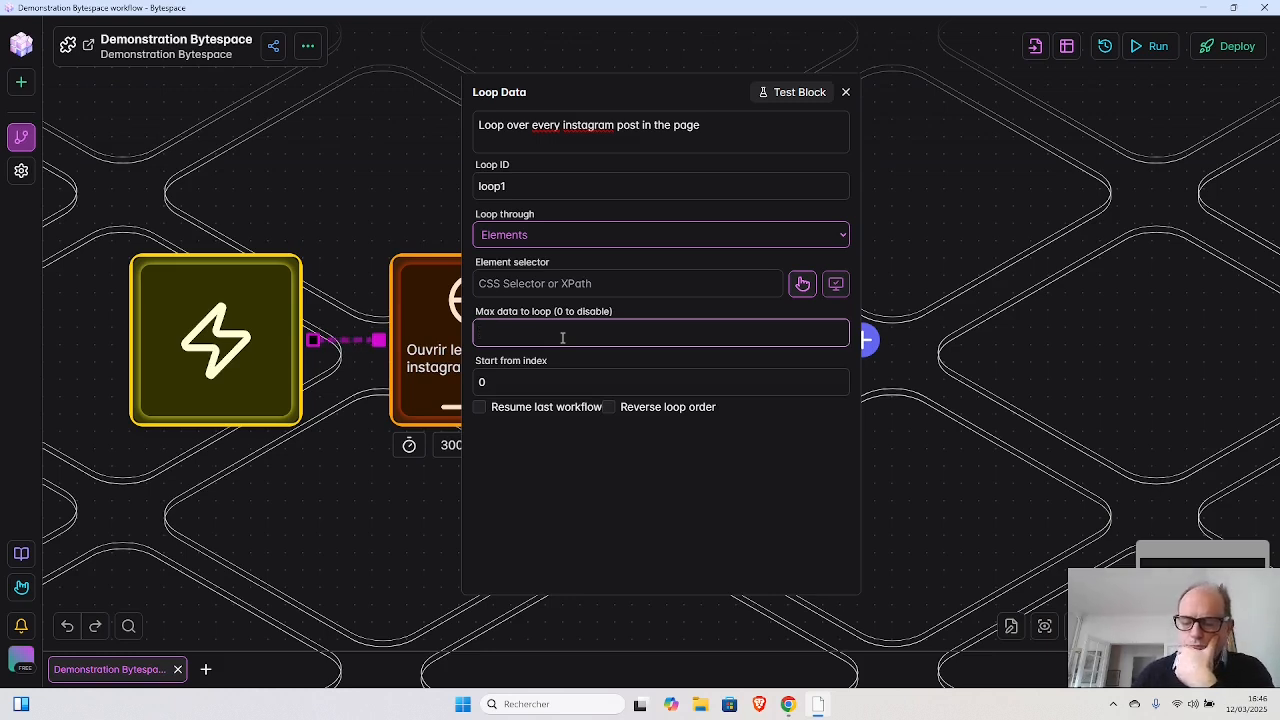
text(3)
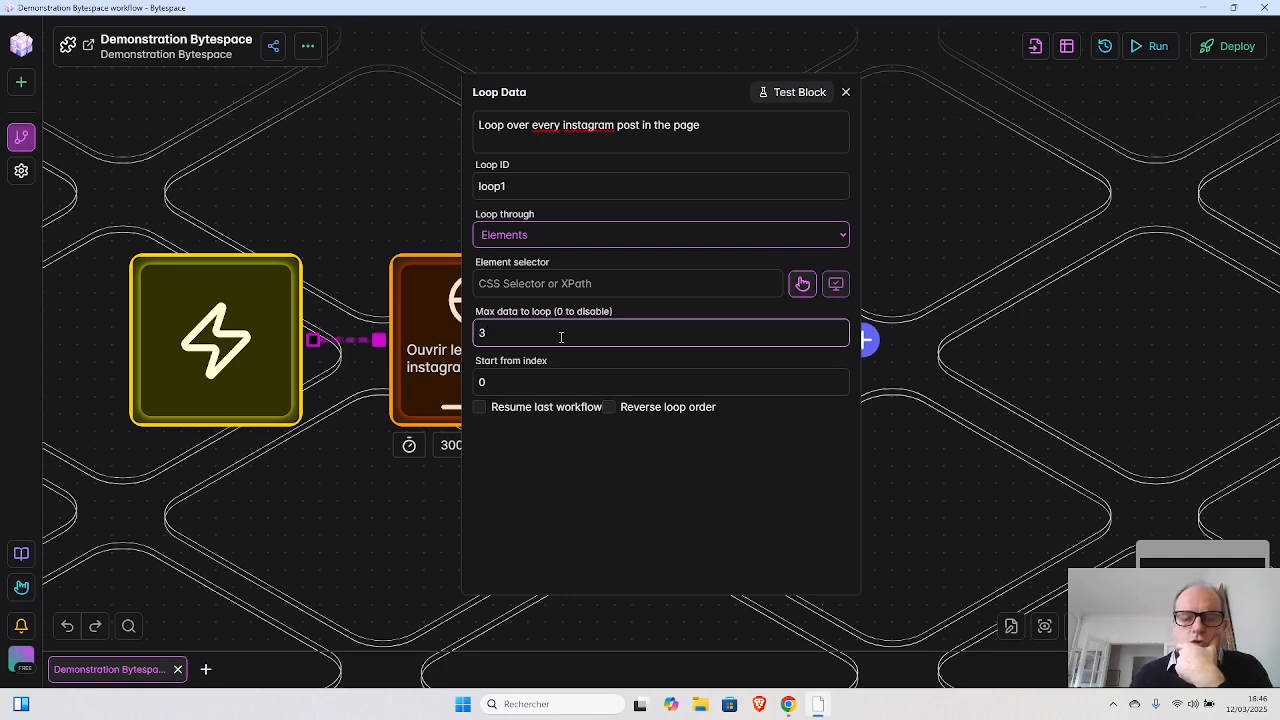
click(544, 387)
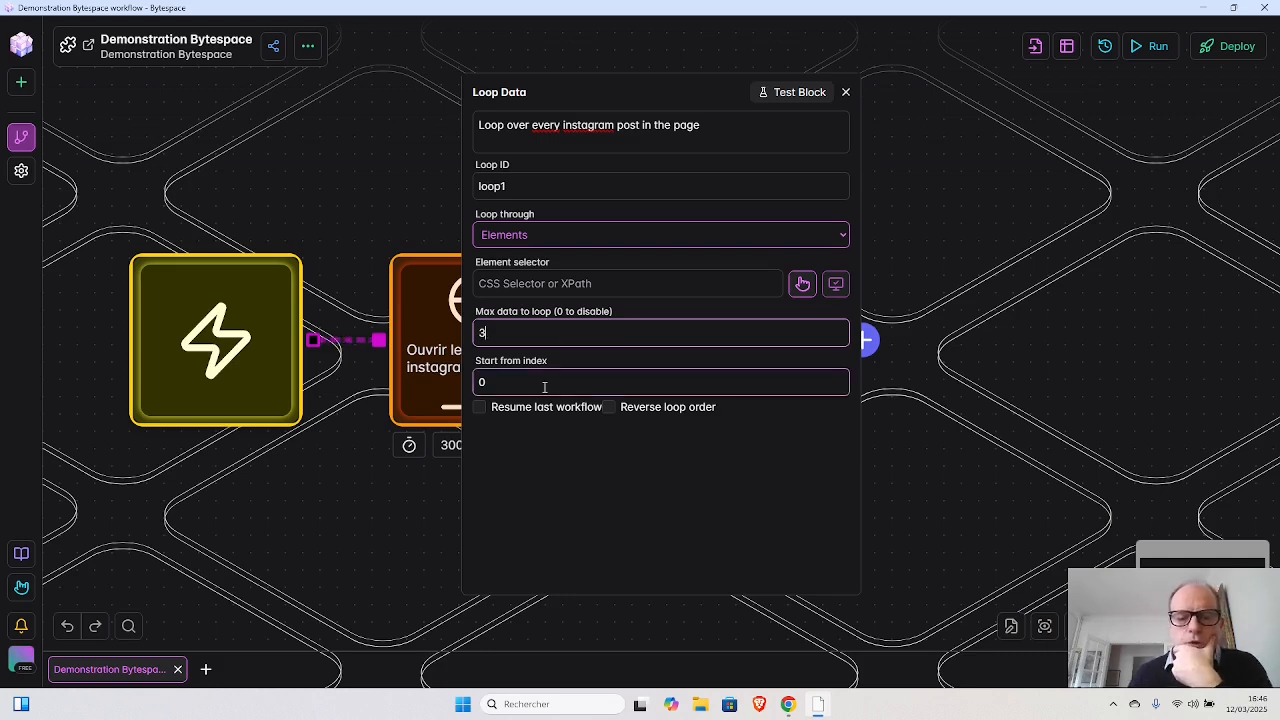
- Open the element picker for the loop's selector, enable list selection, and pick the posts in the Instagram feed
click(547, 284)
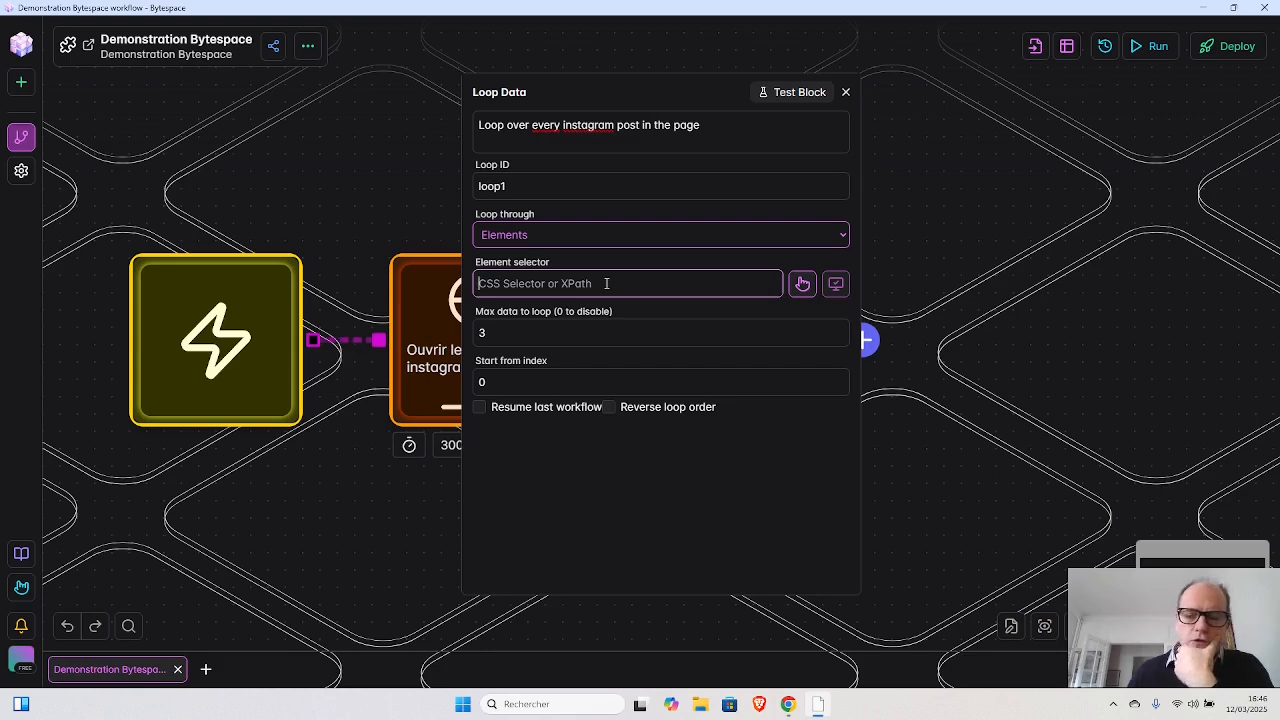
click(802, 285)
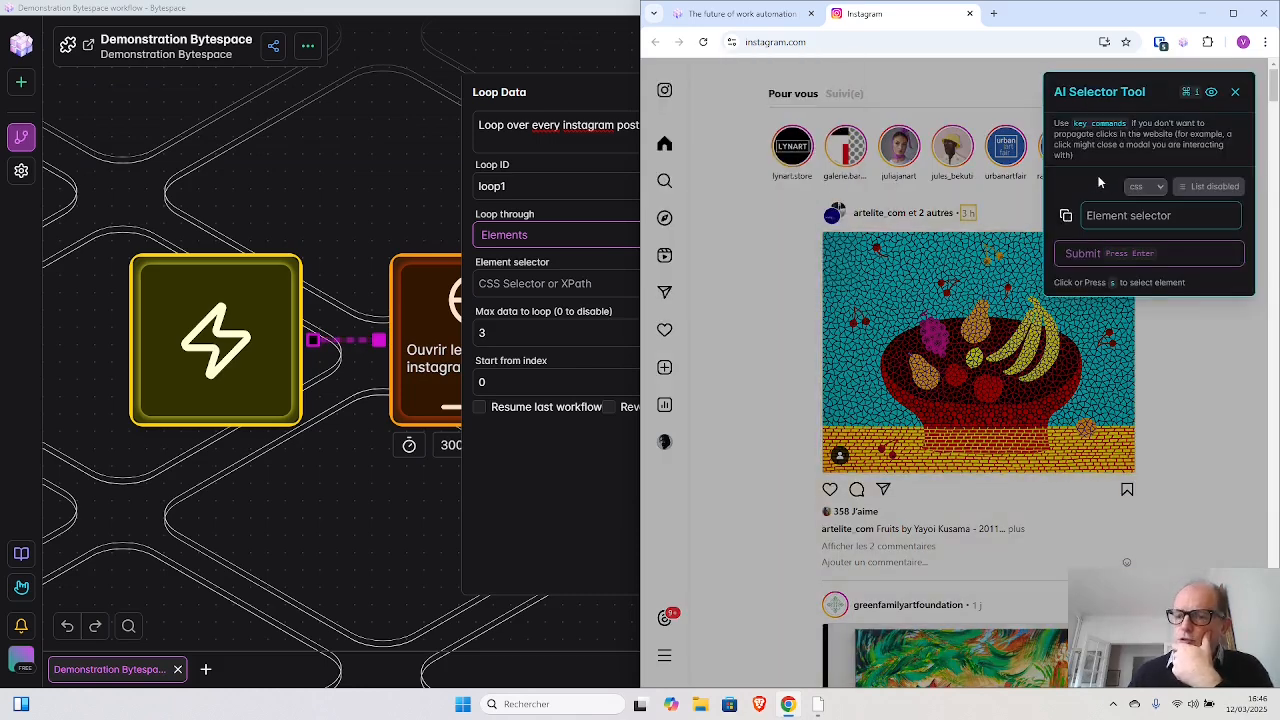
click(1216, 190)
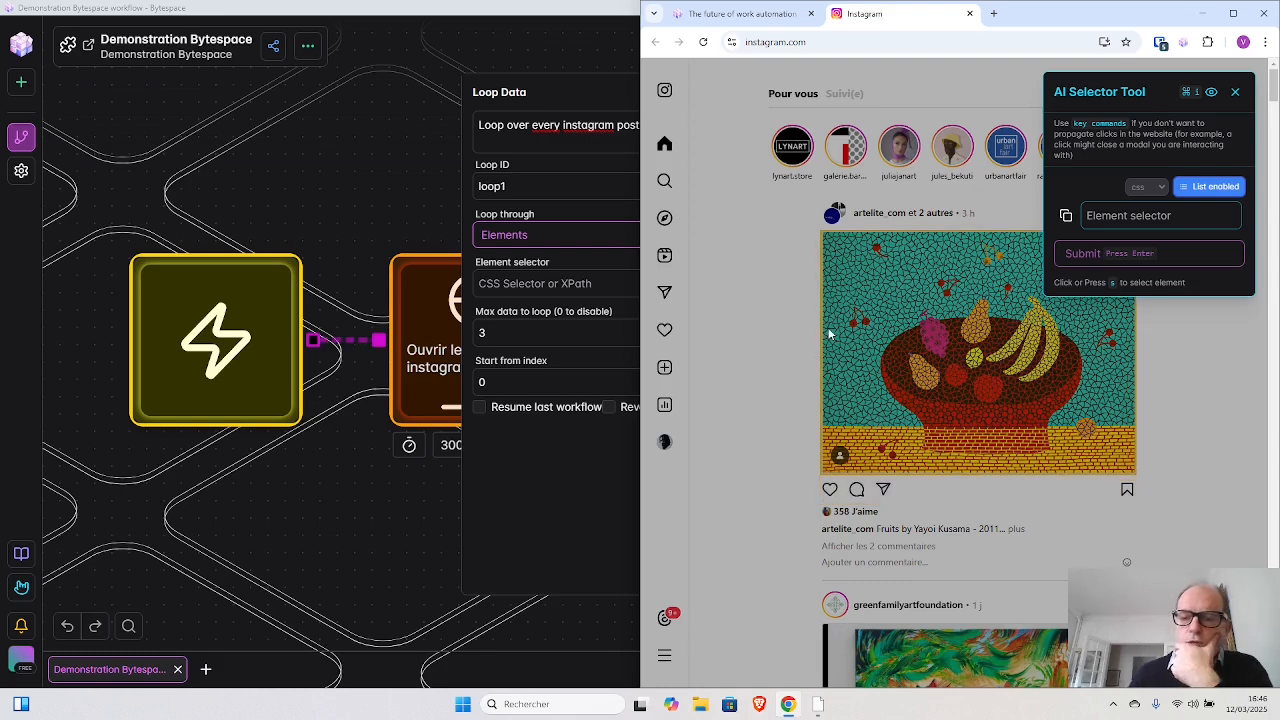
click(945, 578)
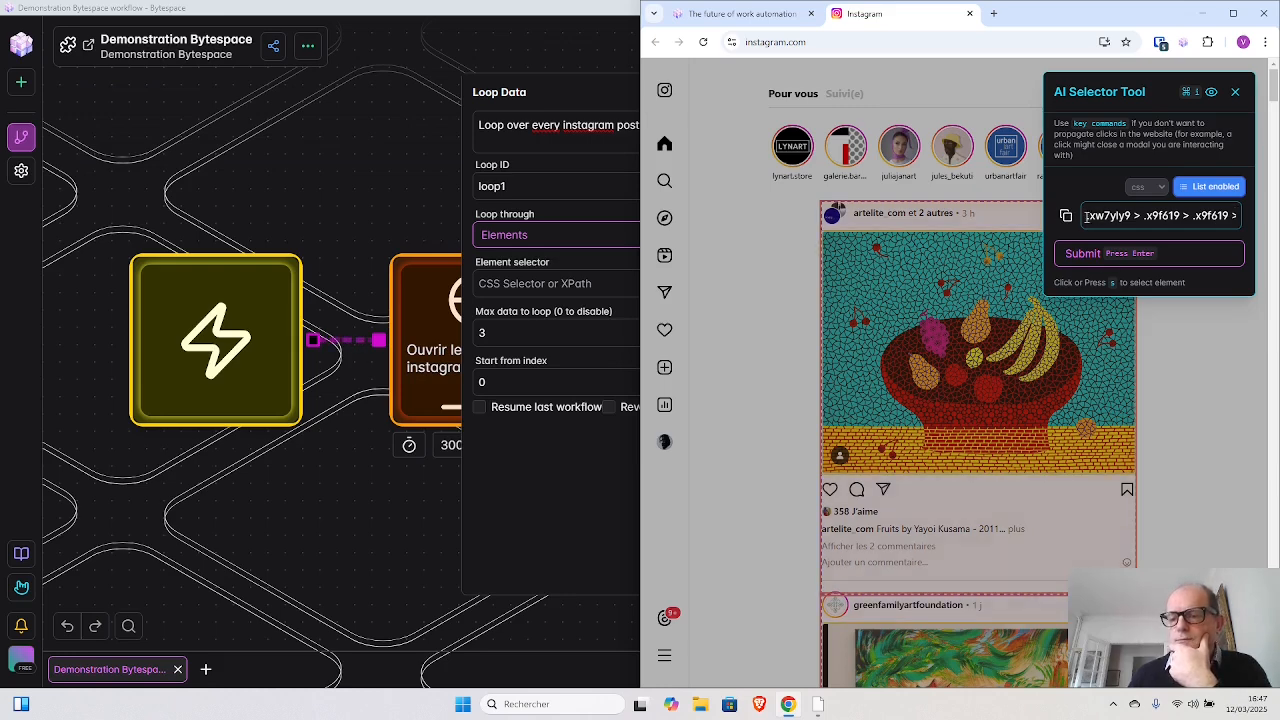
- Copy the generated CSS selector into the Loop Data block's element selector and close the block's settings
drag(1086, 216, 1248, 222)
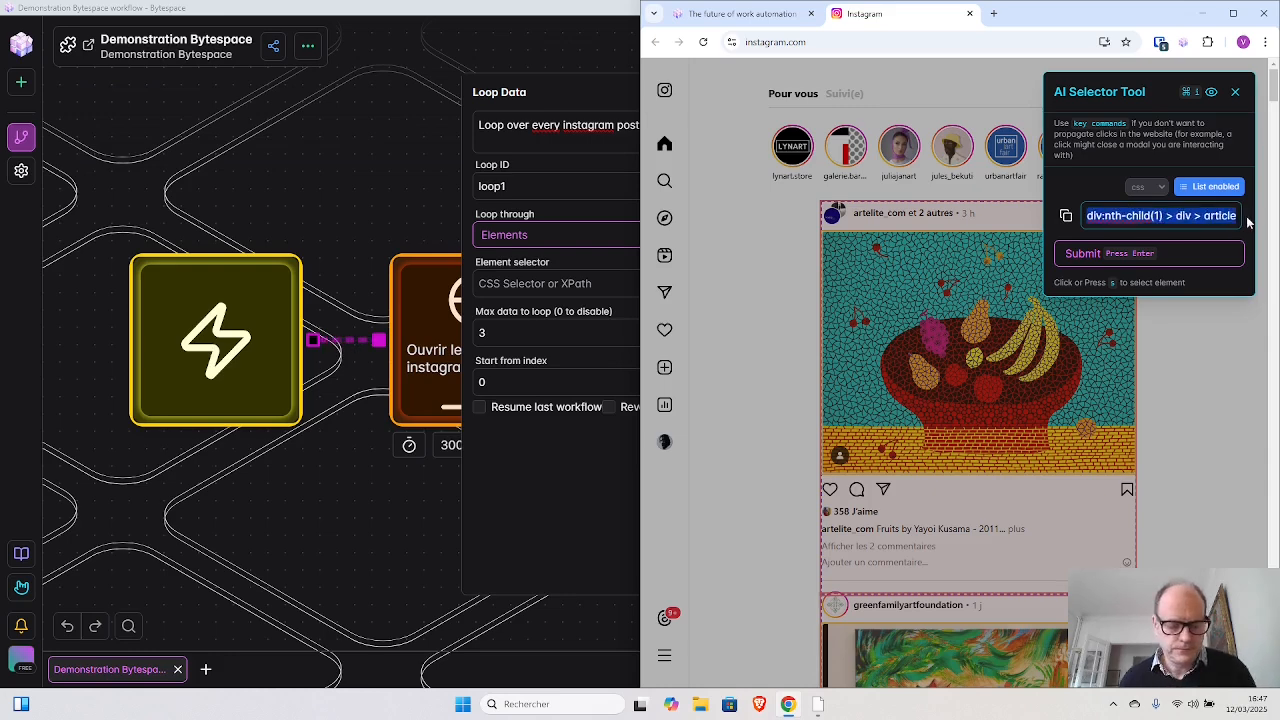
click(521, 285)
key(ctrl+v)
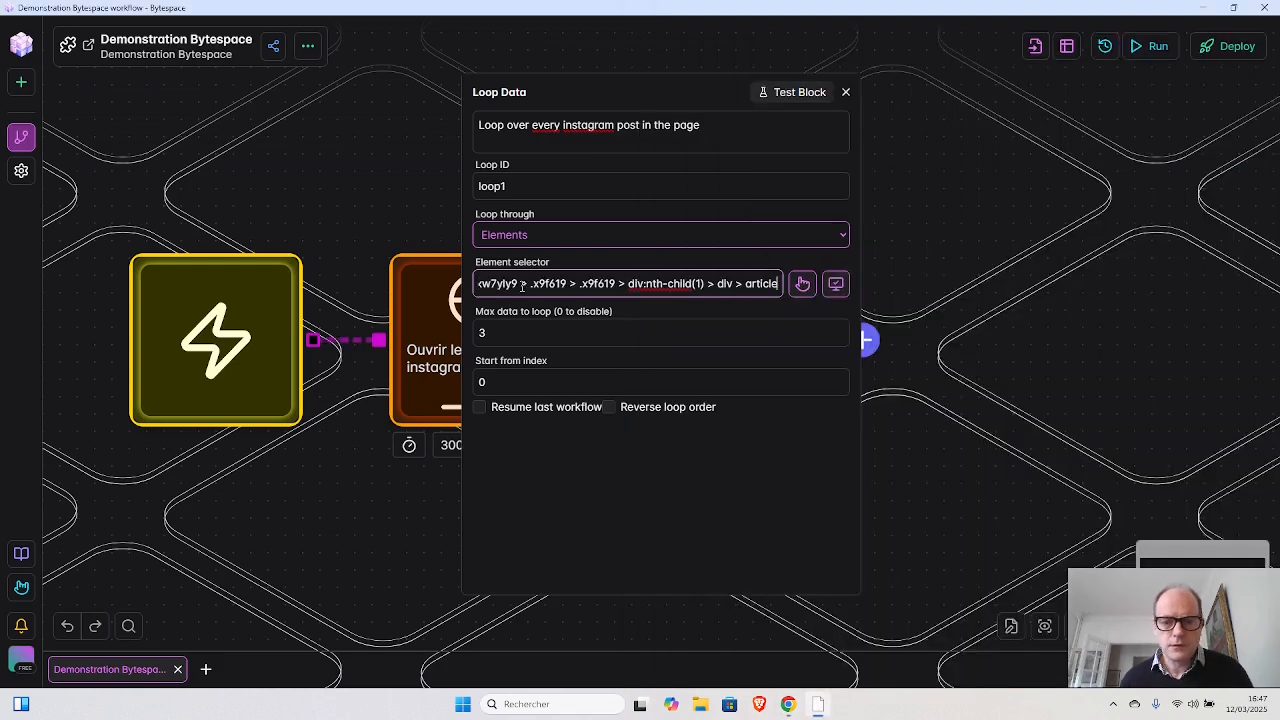
click(846, 94)
mouse_move(783, 223)
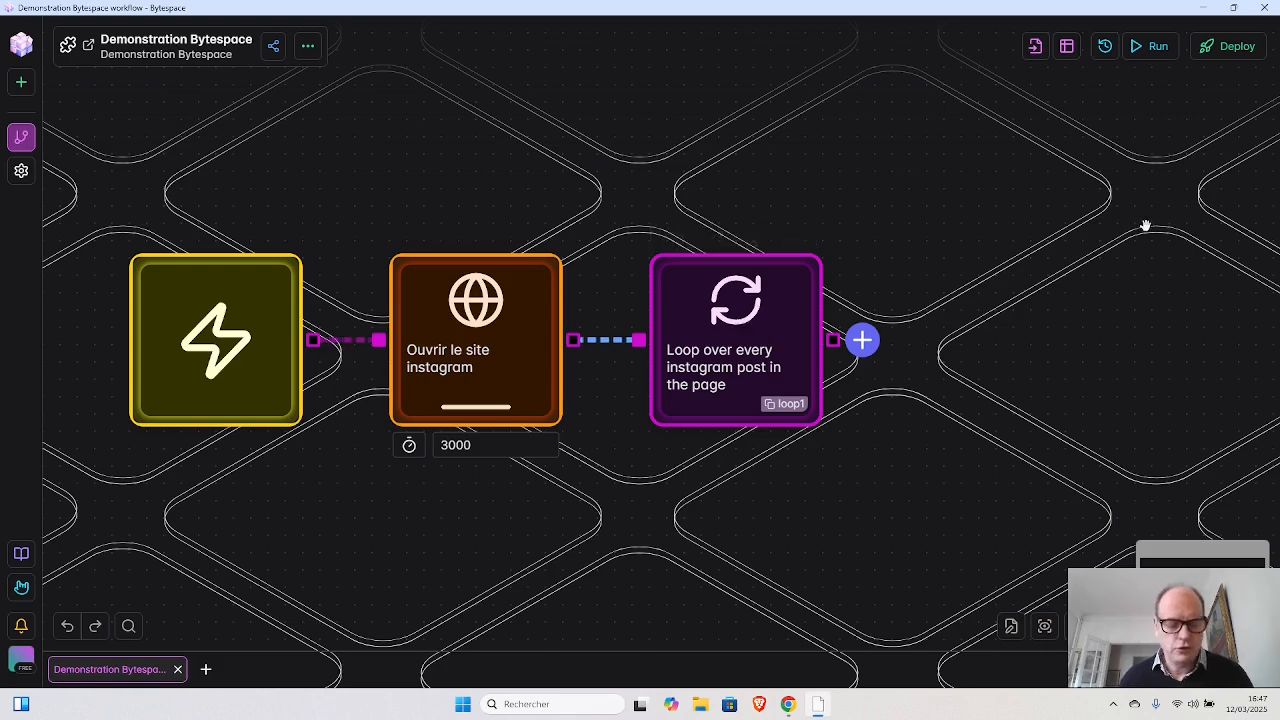
key(alt+Tab)
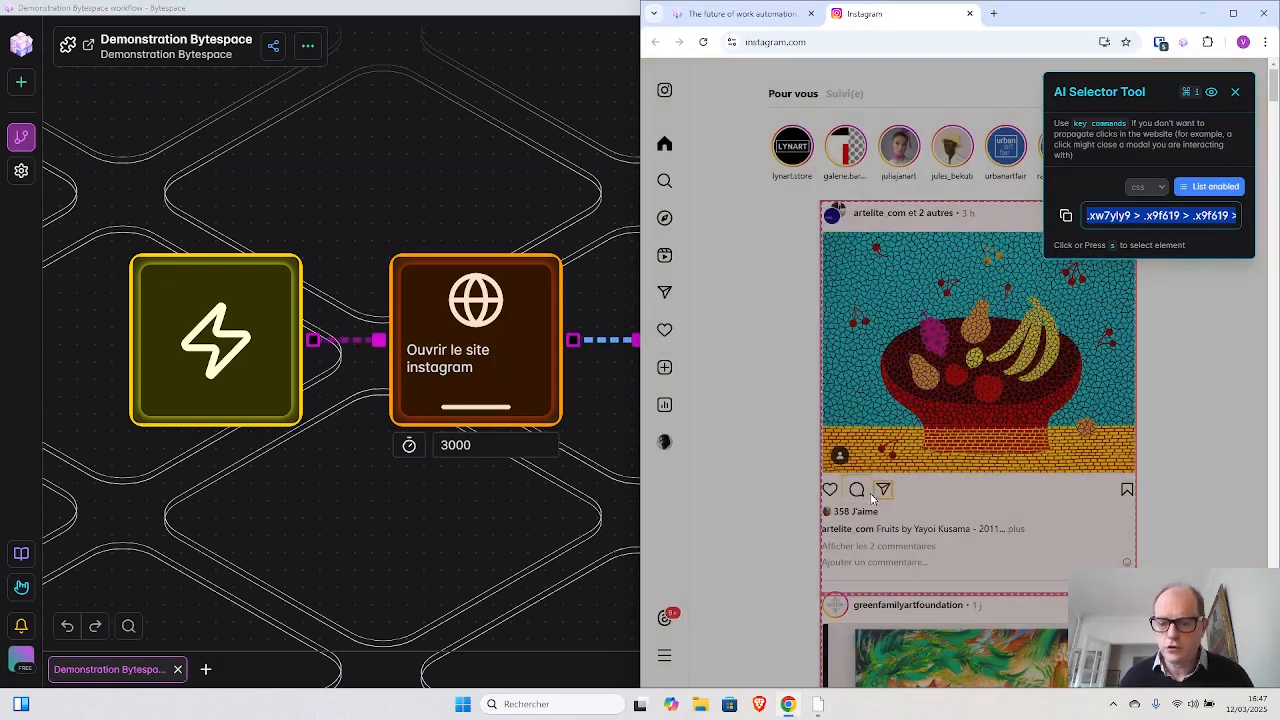
click(591, 491)
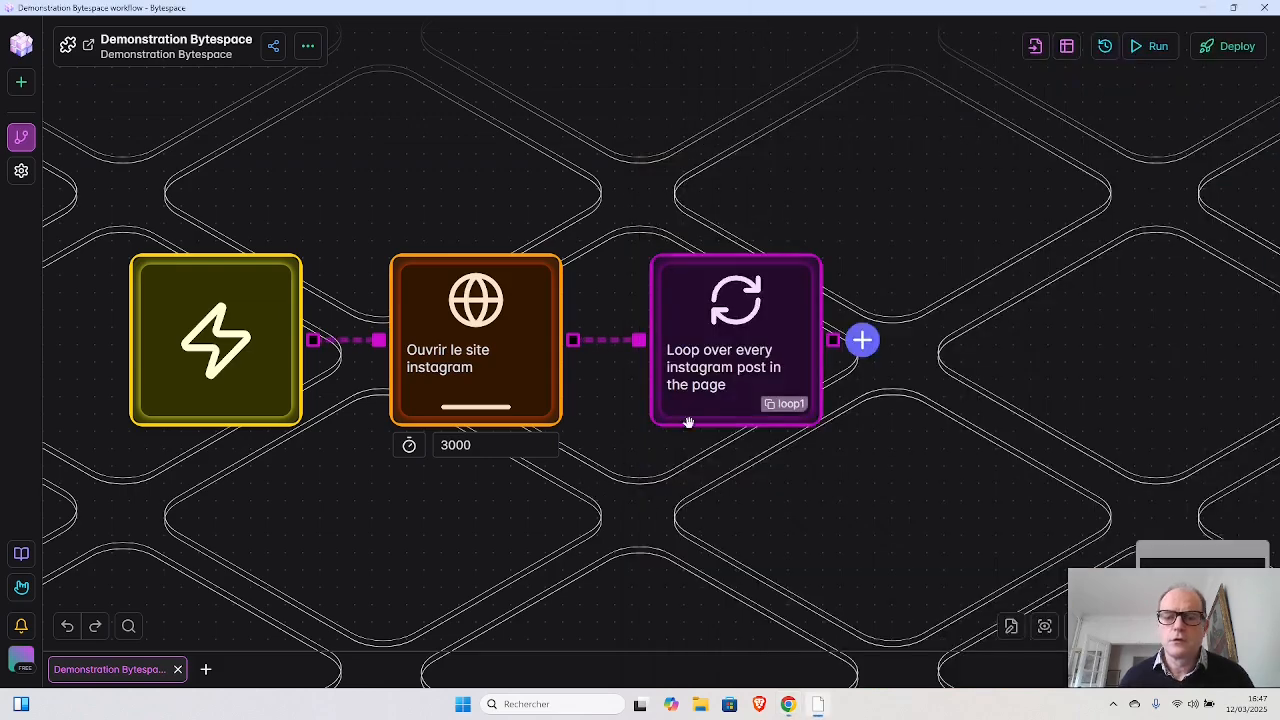
- Add a Click Element block after the Loop Data block
click(861, 340)
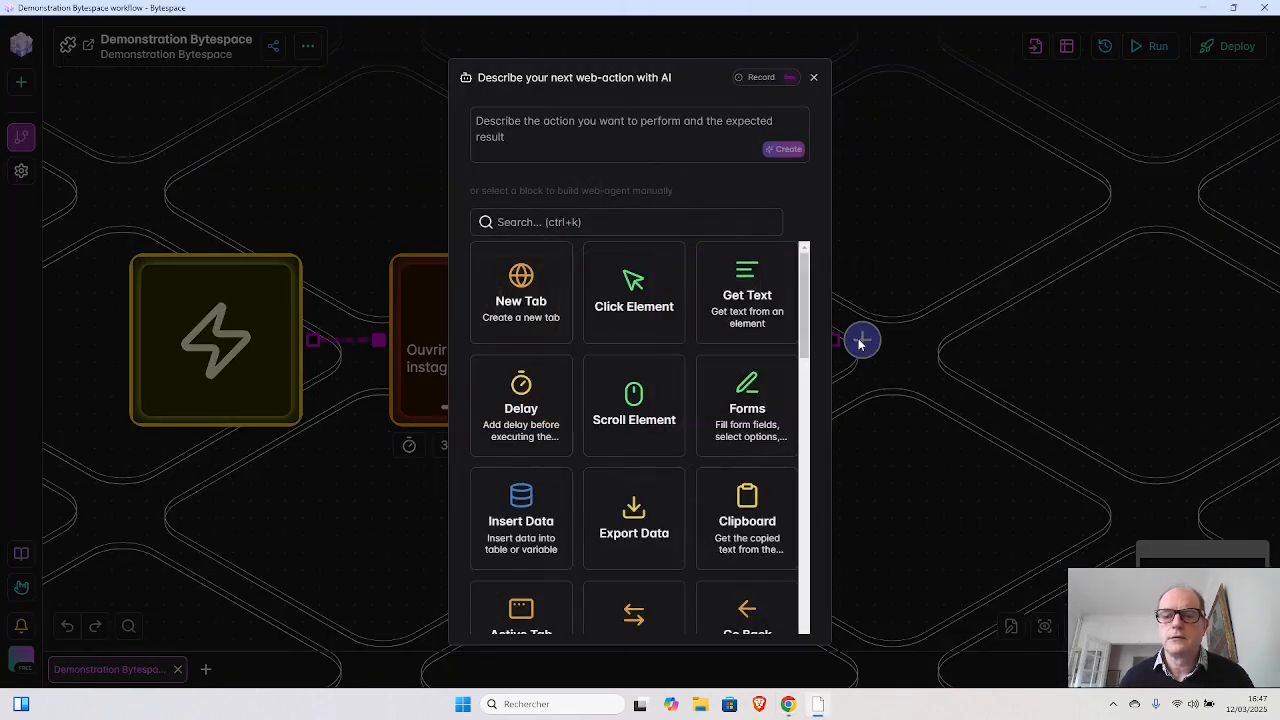
click(643, 298)
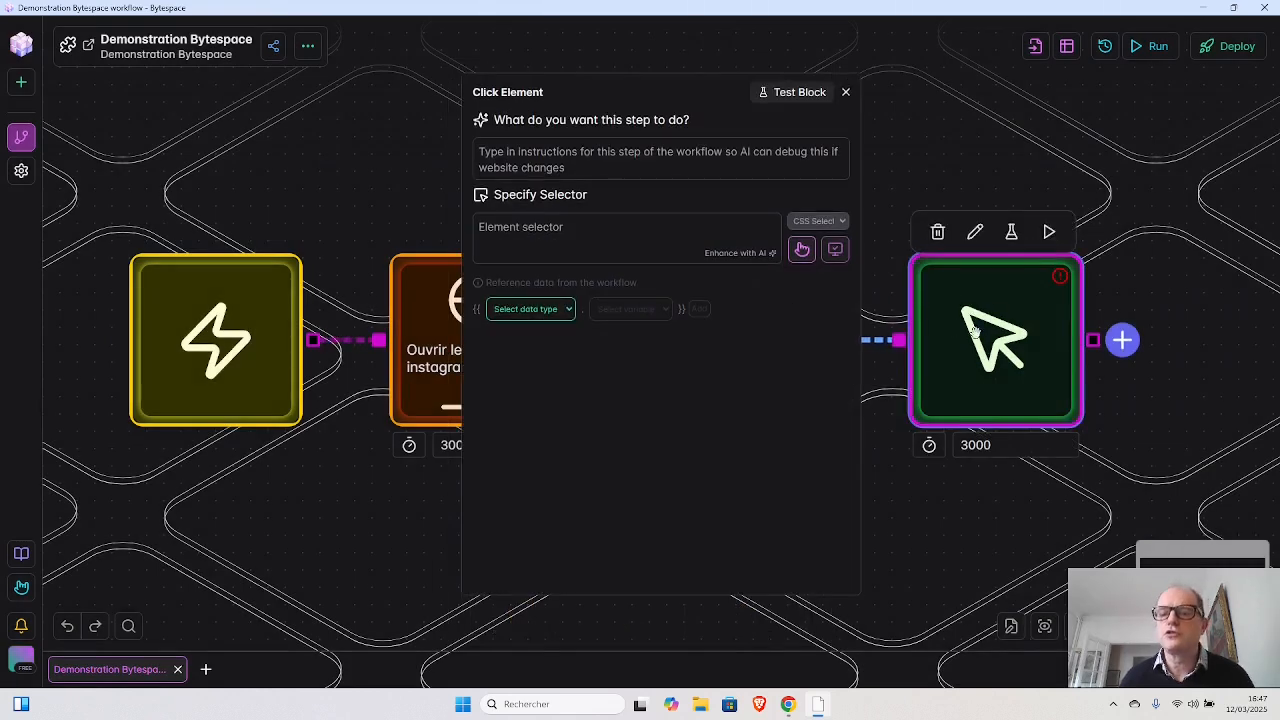
- Set the Click Element block's element selector to {{loopData.loop1}} followed by a space
click(587, 234)
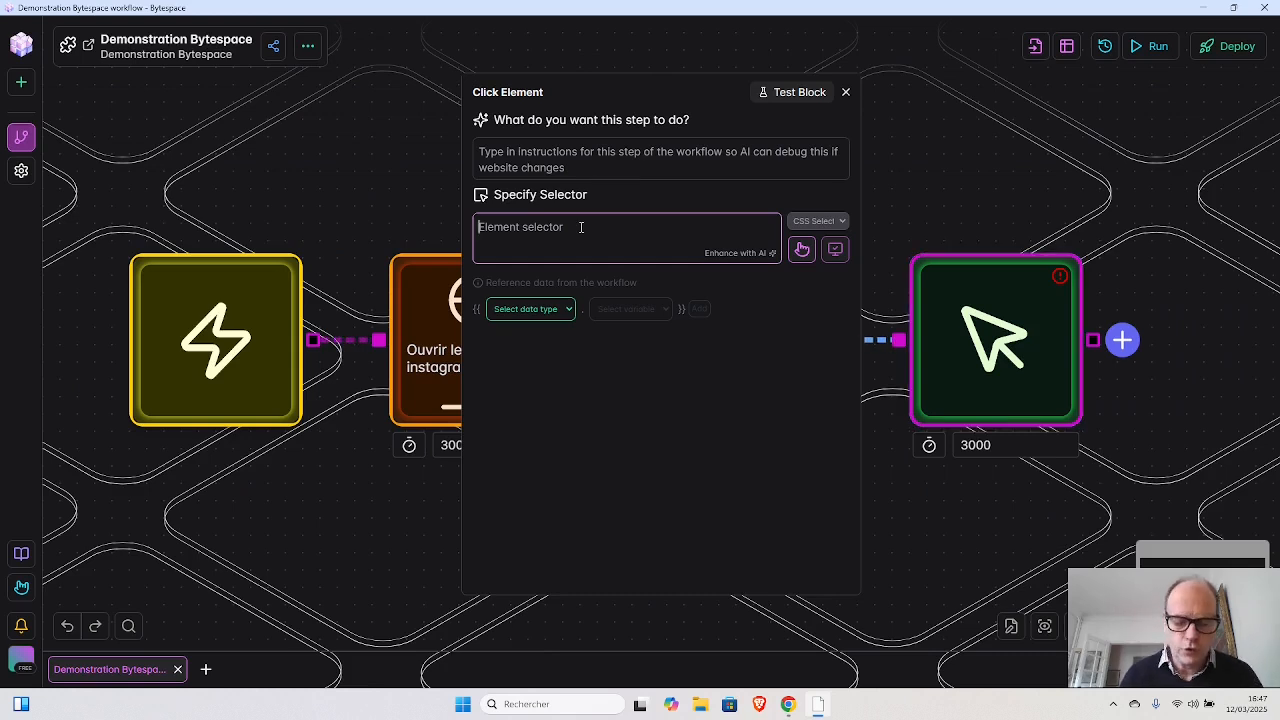
text({{)
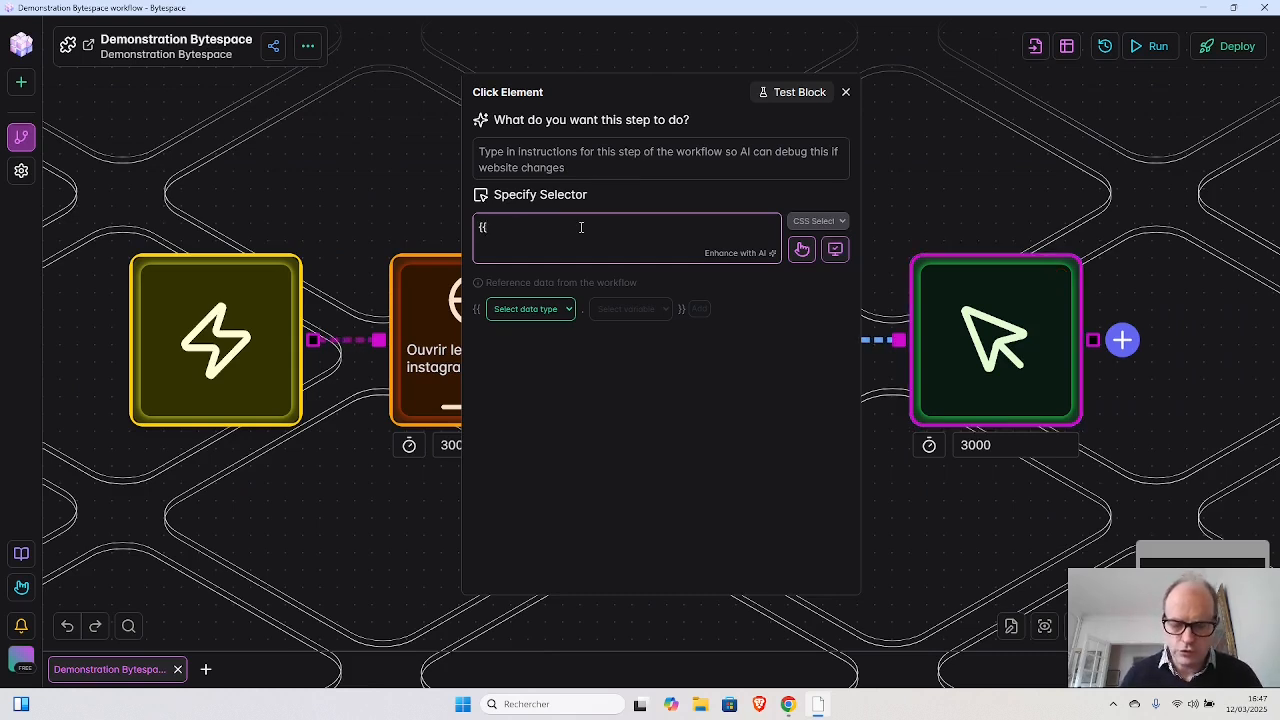
text(loo)
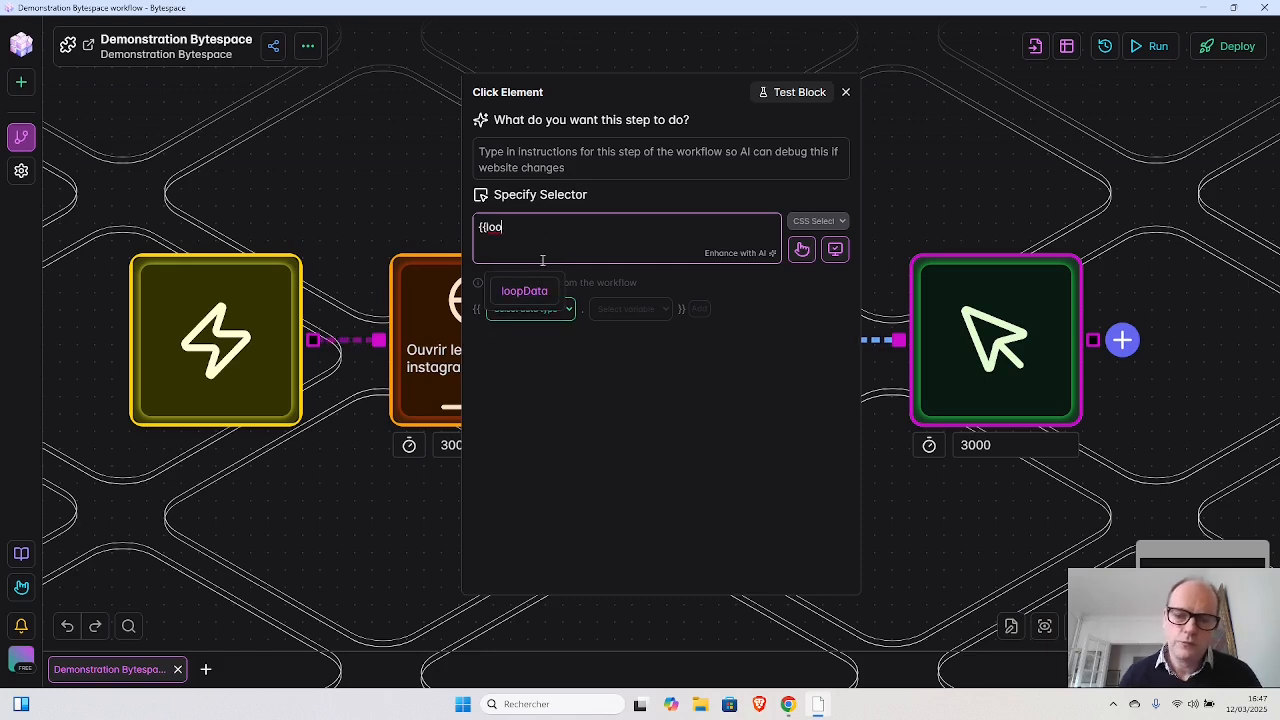
click(531, 290)
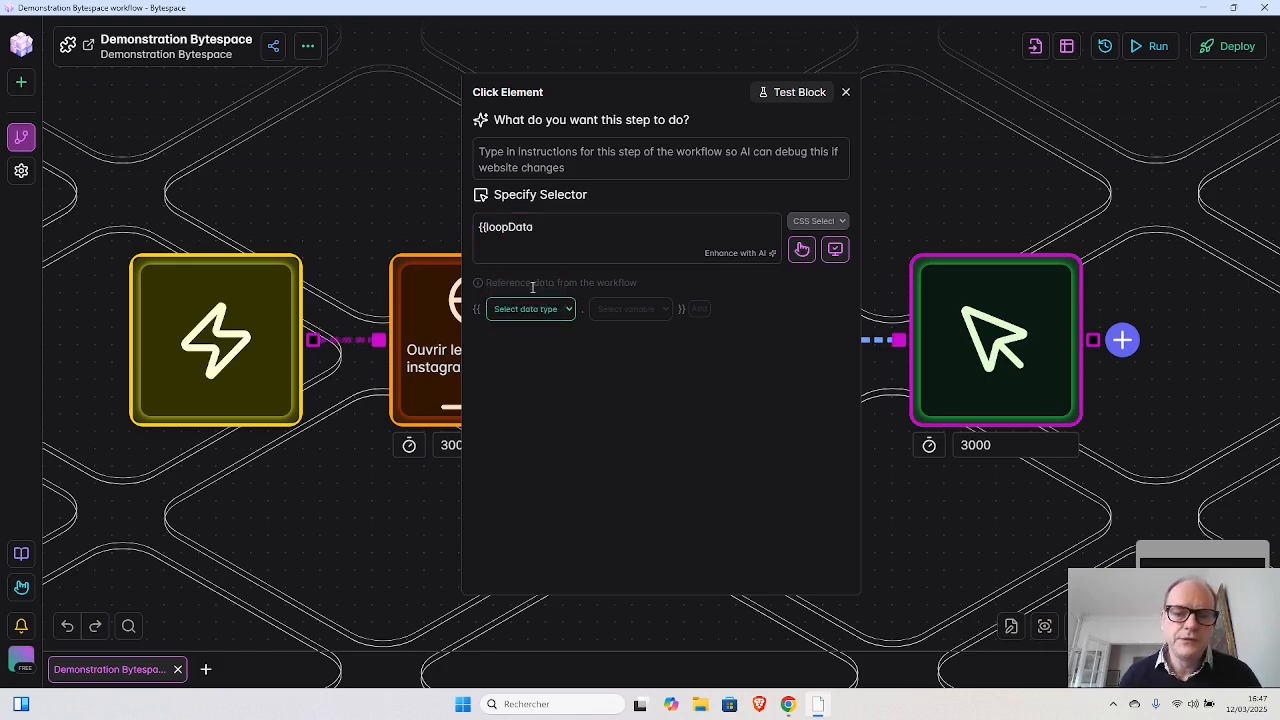
click(547, 231)
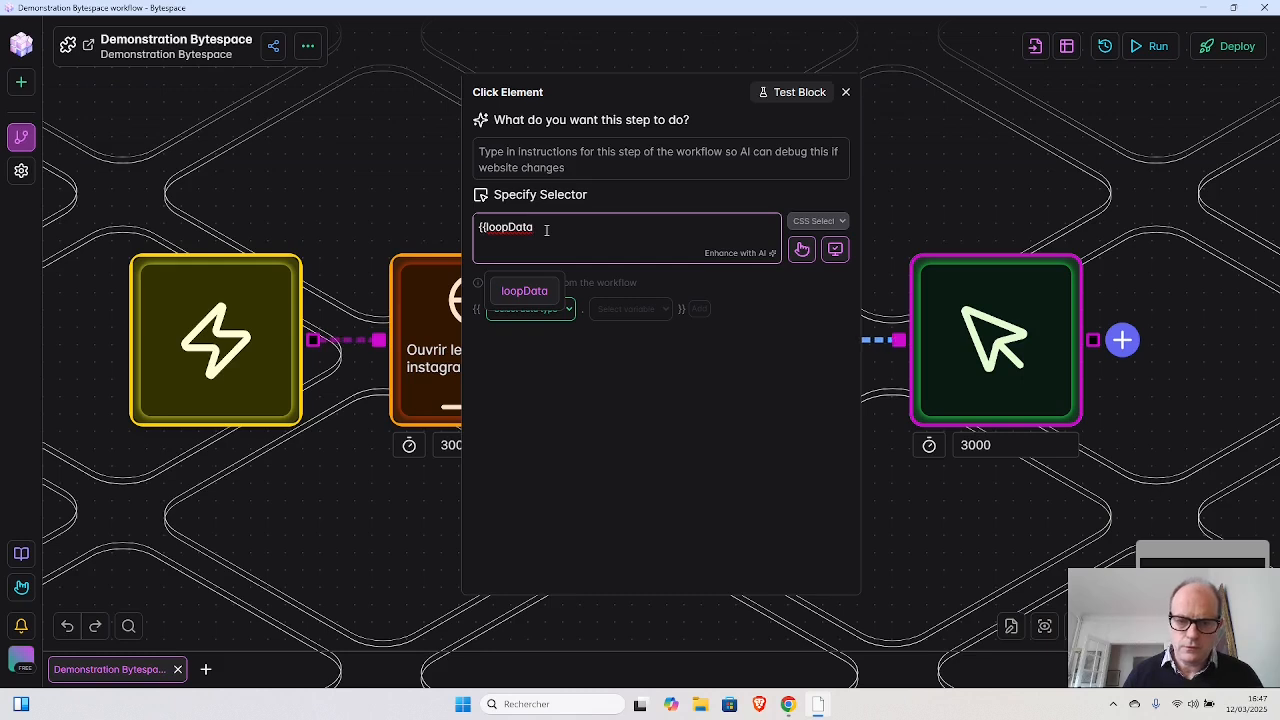
text(.)
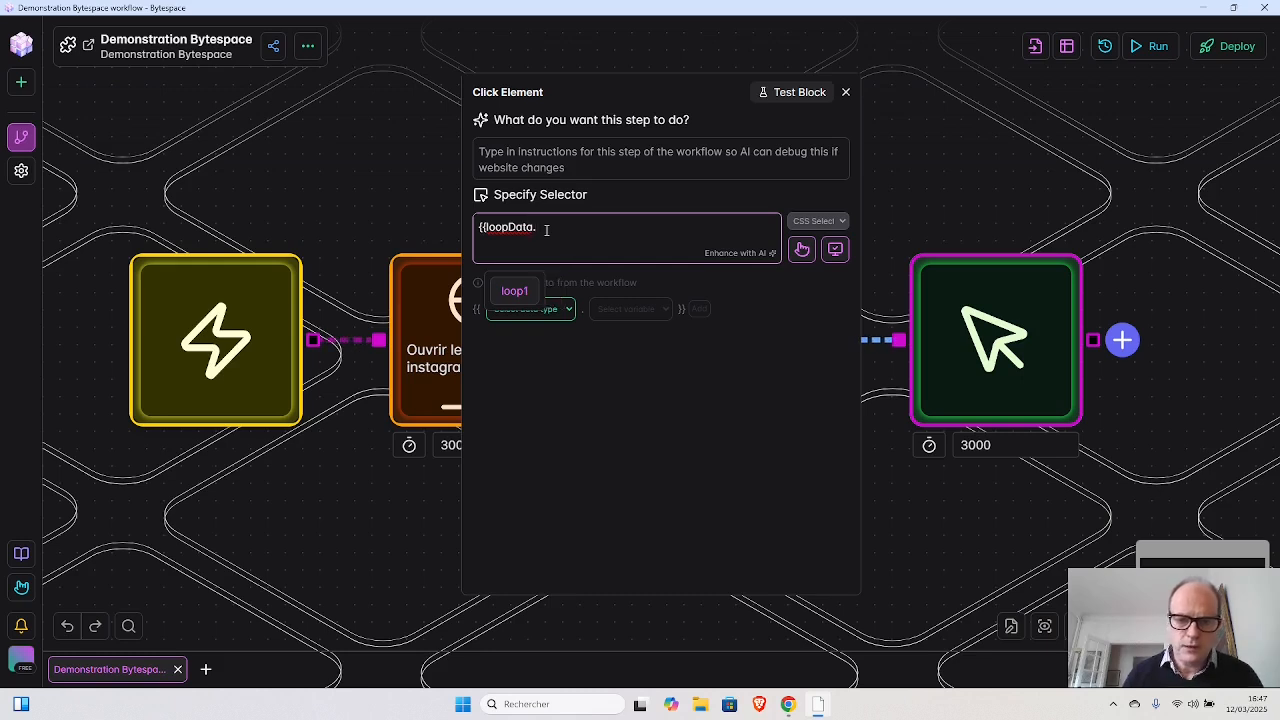
click(515, 291)
click(579, 230)
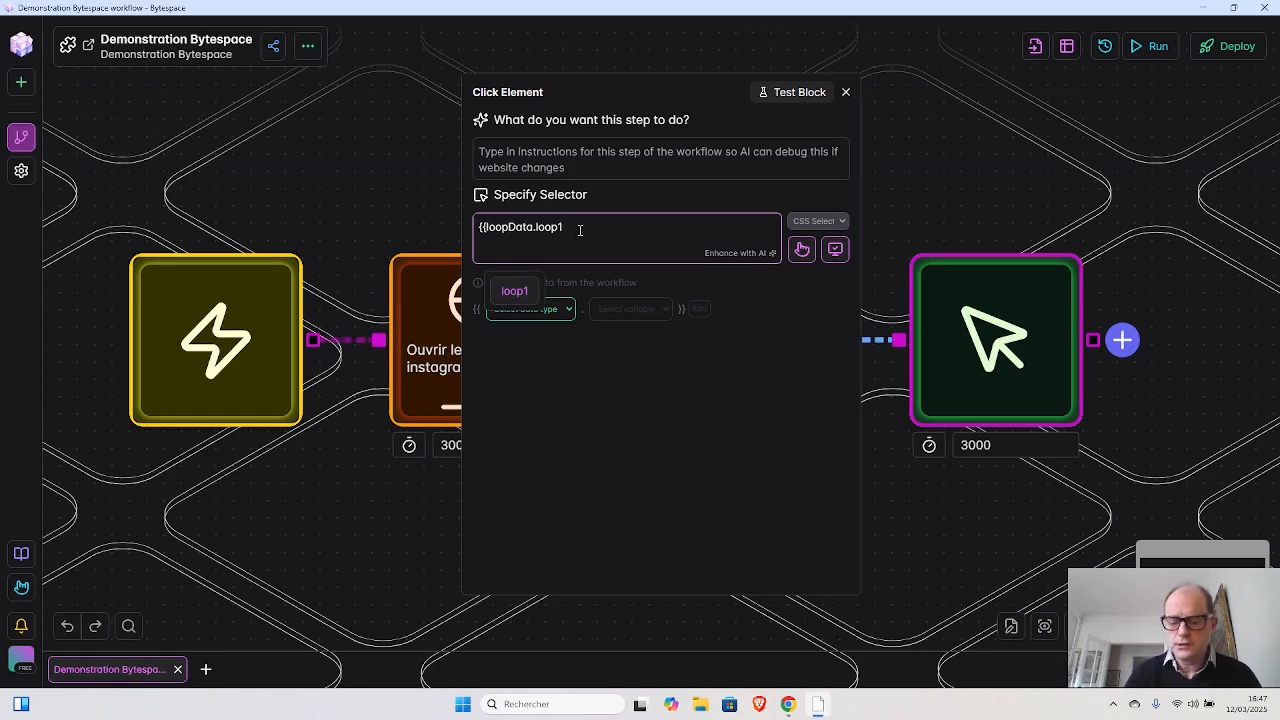
text(}})
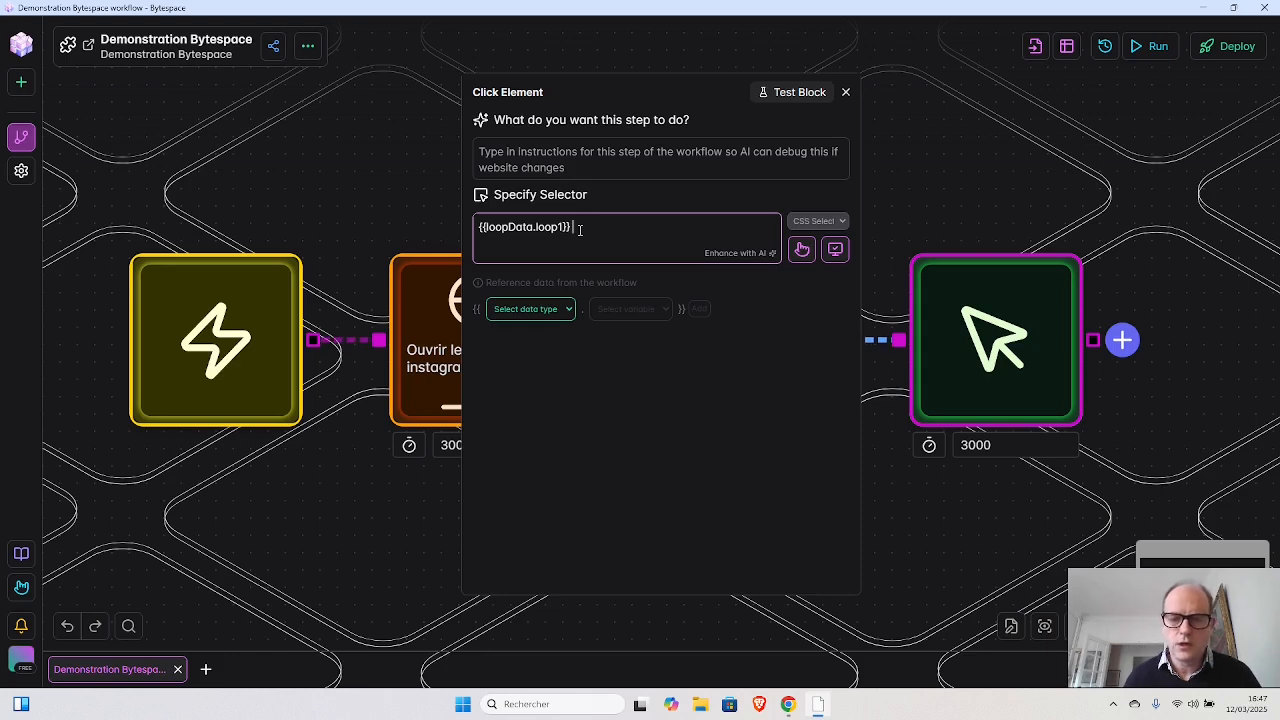
- Switch to the Instagram page, pick the first post's comment icon, and copy the part of the generated selector after "article"
key(alt+Tab)
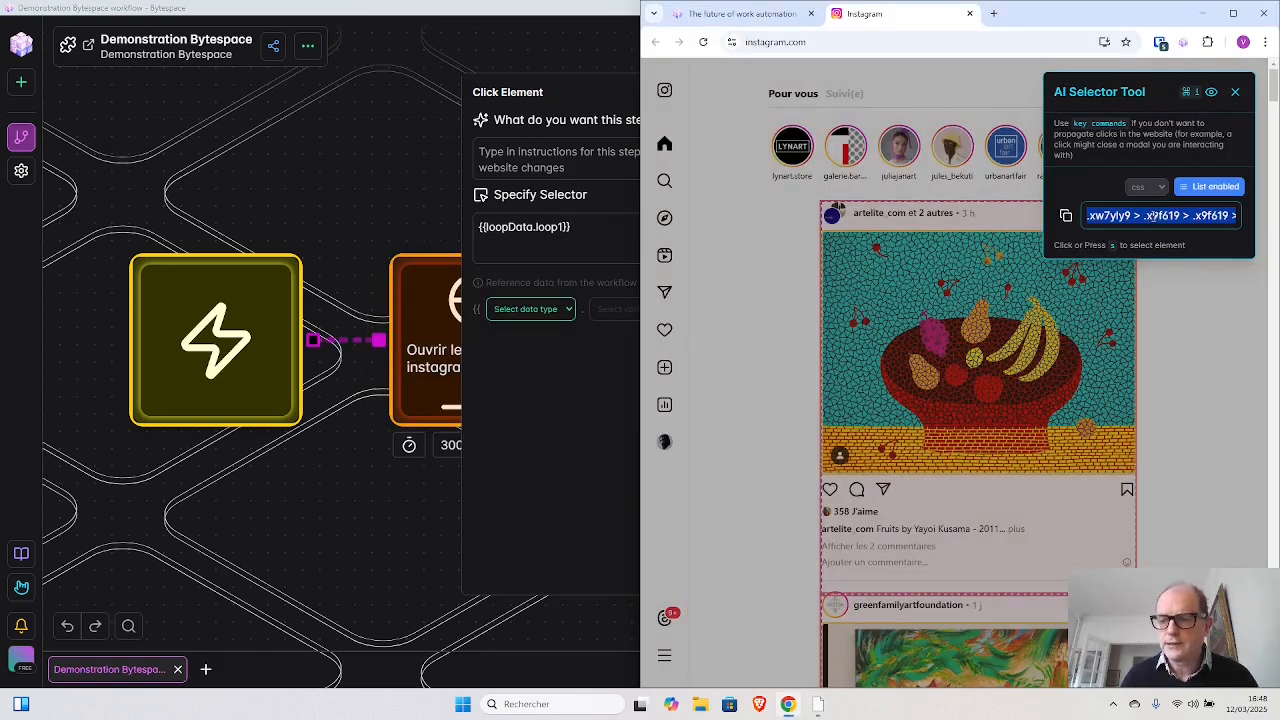
click(858, 494)
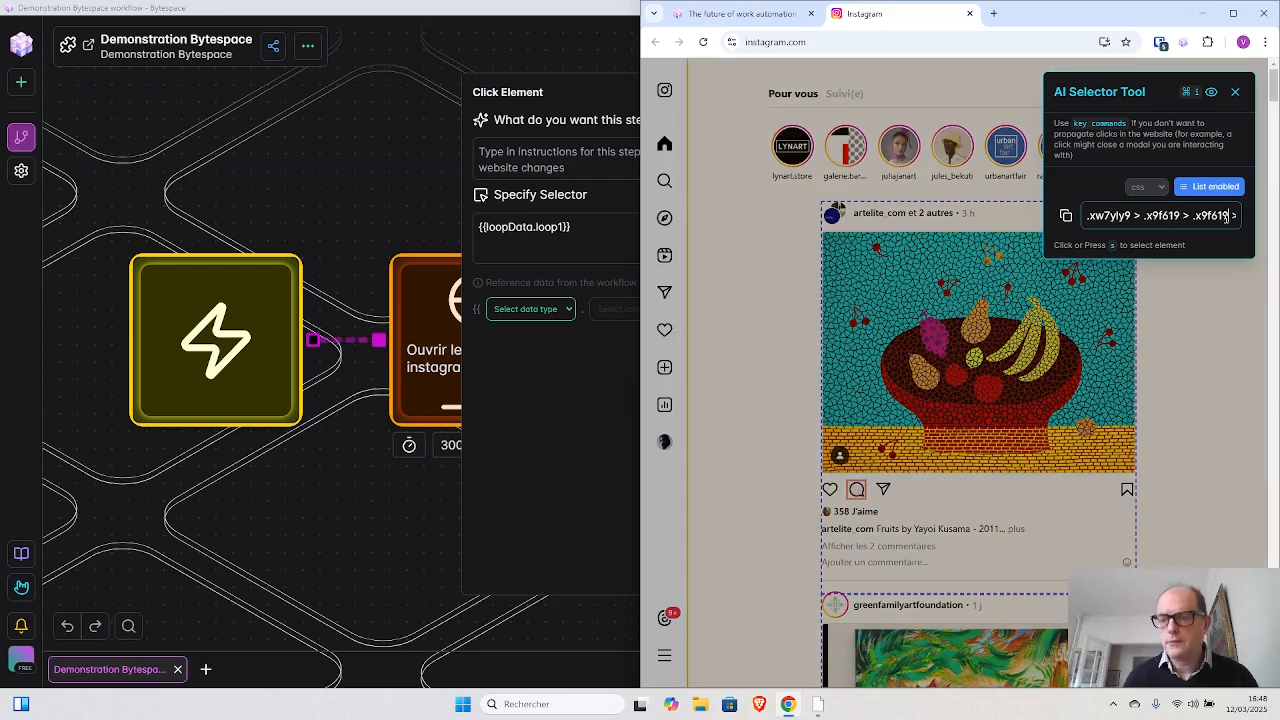
key(Right)
key(Right)
key(Right)
key(Right)
key(Right)
key(Right)
key(Right)
key(Right)
key(Right)
key(Right)
key(Right)
key(Right)
key(Right)
key(Right)
key(Right)
key(Right)
key(Right)
key(Right)
key(Right)
key(Right)
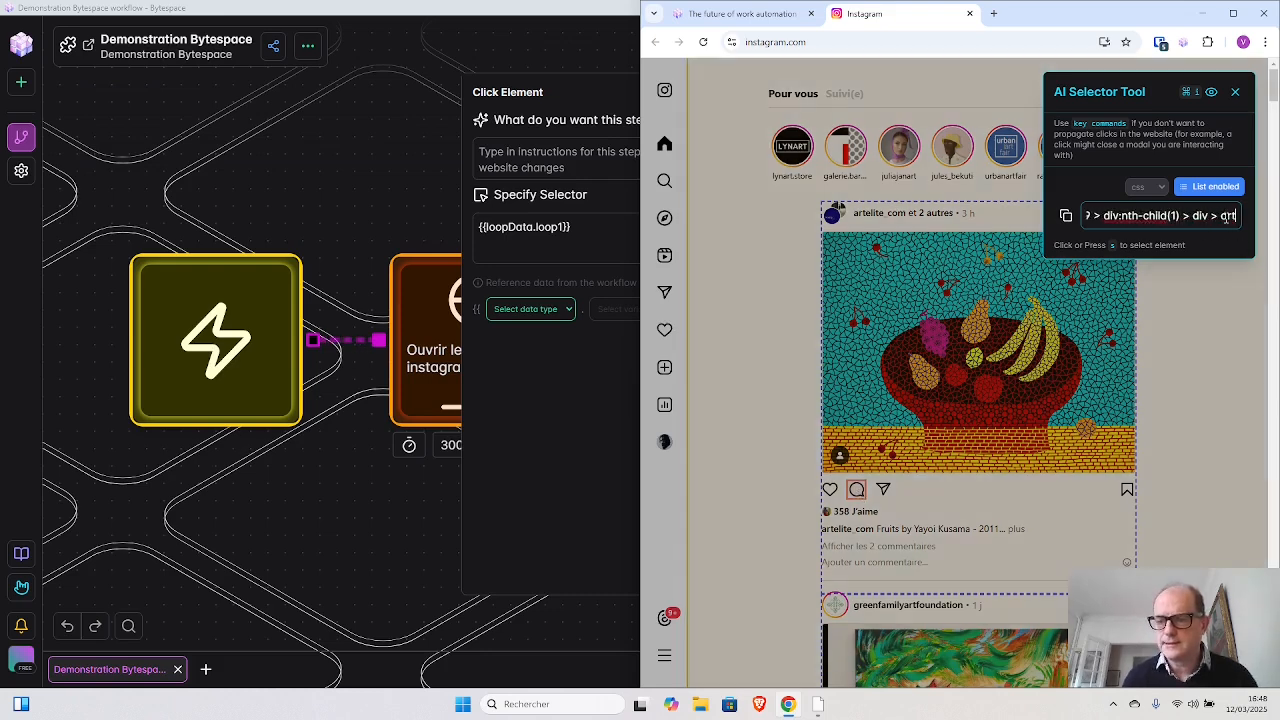
key(Right)
key(Right)
key(Right)
key(Right)
key(Right)
key(Right)
key(Right)
key(Right)
key(Right)
key(Right)
key(Right)
key(Right)
key(Right)
key(Right)
key(Right)
key(Right)
key(Right)
key(Right)
key(Right)
key(Right)
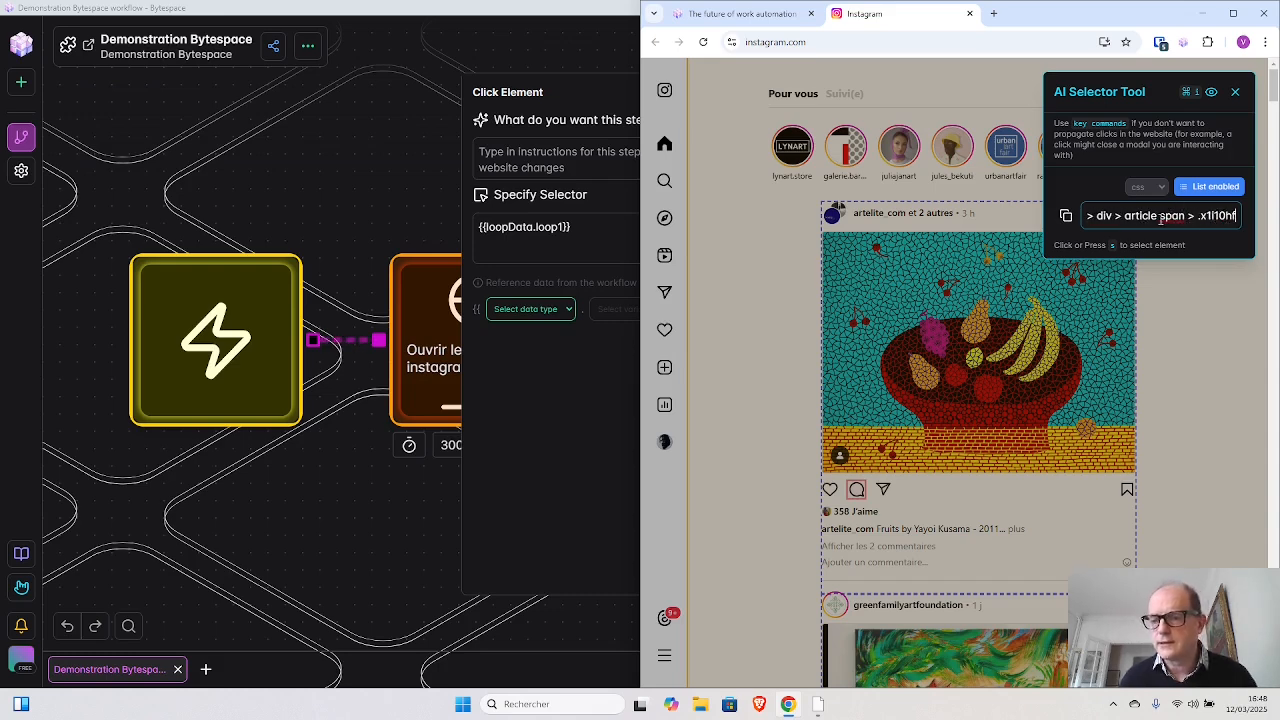
click(1157, 215)
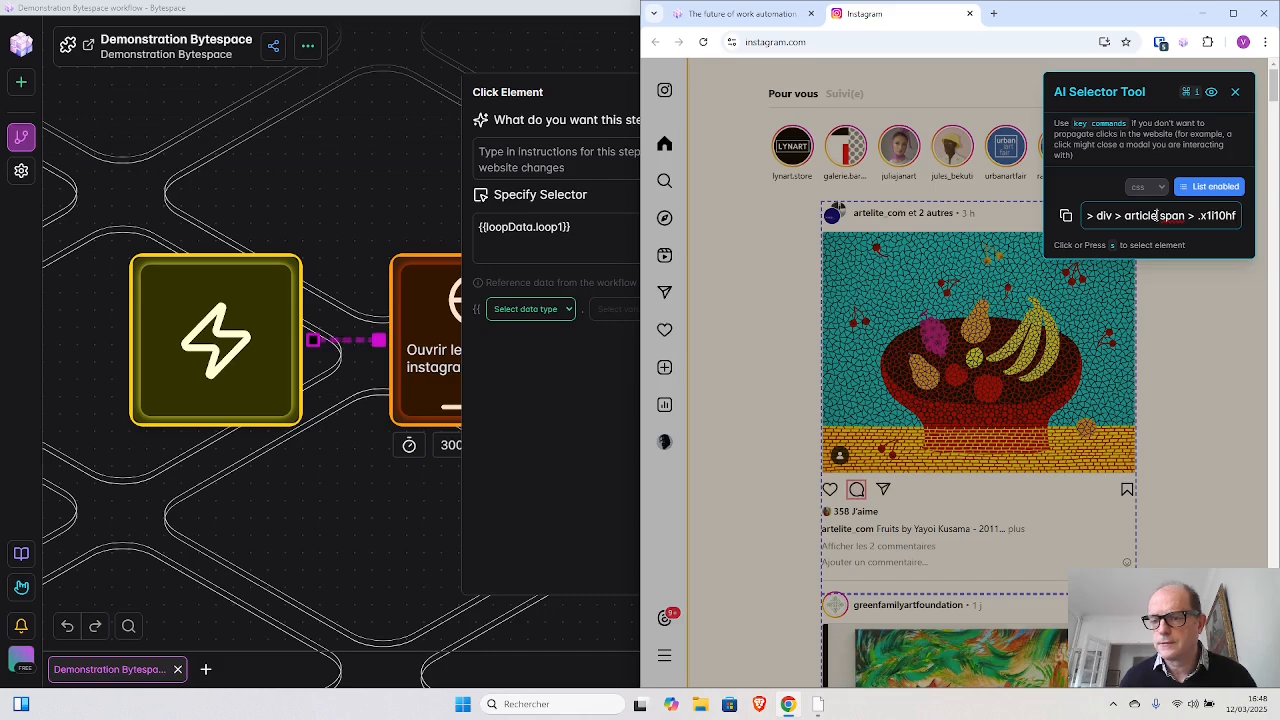
drag(1157, 215, 1248, 215)
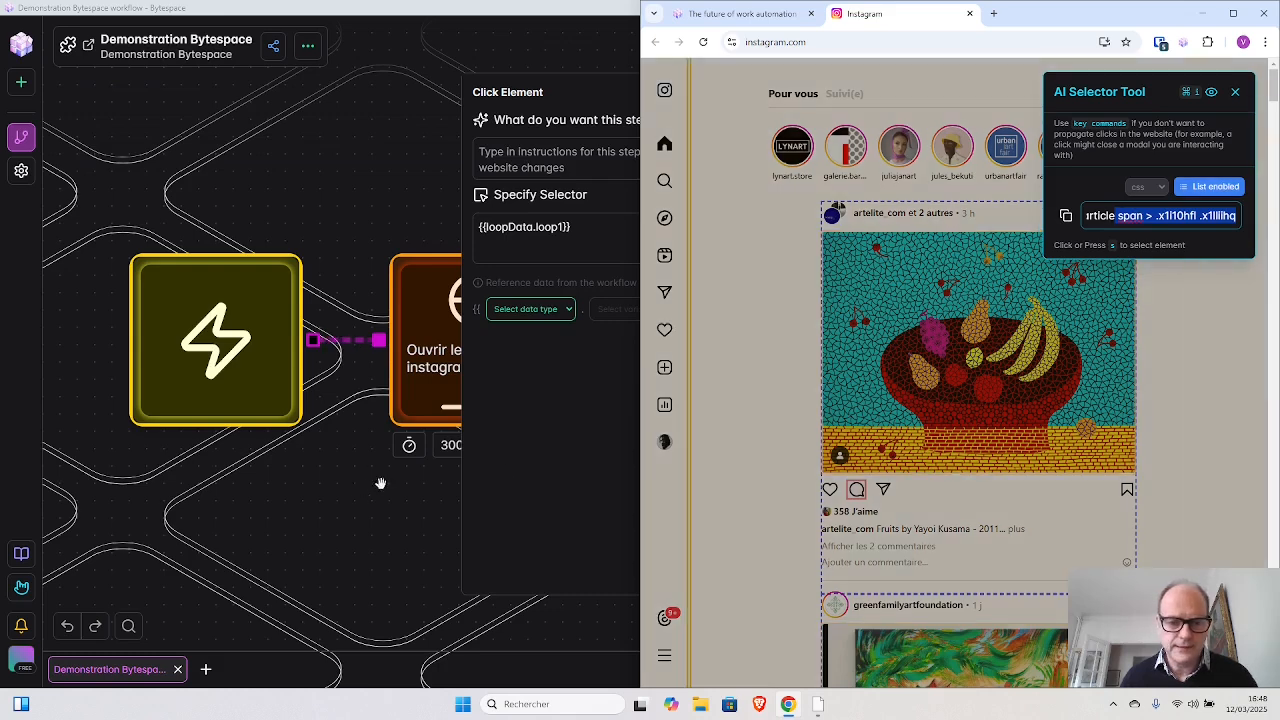
- Append "span > .x1i10hfl .x1lliihq" to the Click Element block's loop reference and close the block's settings
click(592, 226)
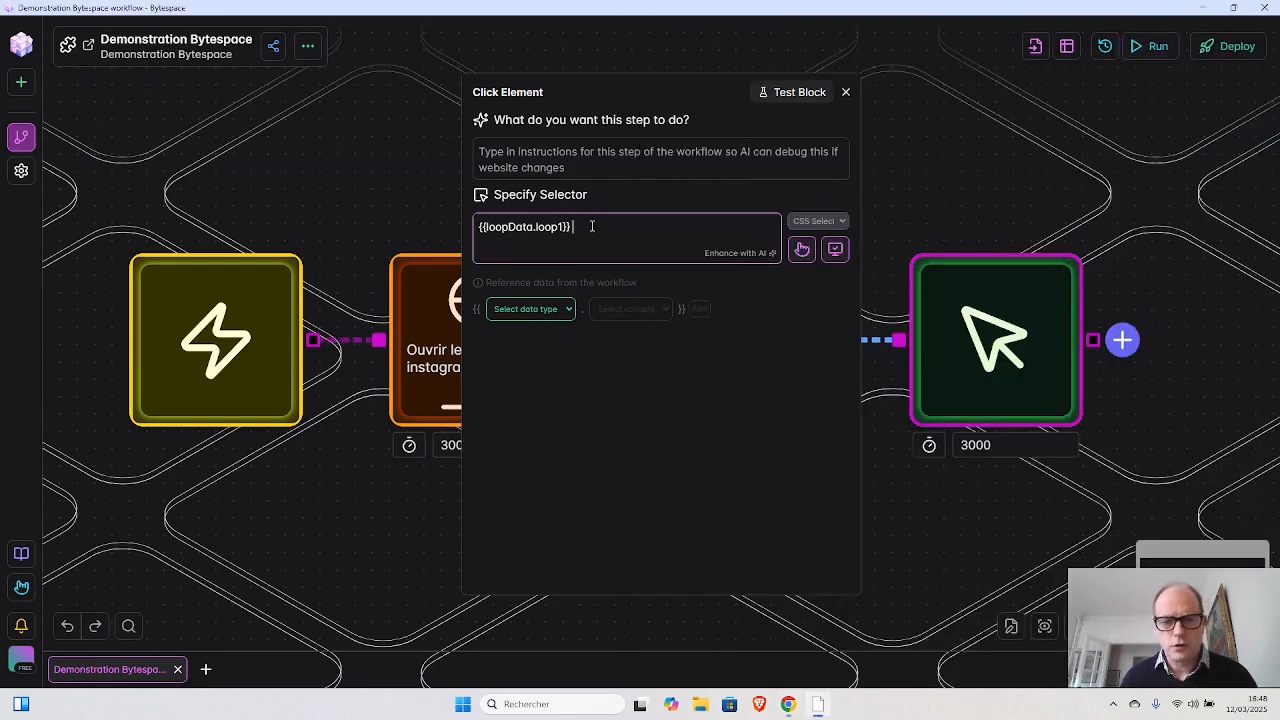
text(span > .x1i10hfl .x1lliihq)
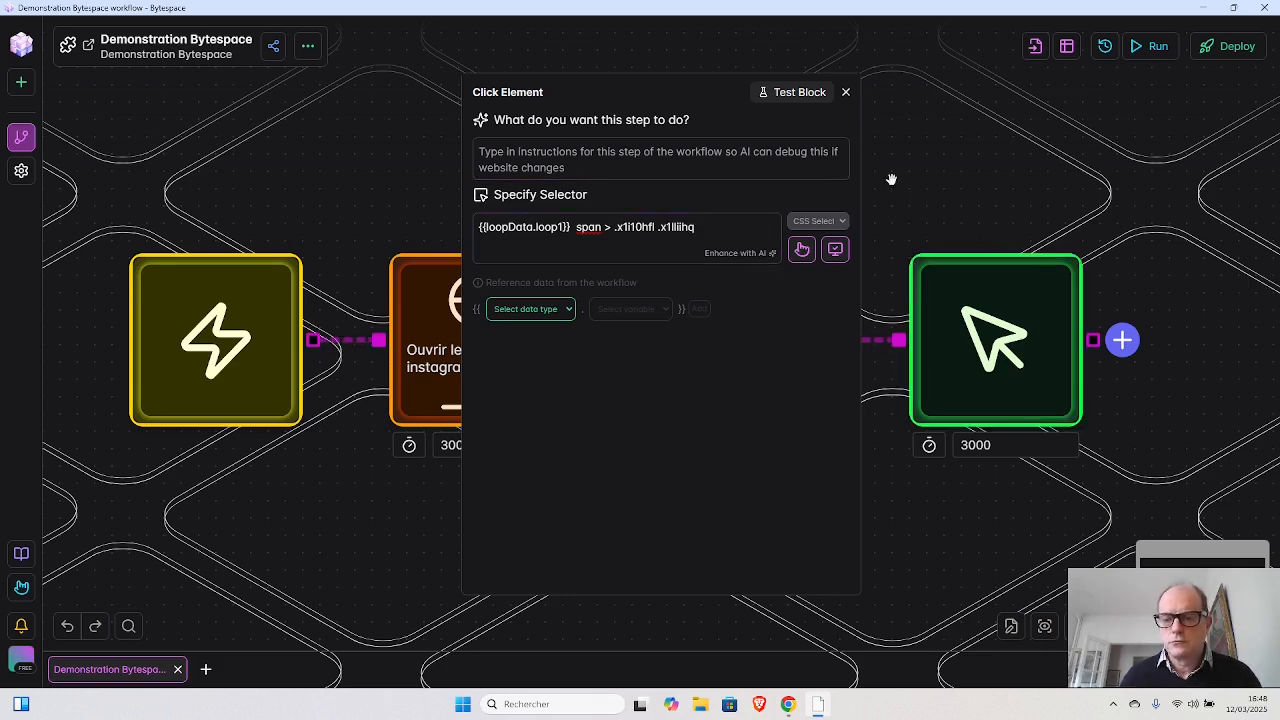
click(845, 91)
- Close the AI Selector Tool on the Instagram page and open the first post's comment view
mouse_move(986, 332)
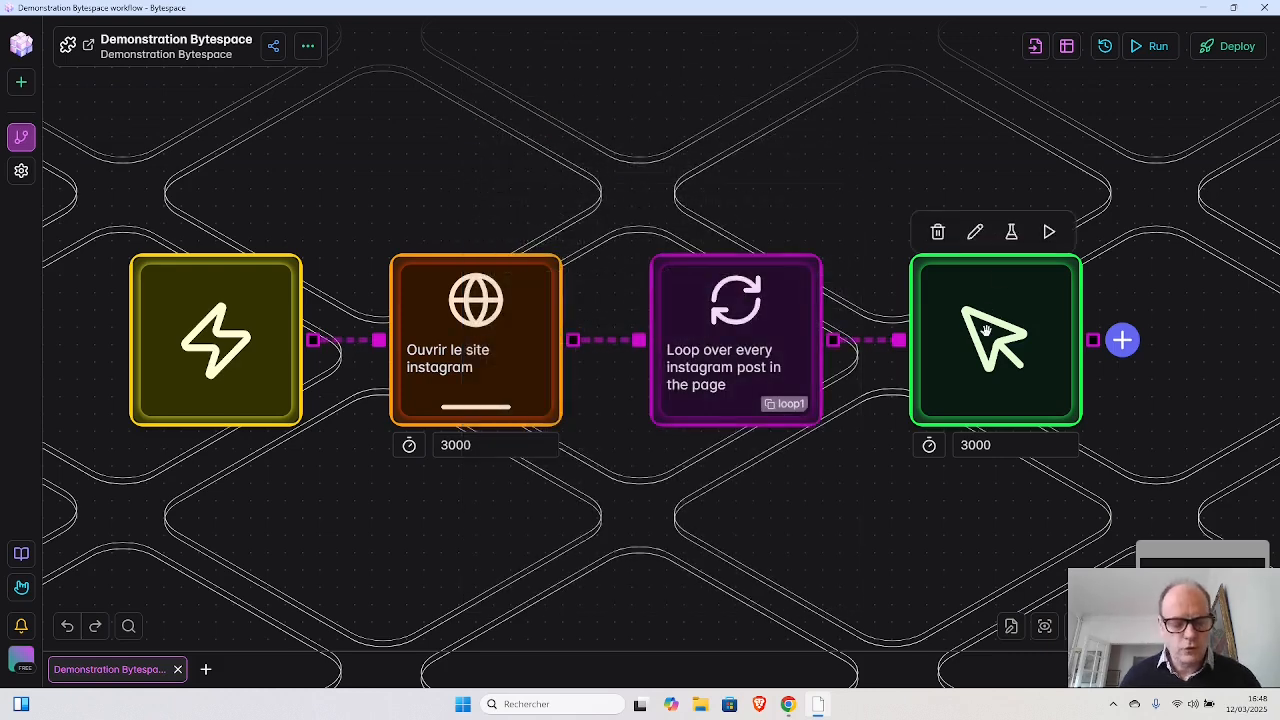
click(986, 330)
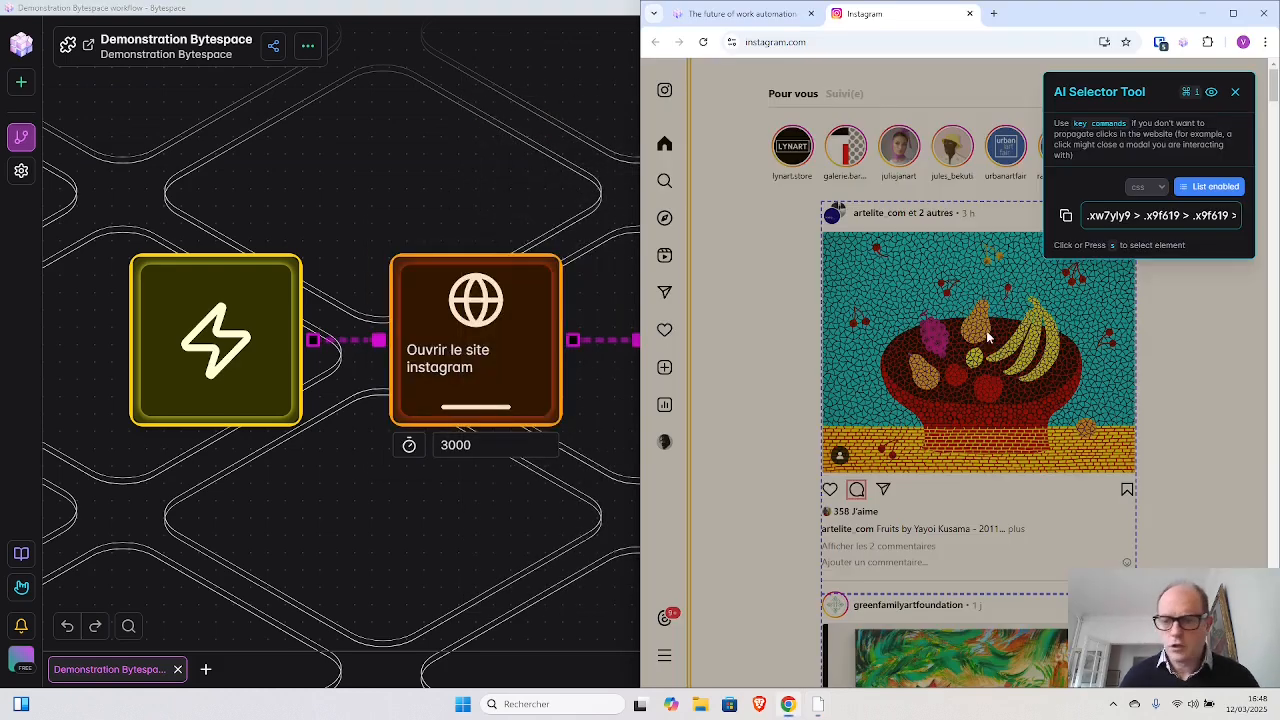
click(1236, 94)
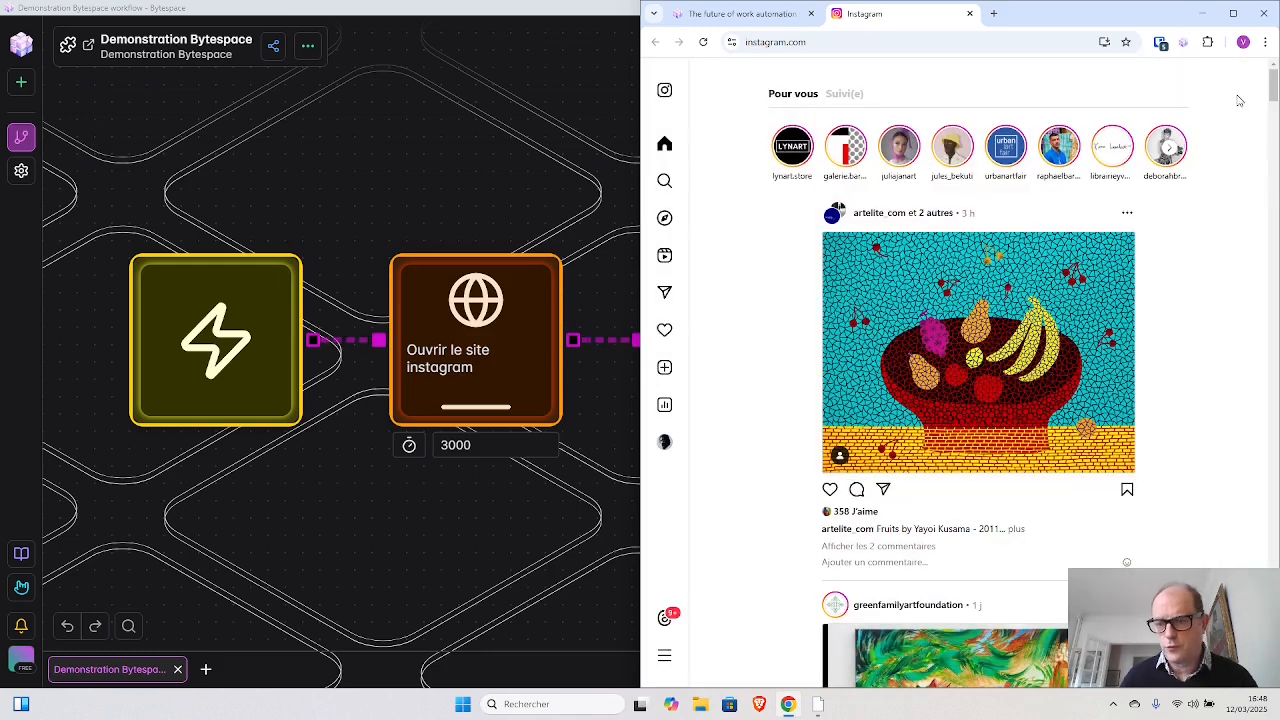
click(857, 489)
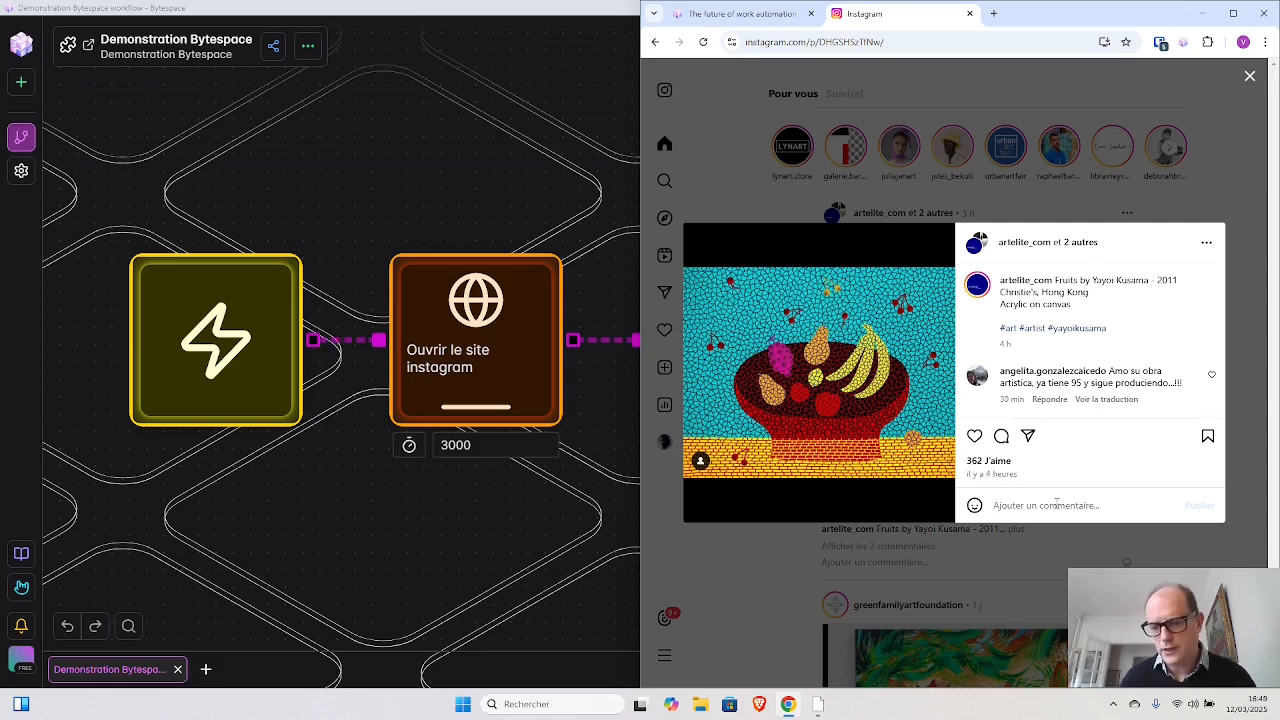
- Return to the workflow and add a second Click Element block after the first one
click(554, 505)
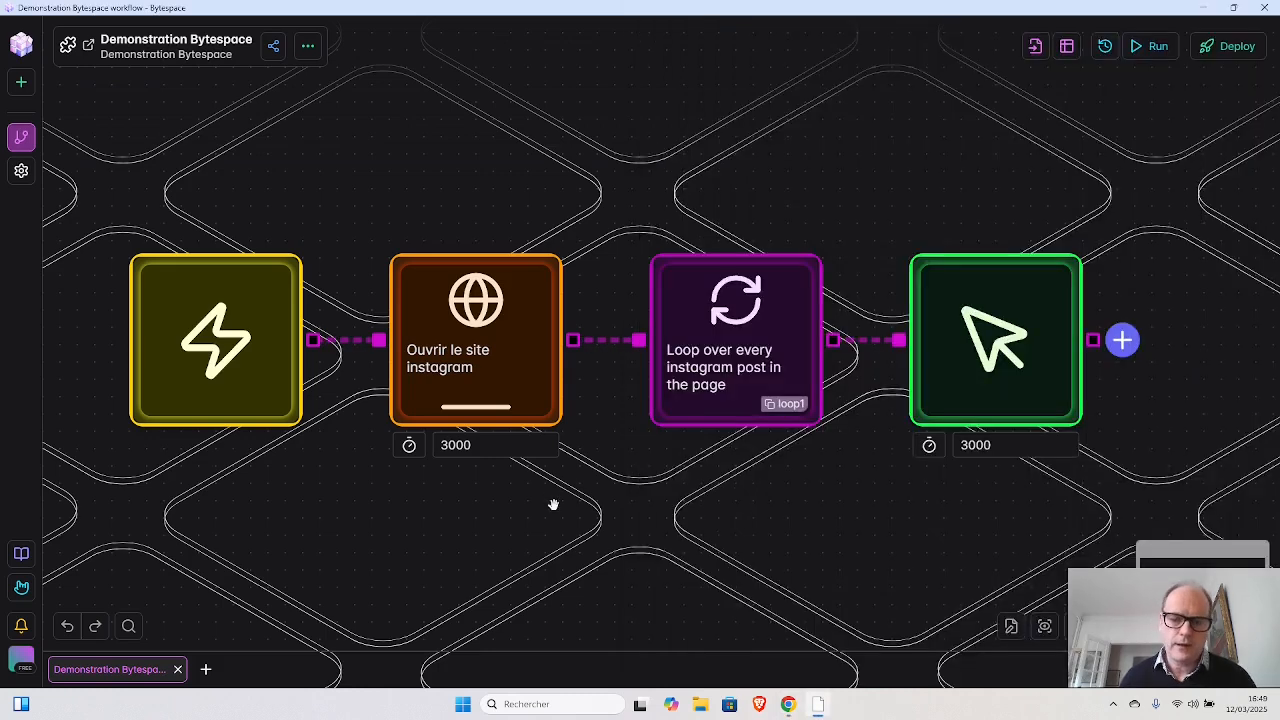
click(1122, 340)
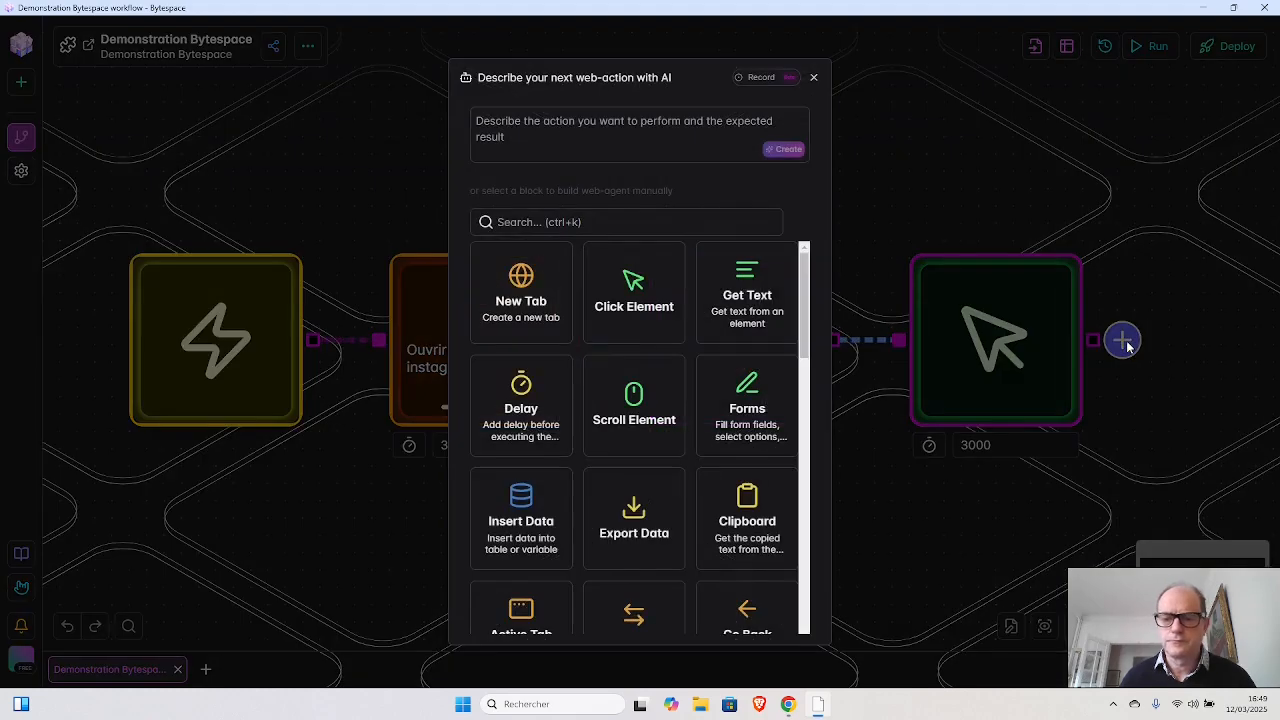
click(630, 290)
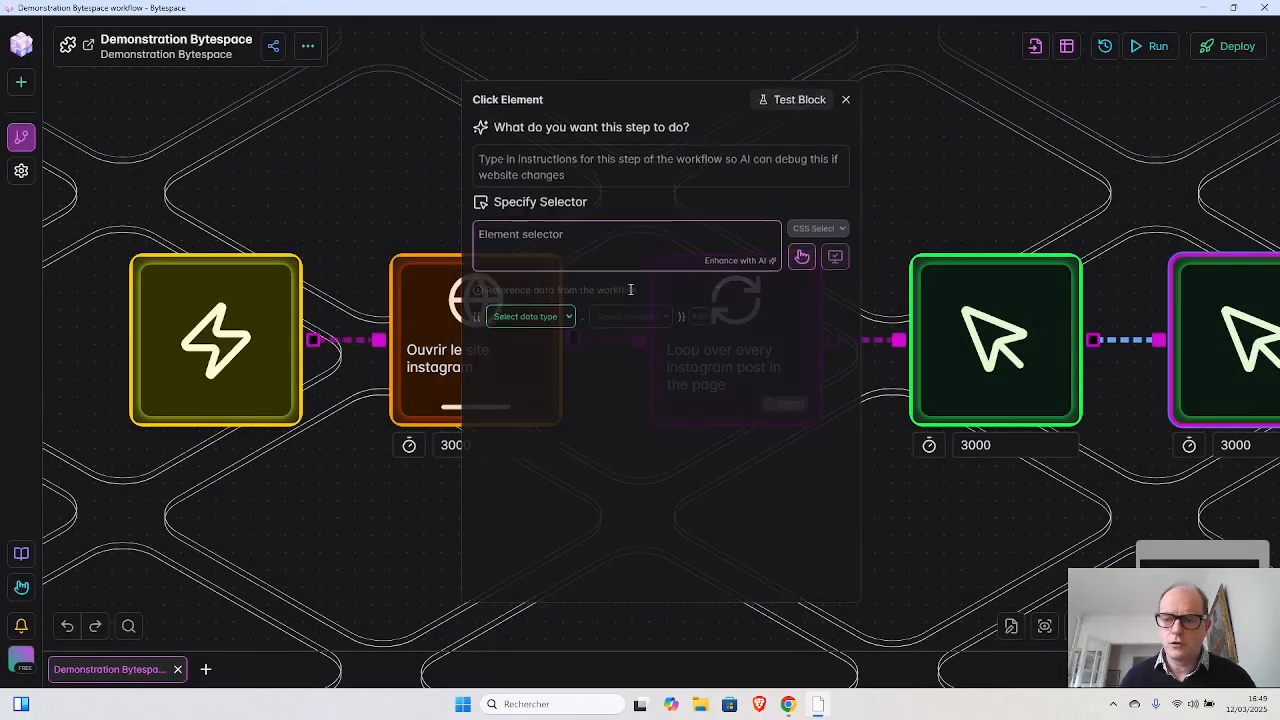
- Pick the "Ajouter un commentaire..." field of the open post with list selection disabled and submit it as the new block's selector
click(800, 250)
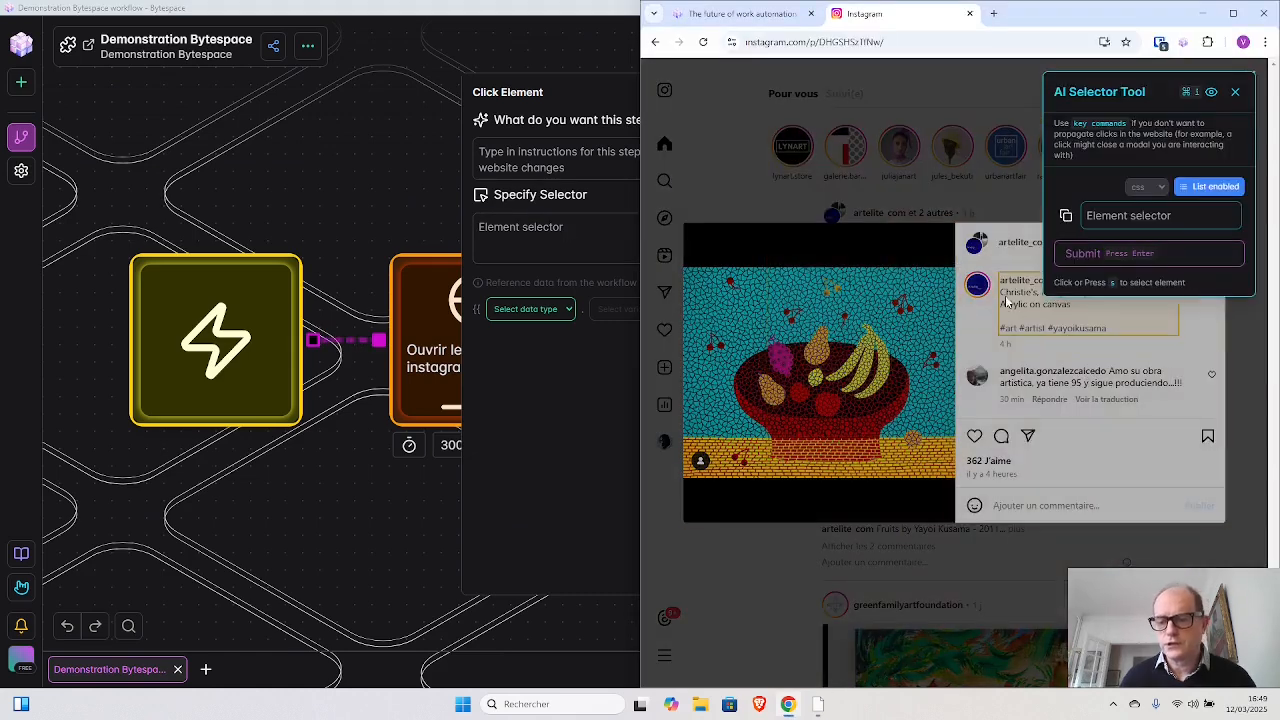
click(1036, 511)
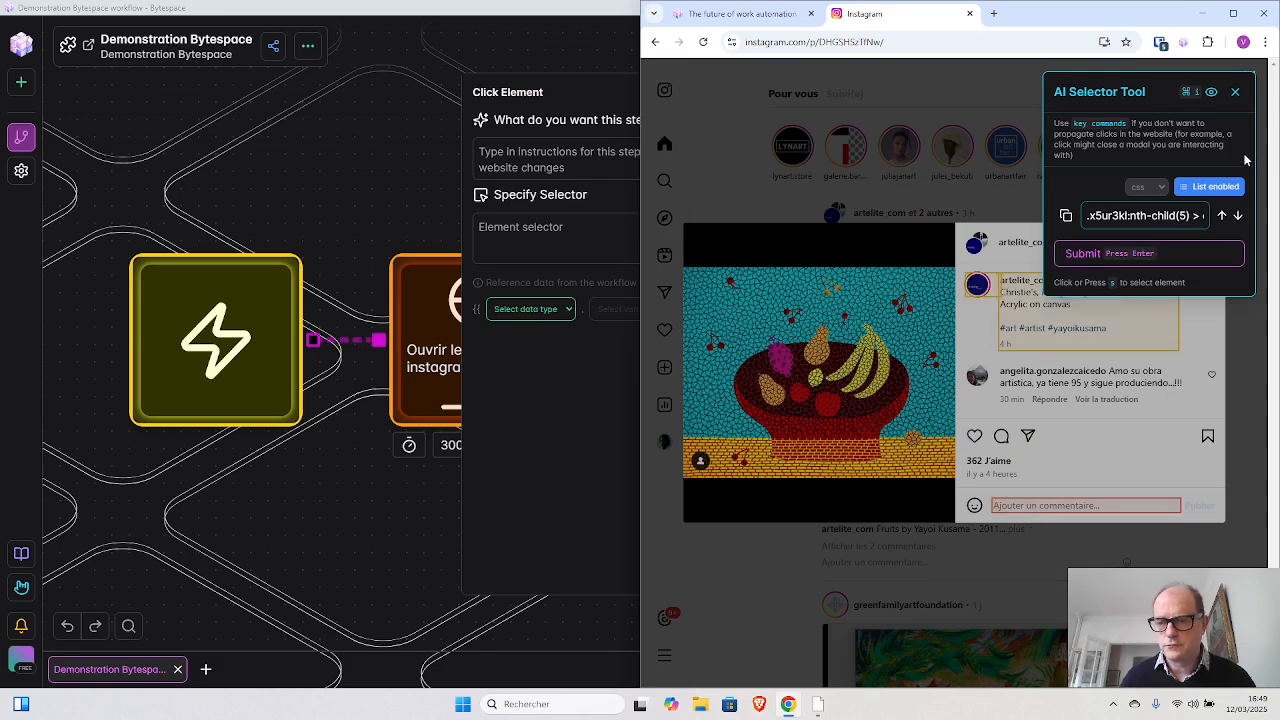
click(1220, 188)
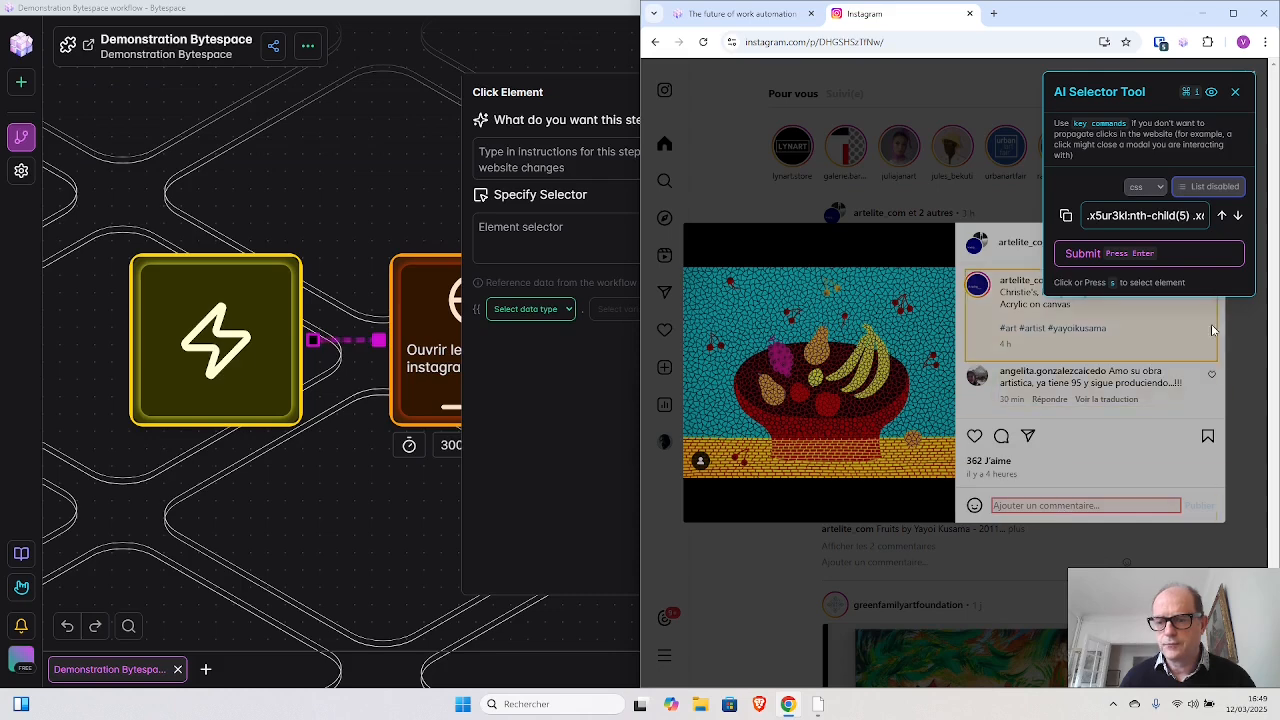
click(1091, 257)
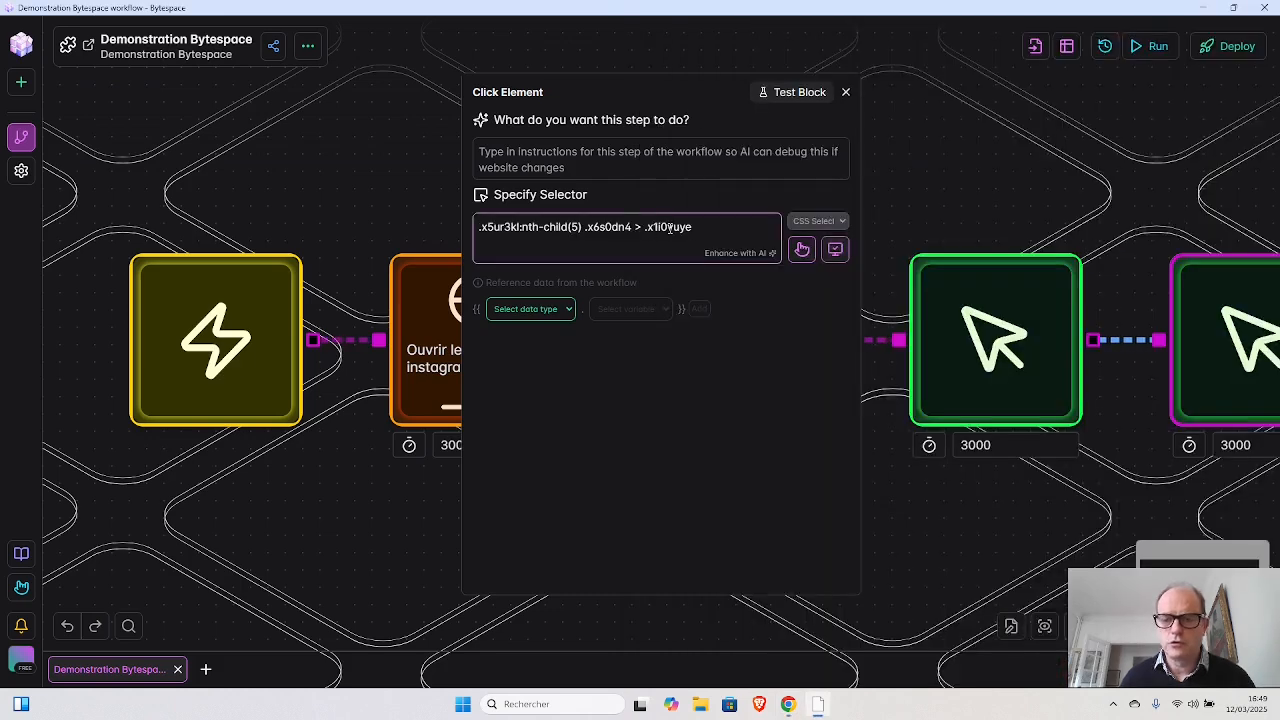
- Describe the second Click Element block as "cliquer sur le champ commentaire" and close its settings
click(615, 152)
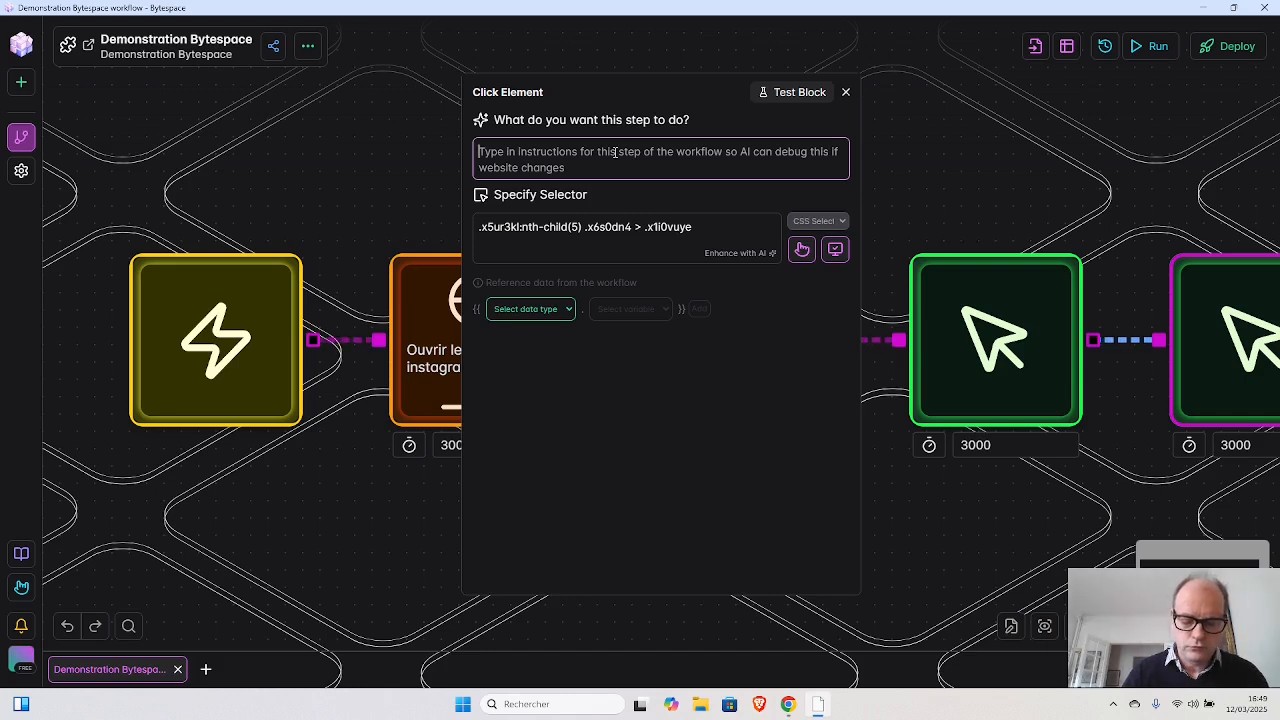
text(J)
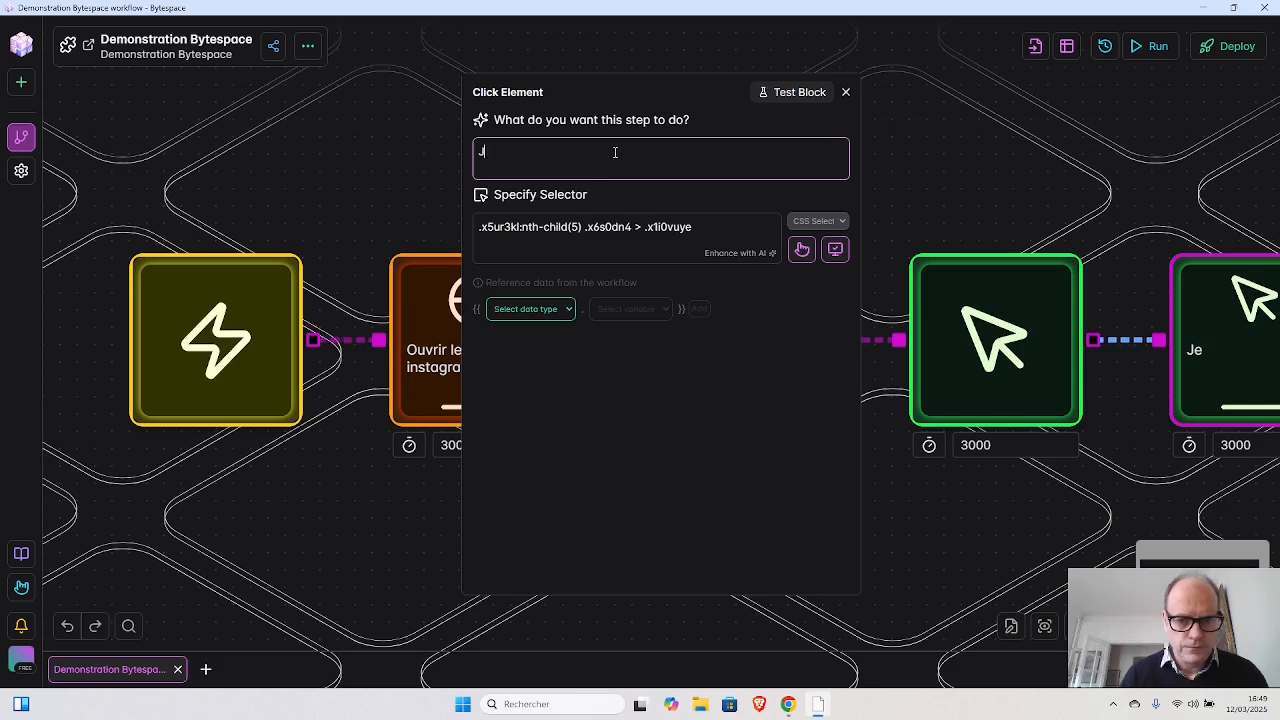
key(BackSpace)
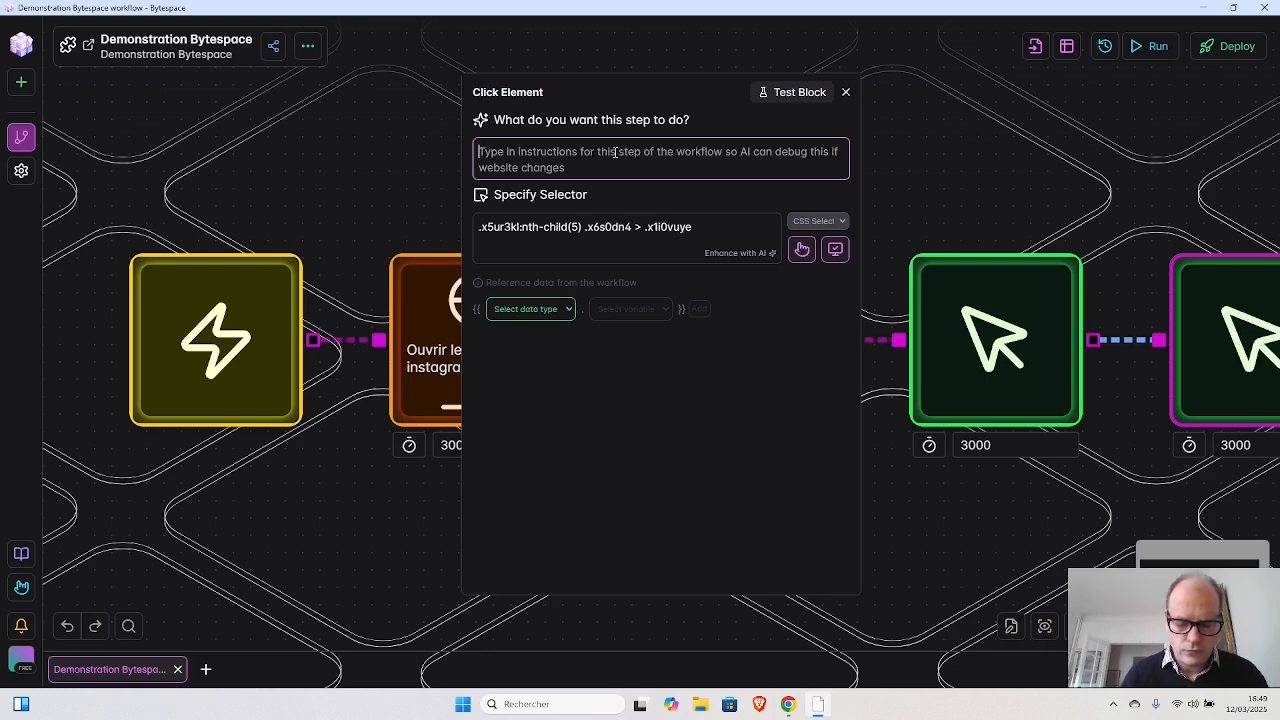
text(cliq)
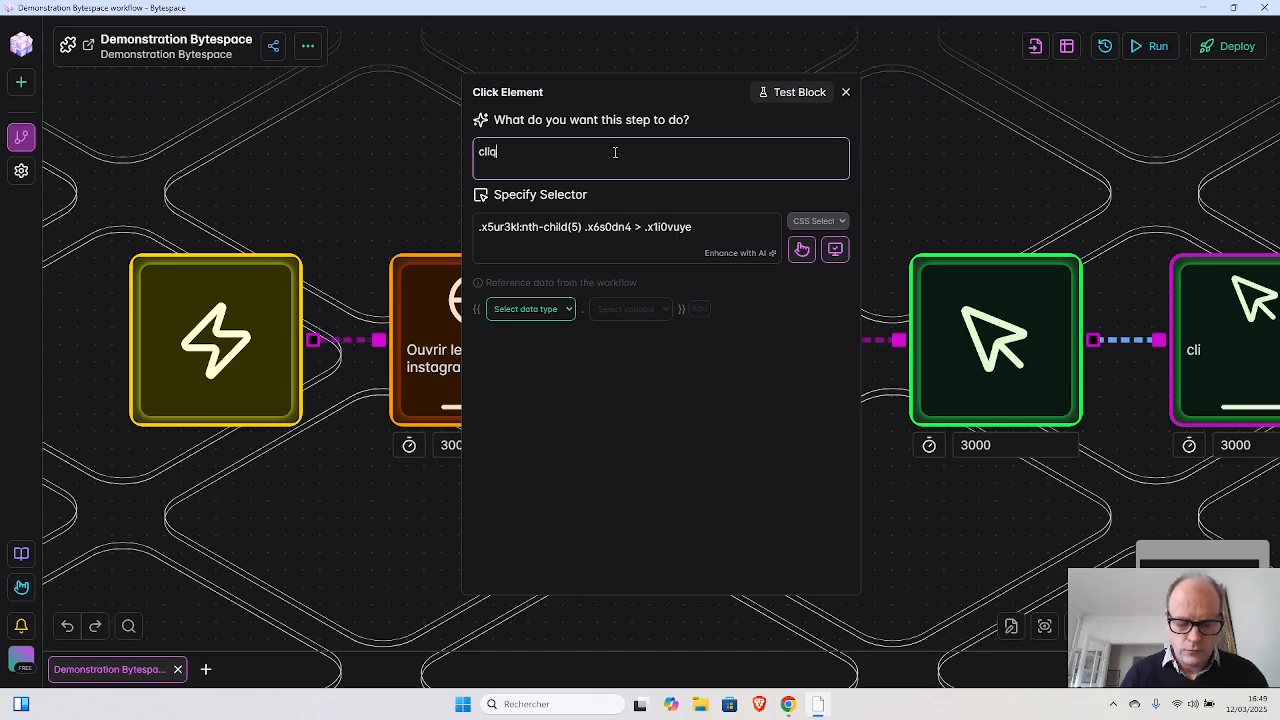
text(uer sur l)
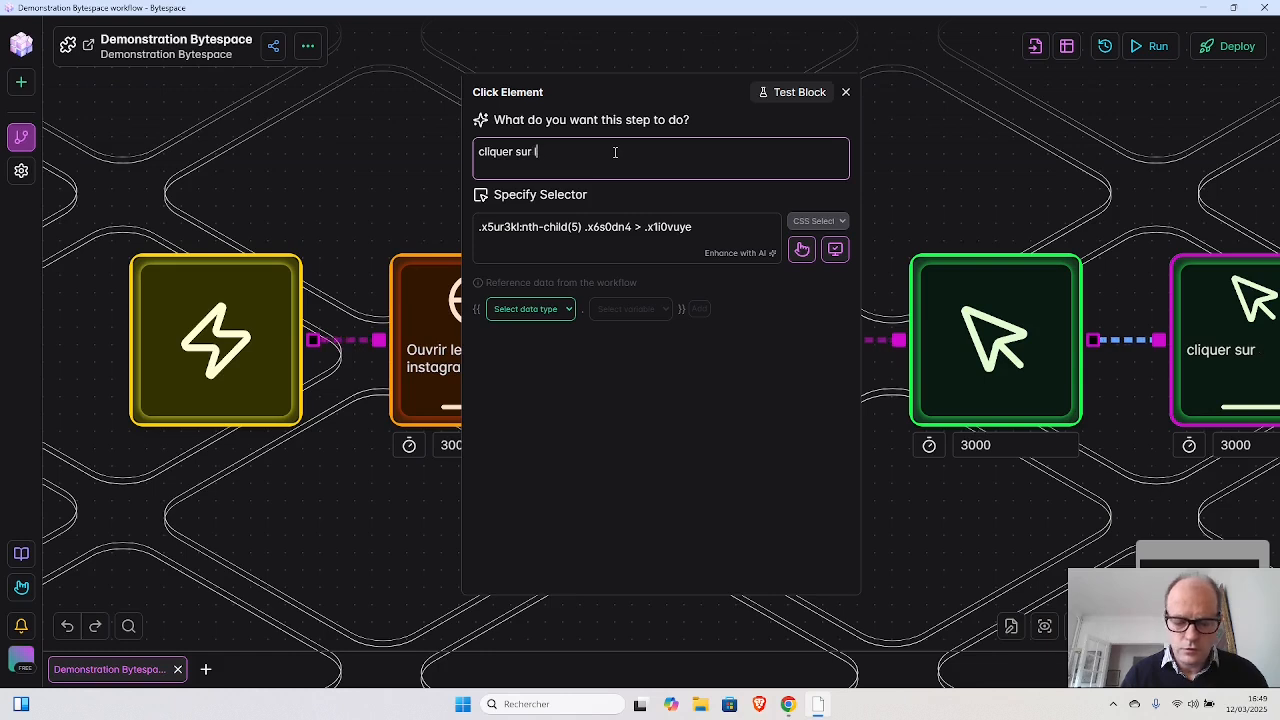
text(e champ )
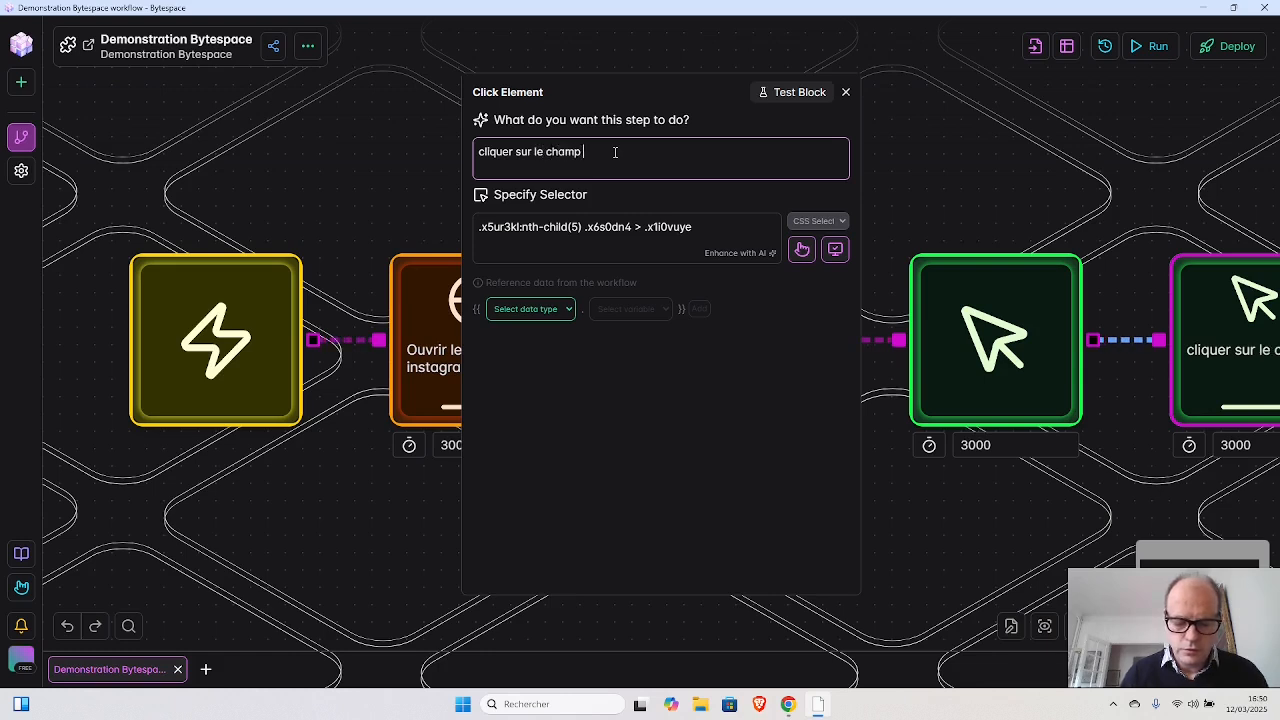
text(commentaire)
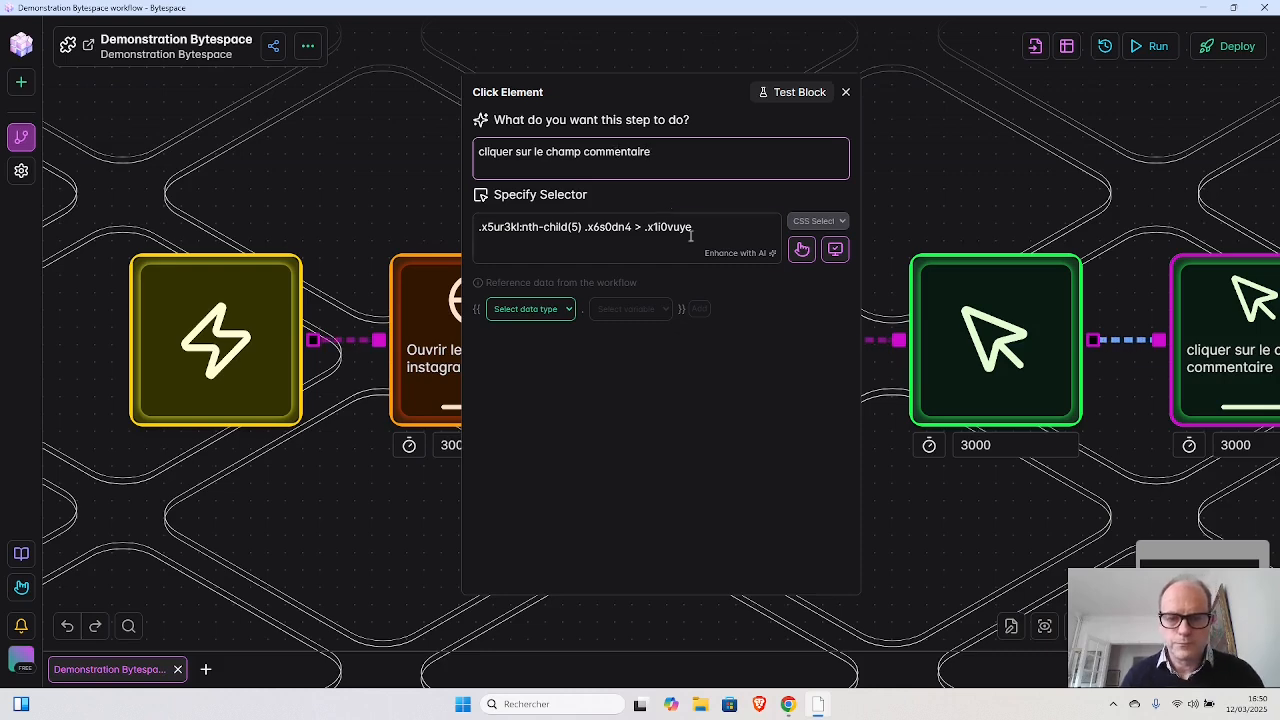
click(846, 92)
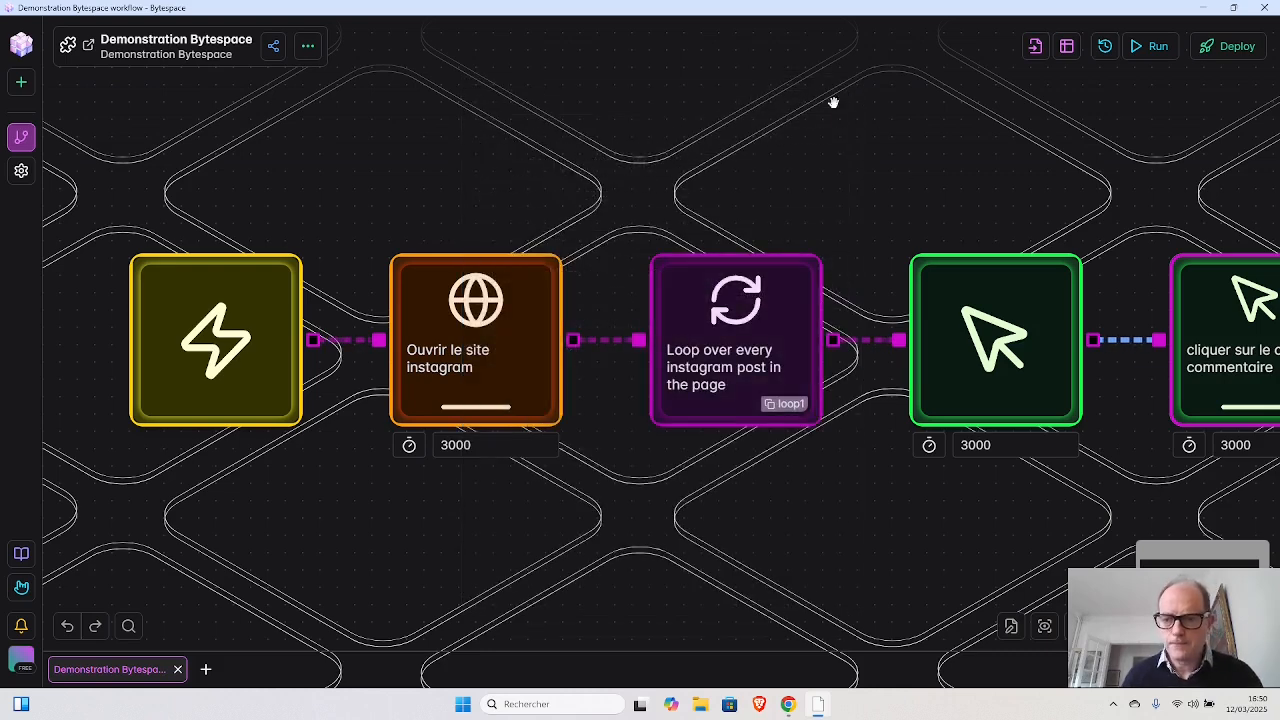
- Check the description in the open Instagram post, then add a Get Text block after the "cliquer sur le champ commentaire" block
scroll(866, 231, down, 1)
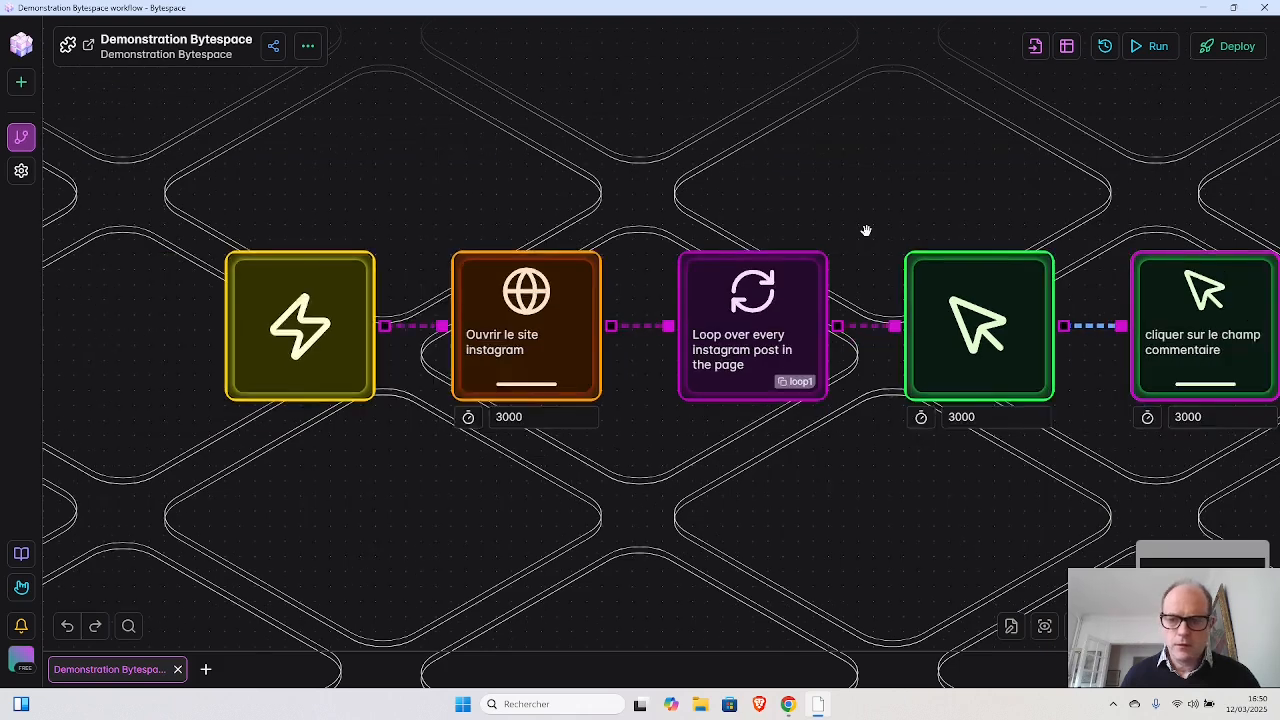
scroll(866, 229, down, 2)
drag(889, 203, 526, 217)
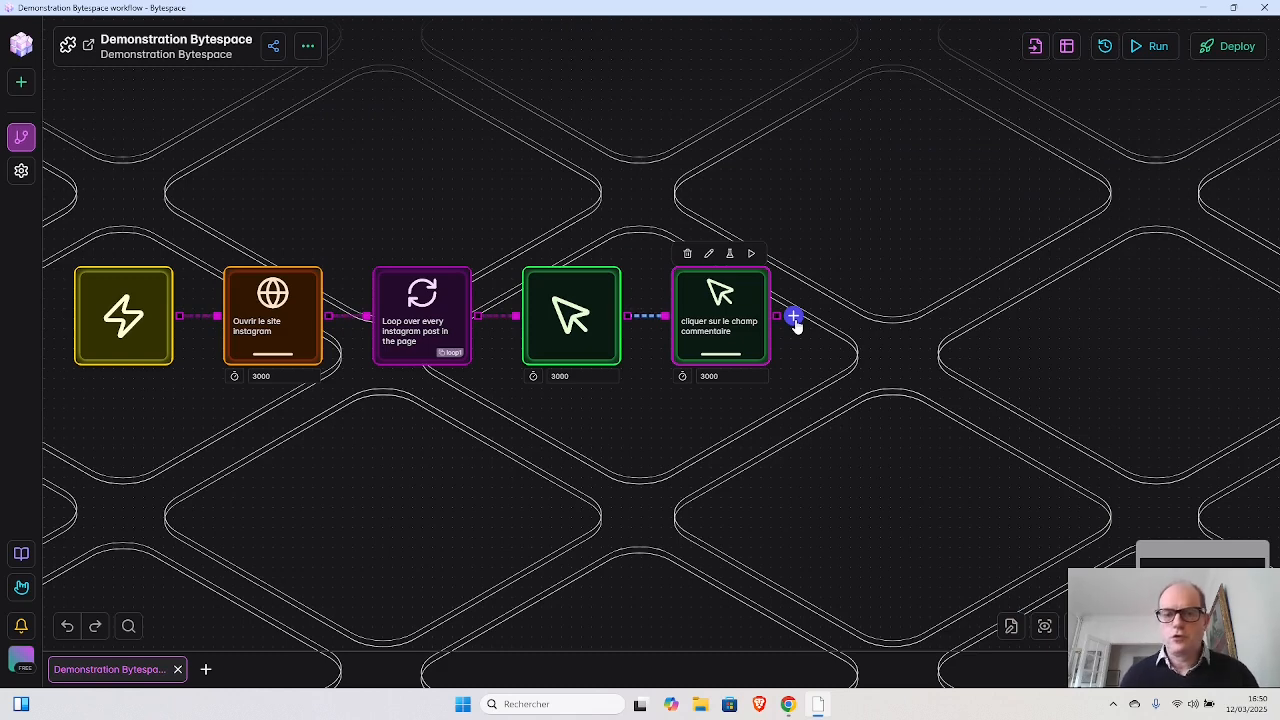
key(alt+Tab)
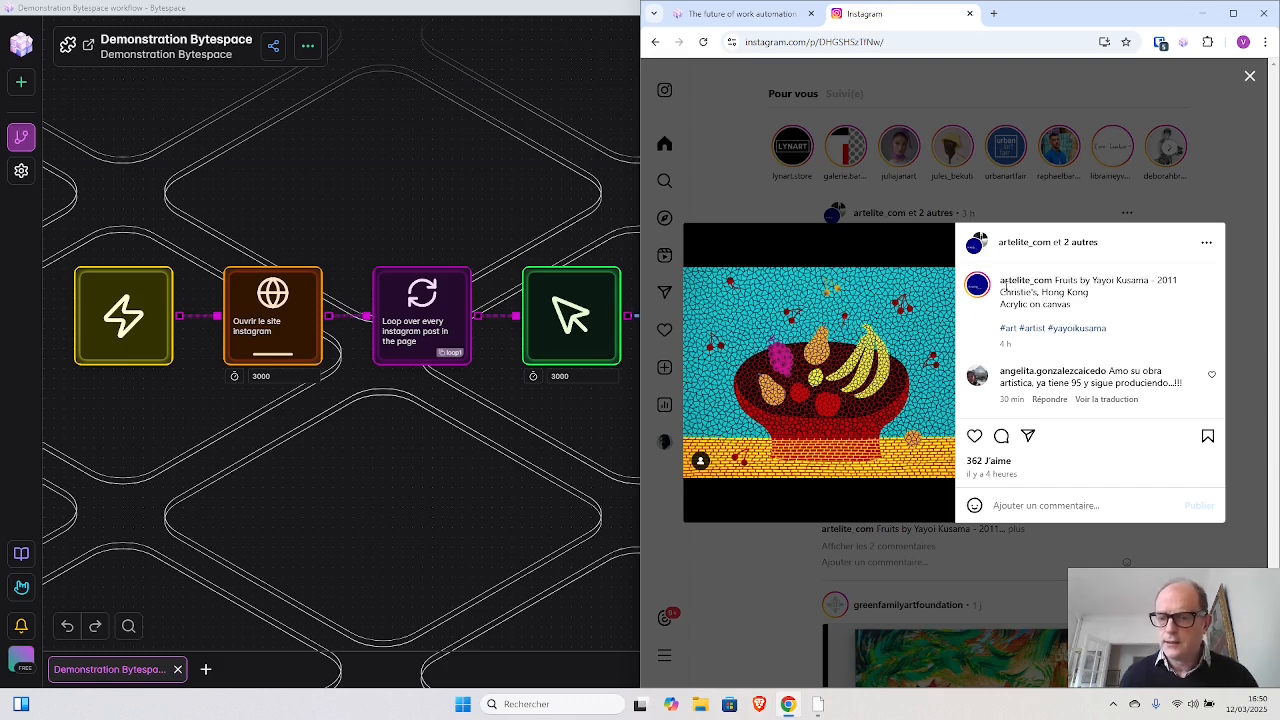
mouse_move(1005, 285)
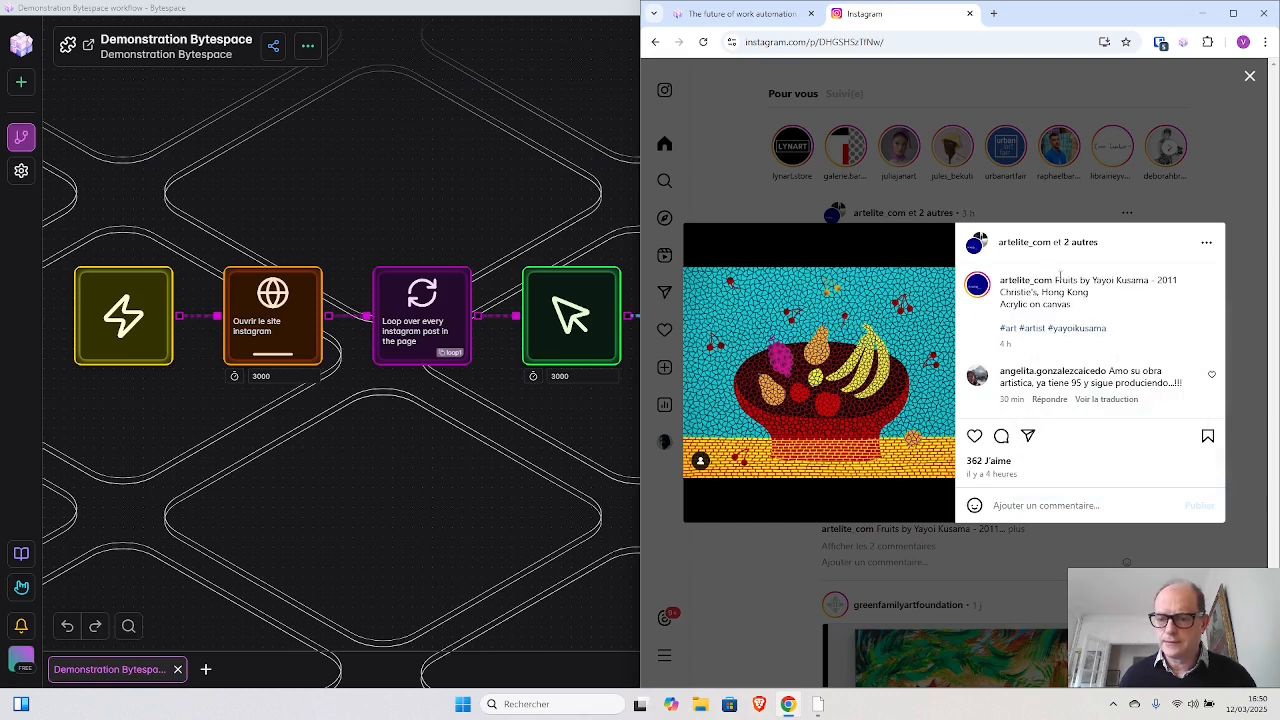
click(574, 380)
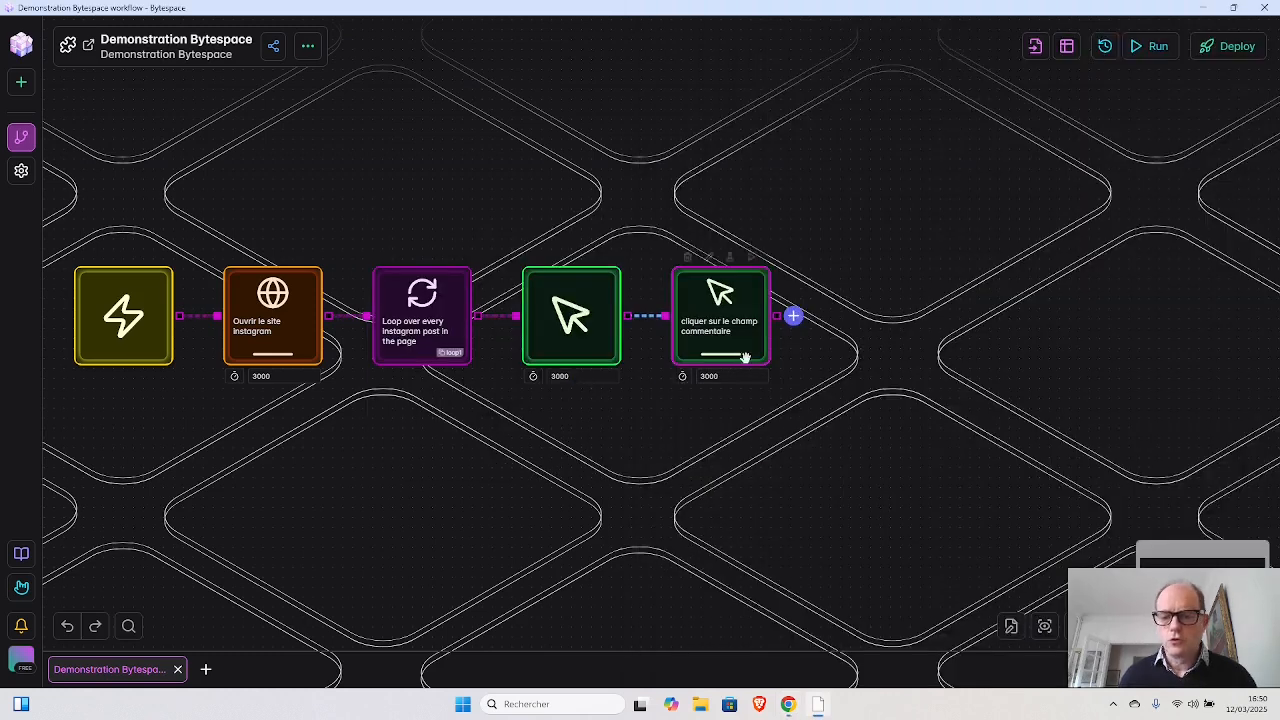
click(793, 316)
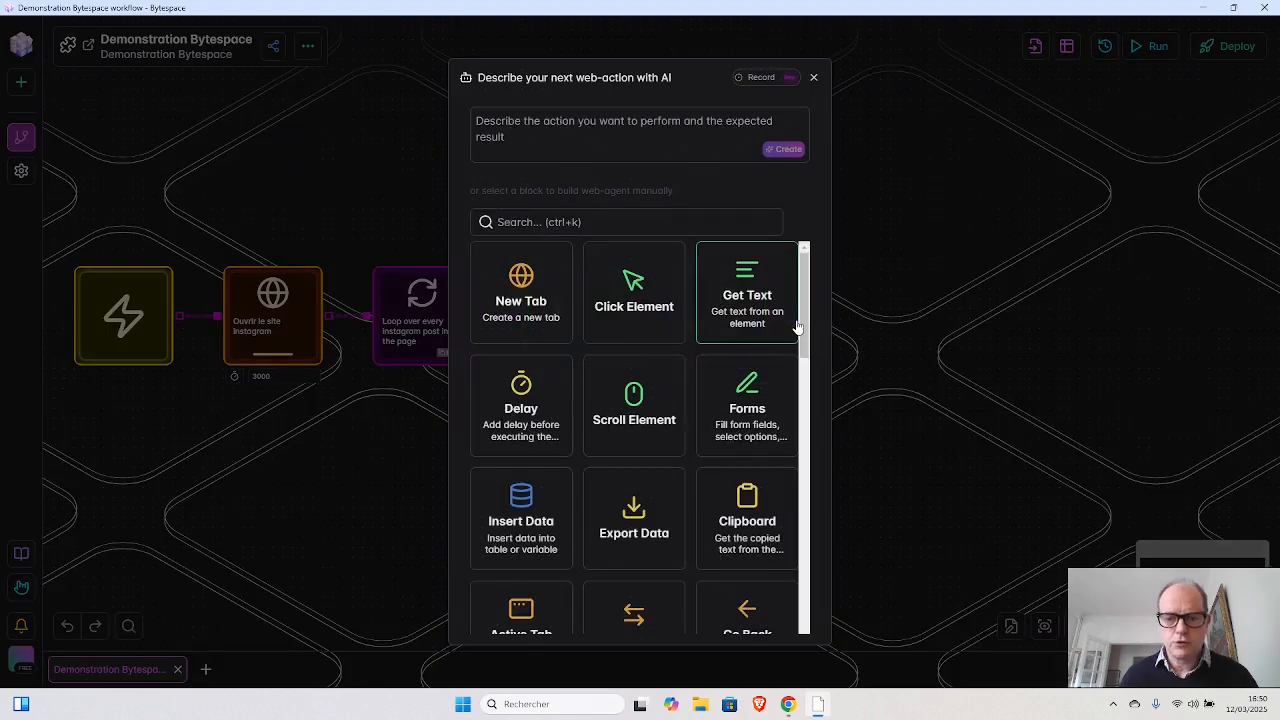
click(749, 302)
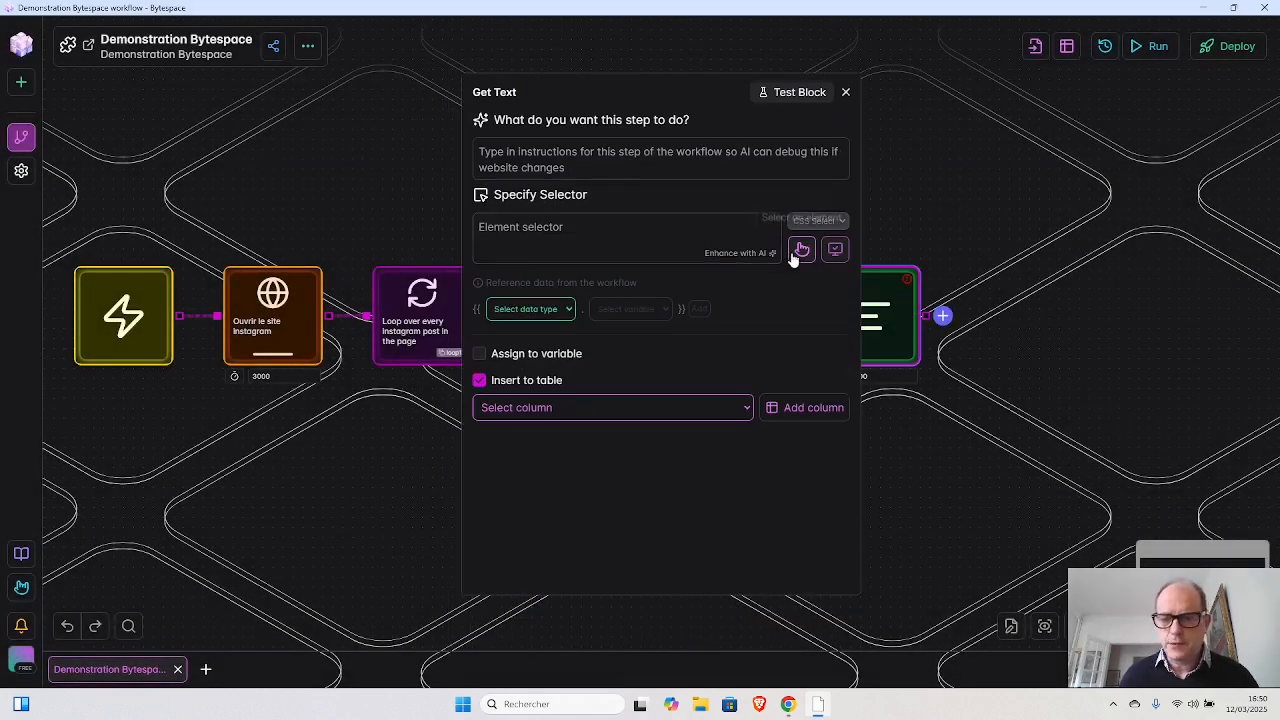
- Describe the Get Text block as "Prendre la description de l'image"
click(639, 157)
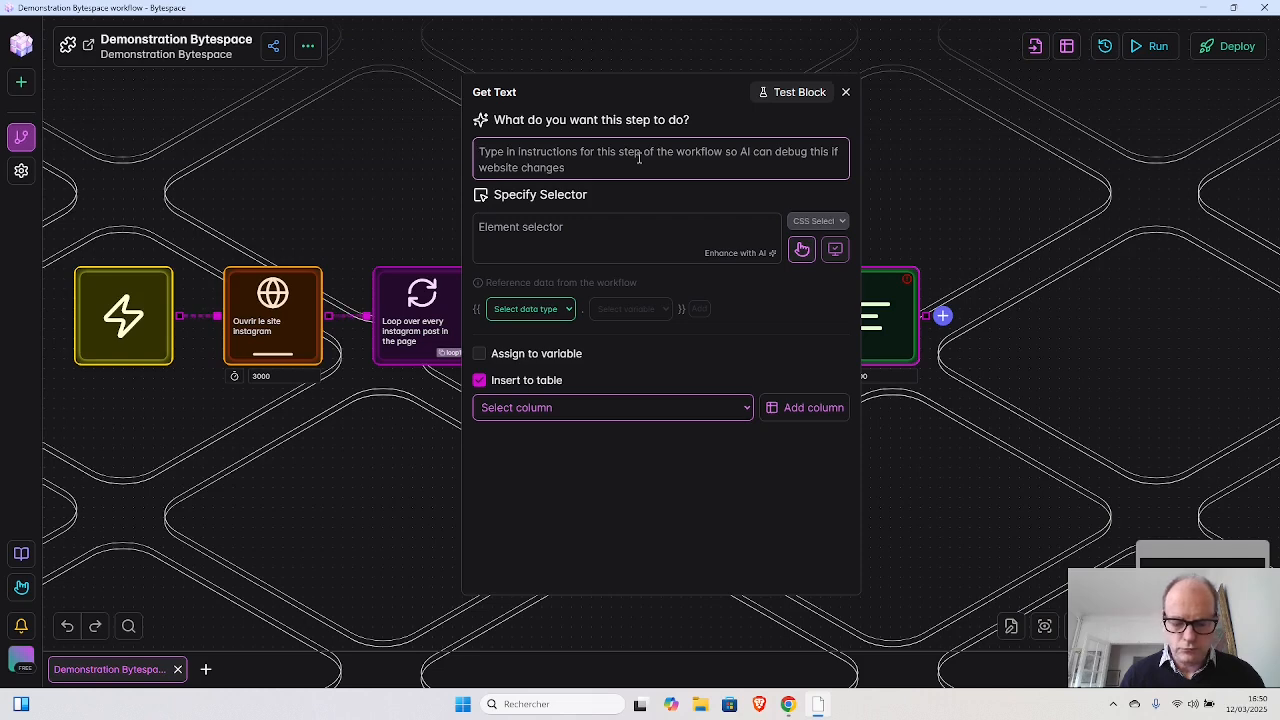
text(C)
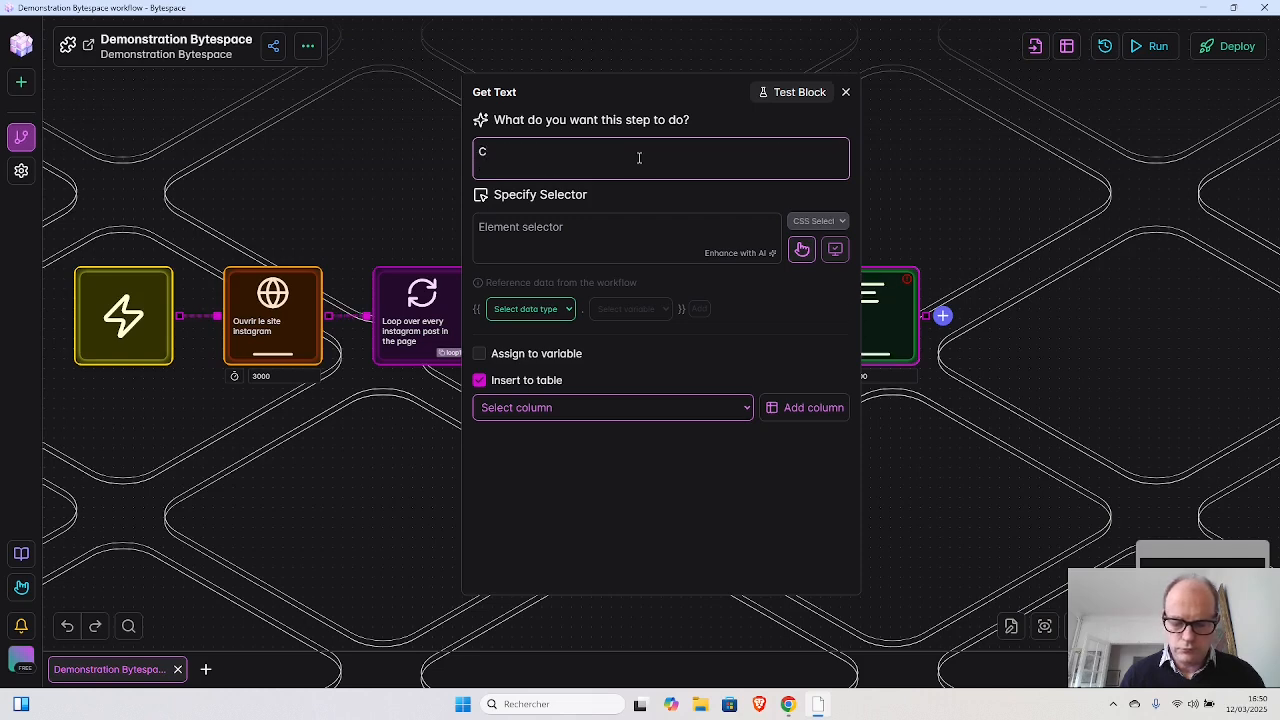
key(BackSpace)
text(re)
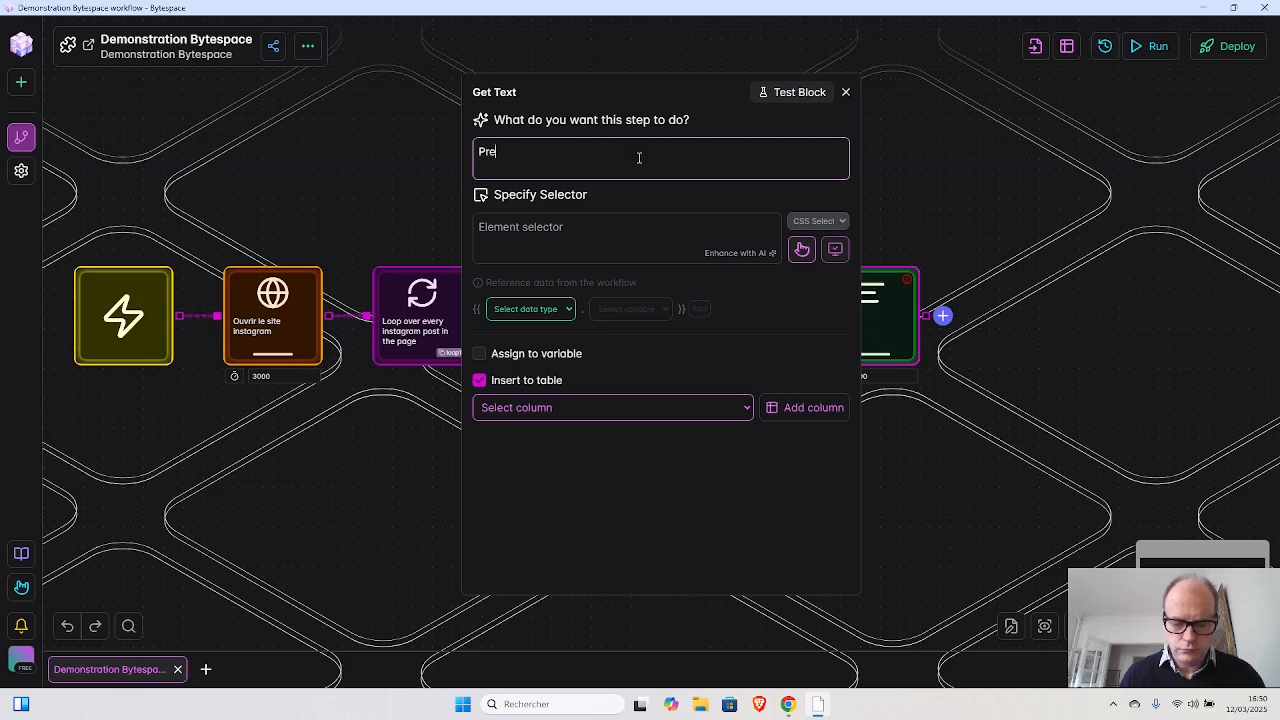
text(ndre la )
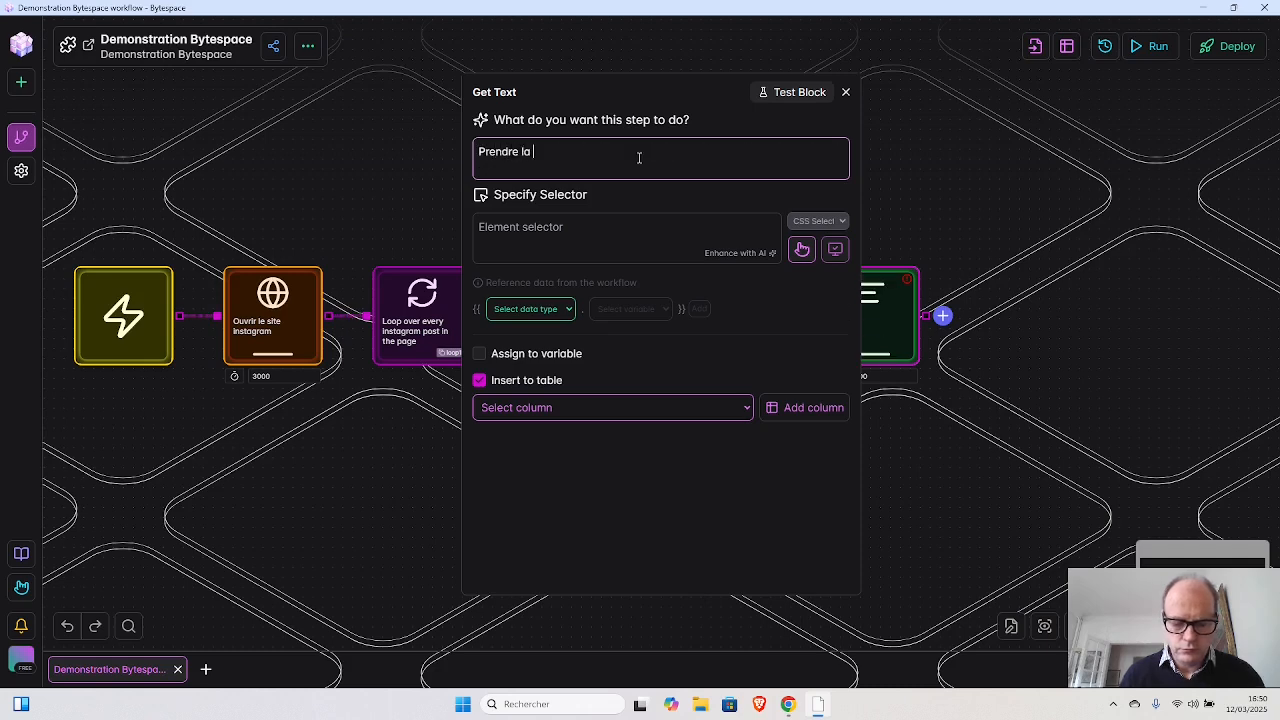
text(descript)
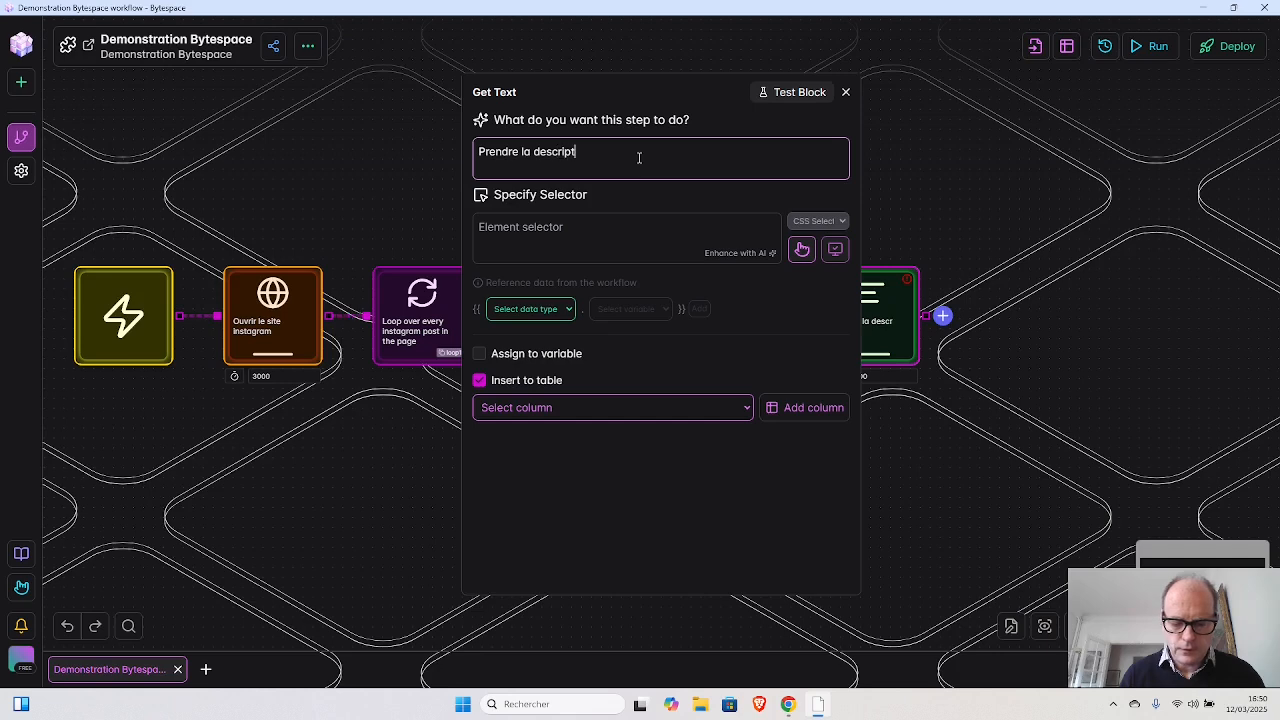
text(ion de)
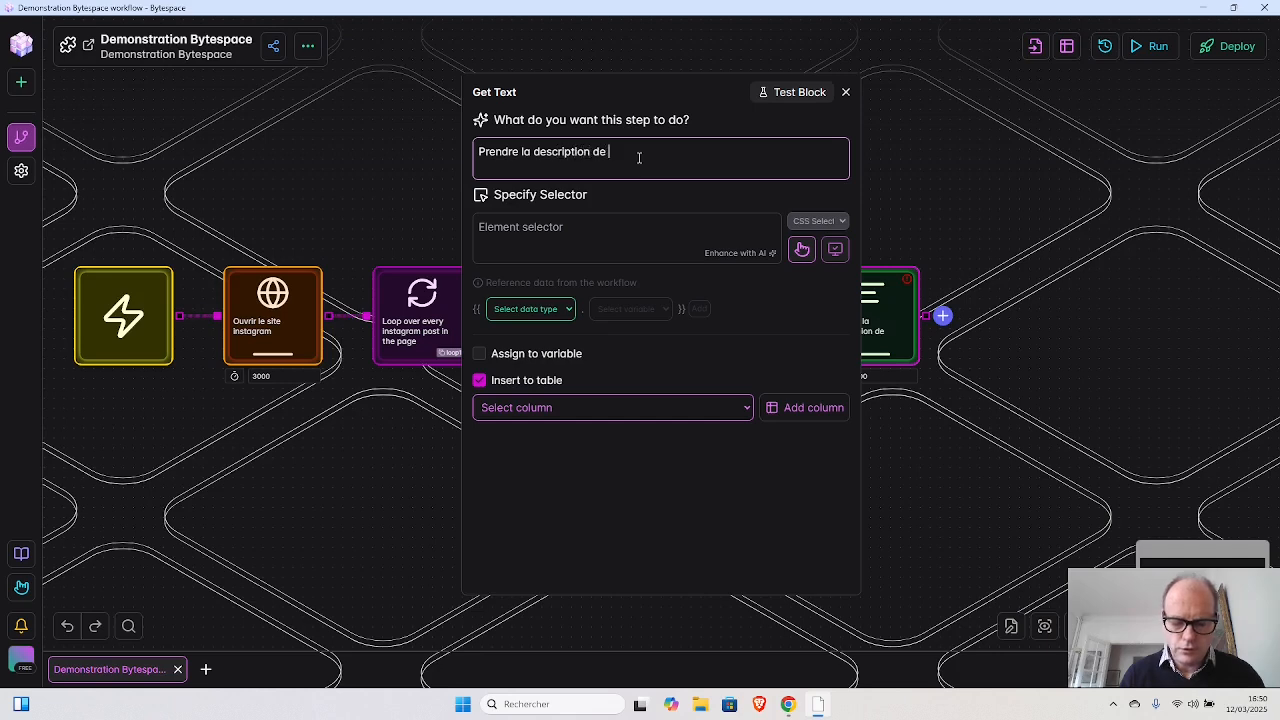
text( l'image)
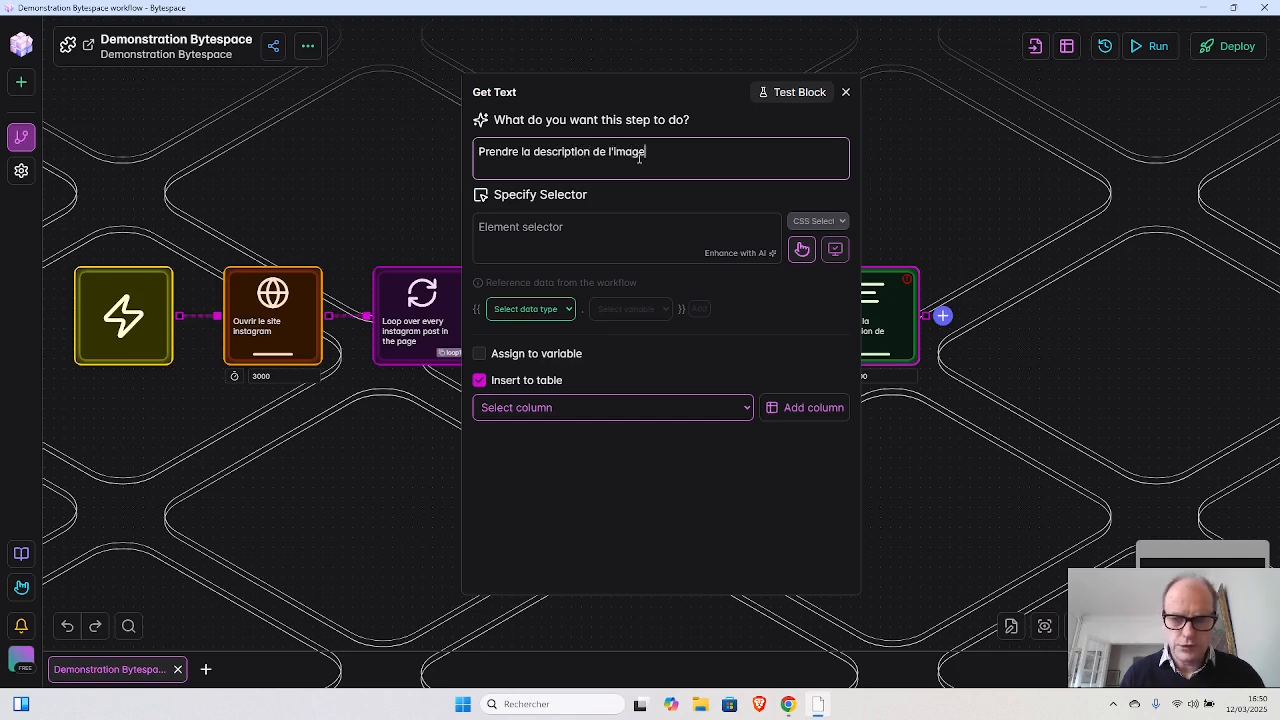
- Pick the description area of the open Instagram post with list selection disabled and submit it as the Get Text block's selector
click(802, 249)
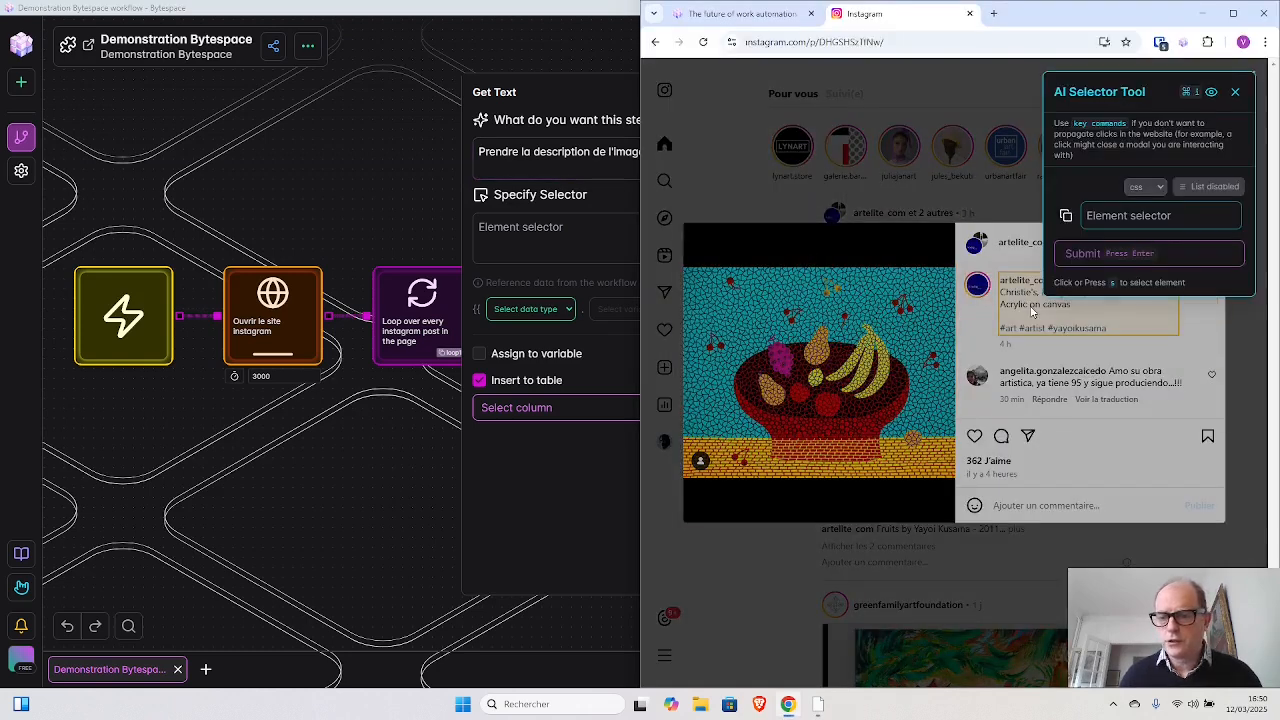
click(982, 328)
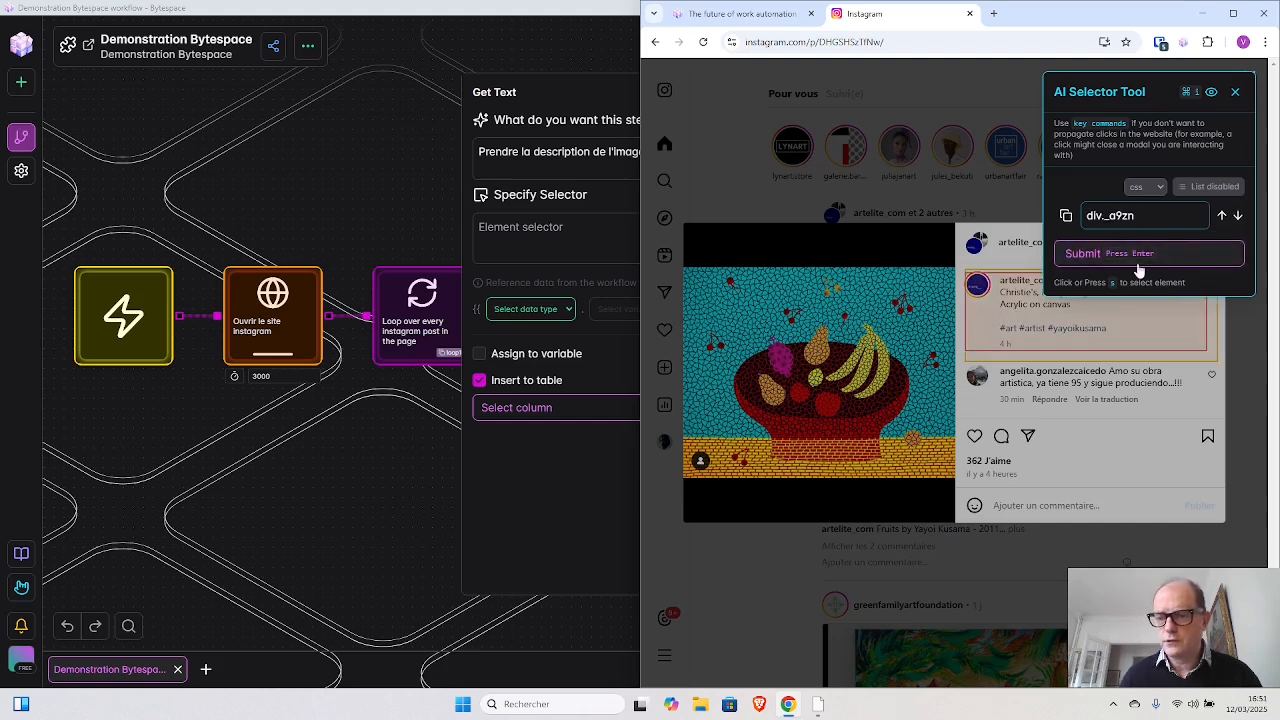
click(1074, 256)
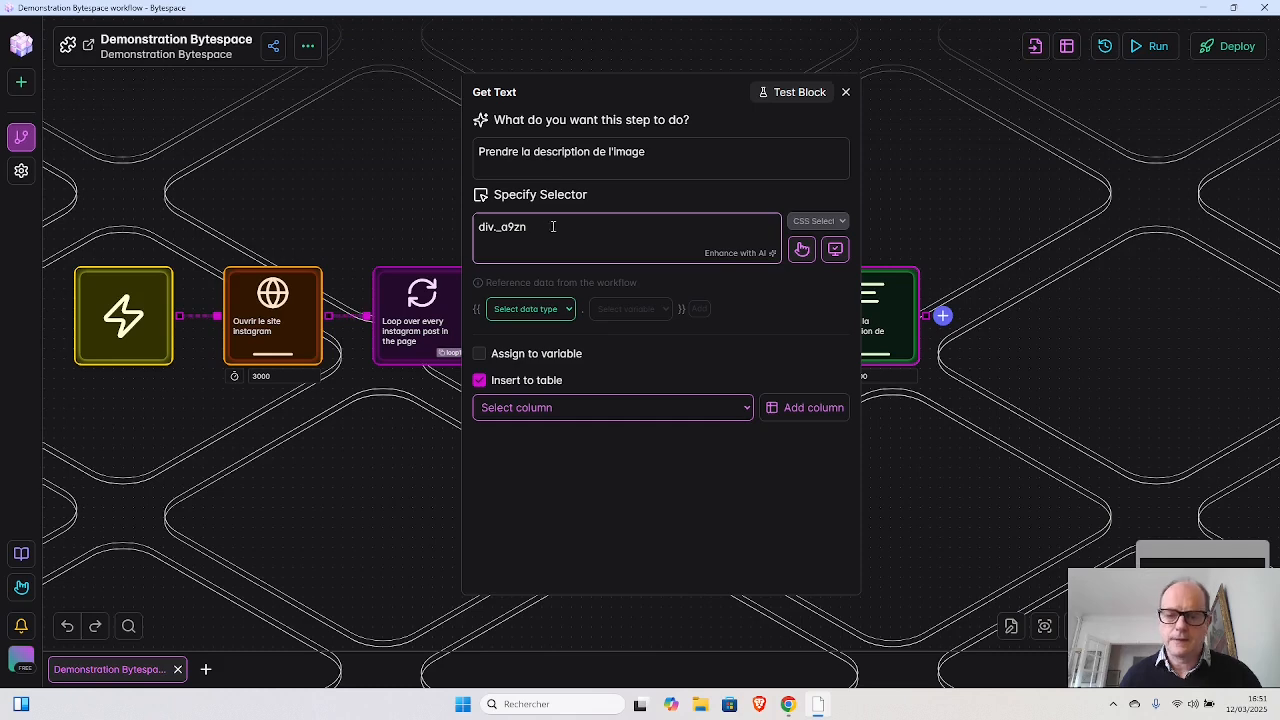
- Enhance the Get Text block's selector with AI and close the block's settings
click(757, 260)
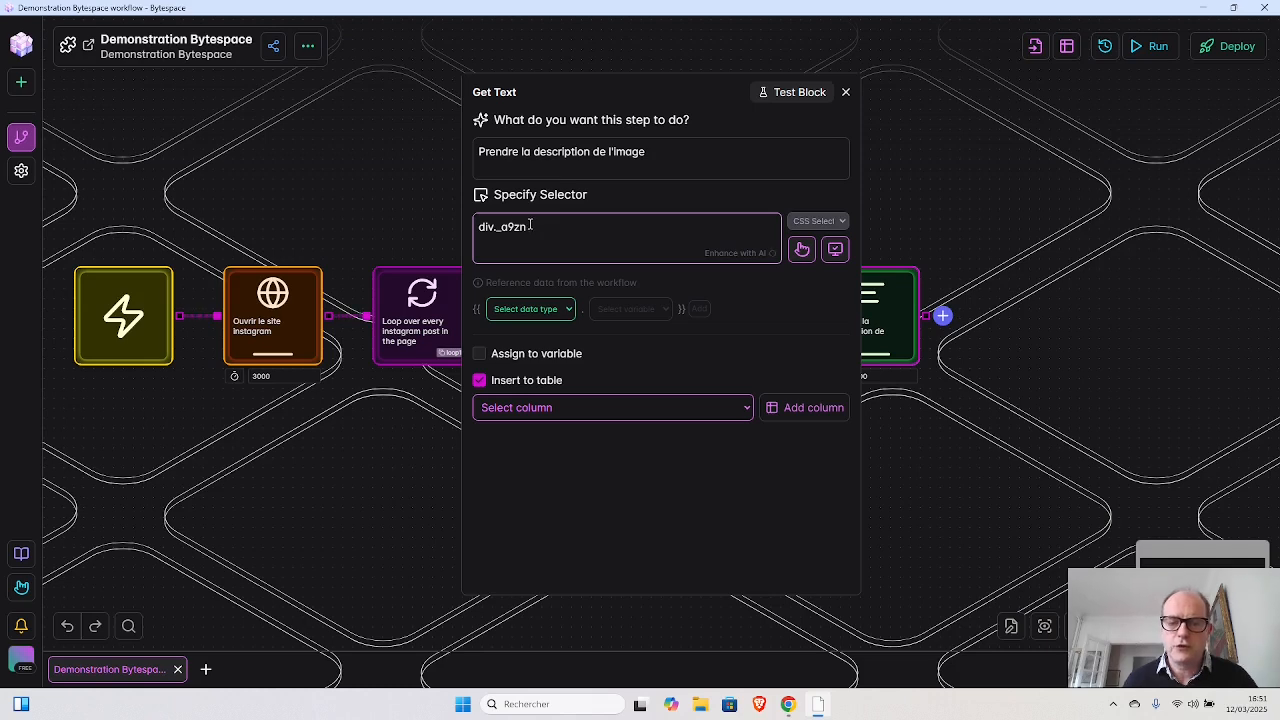
key(alt+Tab)
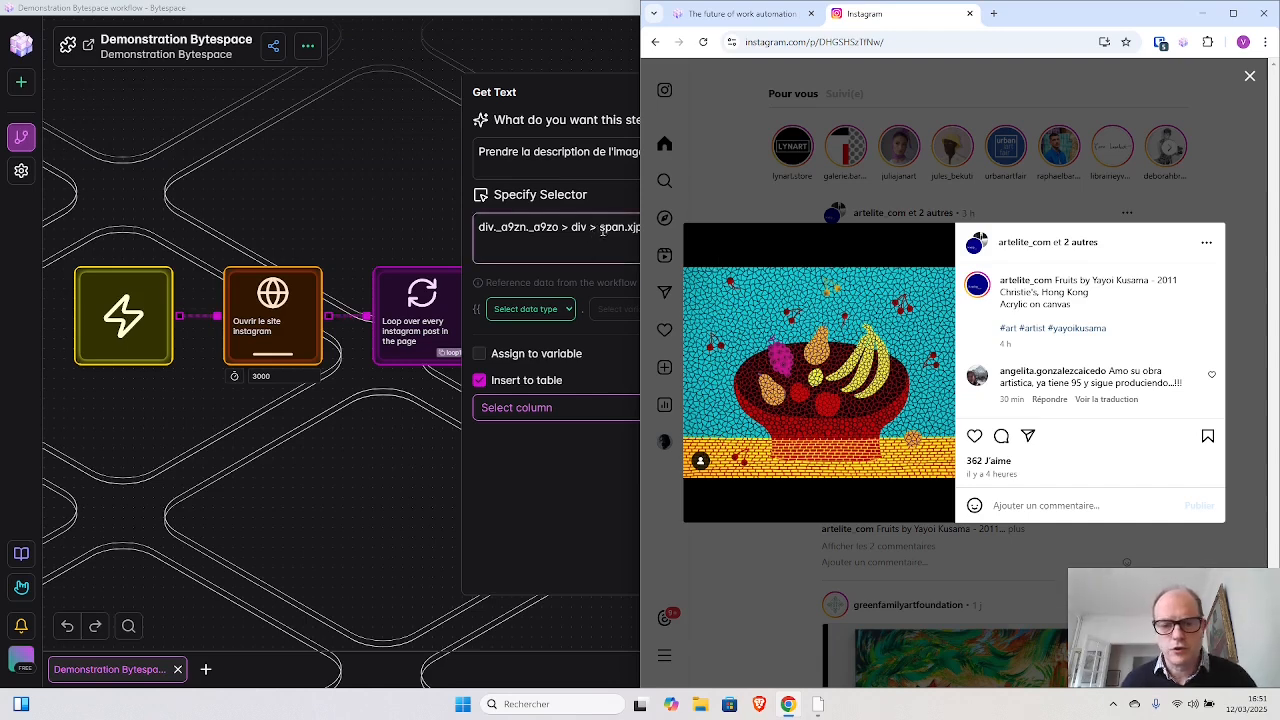
click(590, 50)
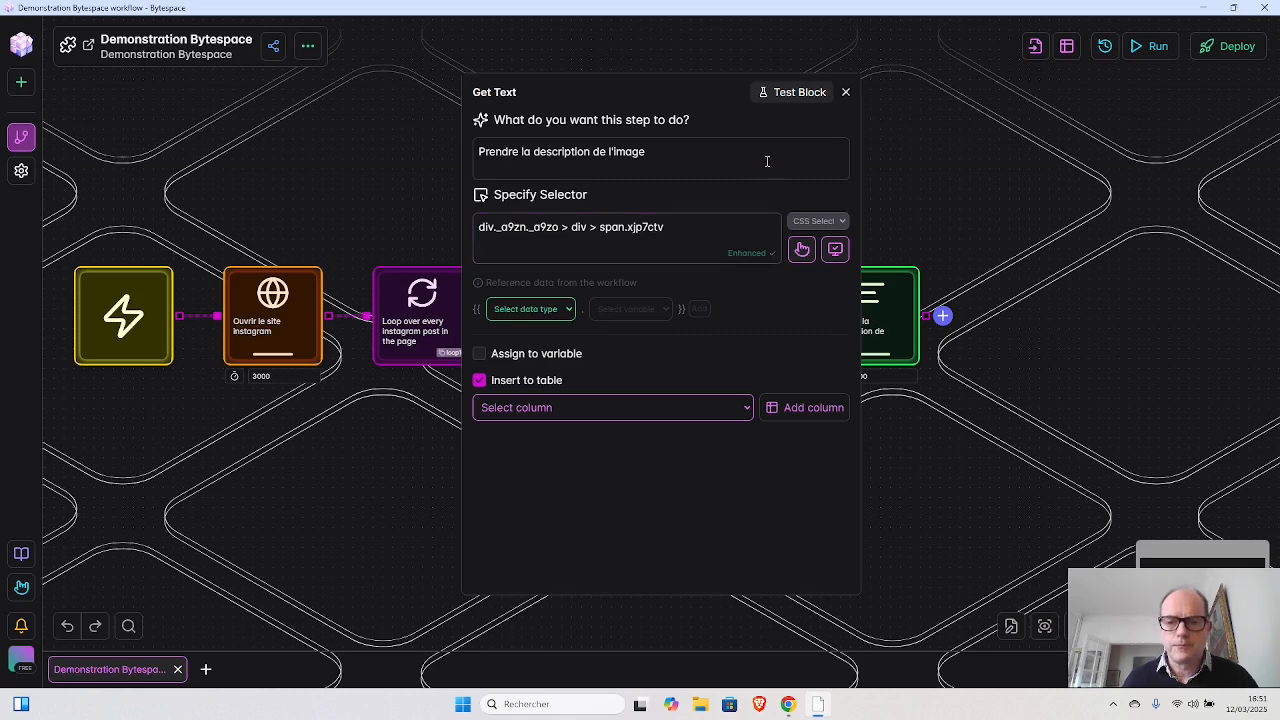
click(845, 92)
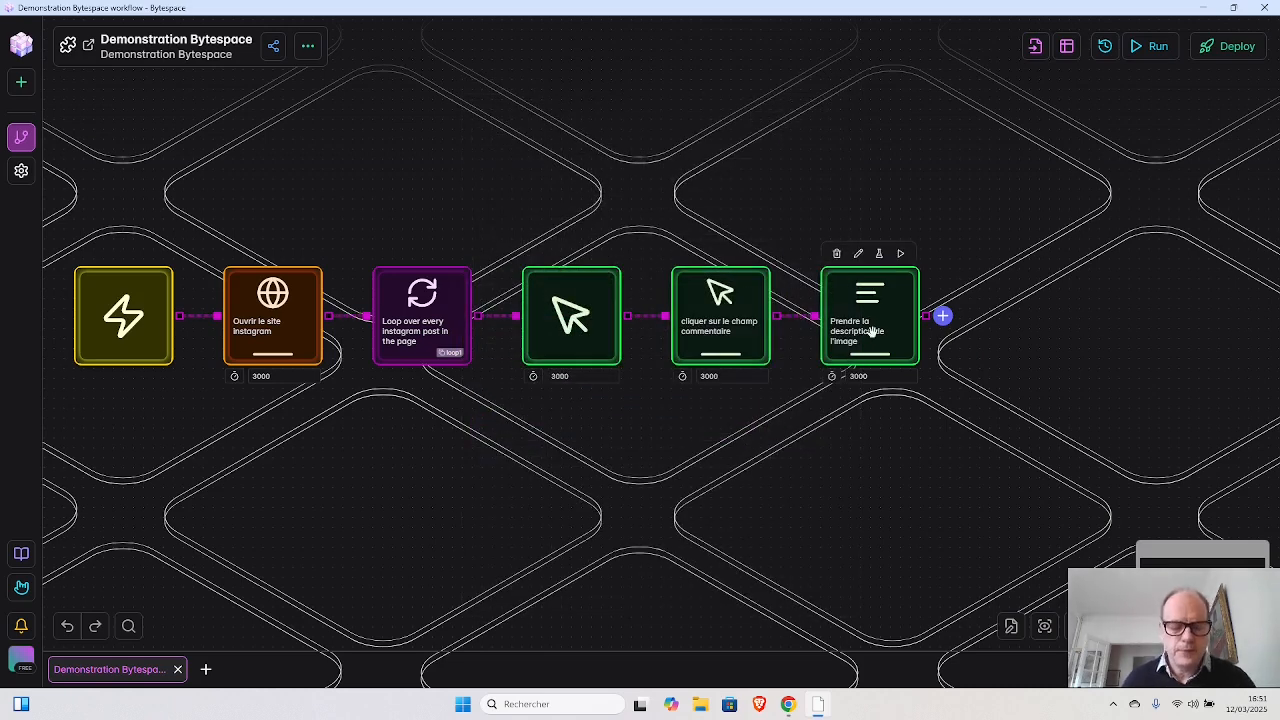
- Move the "cliquer sur le champ commentaire" block up out of the workflow row
key(alt+Tab)
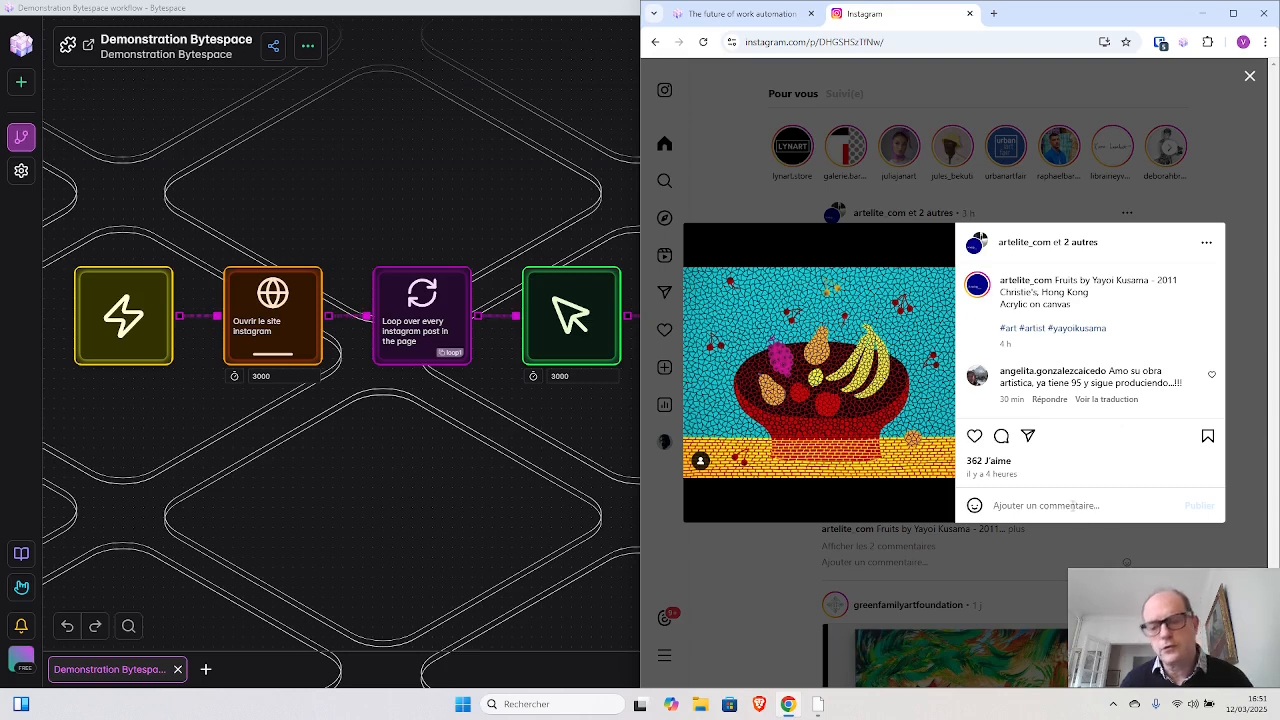
click(557, 471)
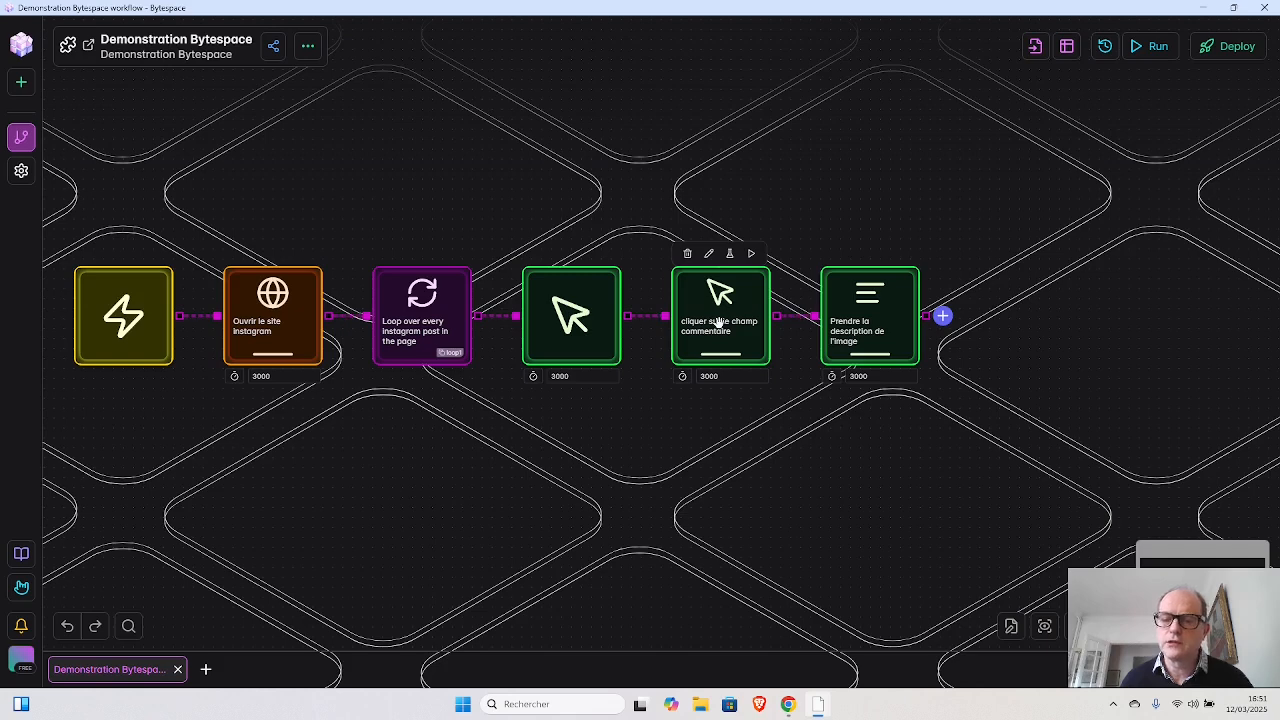
click(718, 322)
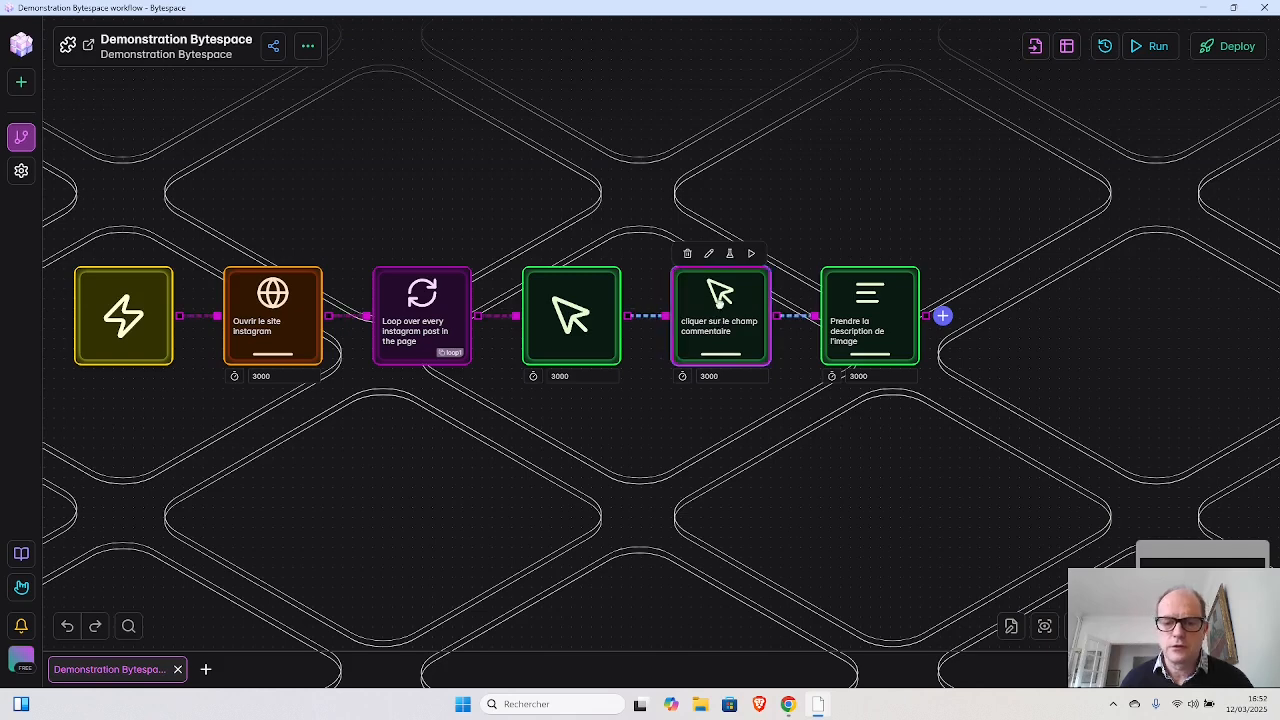
drag(719, 303, 731, 136)
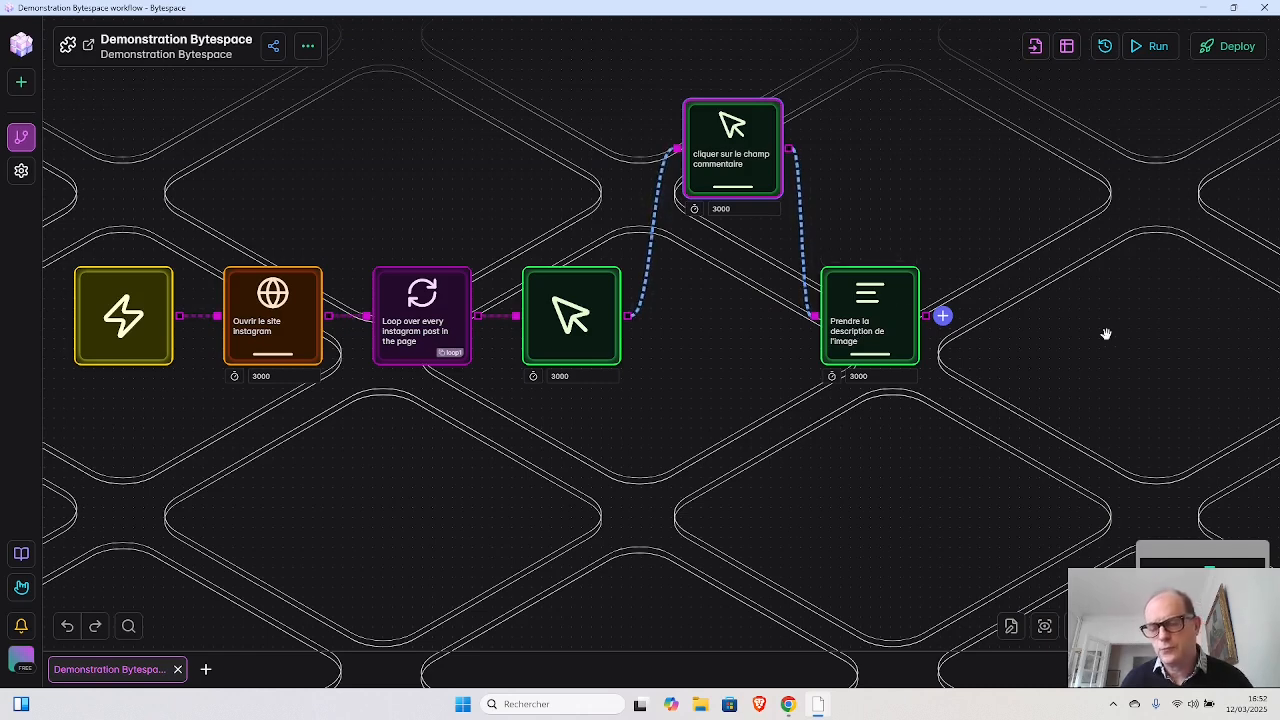
- Remove both connections of the "cliquer sur le champ commentaire" block and link the first Click Element block directly to the Get Text block, moved closer
mouse_move(908, 329)
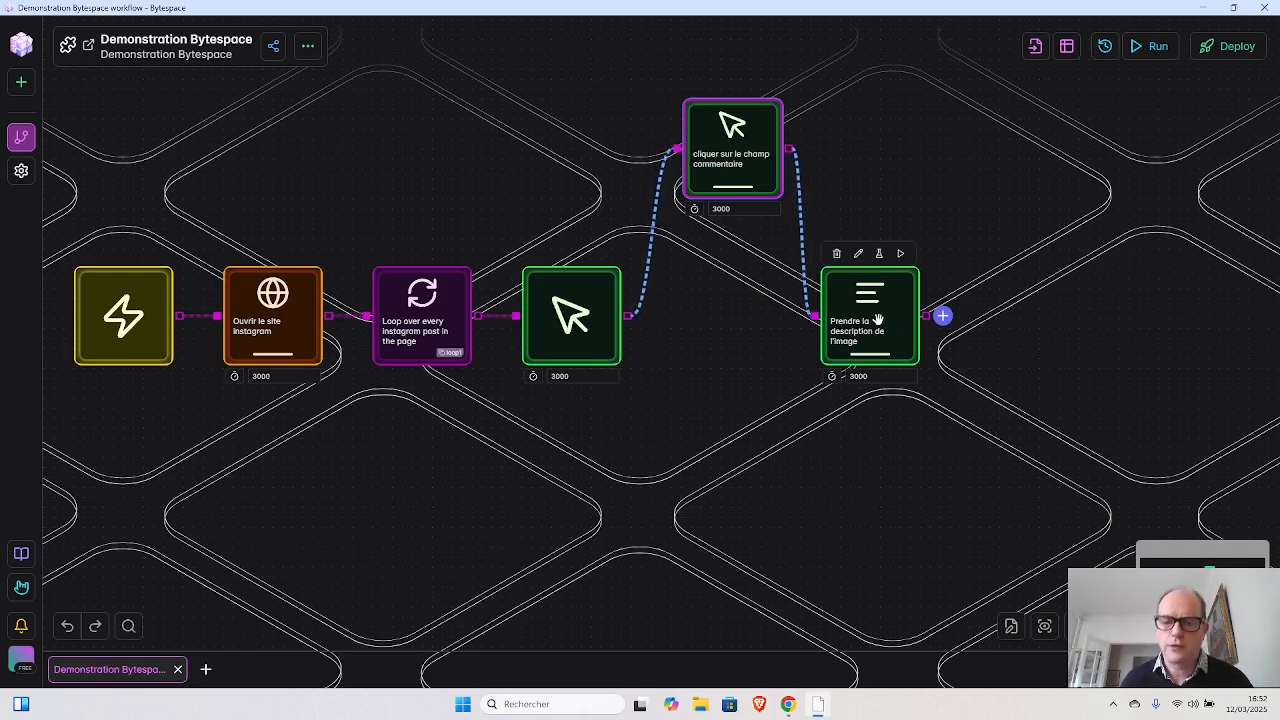
mouse_move(720, 148)
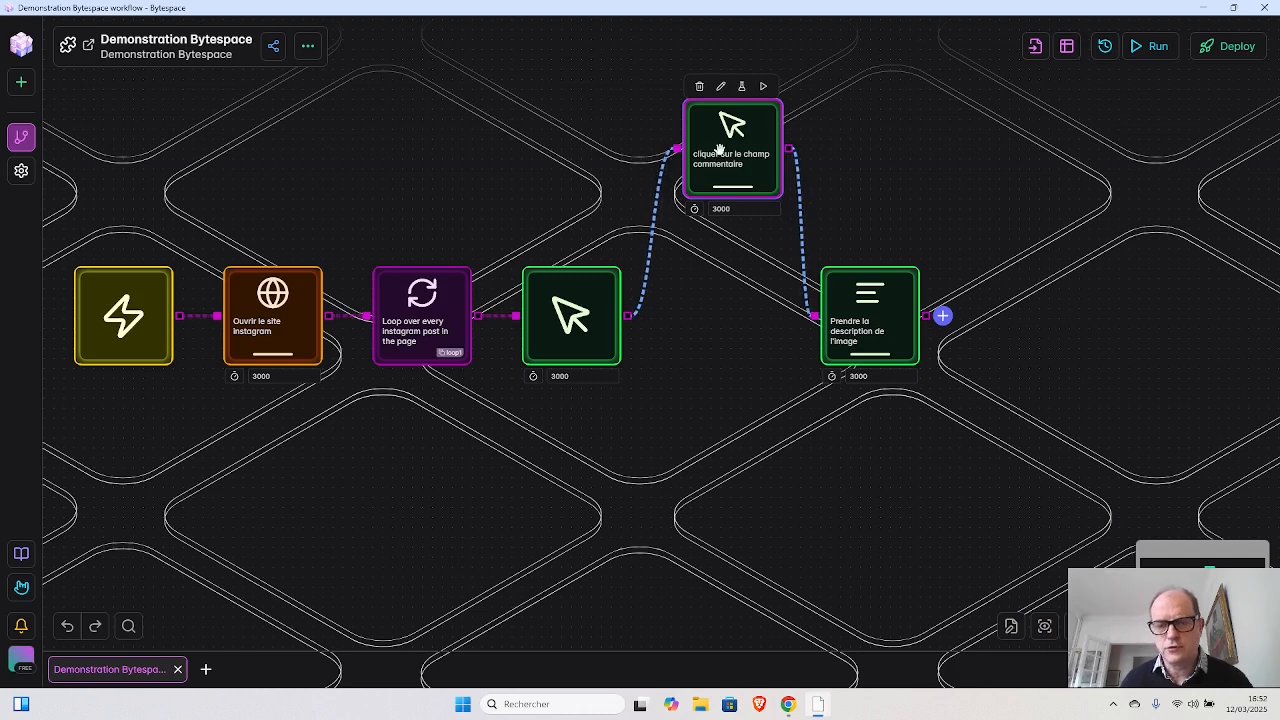
click(655, 236)
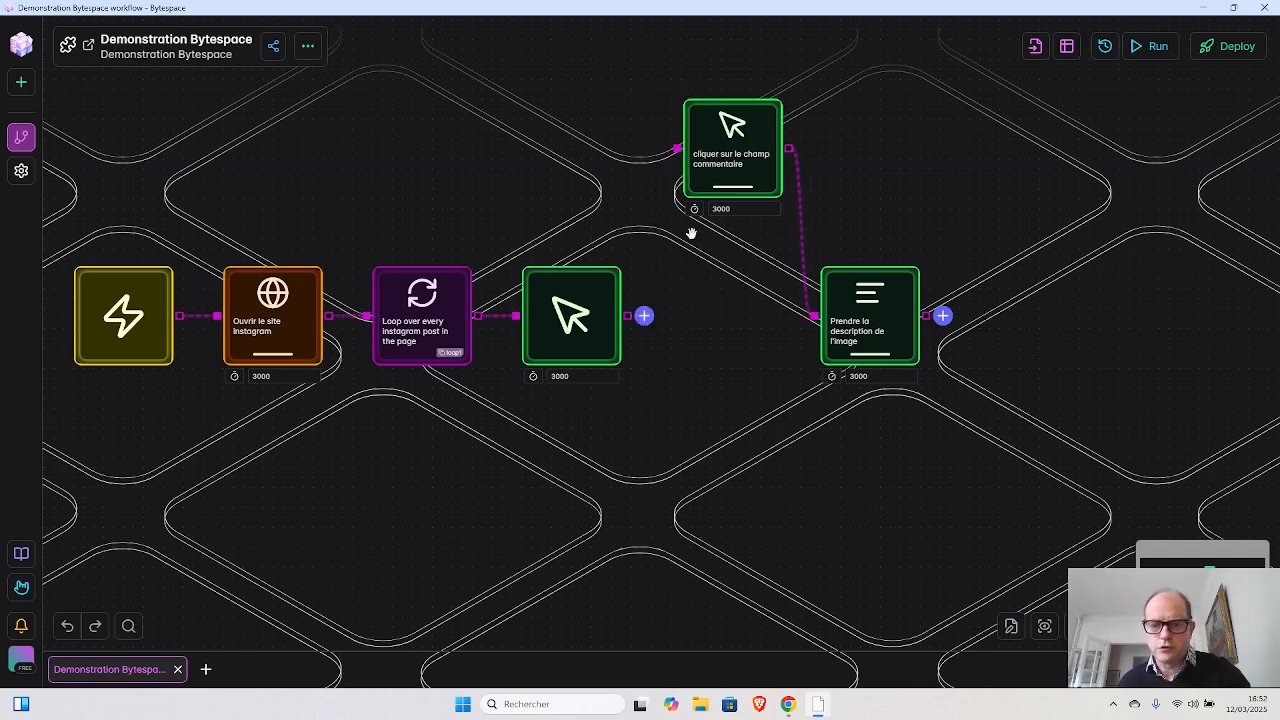
click(803, 261)
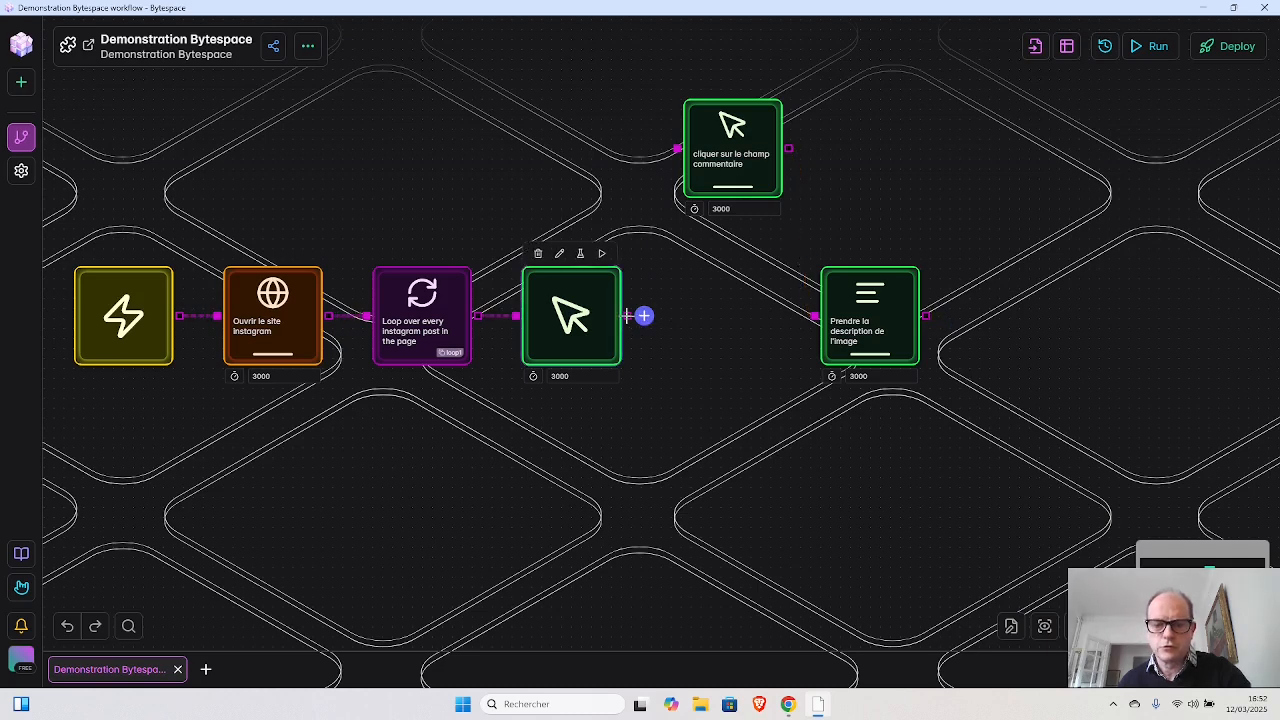
drag(628, 316, 735, 320)
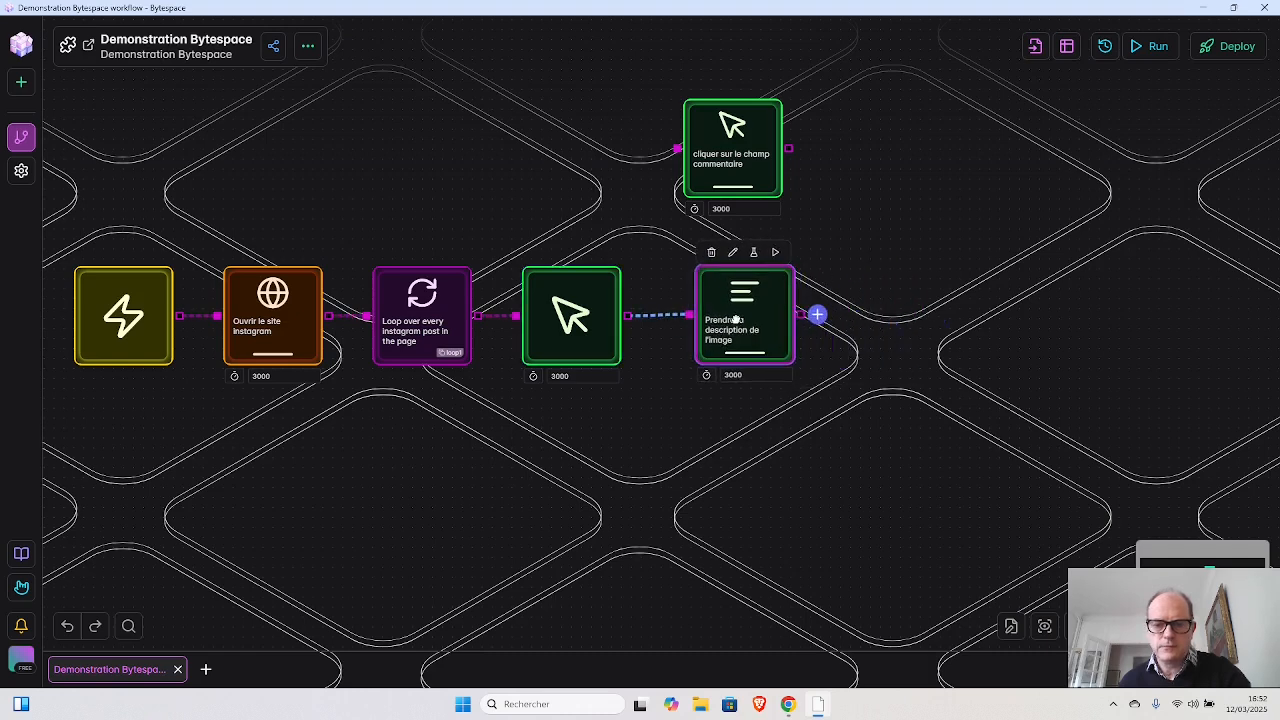
- Add an AI Block after the "Prendre la description de l'image" block and select gpt-4o mini as its model
click(817, 315)
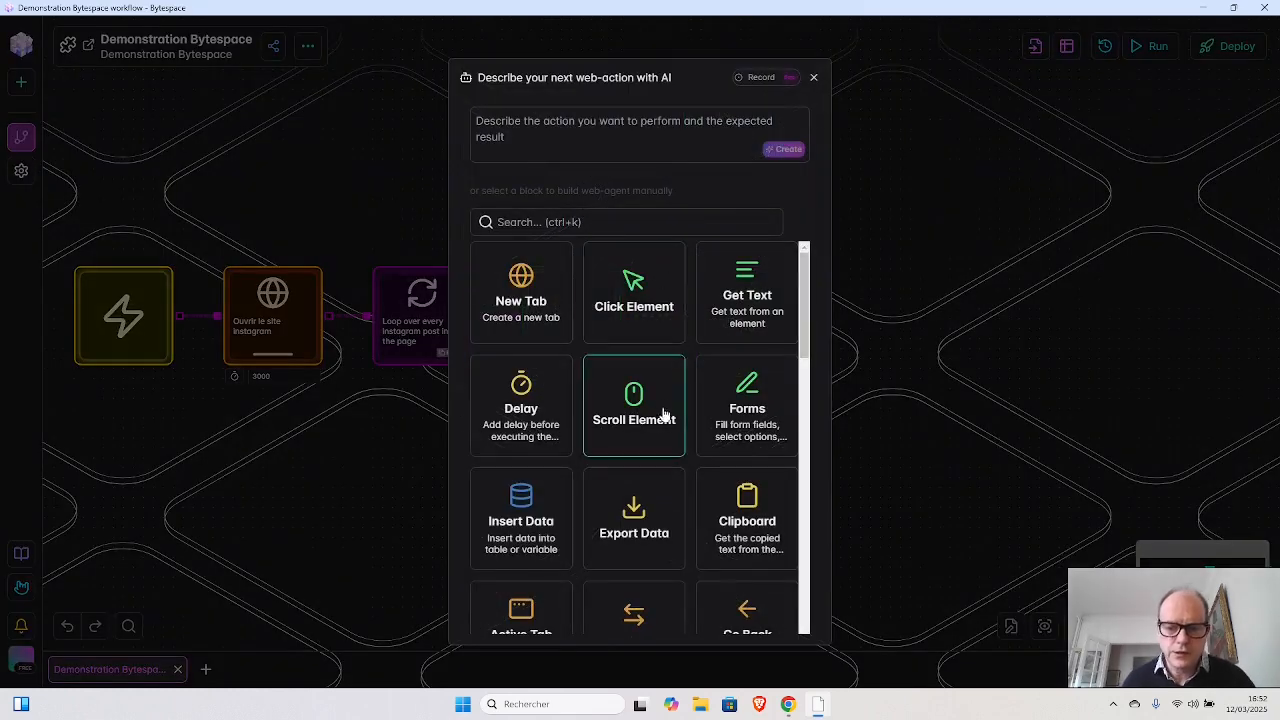
scroll(665, 418, down, 5)
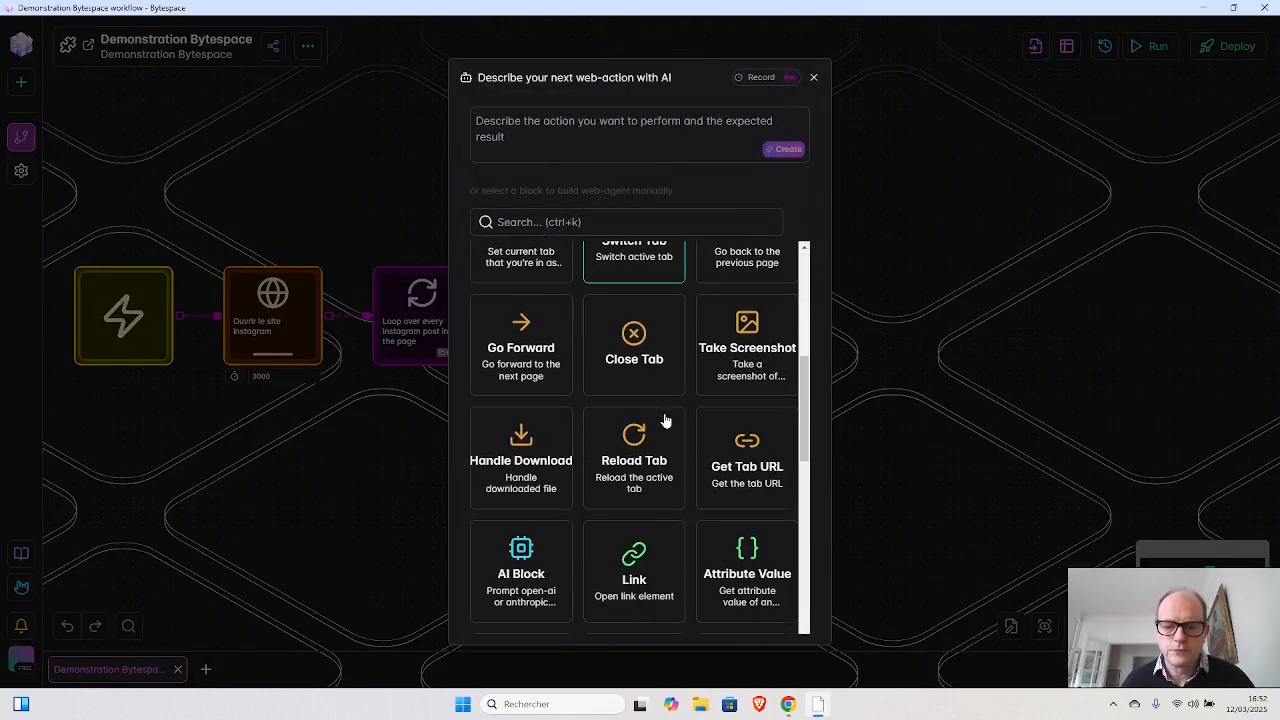
scroll(665, 420, down, 3)
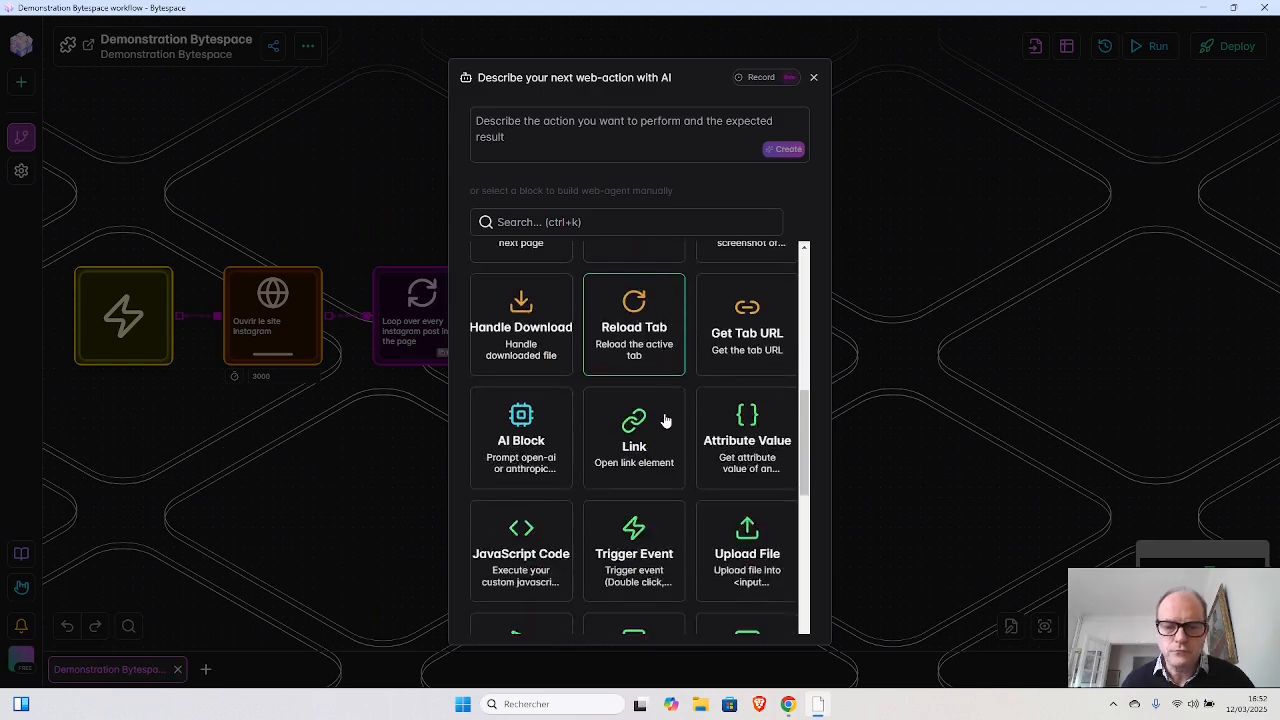
scroll(662, 420, down, 2)
click(514, 278)
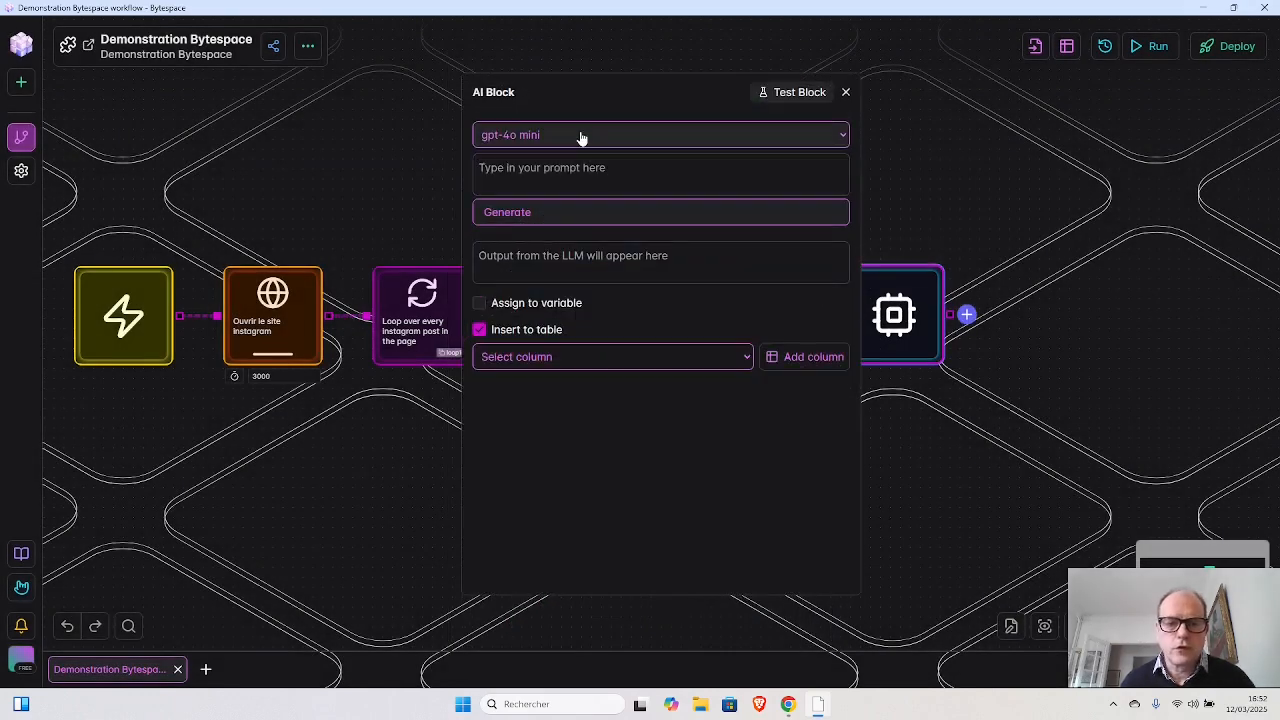
click(581, 136)
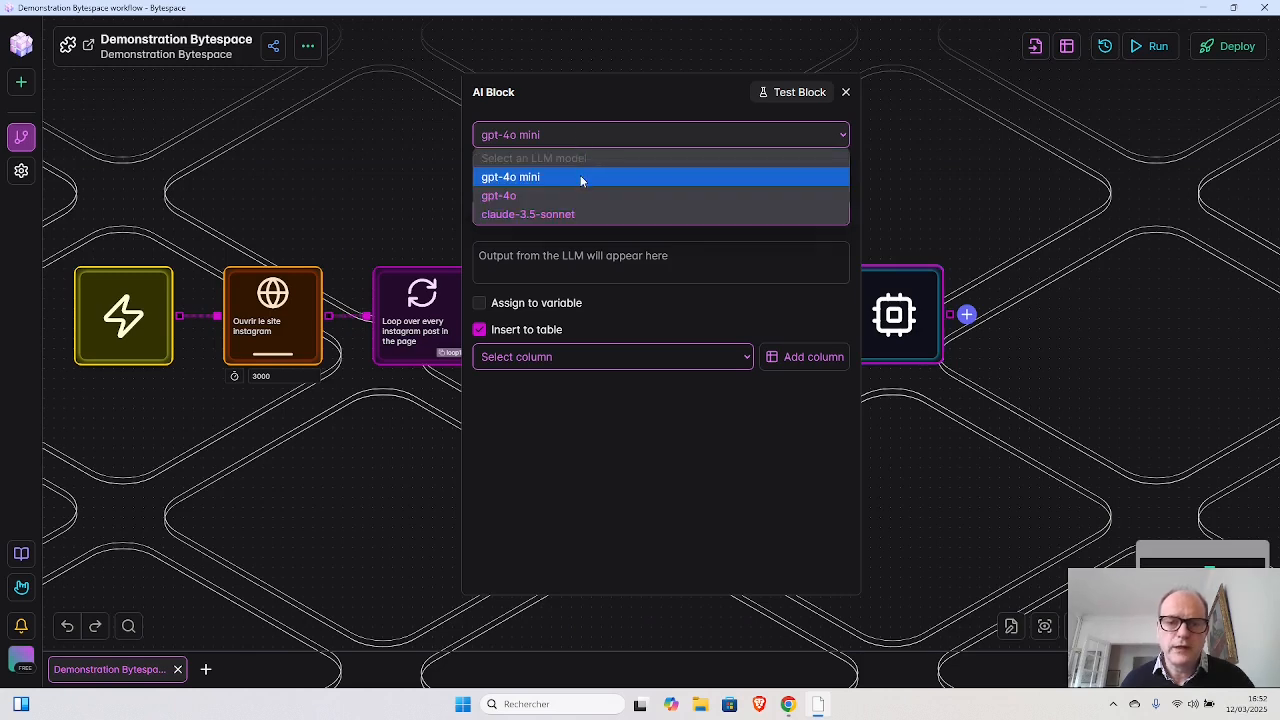
click(580, 177)
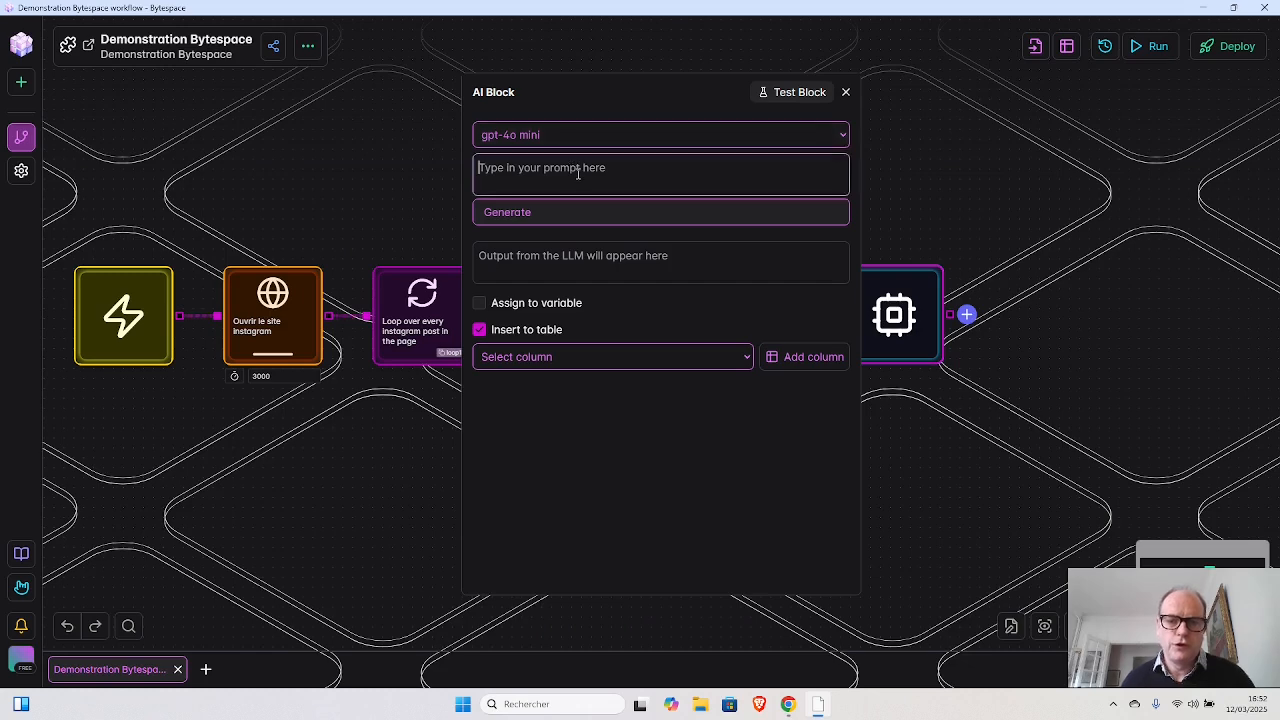
- Prompt the AI Block with "Analyse le contenu de la description de l'image et génère un petit commentaire adapté au contexte." and generate its output
click(578, 173)
text(A)
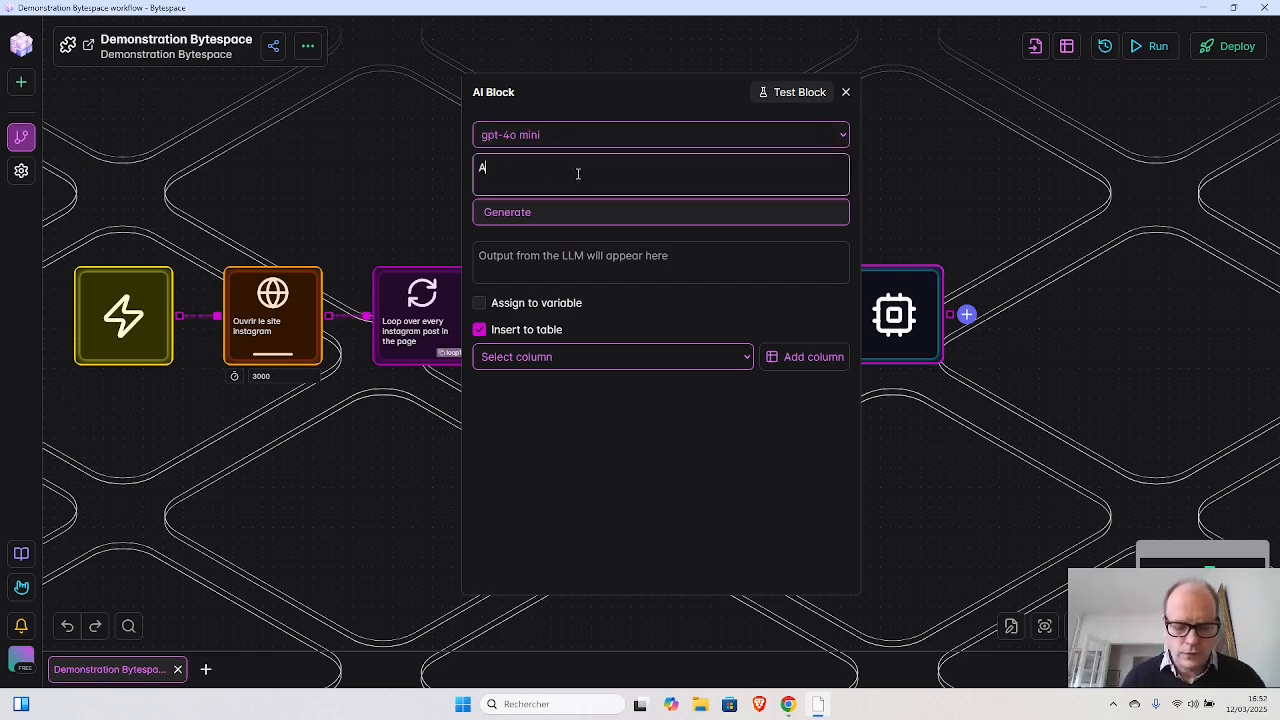
text(ndlyse le cont)
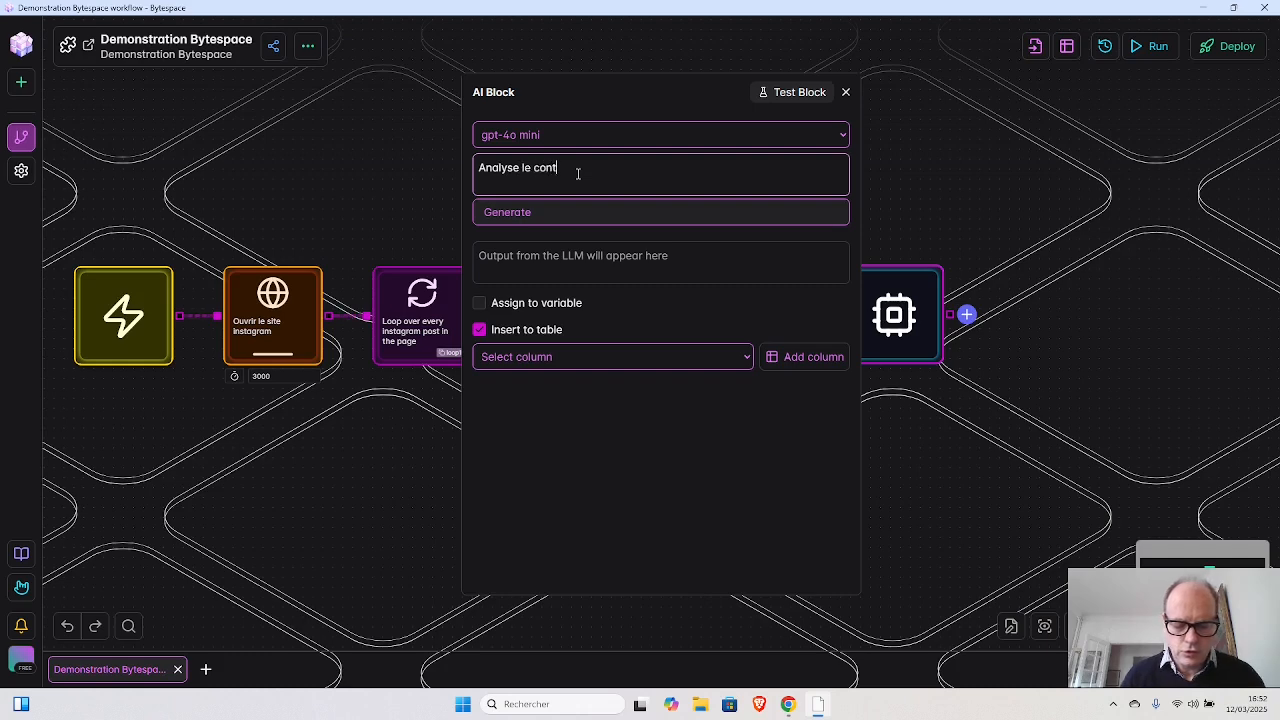
text(enu)
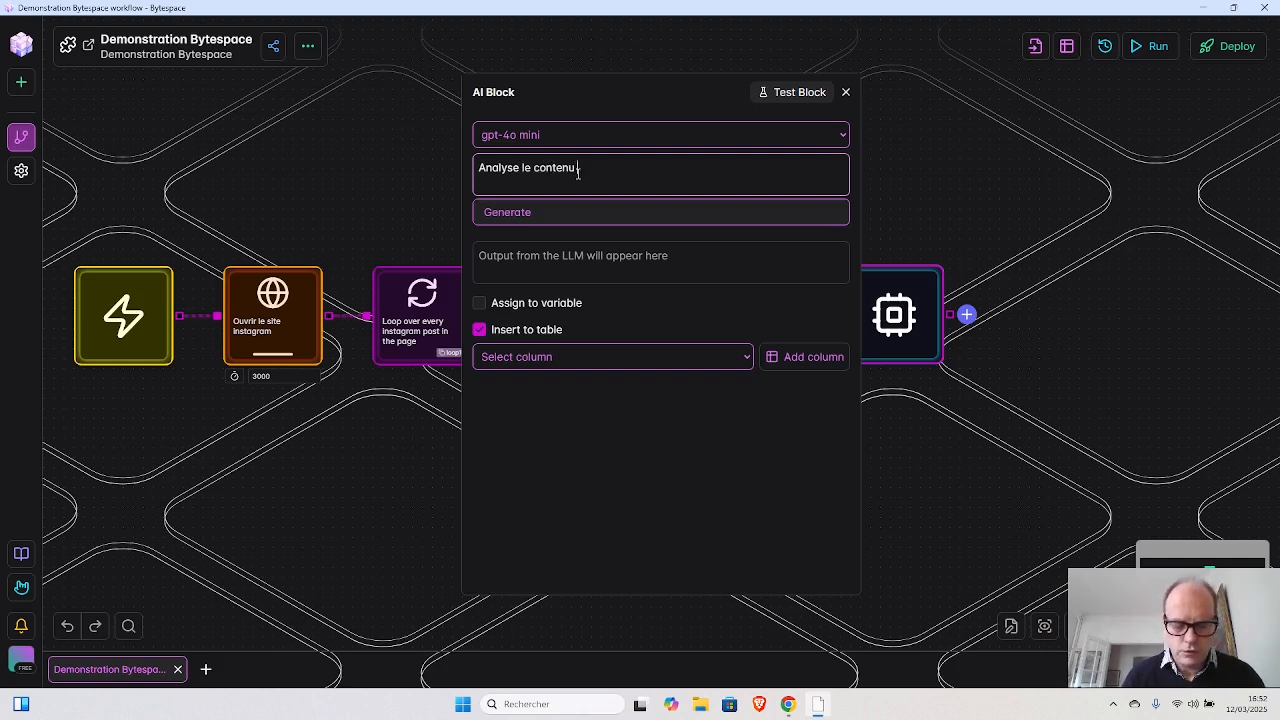
text( du)
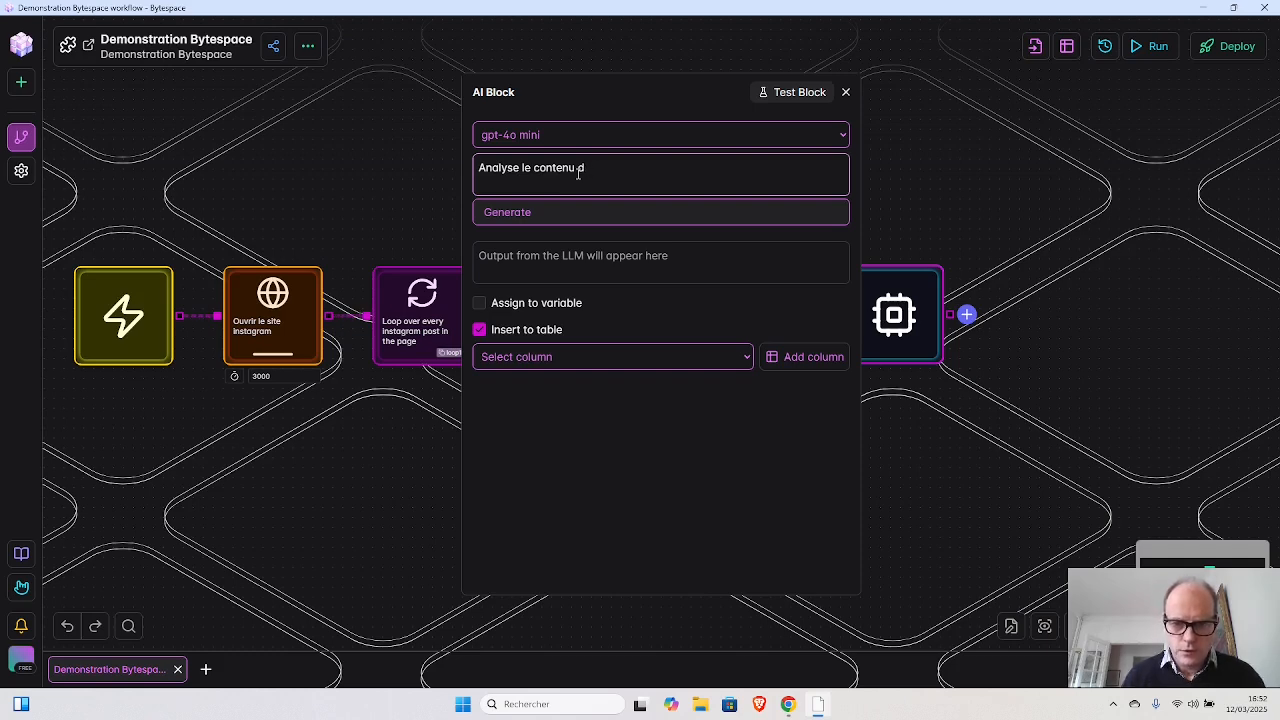
text(e la de)
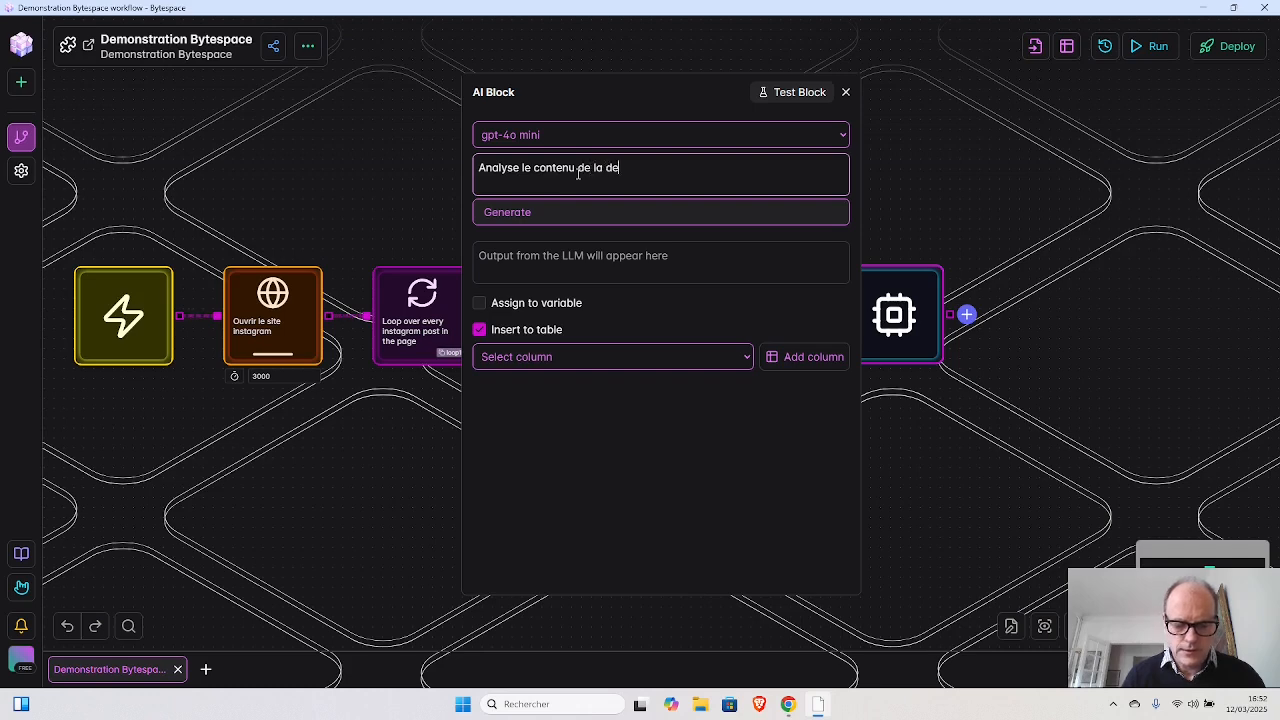
text(scription d)
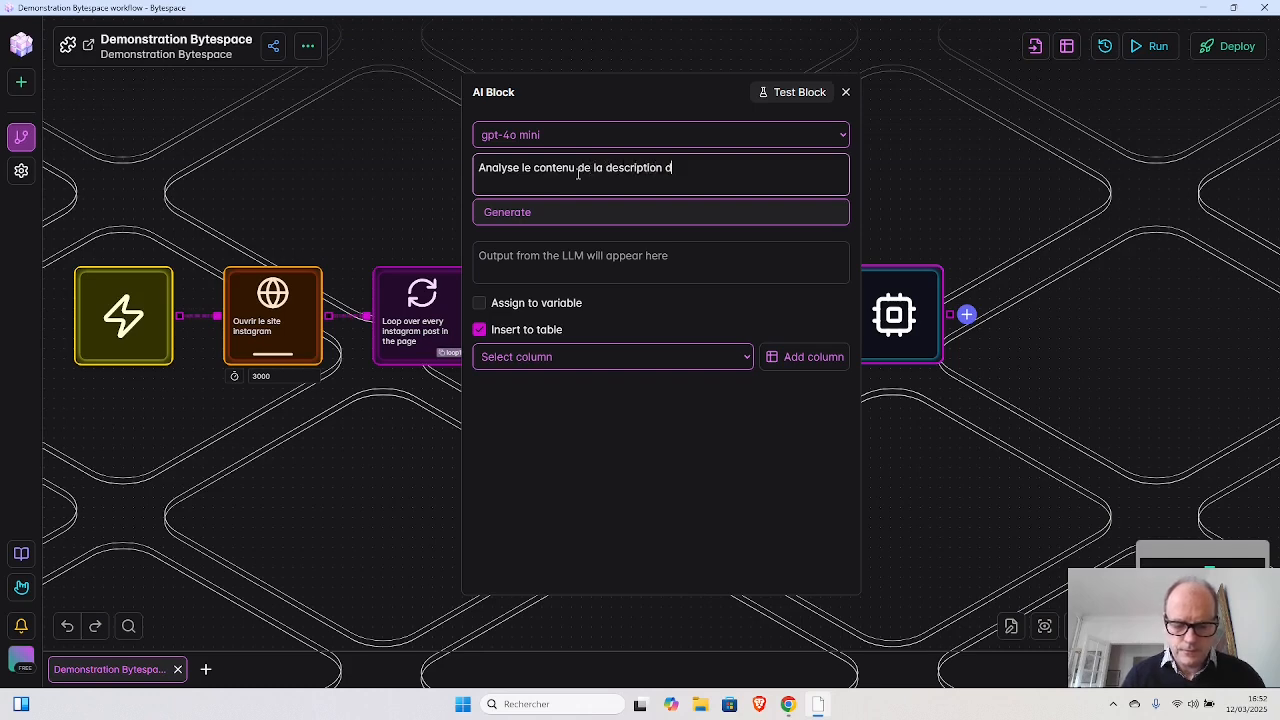
text(e l'image et génère )
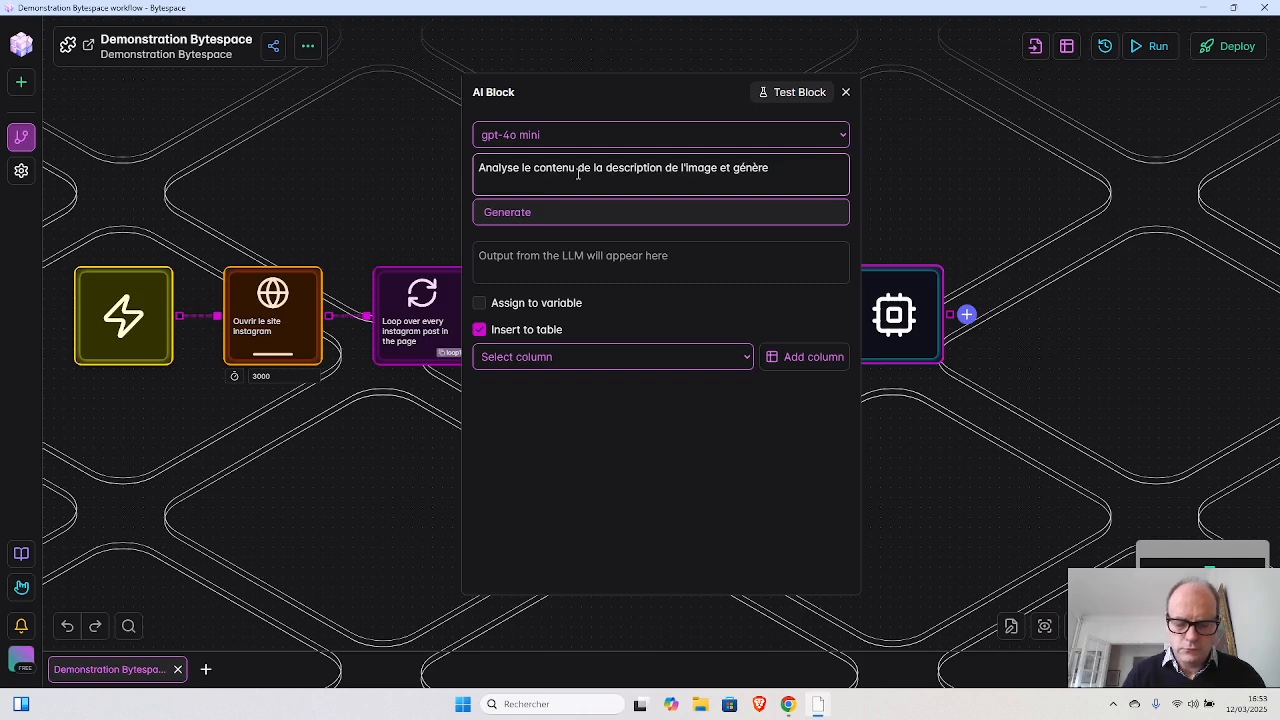
text(un petit)
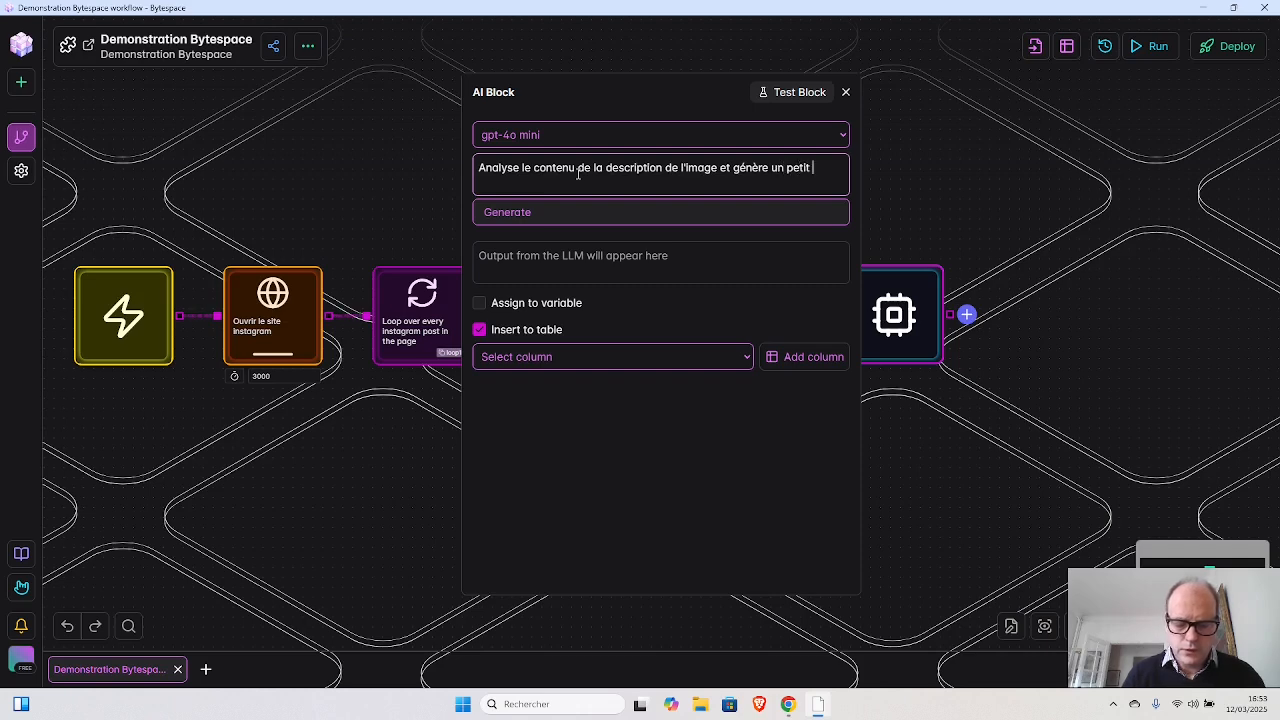
text( commentaire)
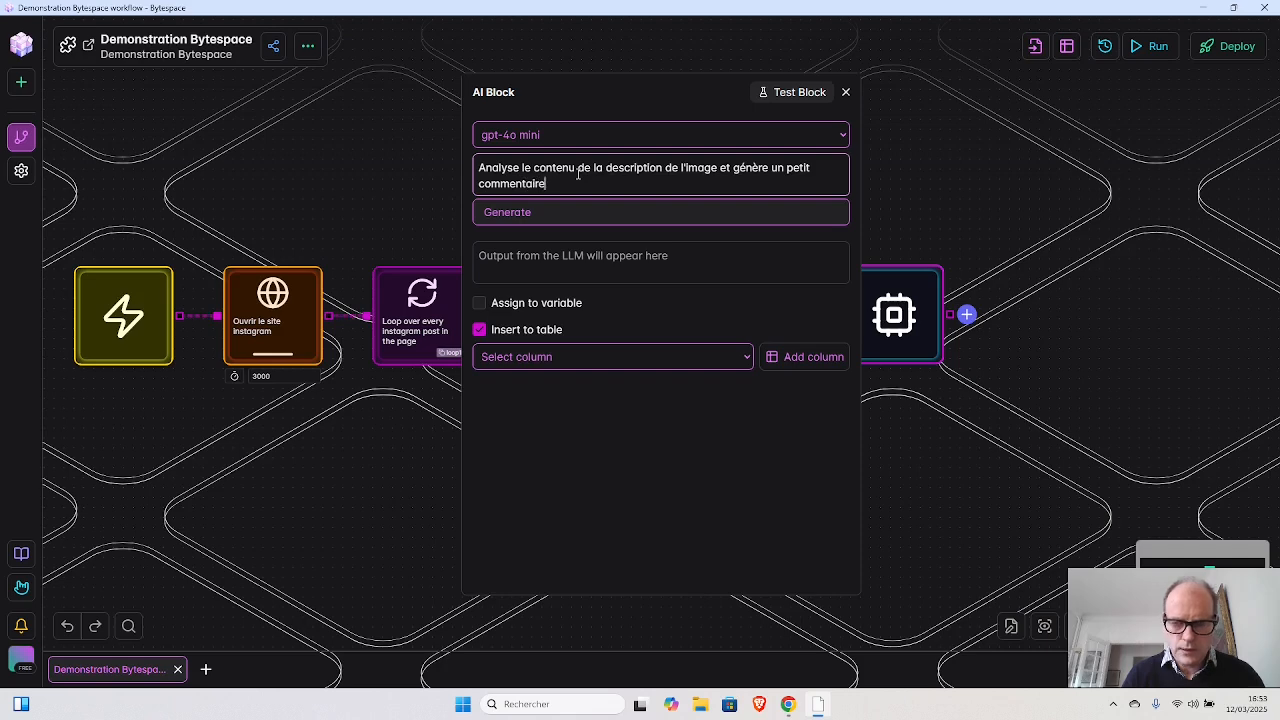
text( adapt)
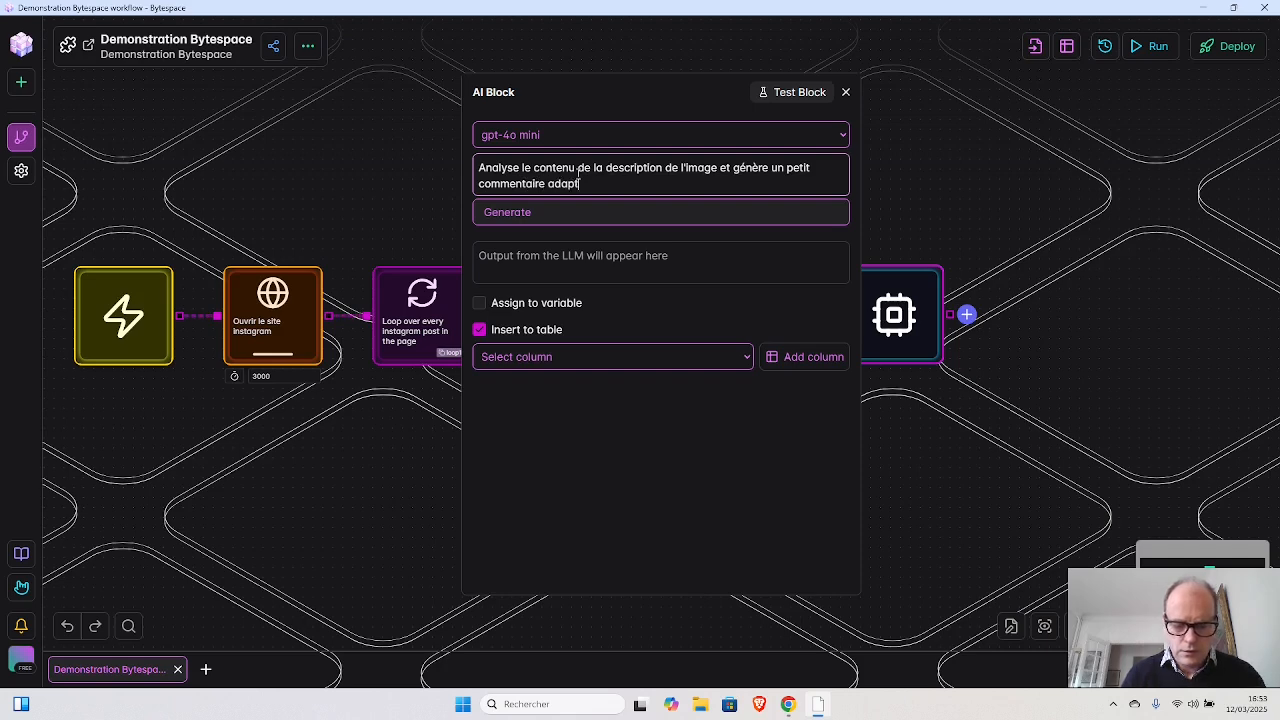
text(é au contex)
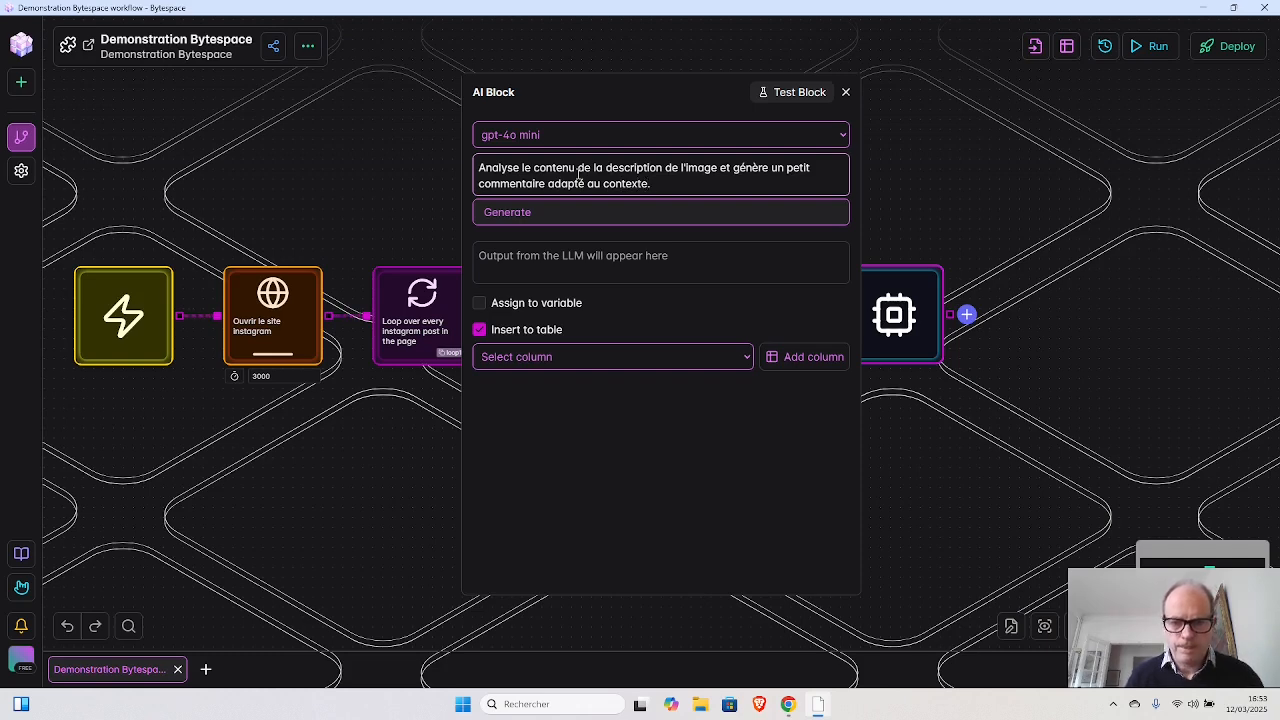
text(te.)
click(516, 213)
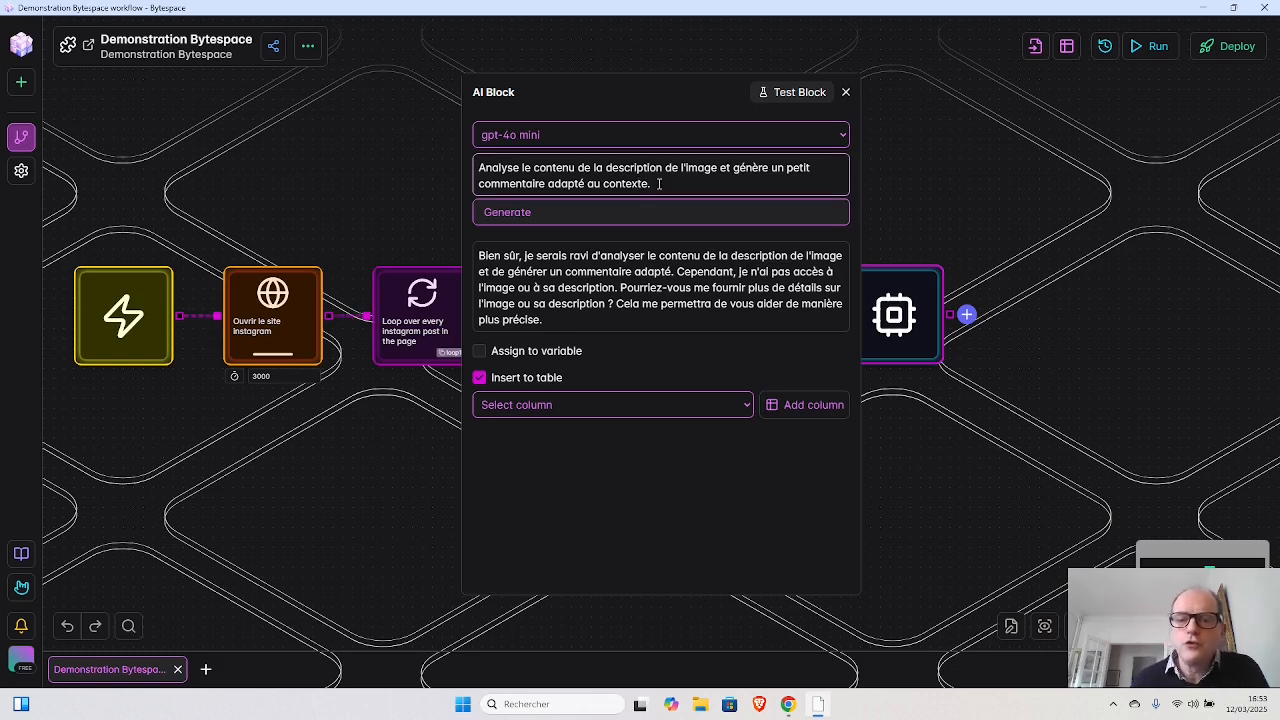
click(845, 92)
- Shift the "Prendre la description de l'image" block slightly left and assign its extracted text to a variable named postComment
drag(749, 303, 732, 303)
click(726, 325)
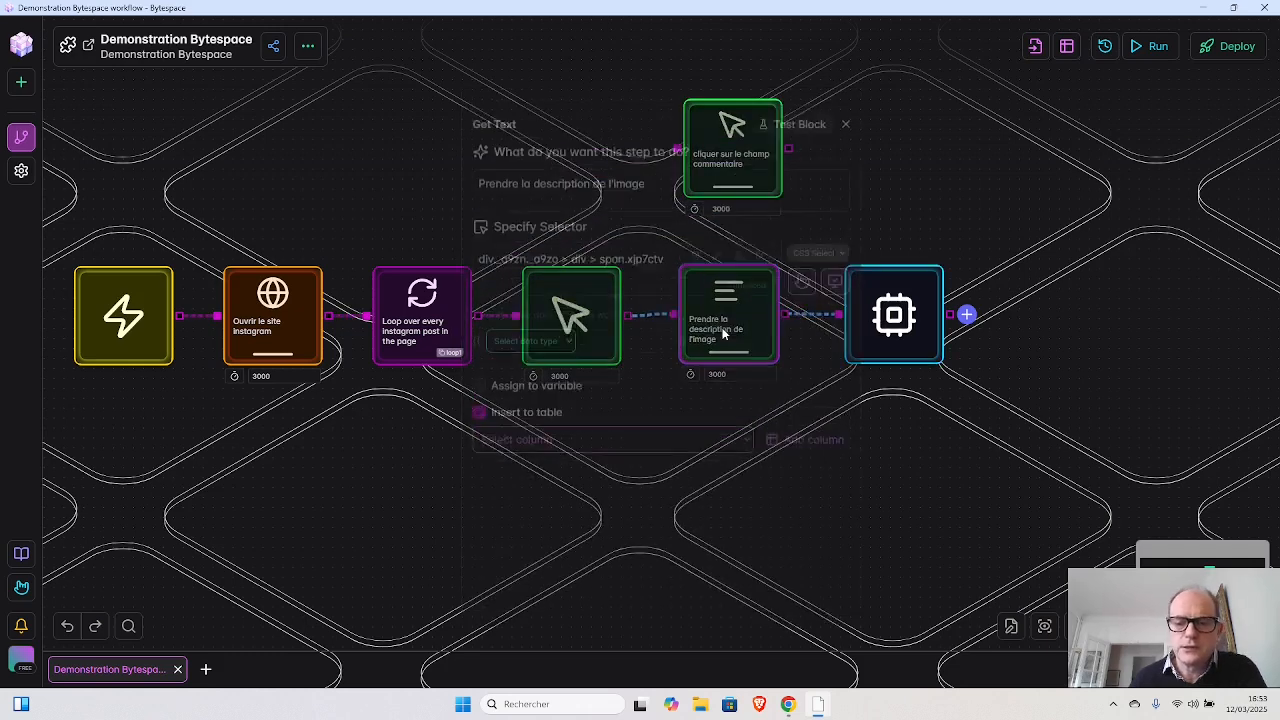
click(563, 226)
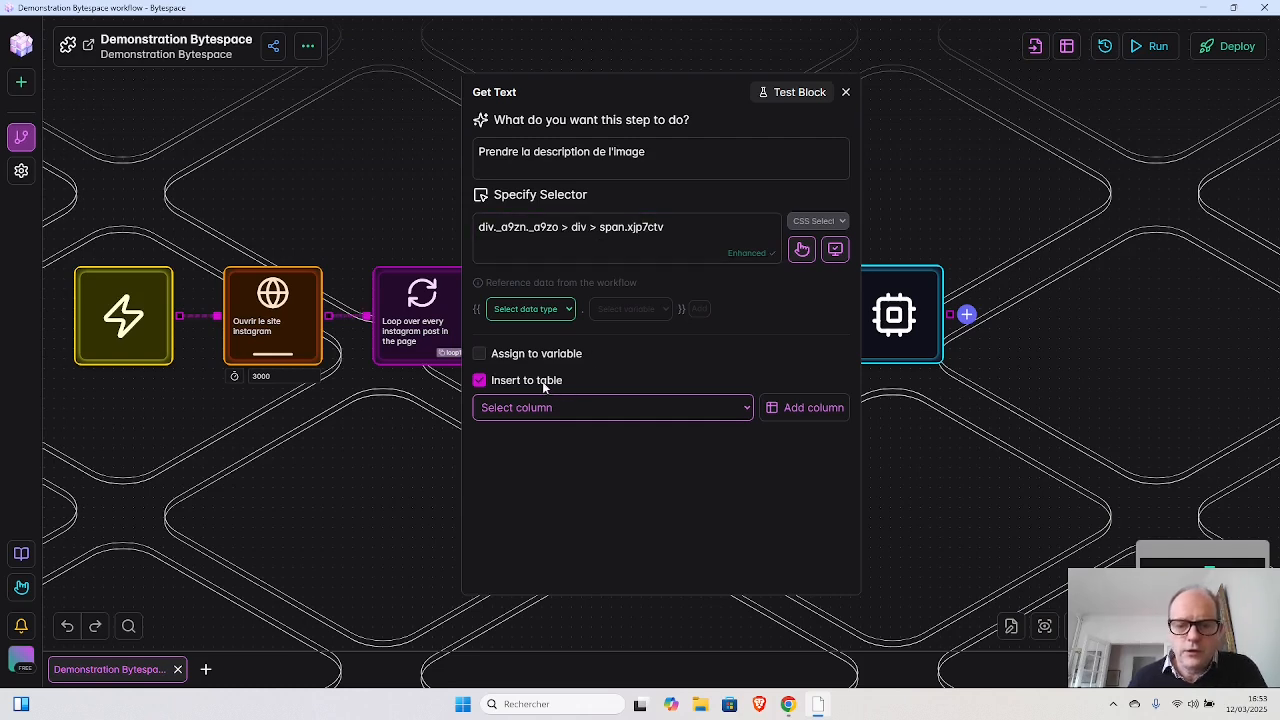
click(480, 355)
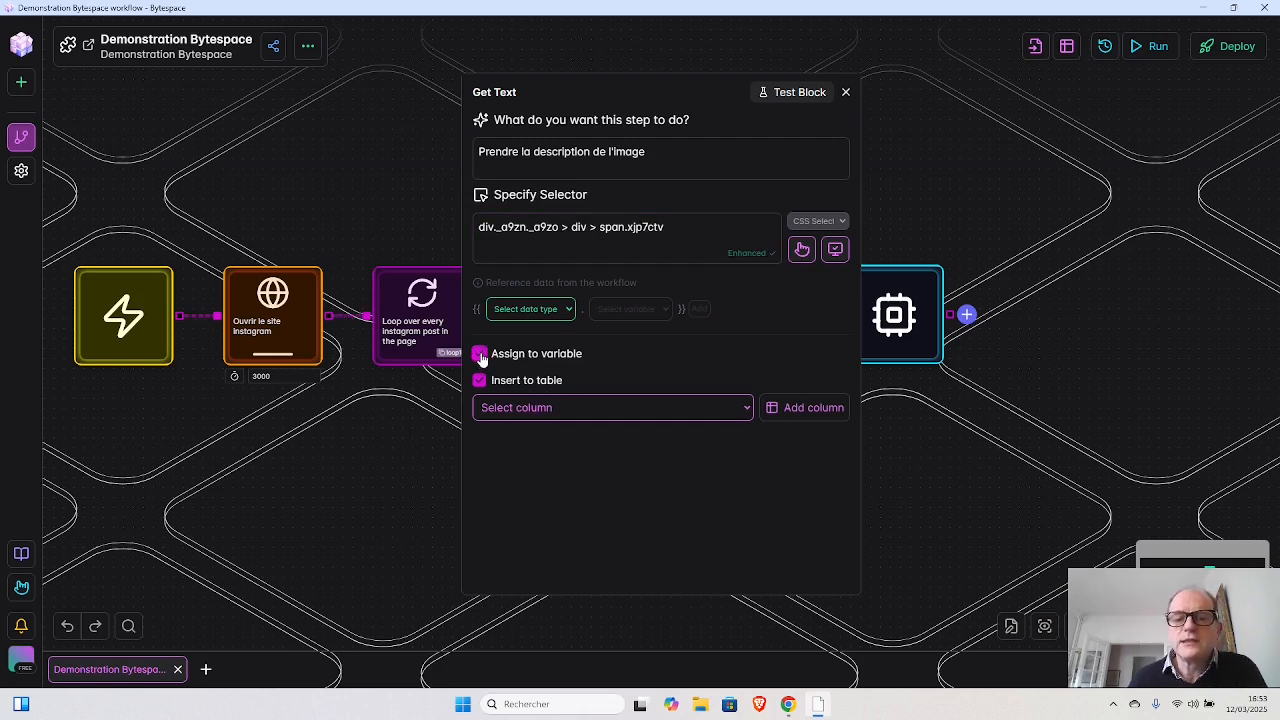
click(500, 381)
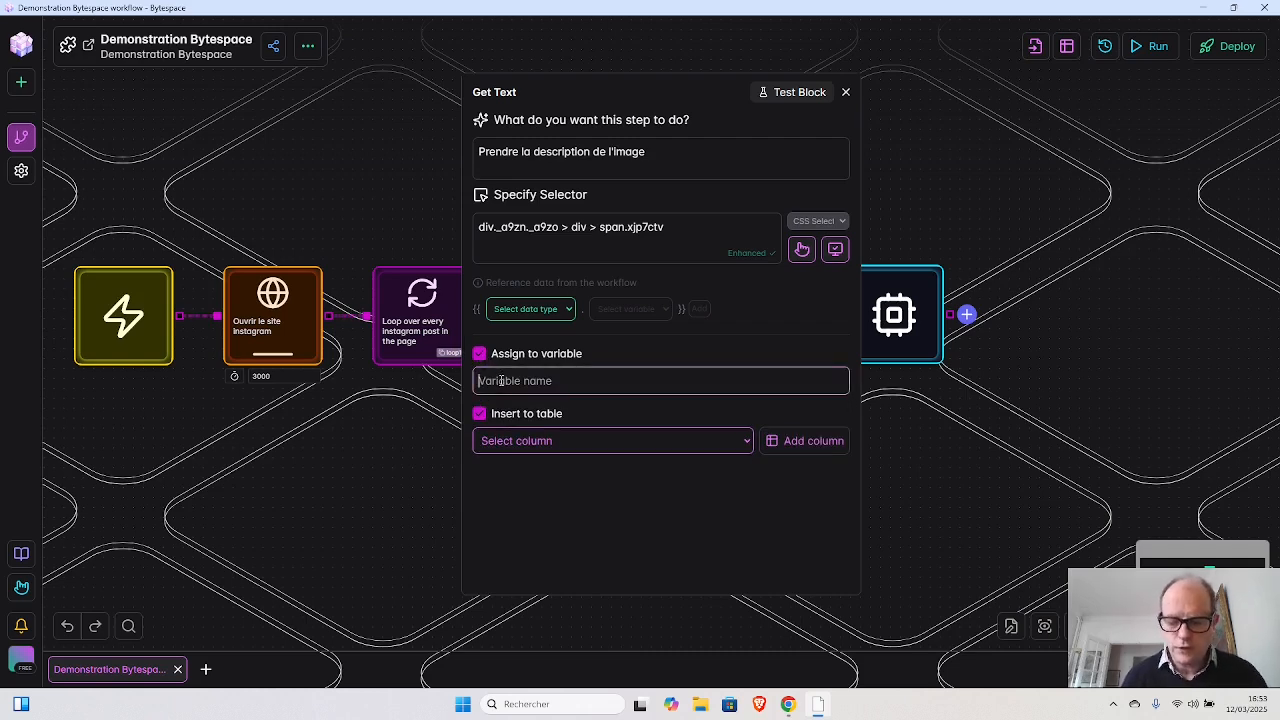
text(pos)
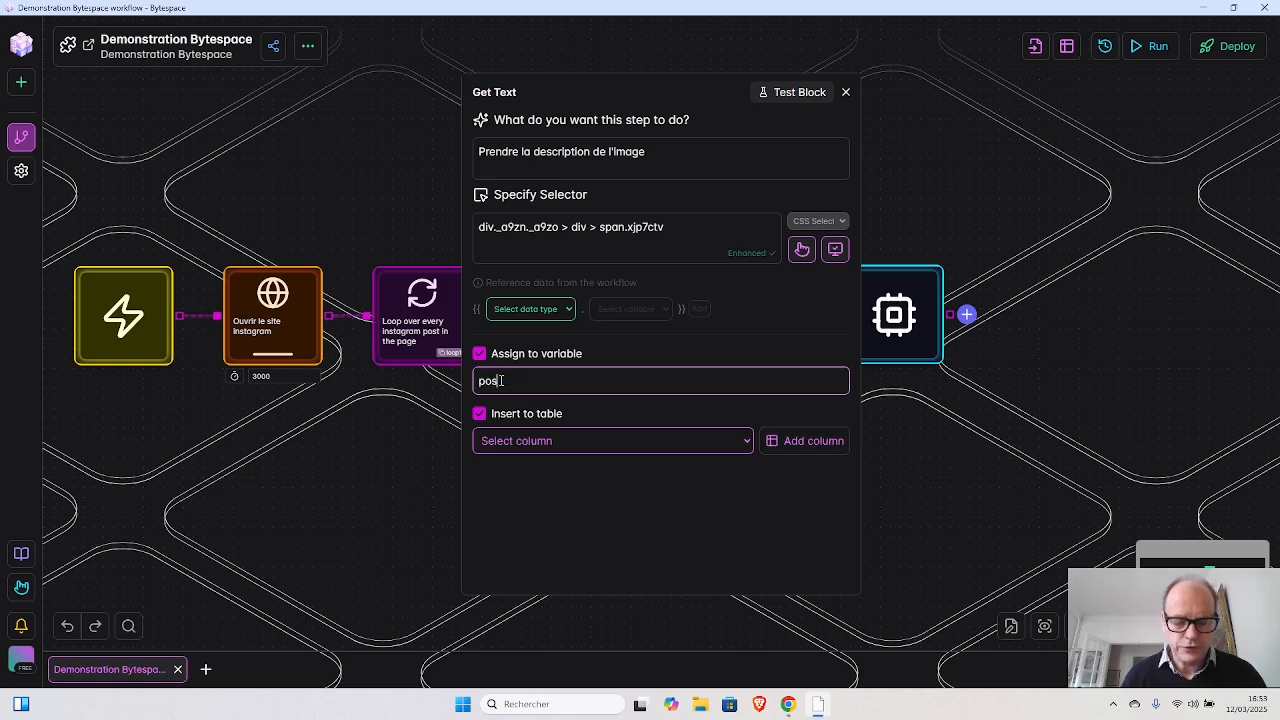
text(tConte)
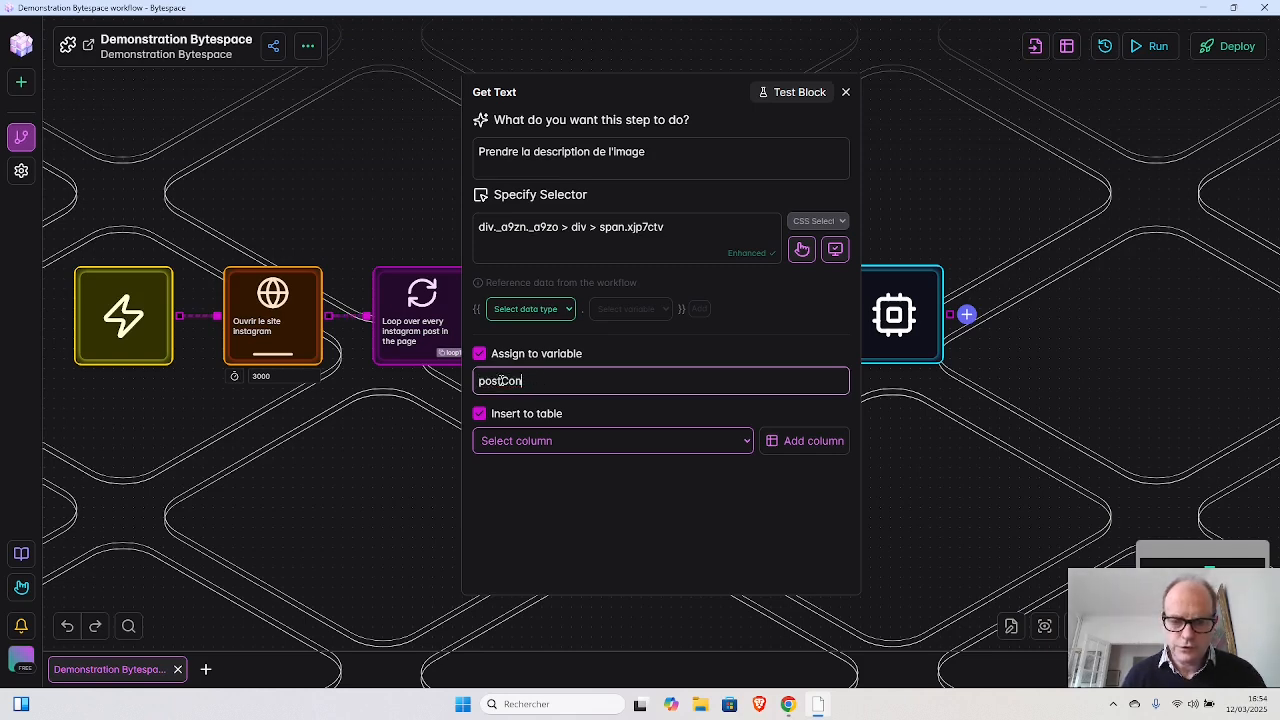
key(BackSpace)
key(BackSpace)
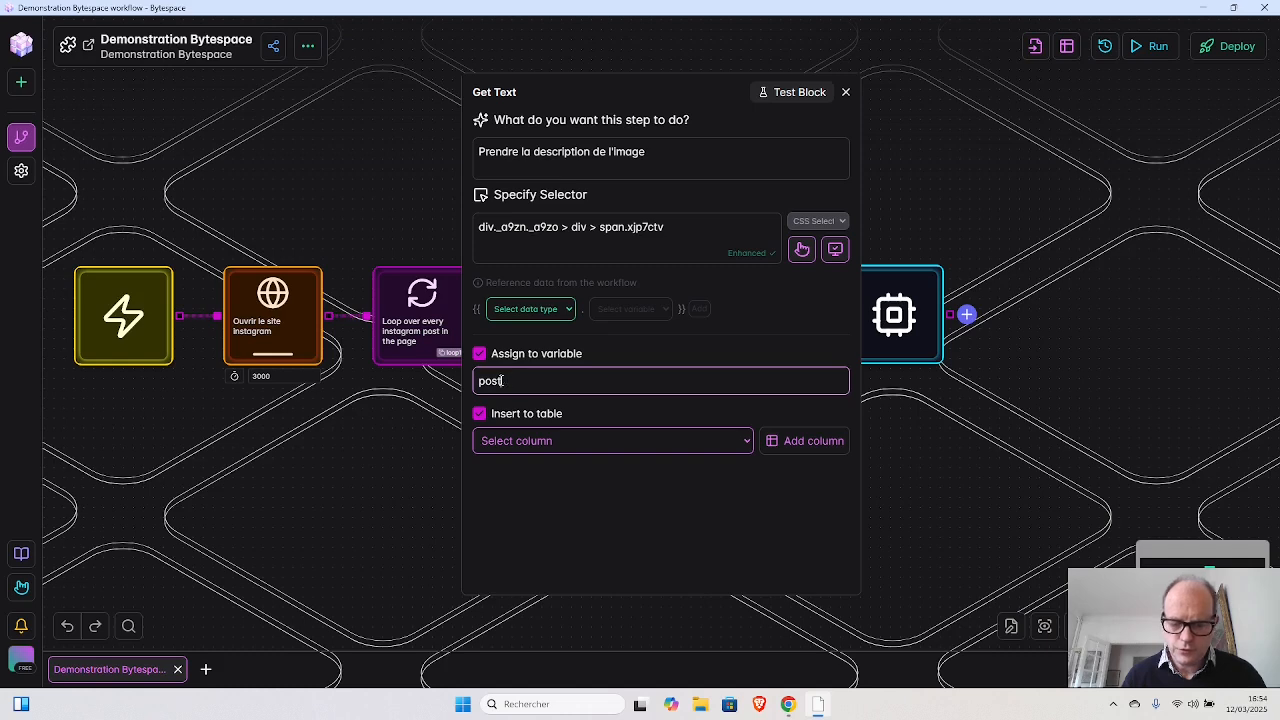
text(Comment)
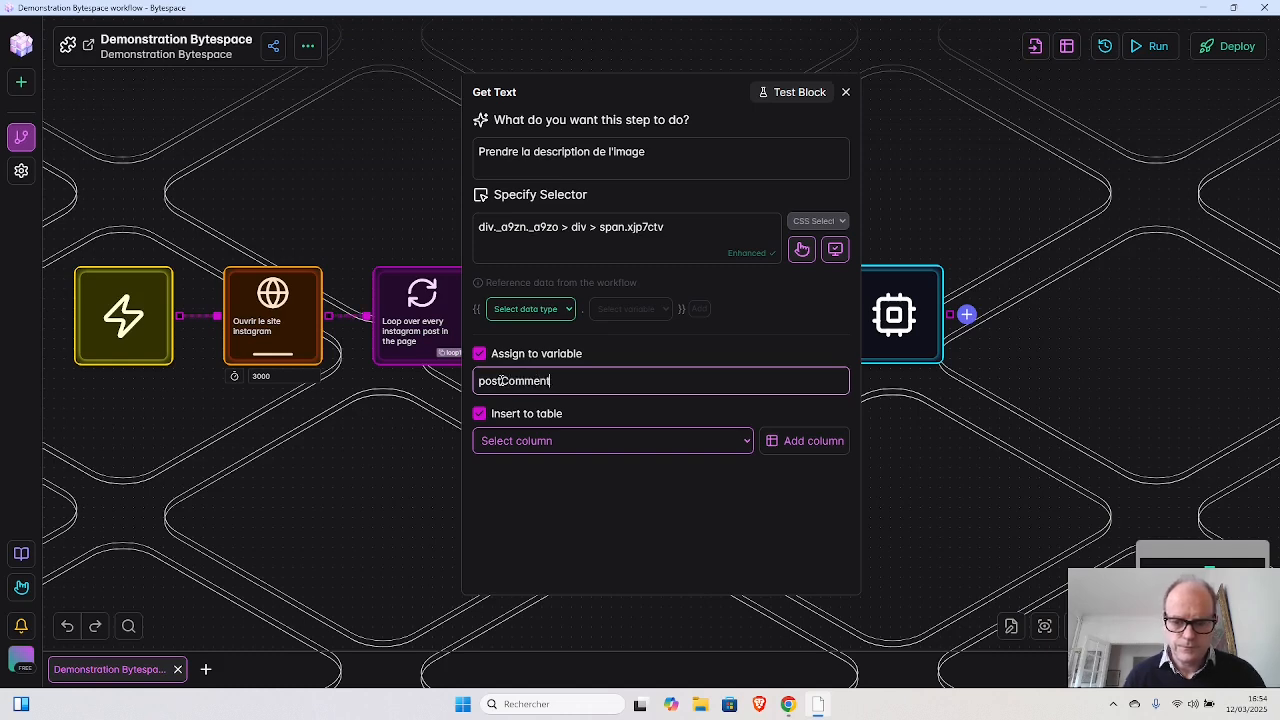
- Turn off table insertion for the Get Text block and close its settings
click(480, 414)
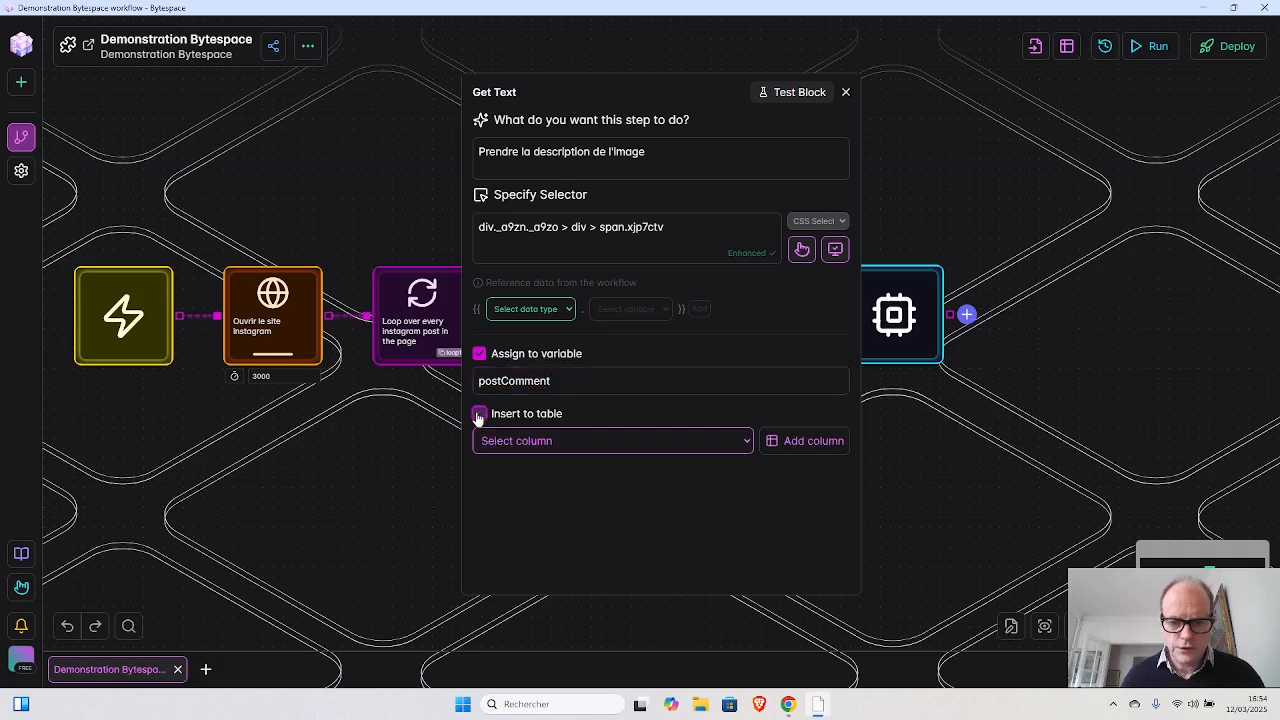
click(479, 380)
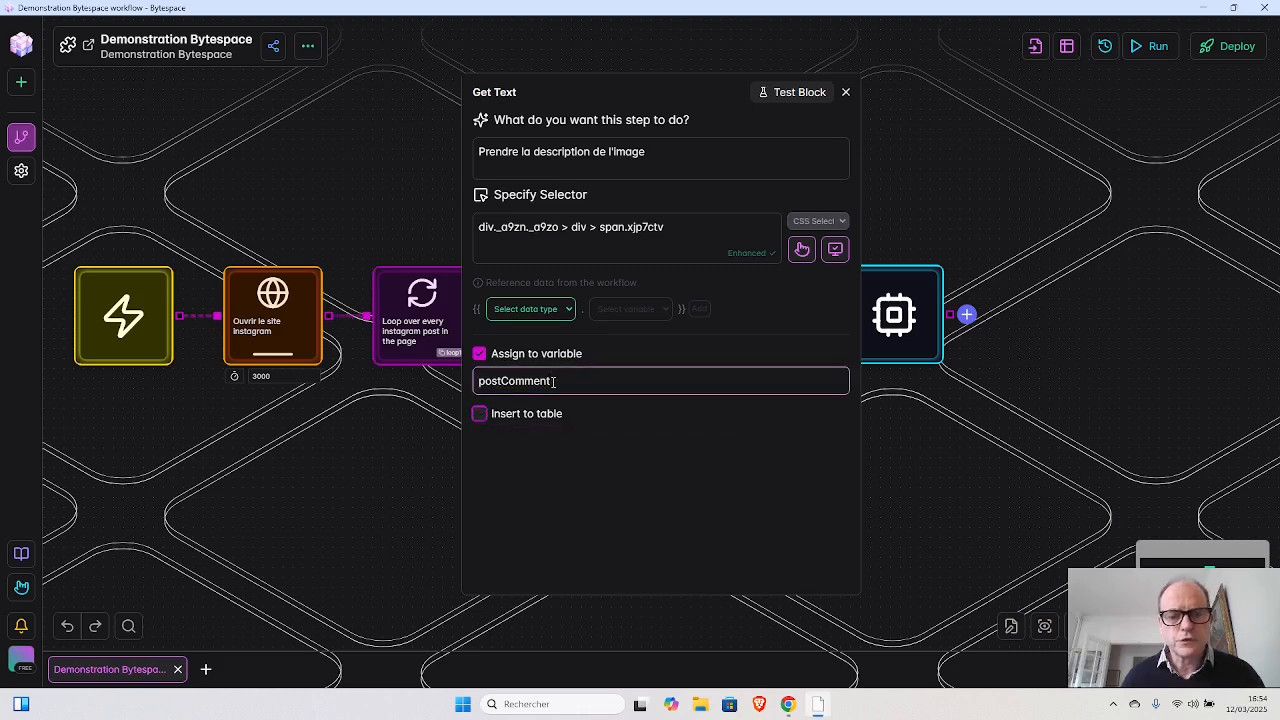
click(844, 91)
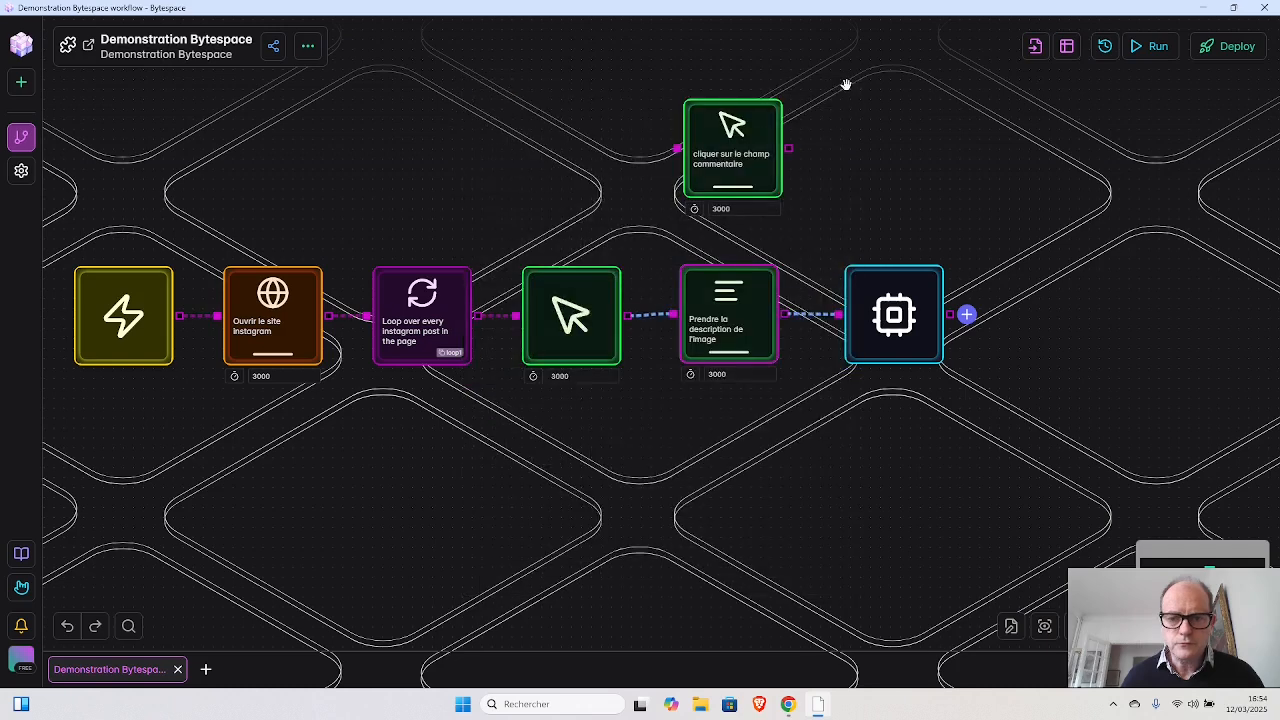
- Start a new paragraph in the AI Block prompt, after a blank line, with "La description de l'image est {{"
click(893, 318)
click(659, 185)
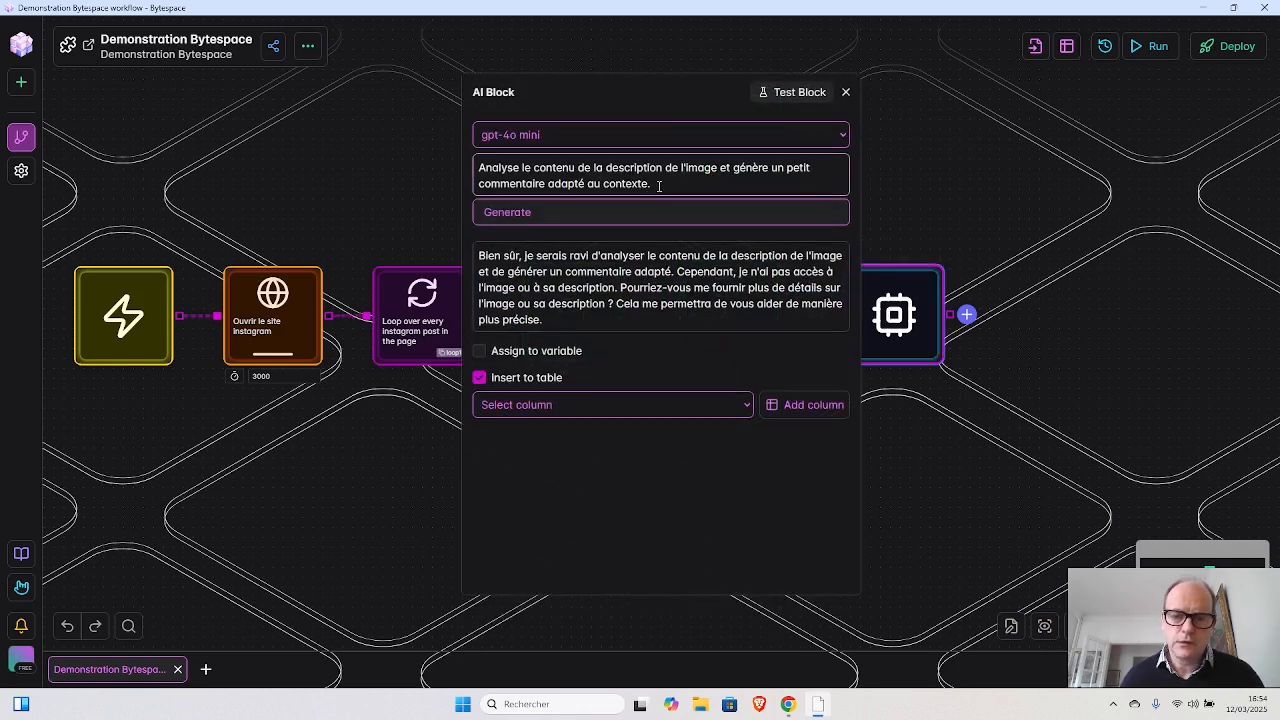
key(shift+Return)
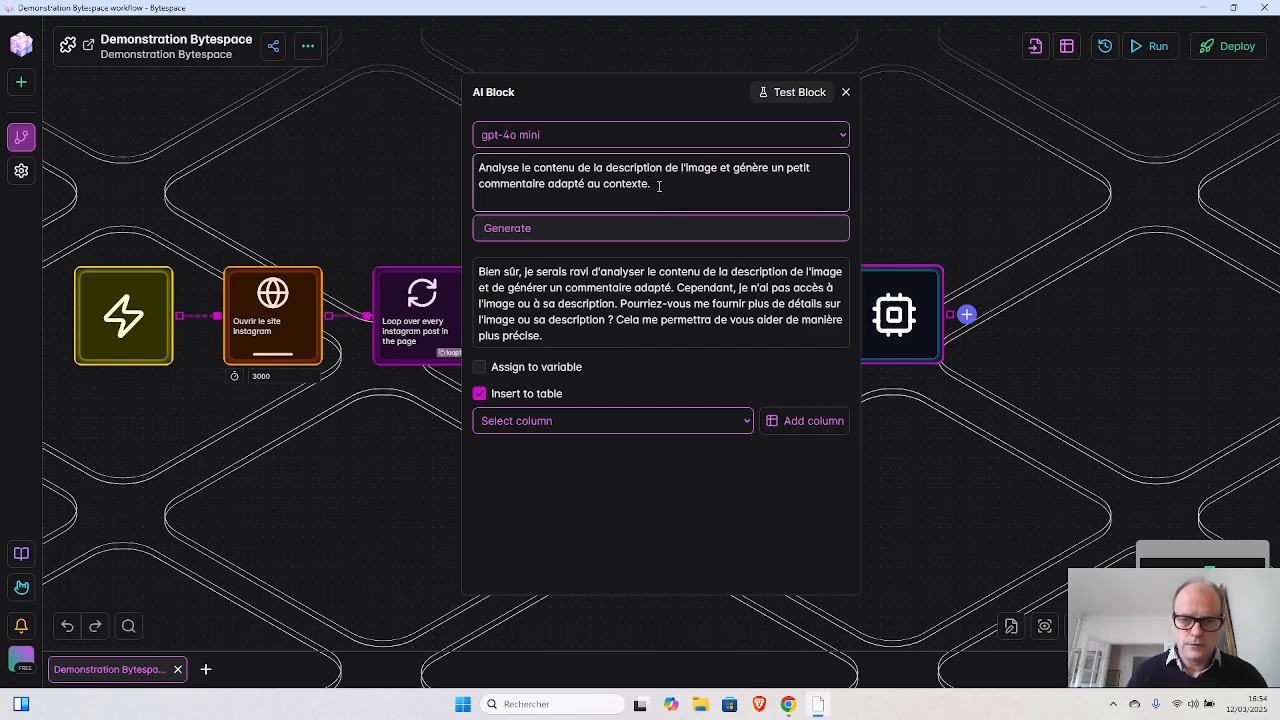
key(shift+Return)
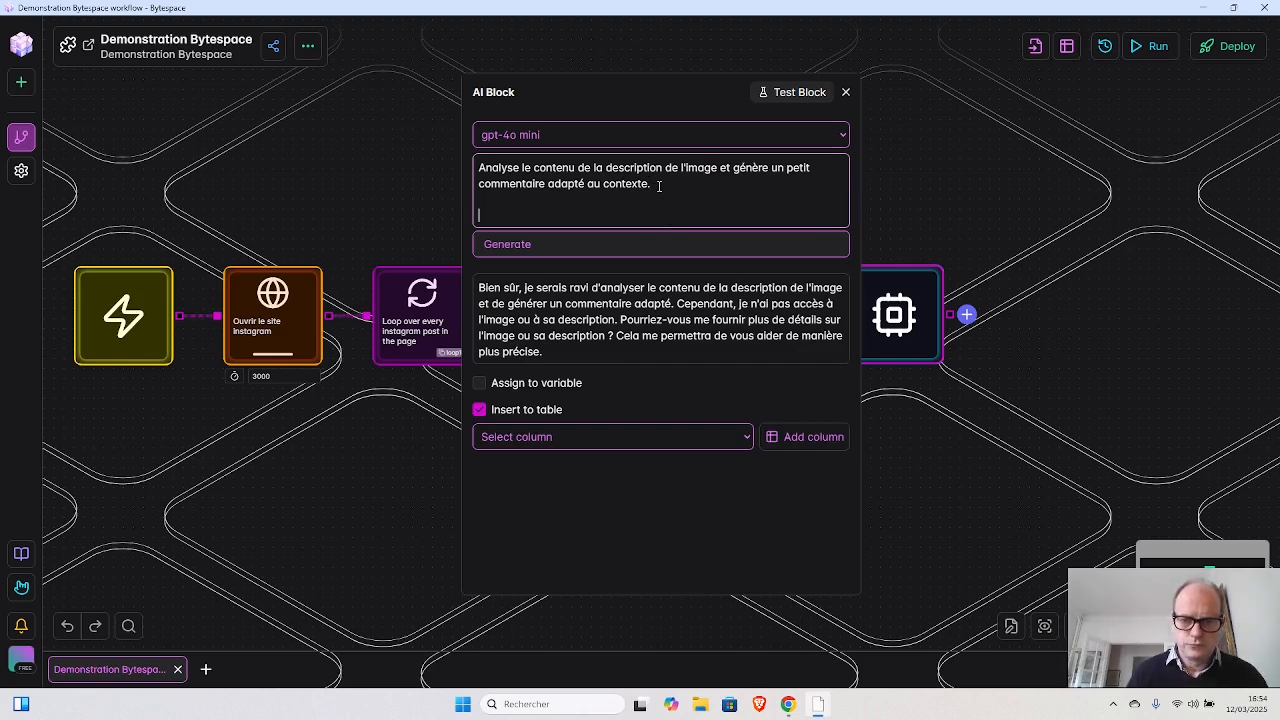
text(La de)
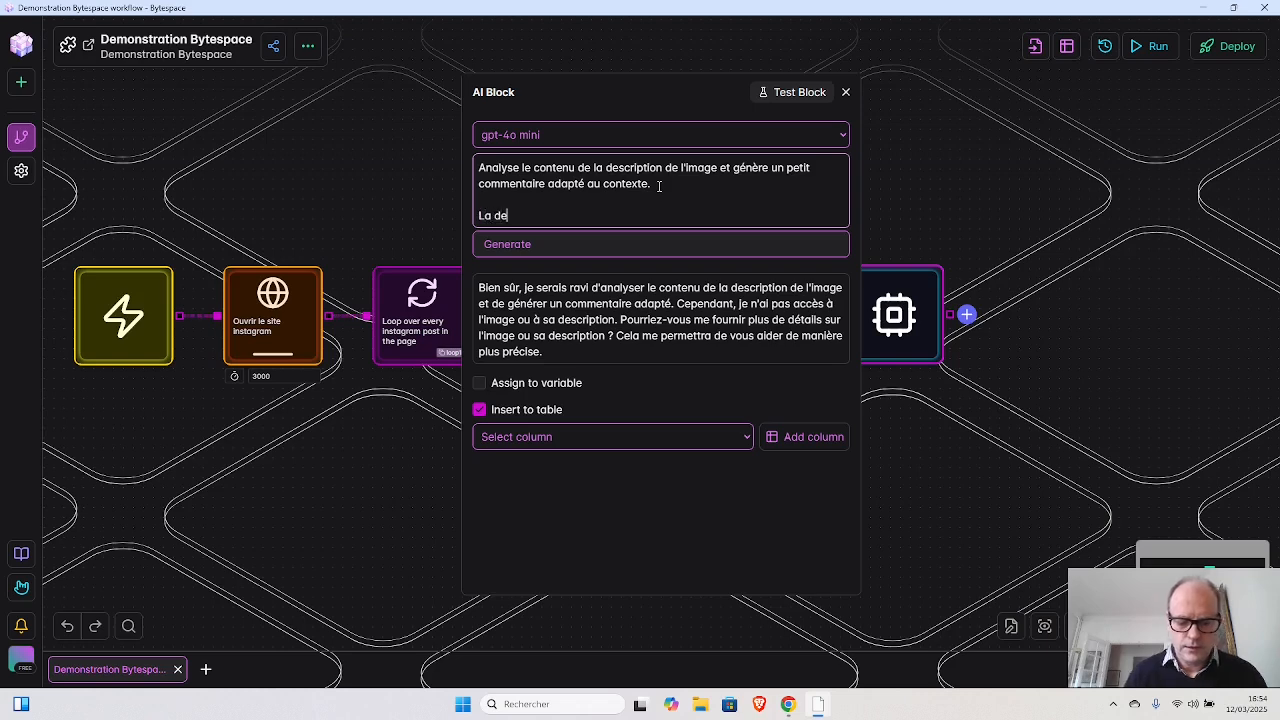
text(scription )
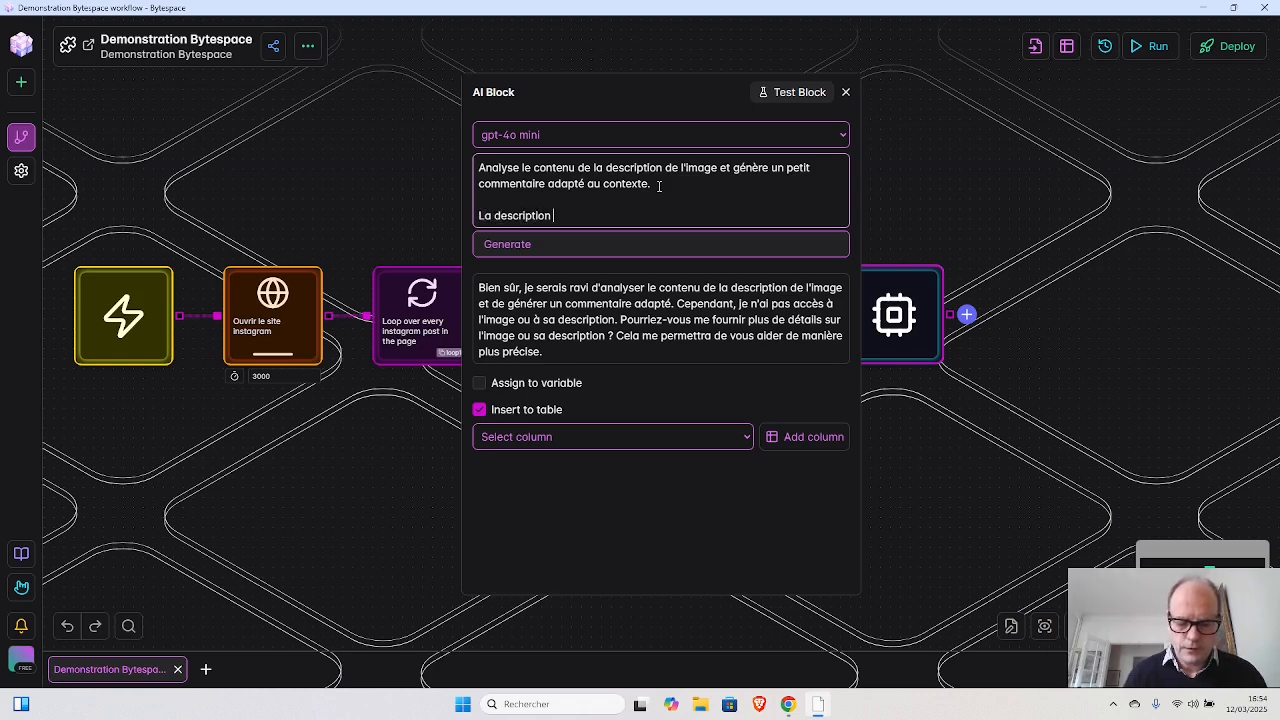
text(de l'i)
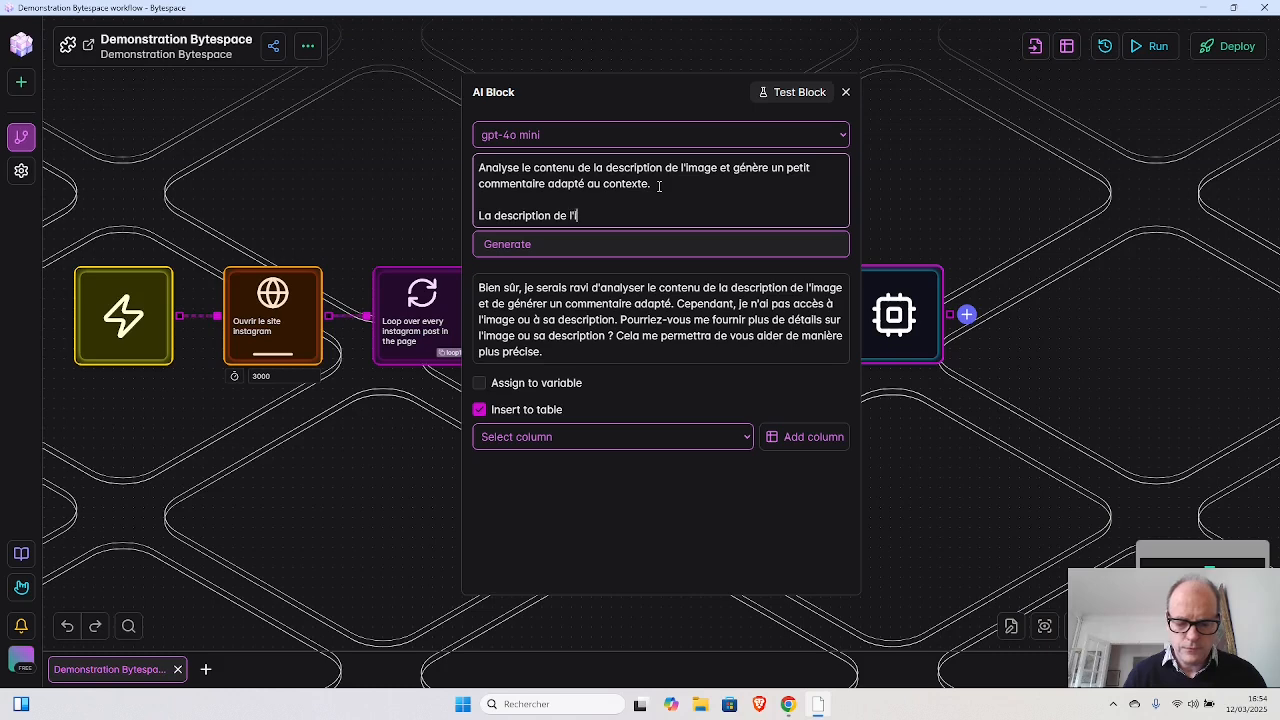
text(mage est {)
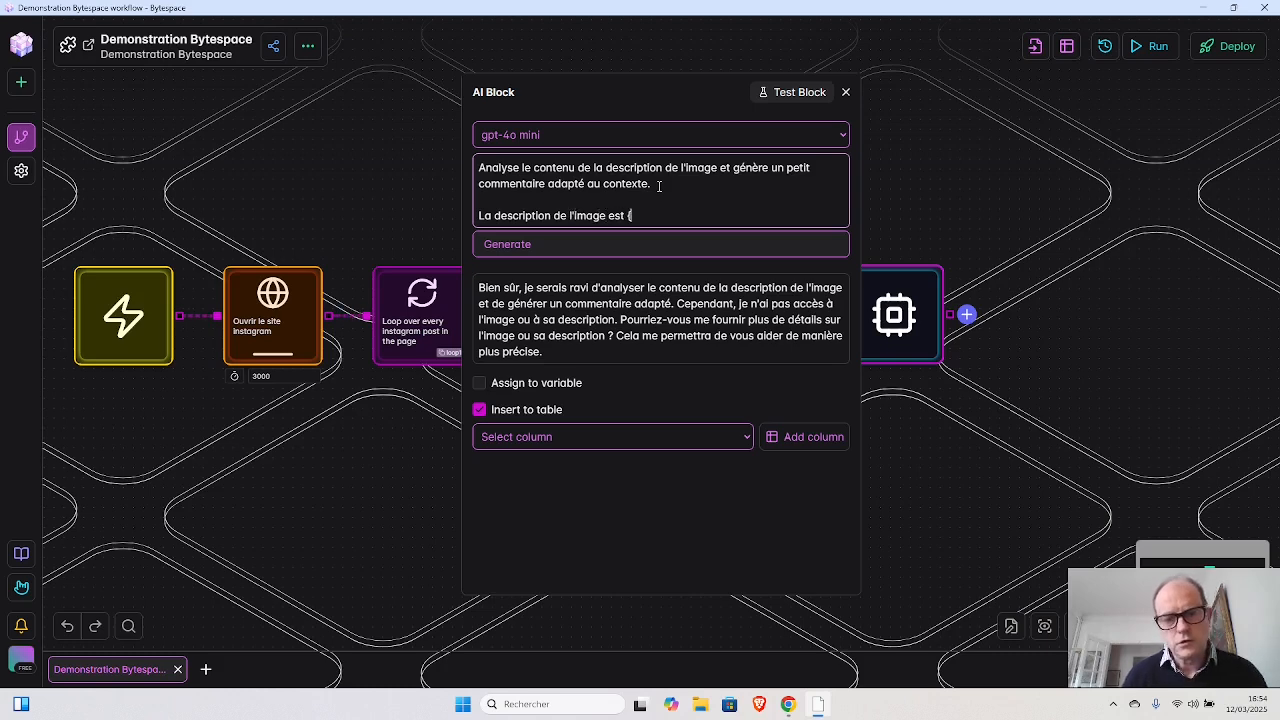
text({)
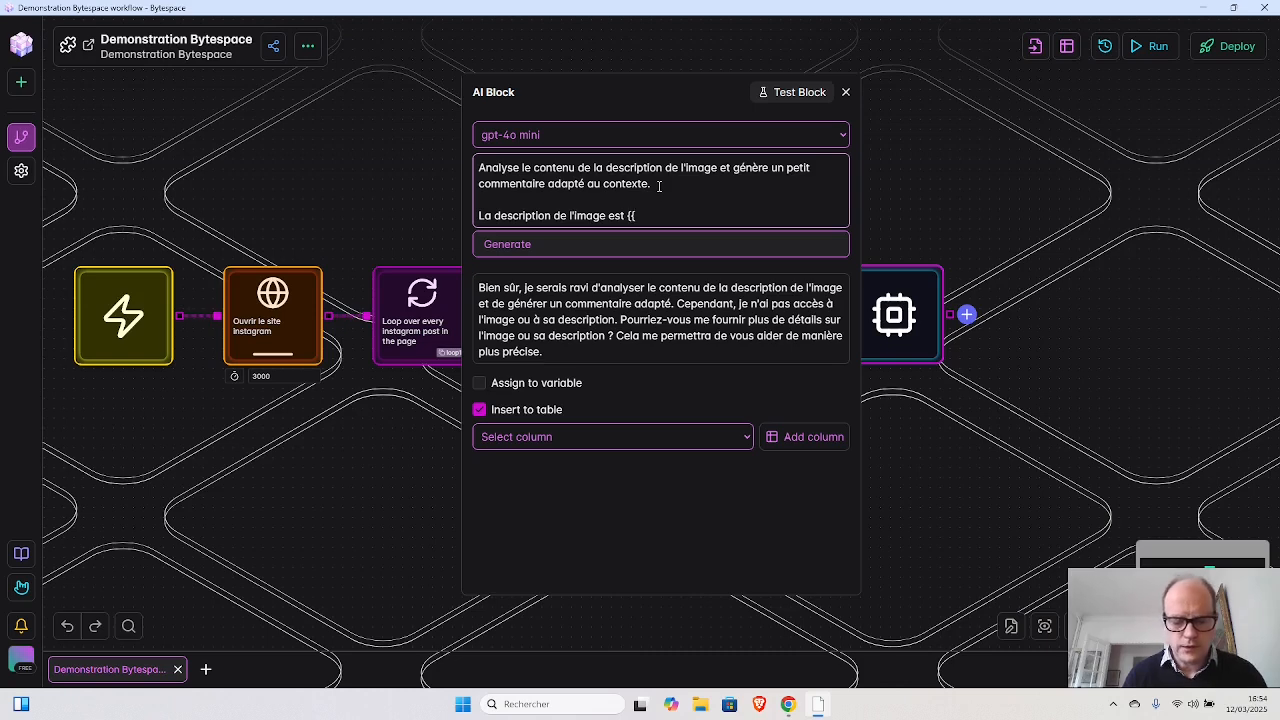
text(varia)
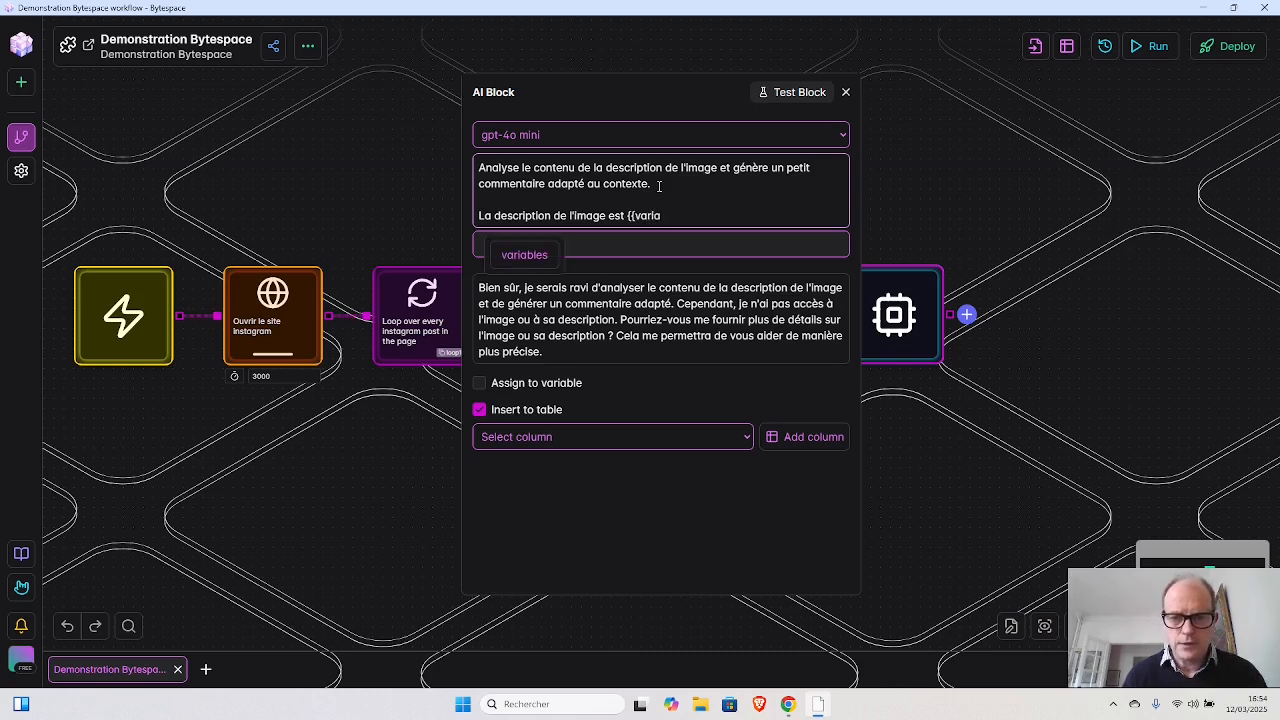
- Complete the reference at the end of the AI Block prompt as {{variables.postComment}}
click(531, 255)
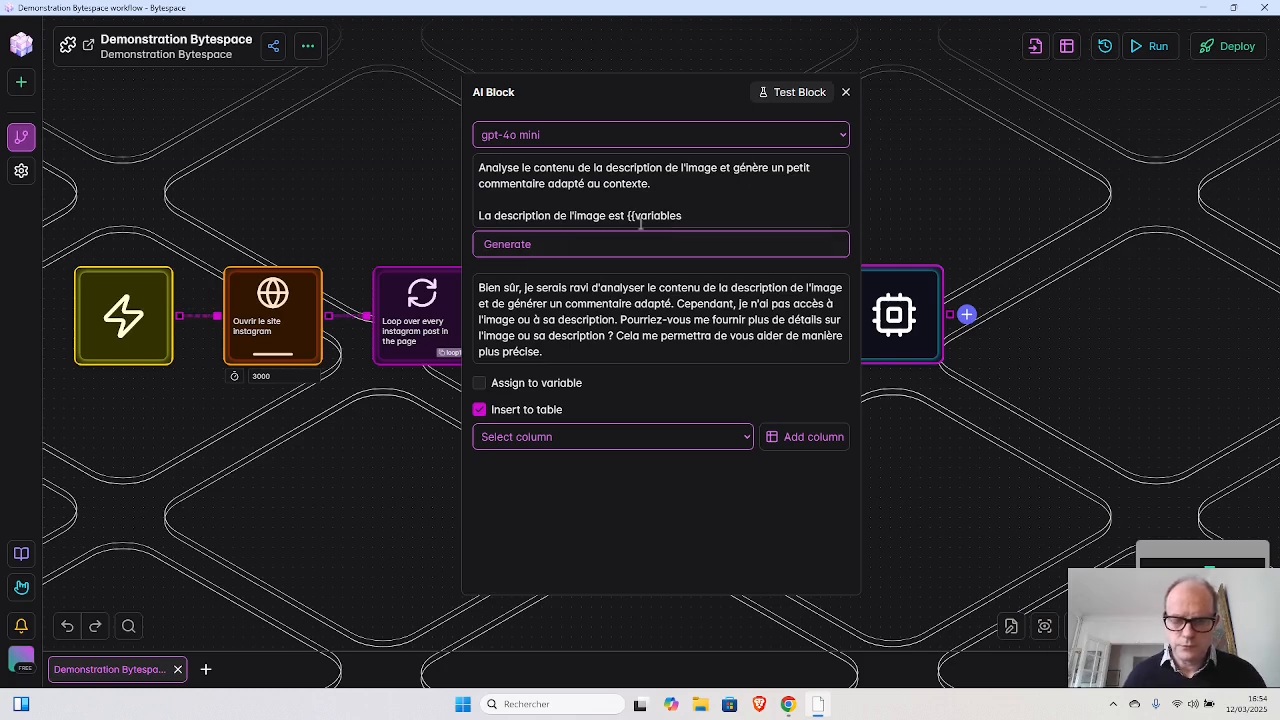
click(700, 215)
text(.)
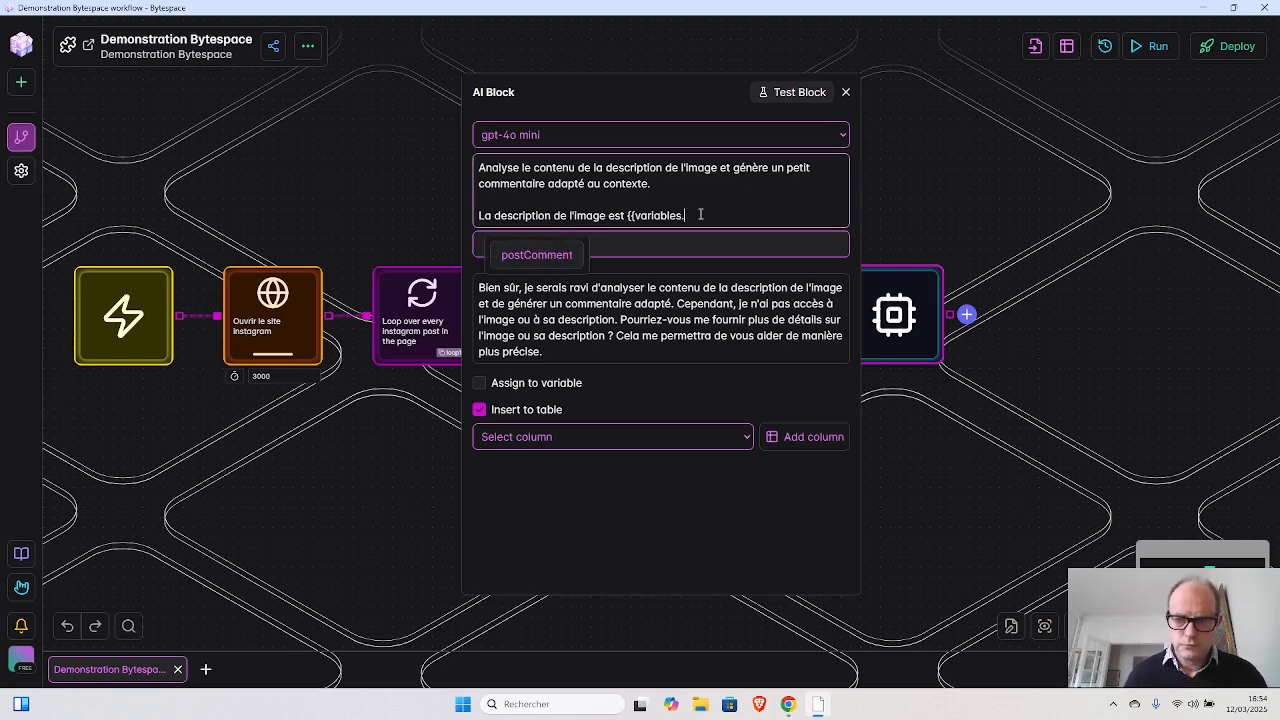
click(519, 262)
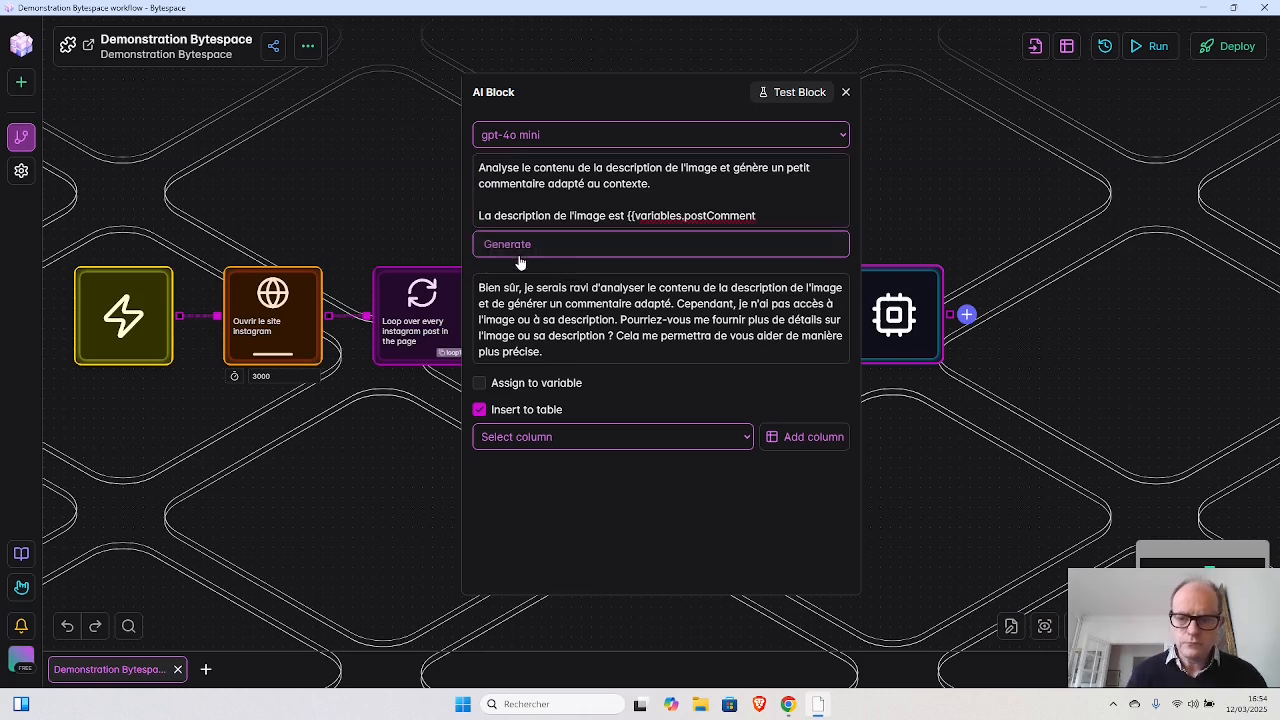
click(784, 214)
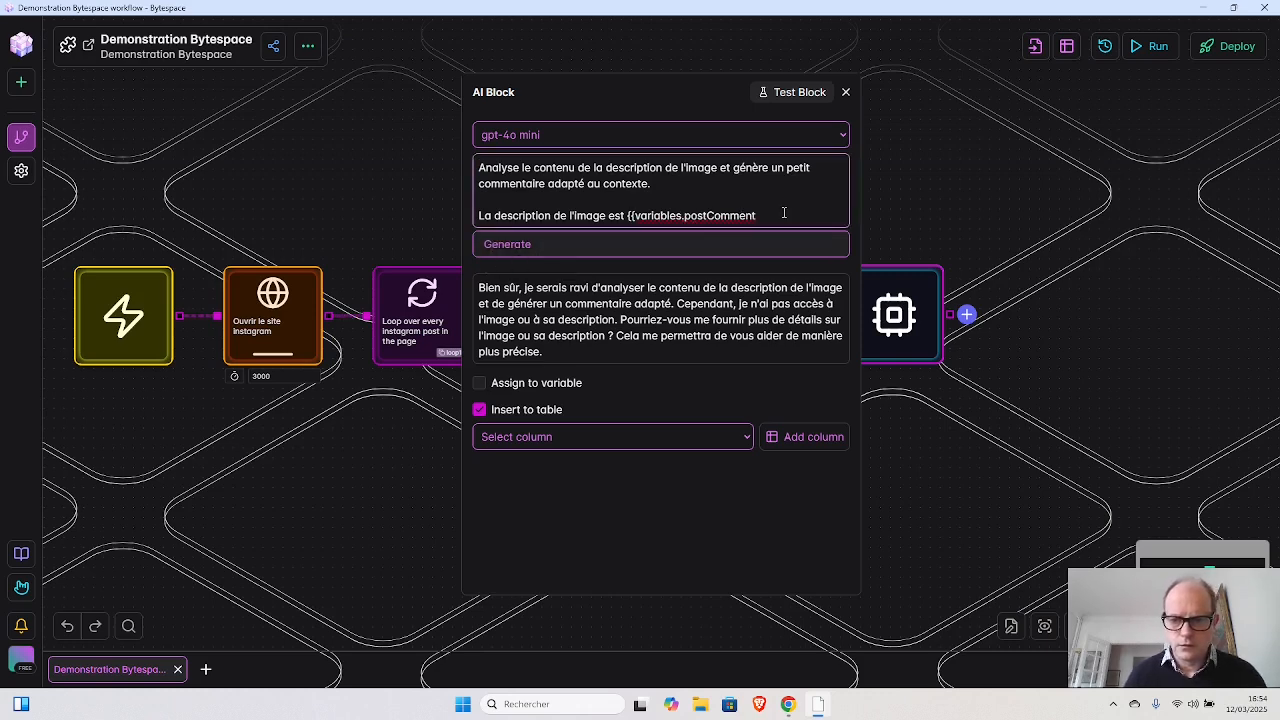
text(}})
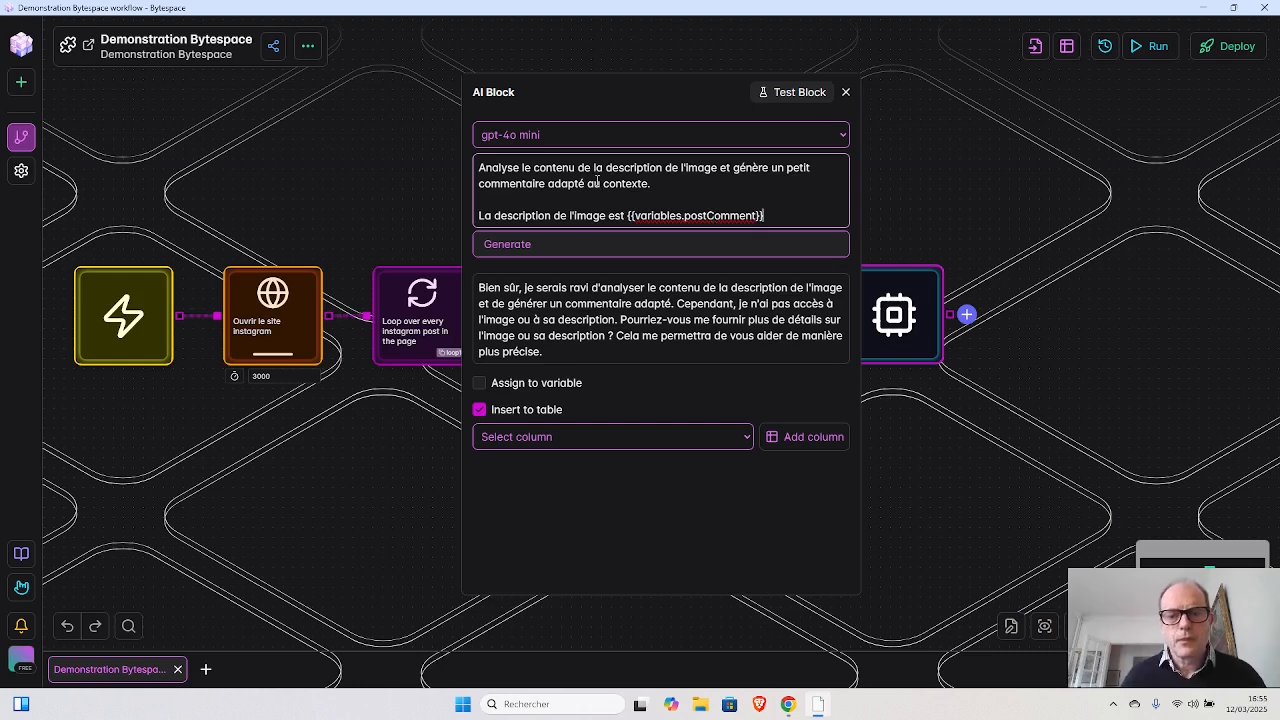
- Add the line "Ne génère que le commentaire." below the prompt's first sentence and close the AI Block settings
click(521, 247)
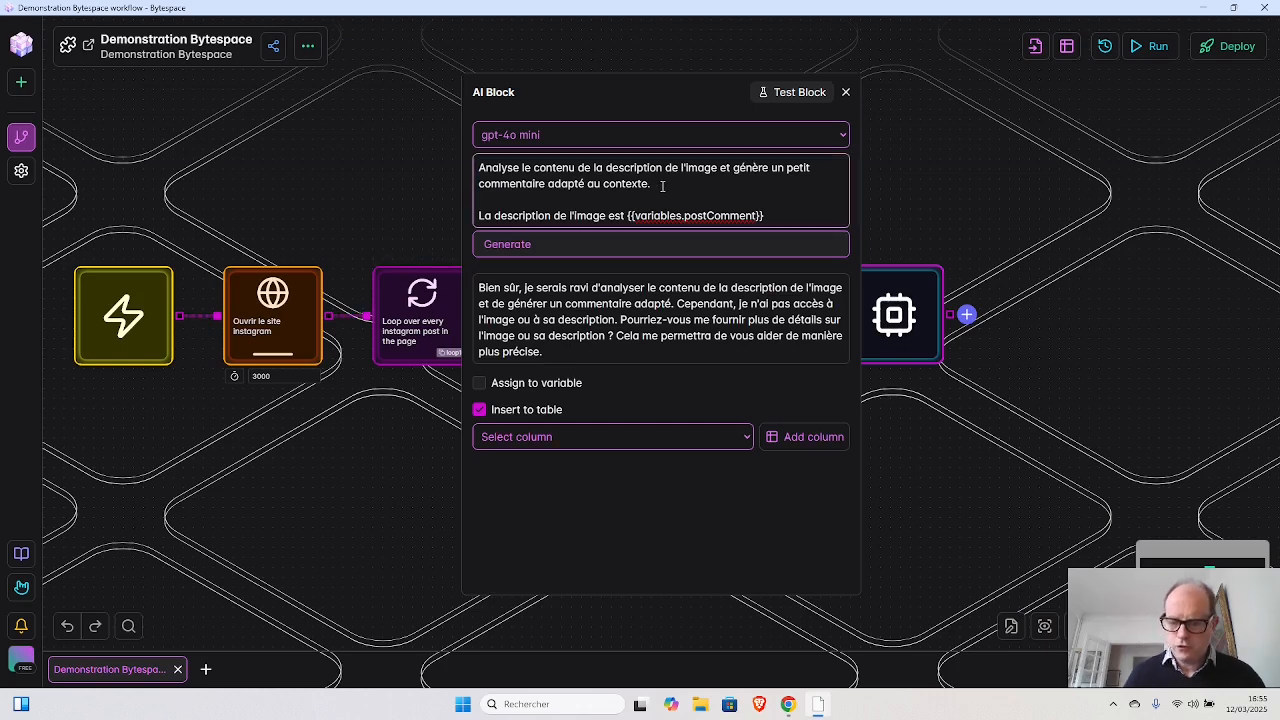
key(Return)
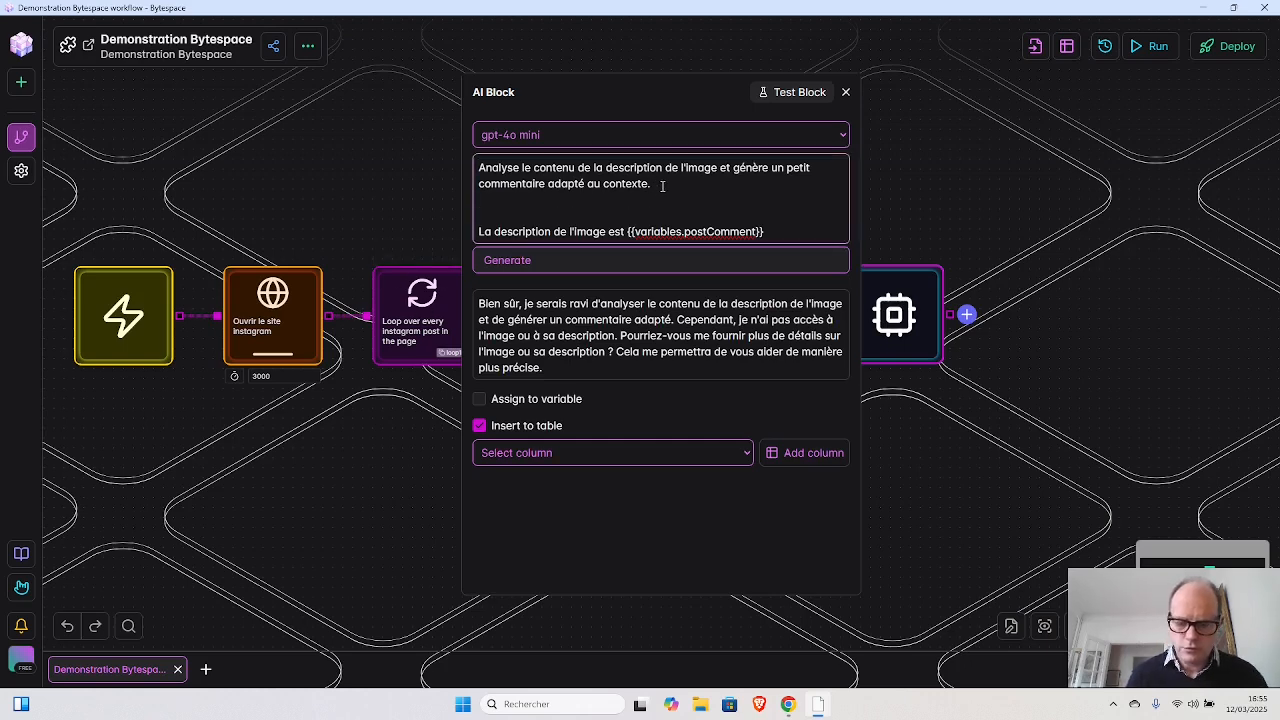
text(Ne génère)
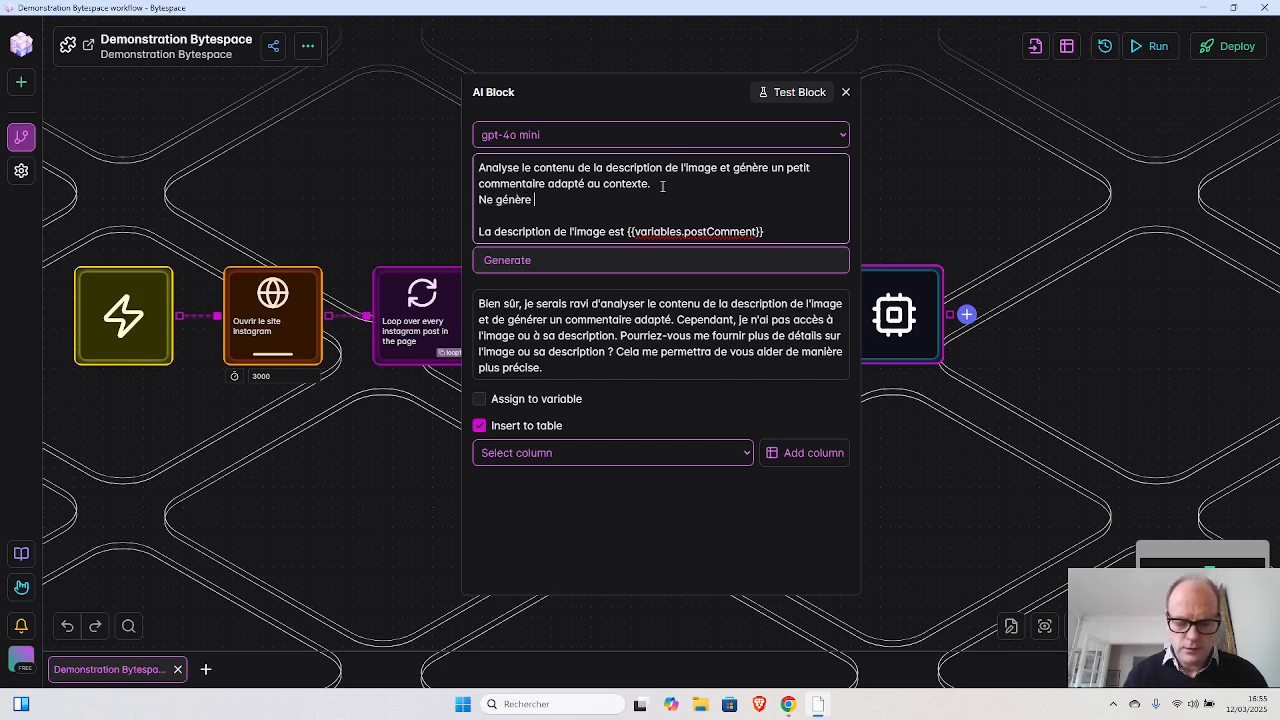
text( que le com)
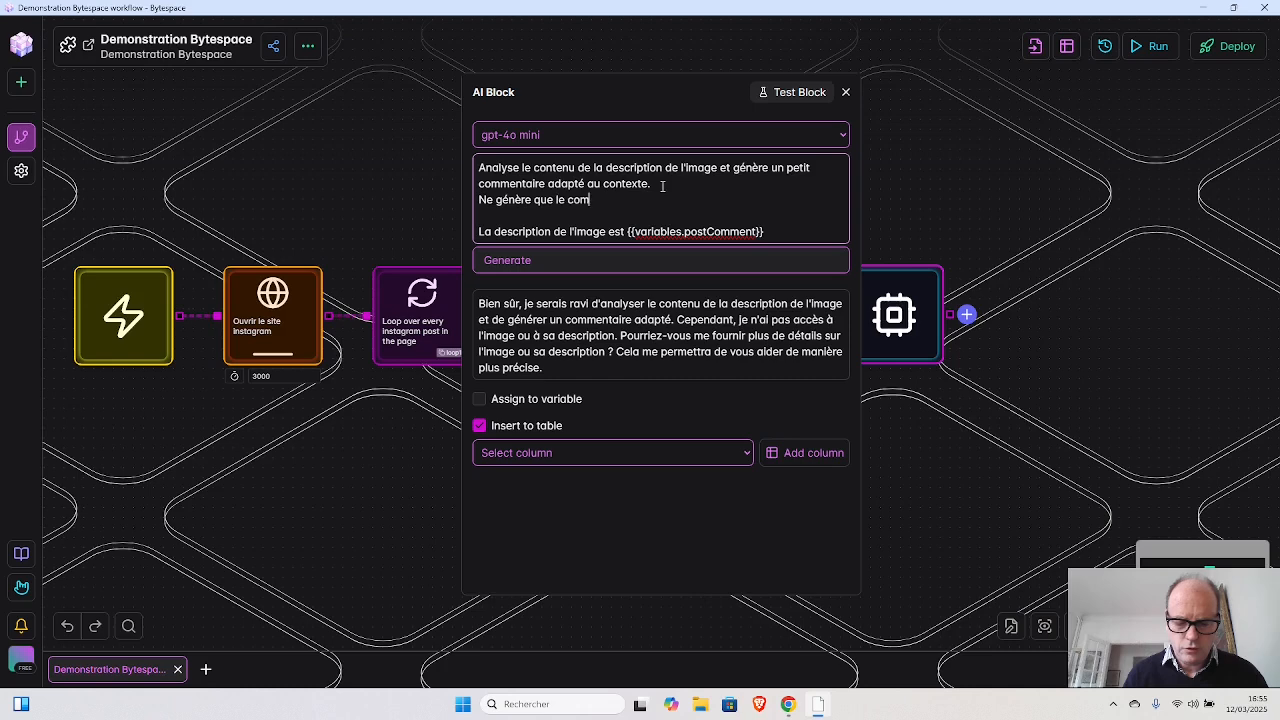
text(mentoire.)
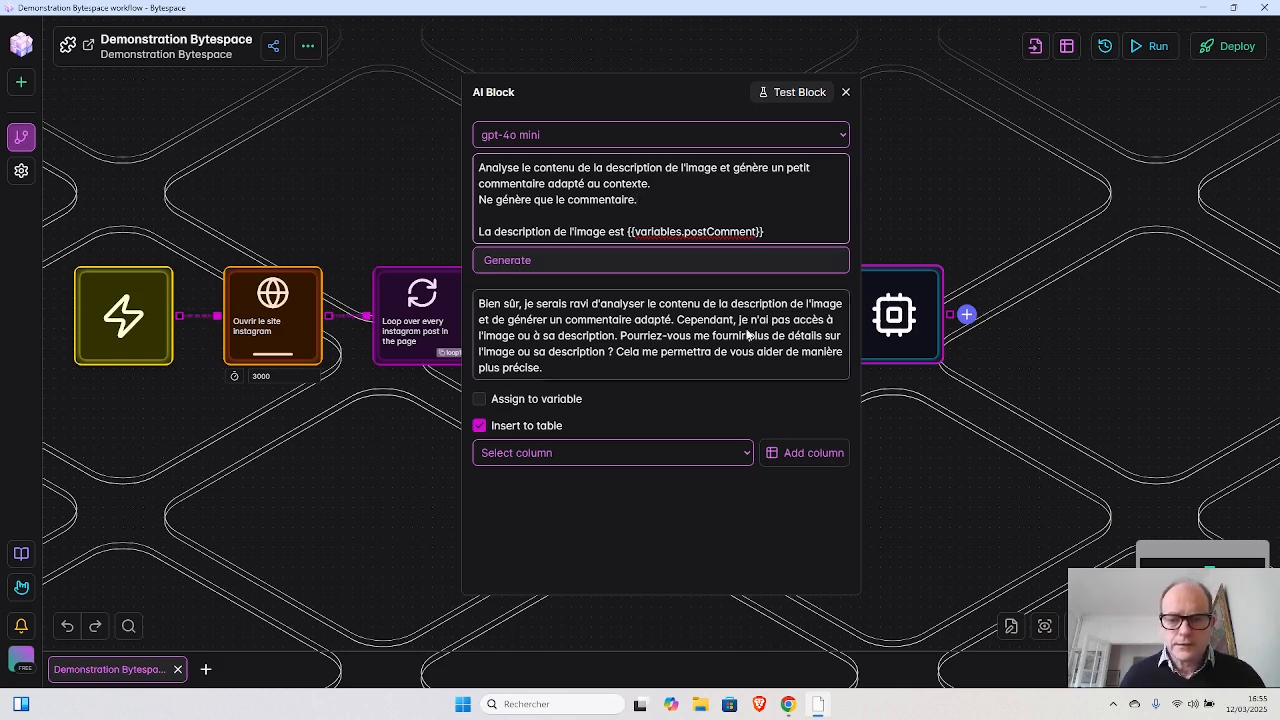
click(846, 92)
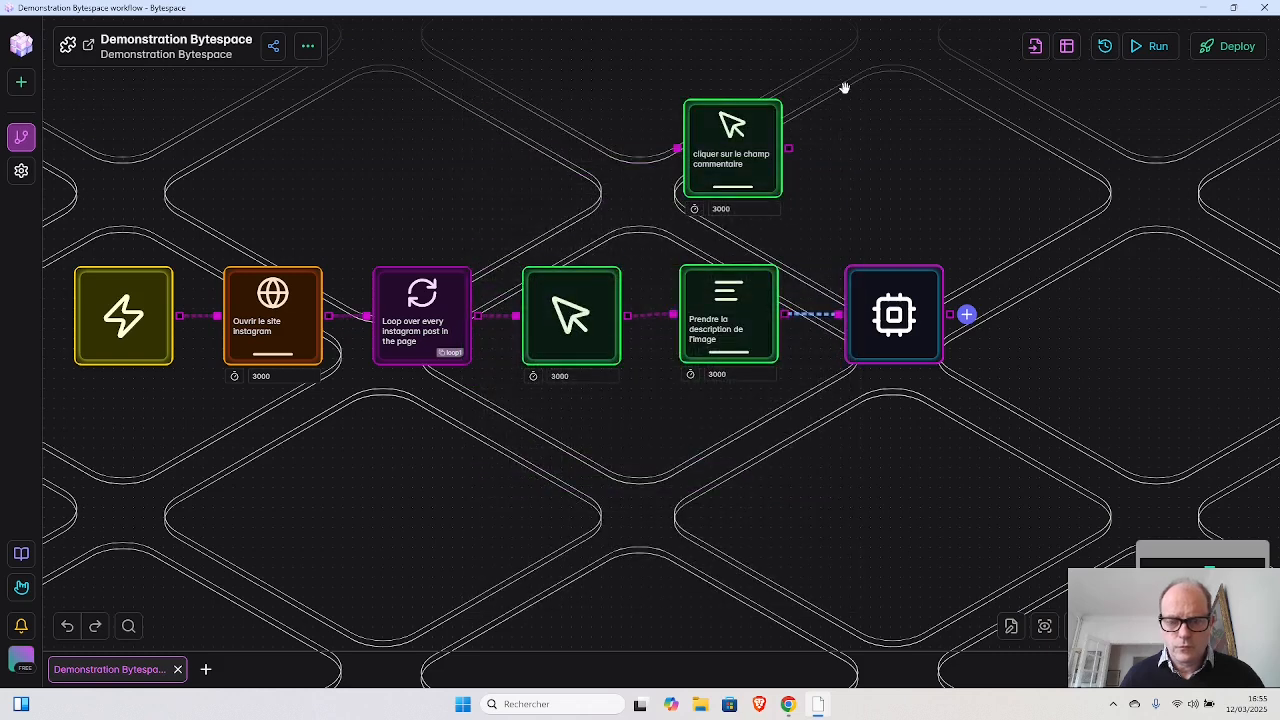
- Assign the AI Block's output to a variable named newComment, turn off its table insertion and close the settings
mouse_move(734, 324)
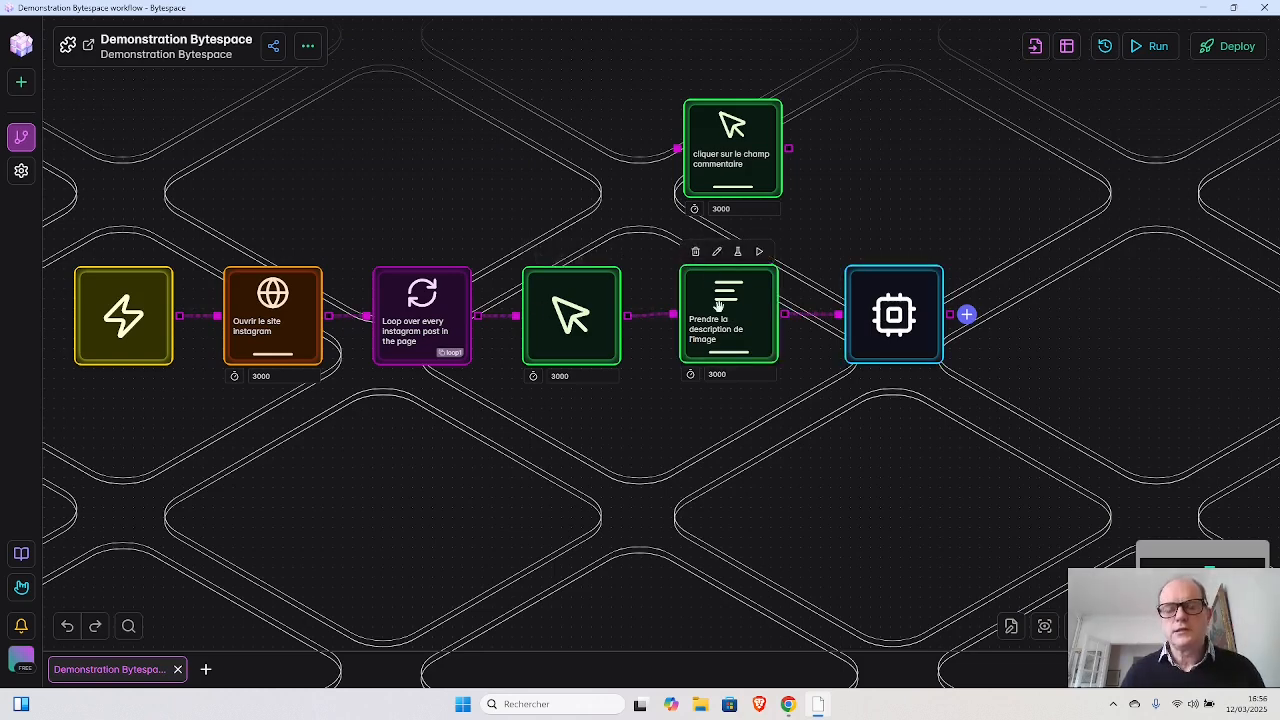
click(893, 318)
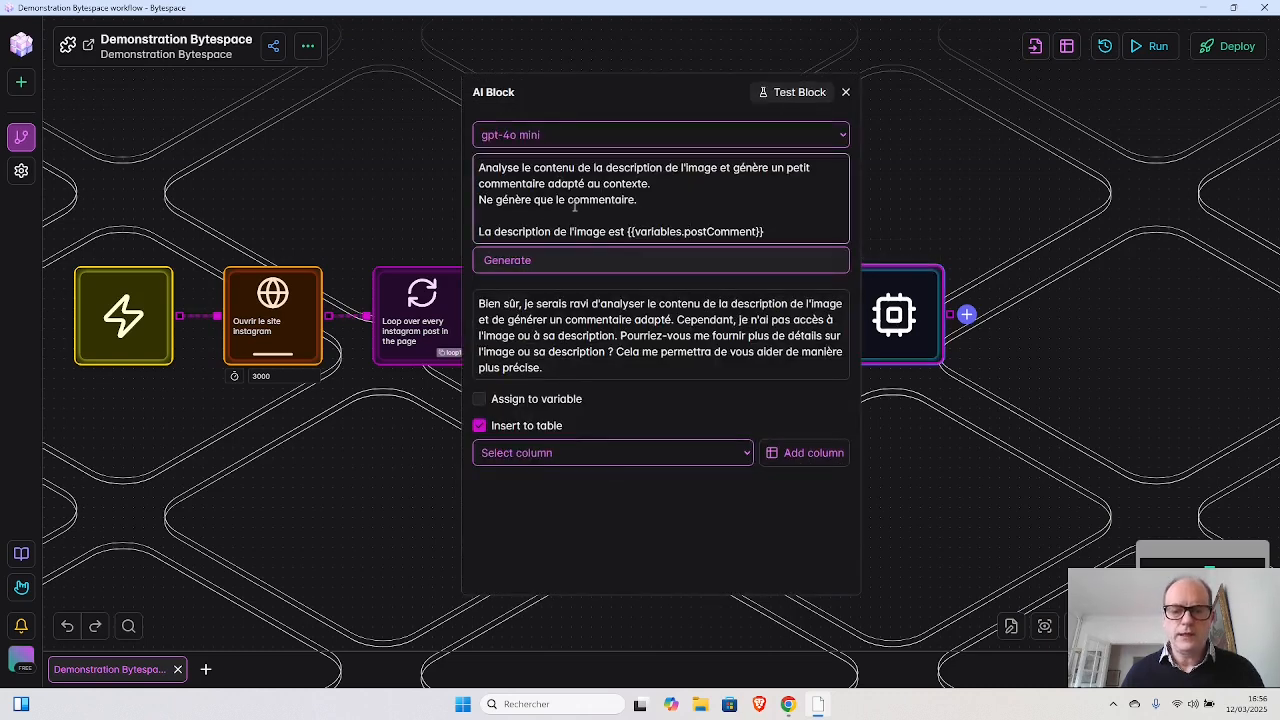
click(538, 398)
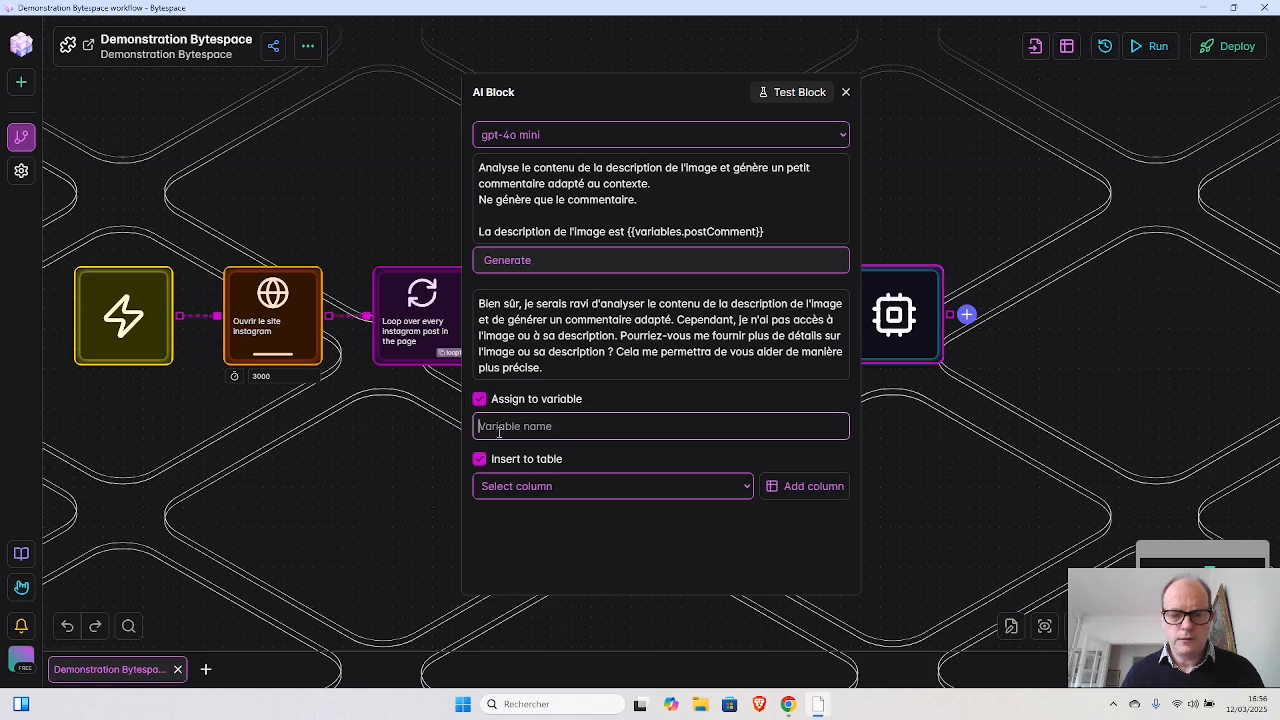
click(479, 459)
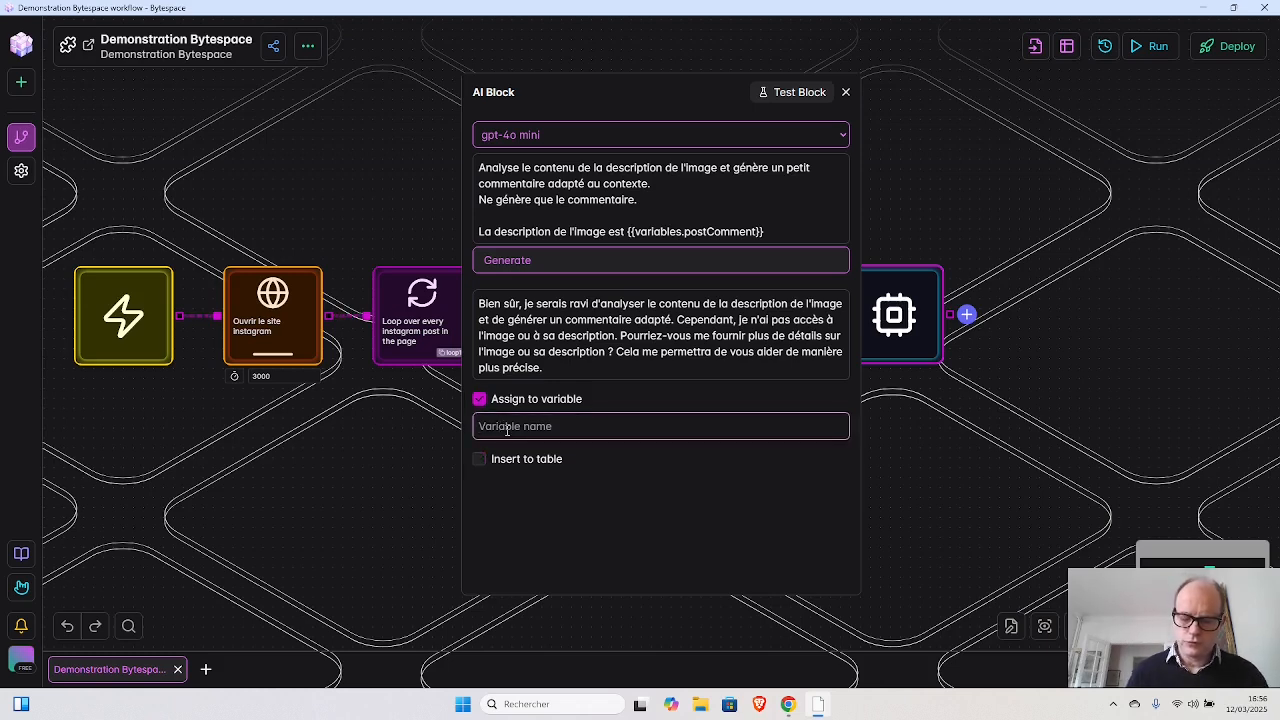
text(ne)
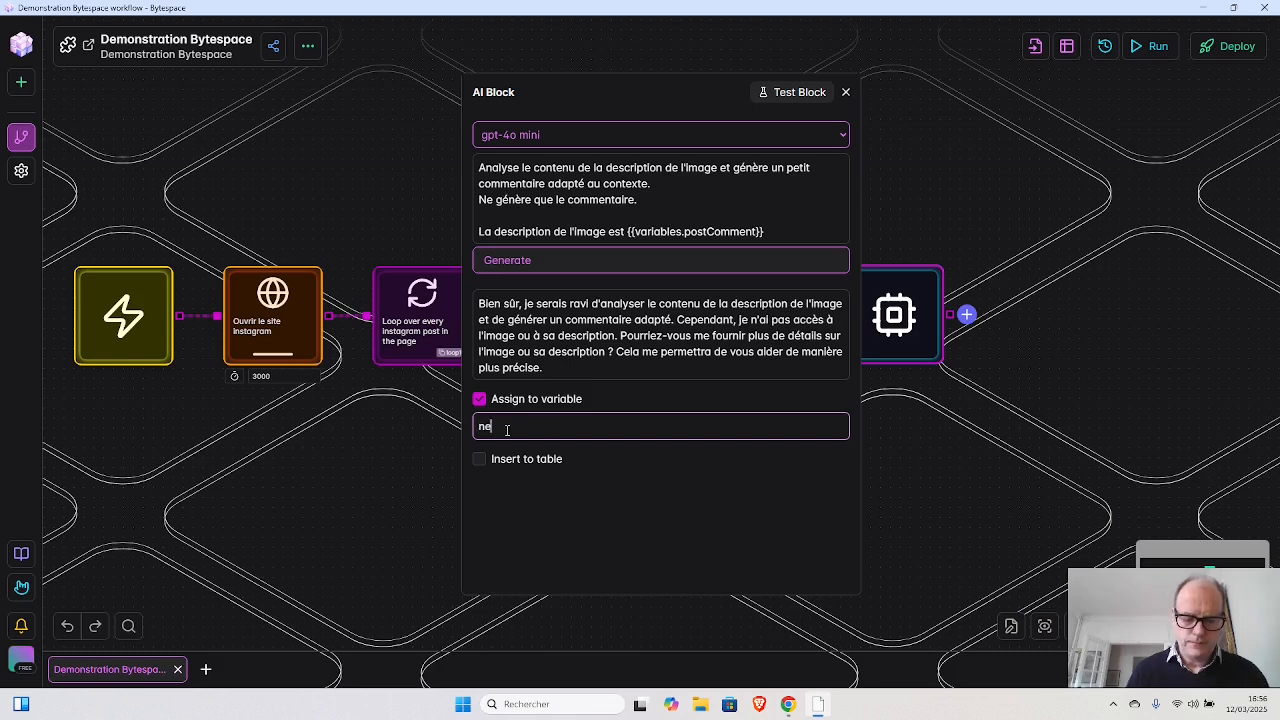
text(wComment)
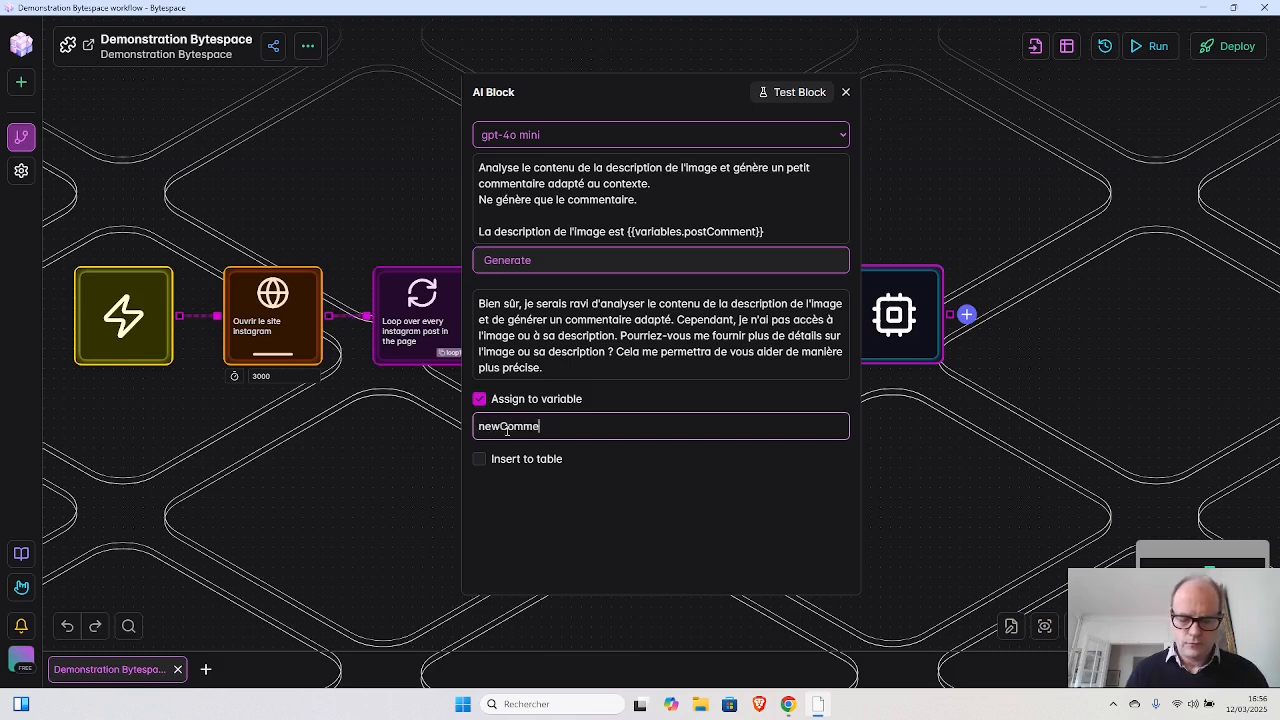
click(846, 92)
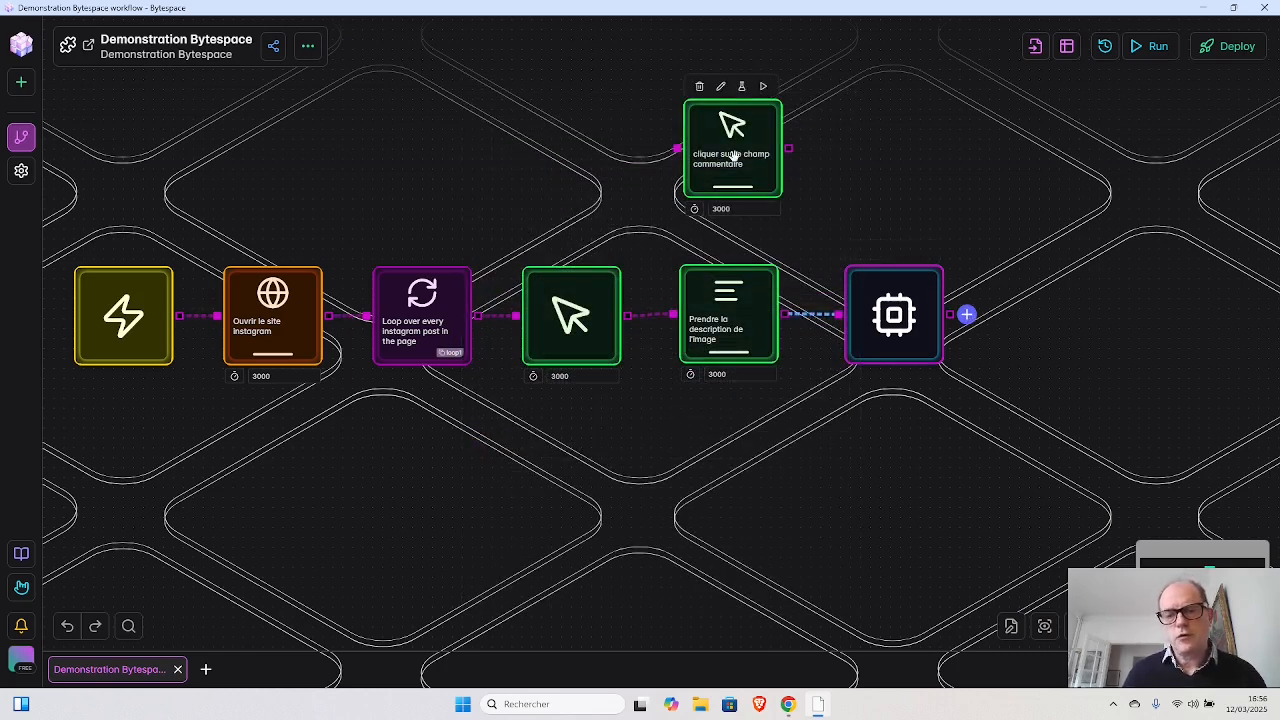
- Move the "cliquer sur le champ commentaire" block to the right of the AI Block and connect the AI Block to it
drag(731, 160, 1065, 322)
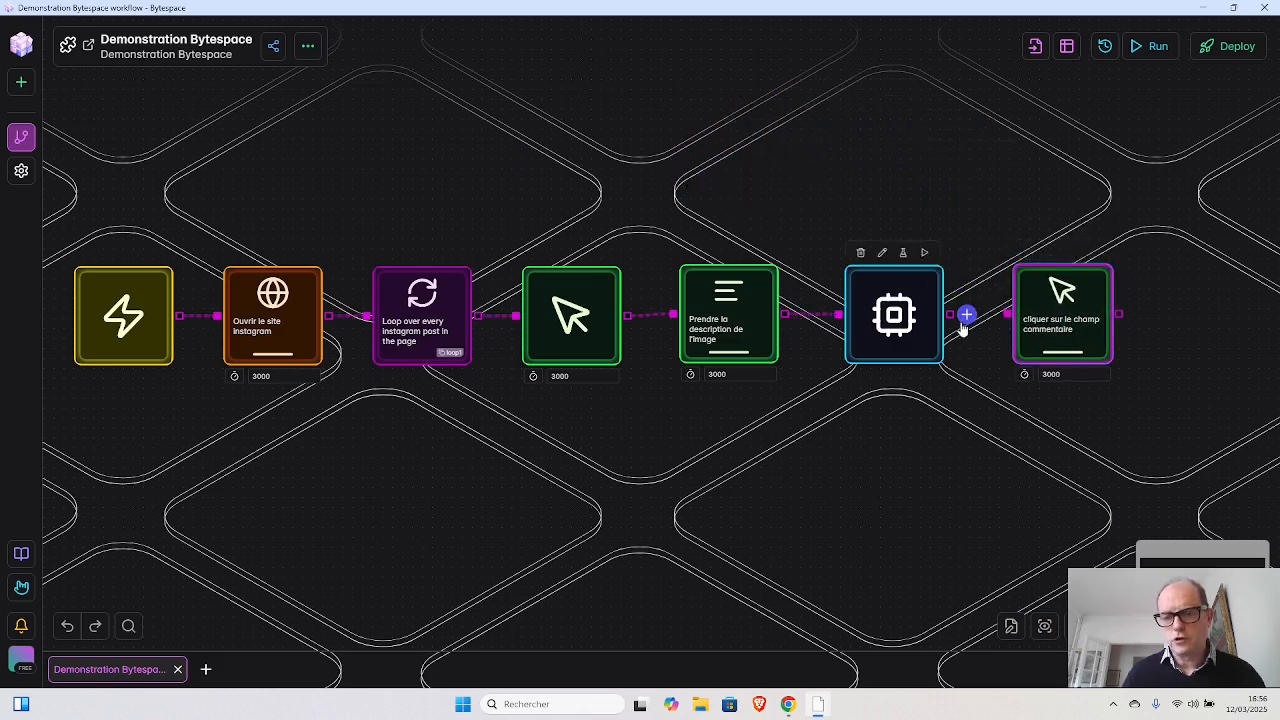
drag(950, 315, 1055, 313)
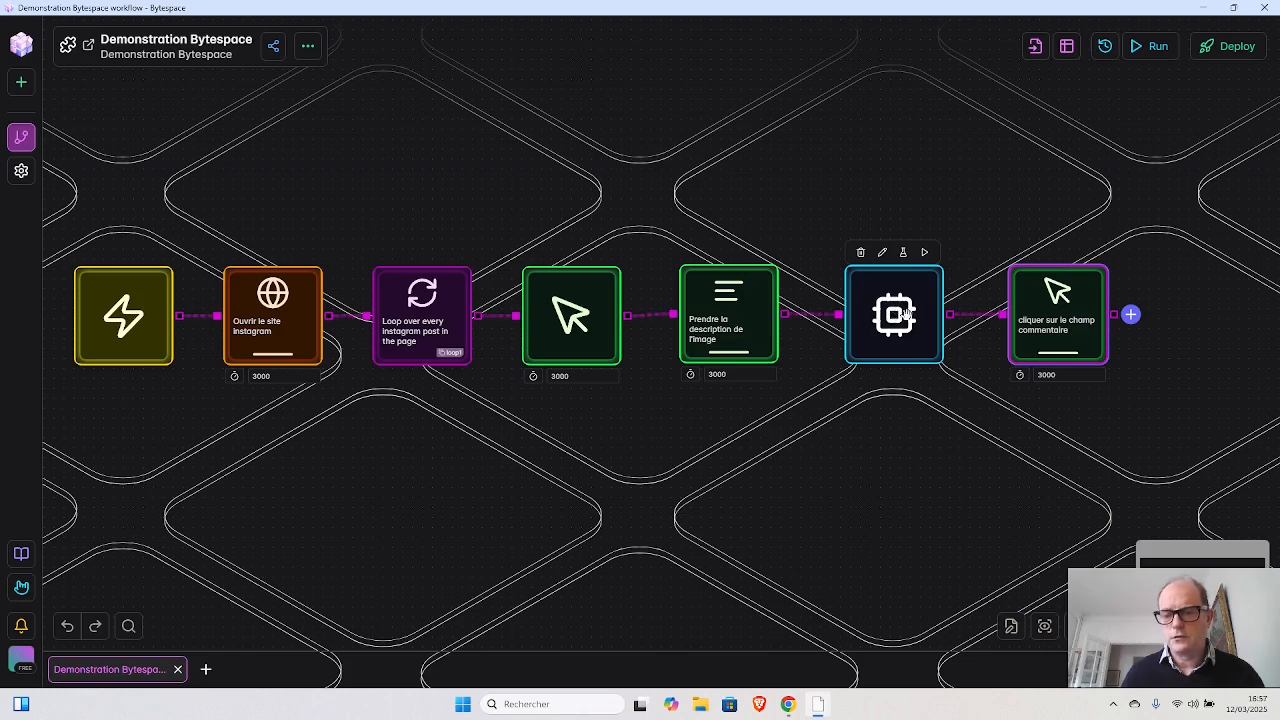
- Add a Forms block after "cliquer sur le champ commentaire" and set its selector to Instagram's "Ajouter un commentaire..." field
click(1130, 315)
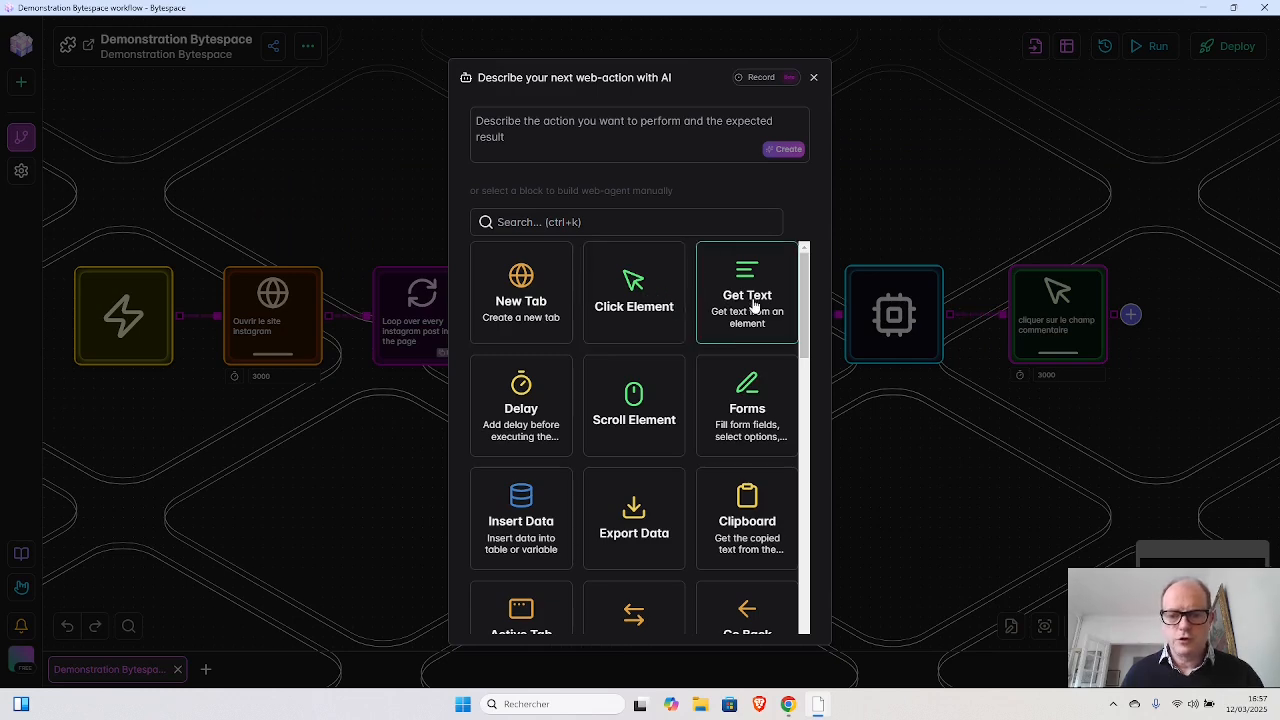
scroll(755, 305, down, 2)
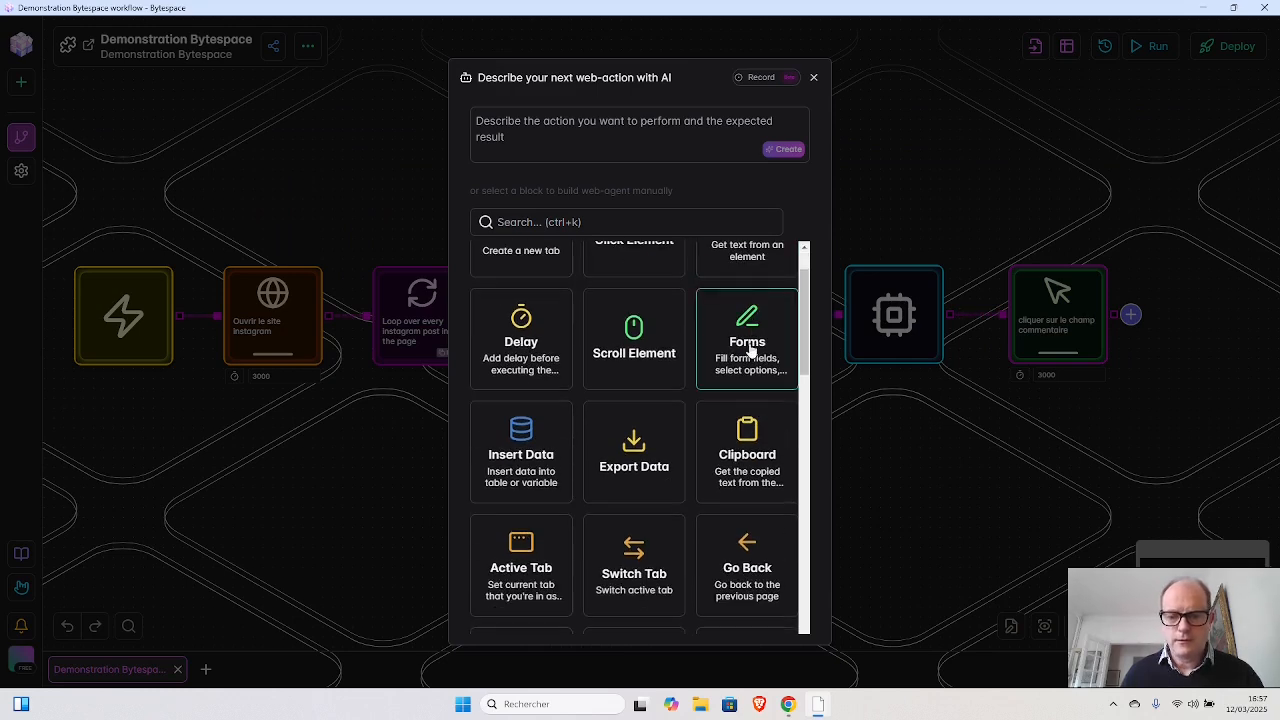
click(749, 343)
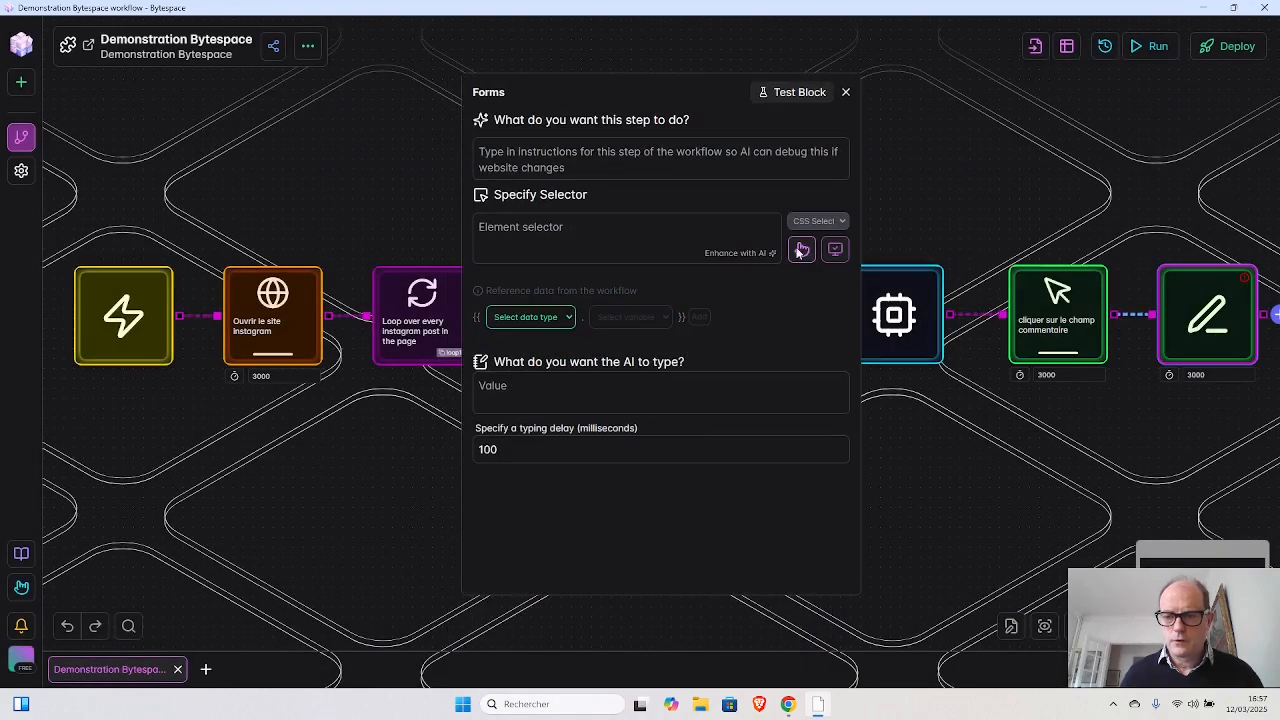
click(800, 248)
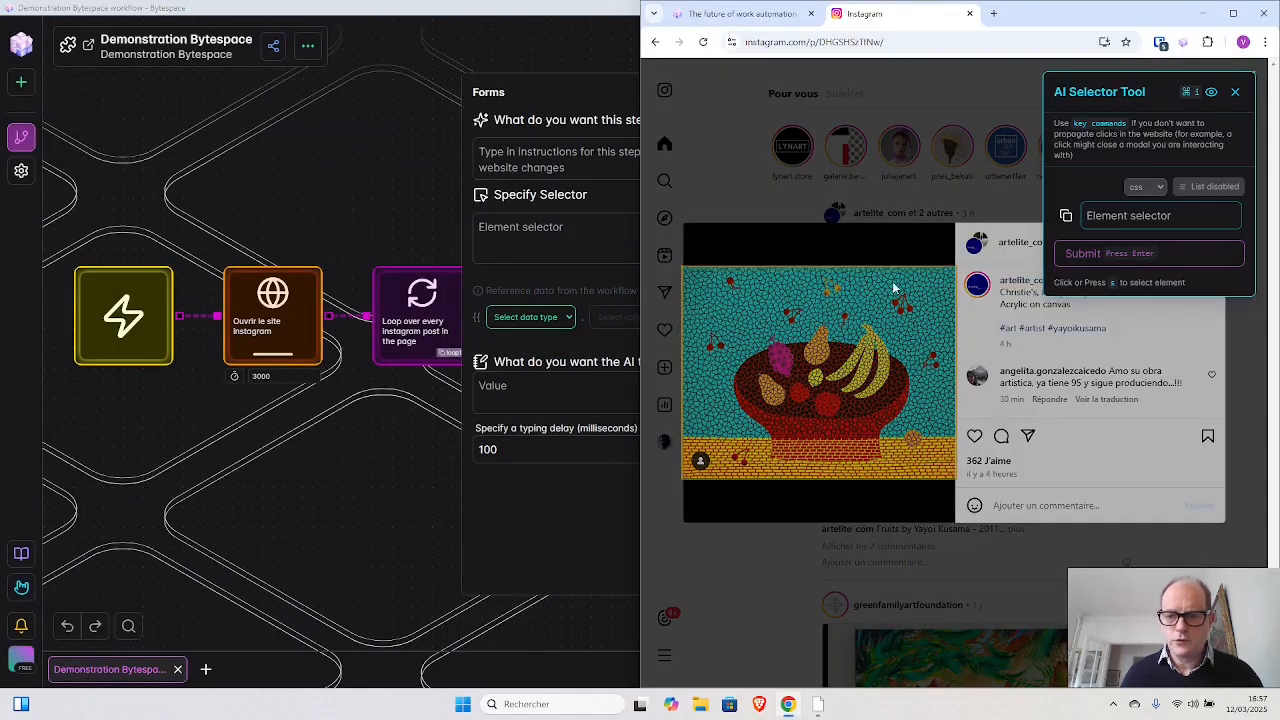
click(1061, 512)
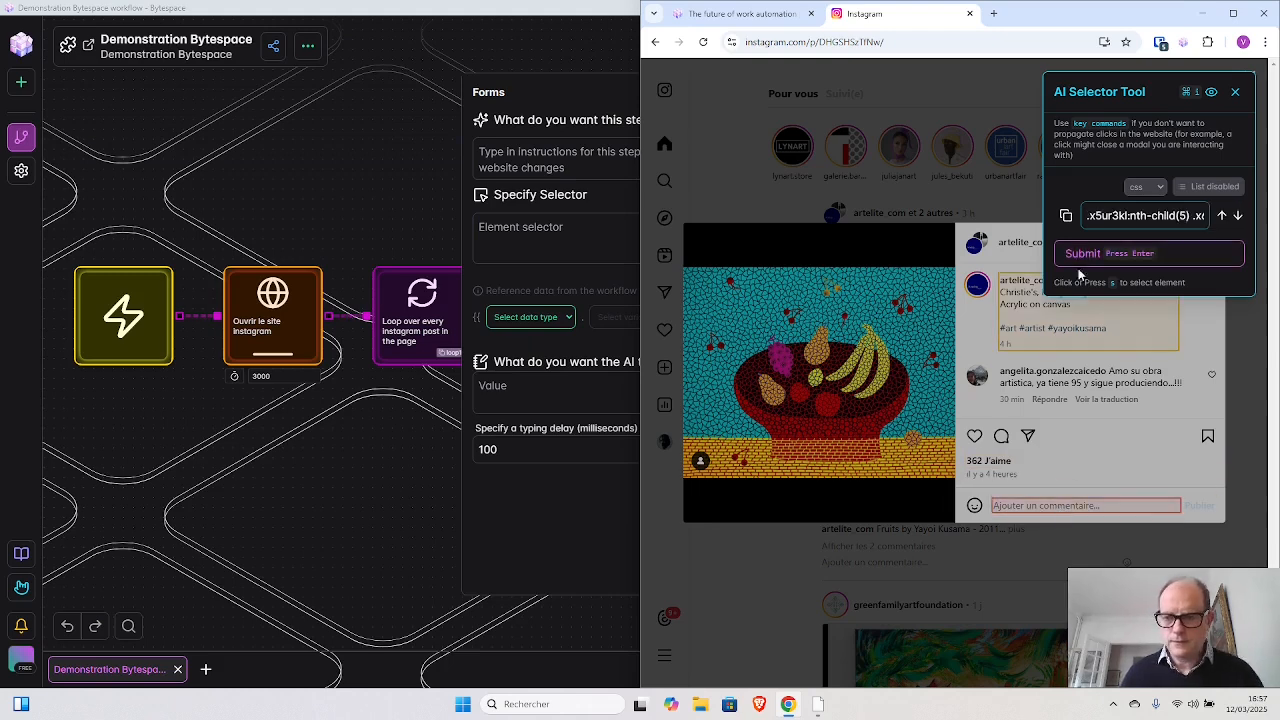
click(1082, 253)
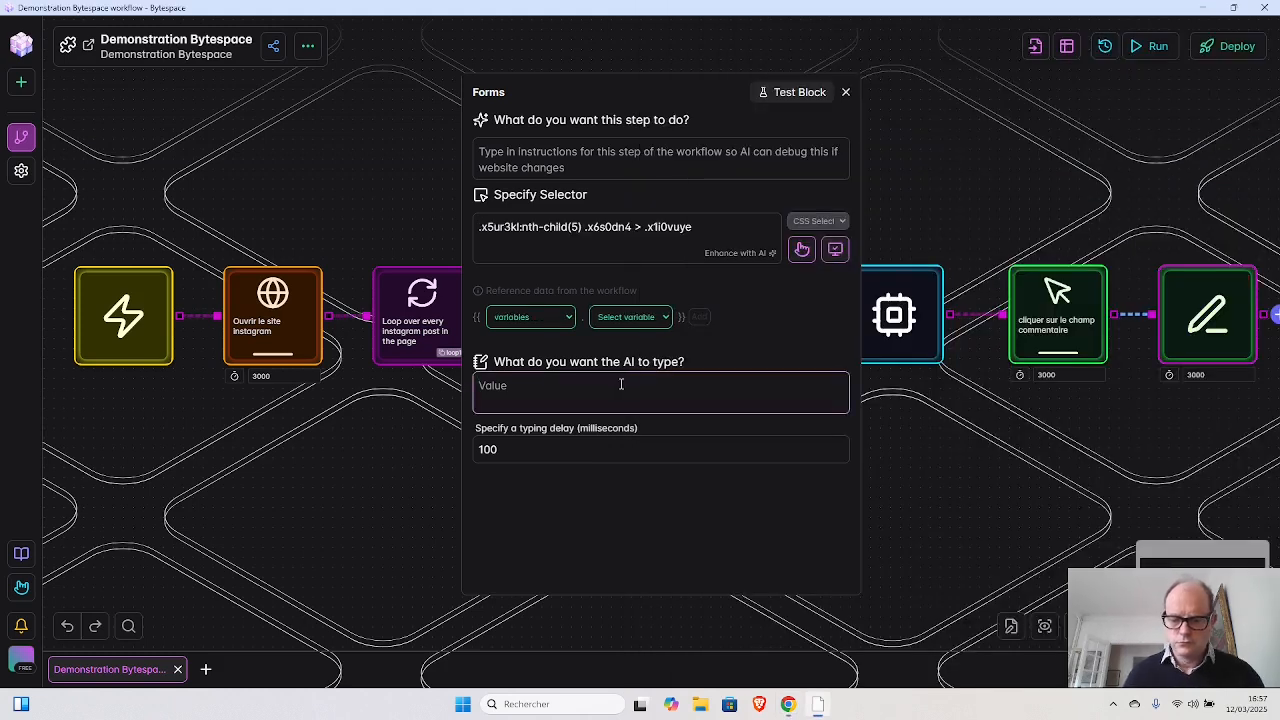
- Set the text the Forms block enters to {{variables.newComment}} and close its settings
text({{)
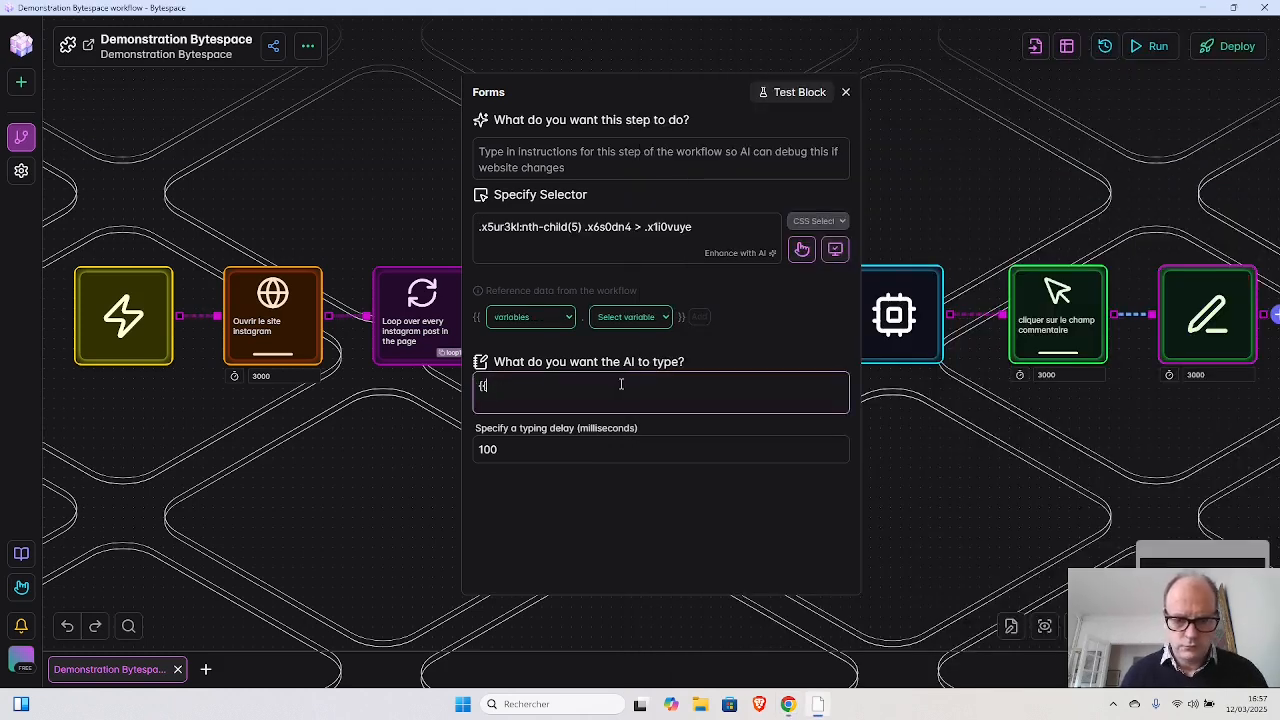
text(varia)
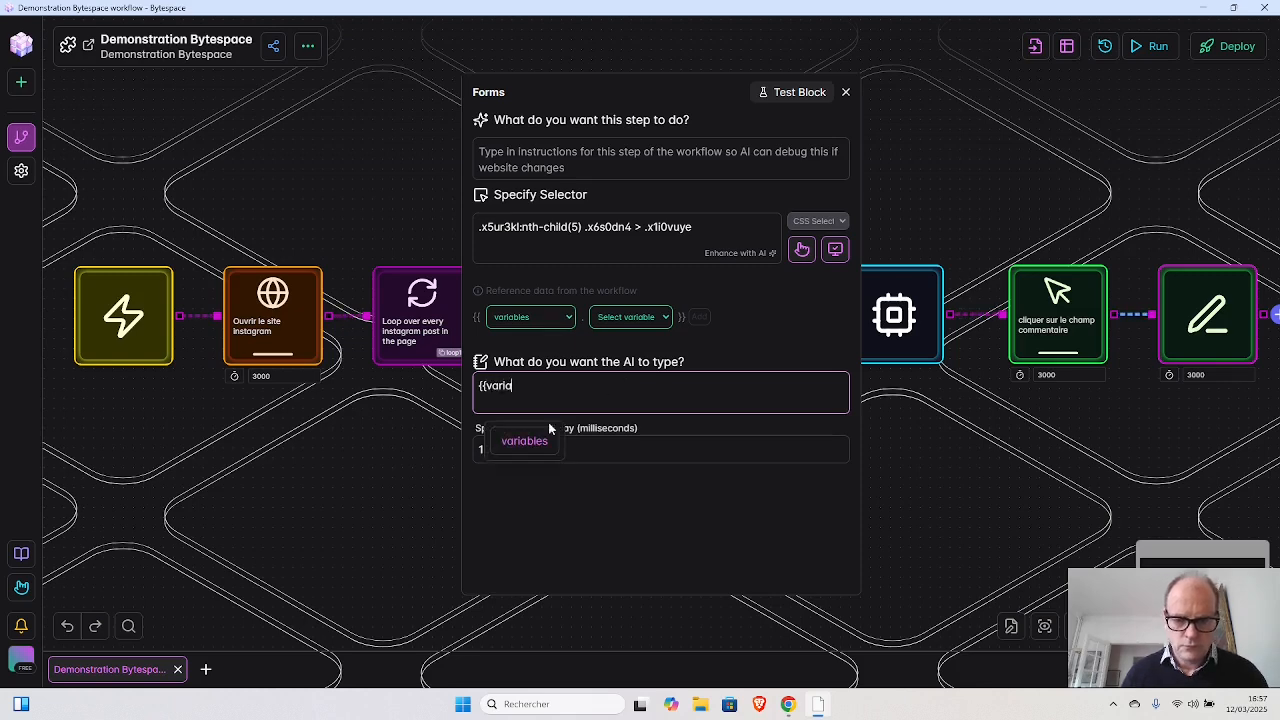
click(530, 441)
key(BackSpace)
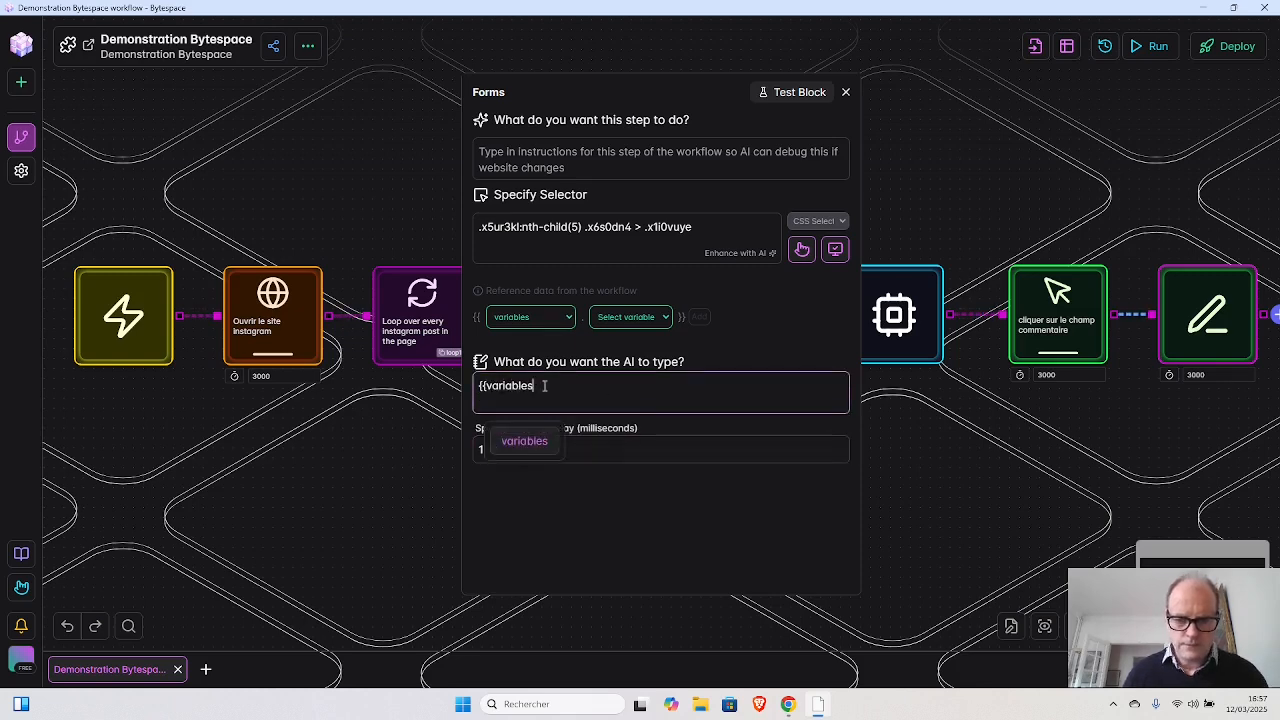
text(.)
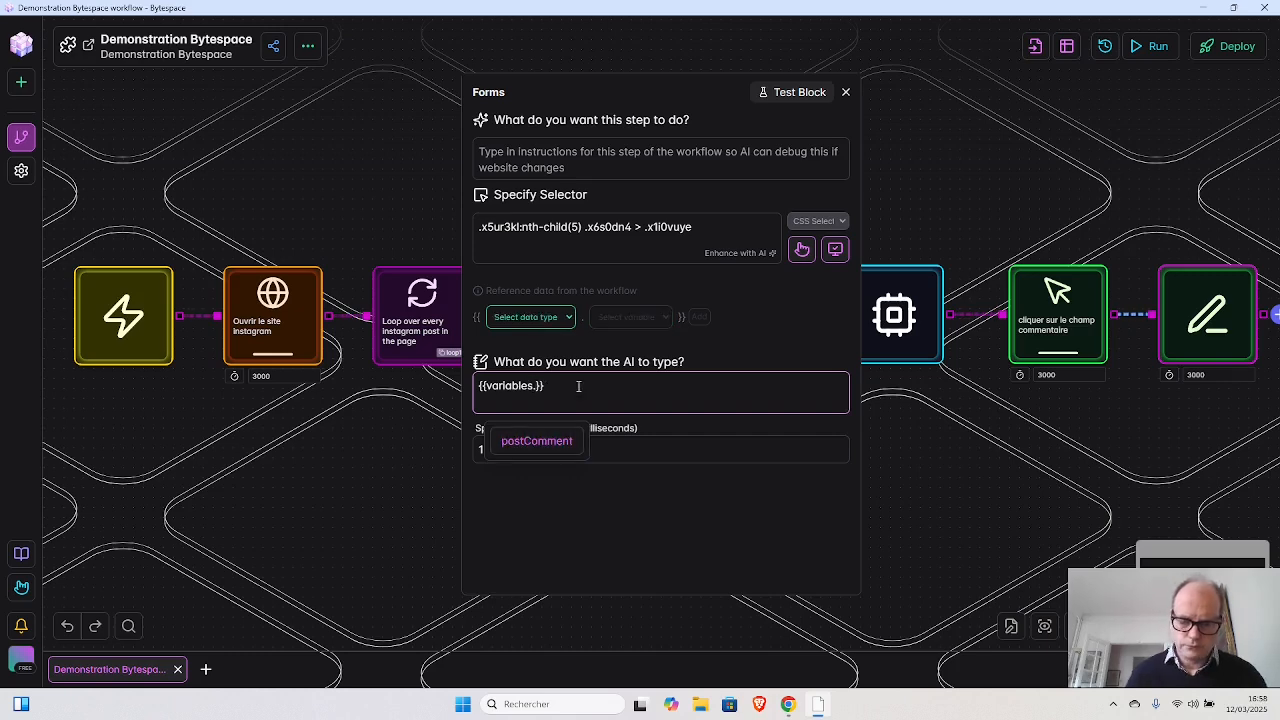
text(new)
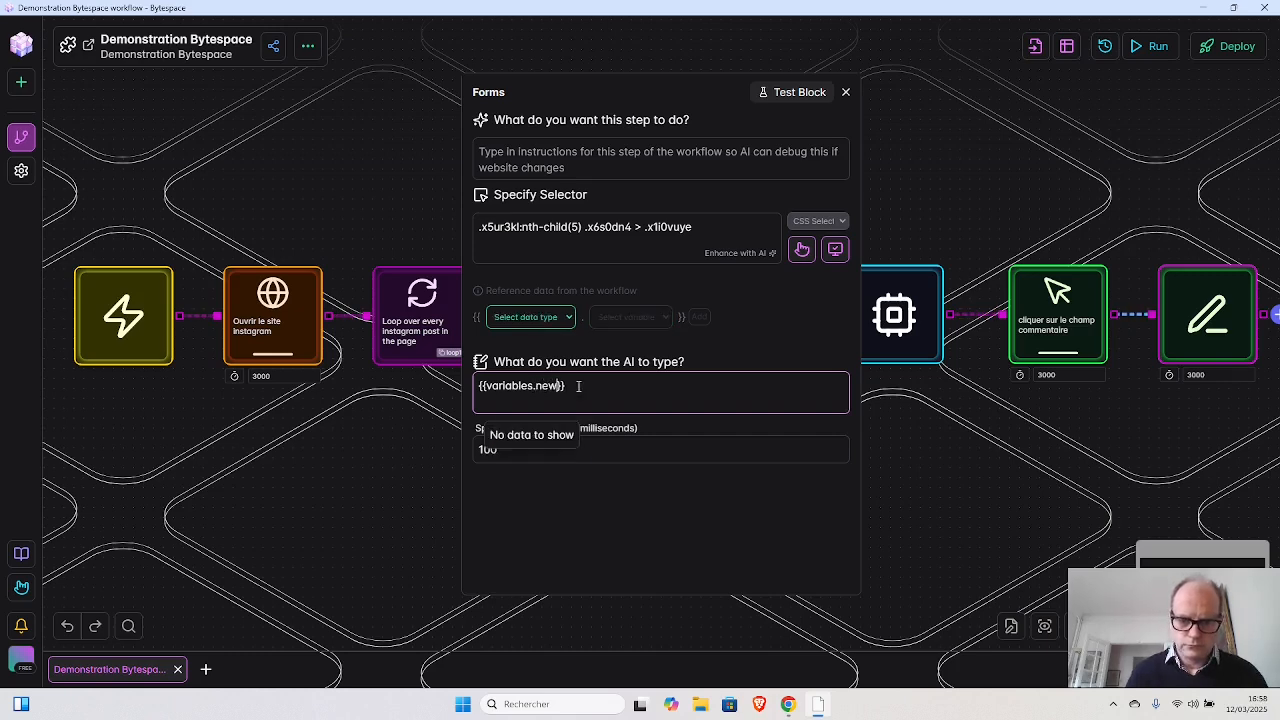
text(Comment)
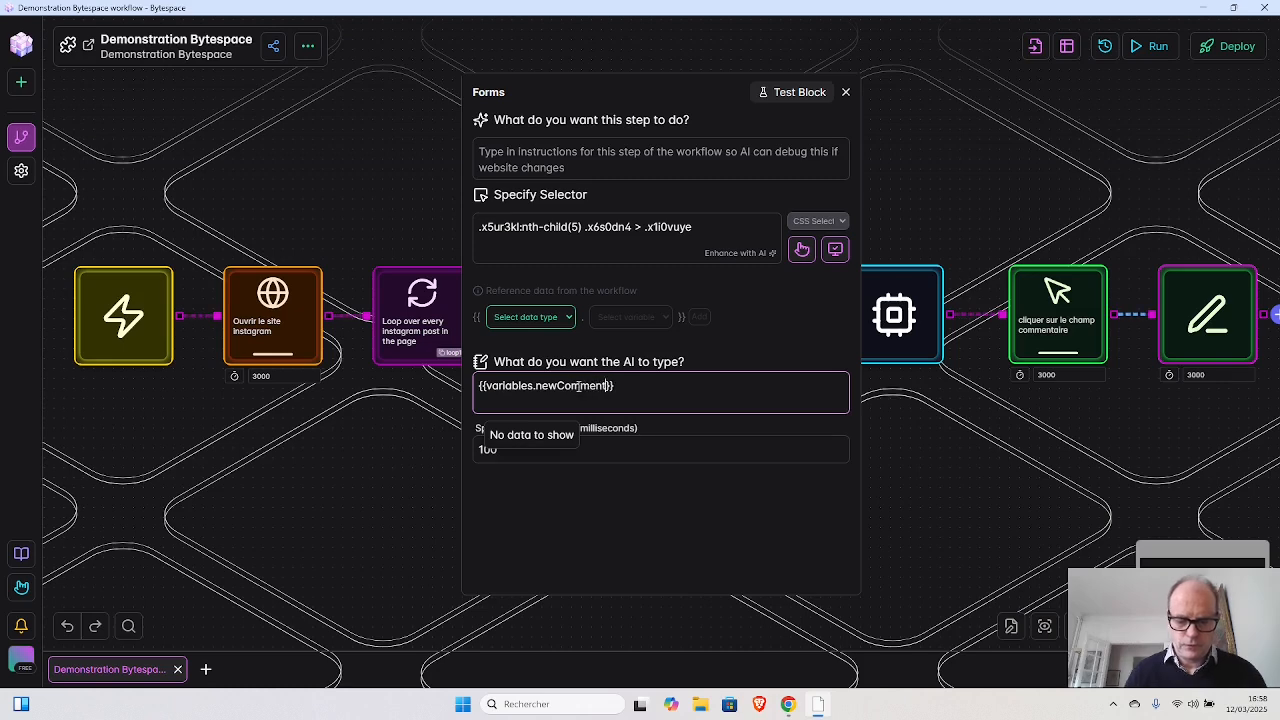
click(845, 92)
- Write "Impressive !" in the comment field of the open Instagram post and return to the Bytespace workflow
mouse_move(1206, 303)
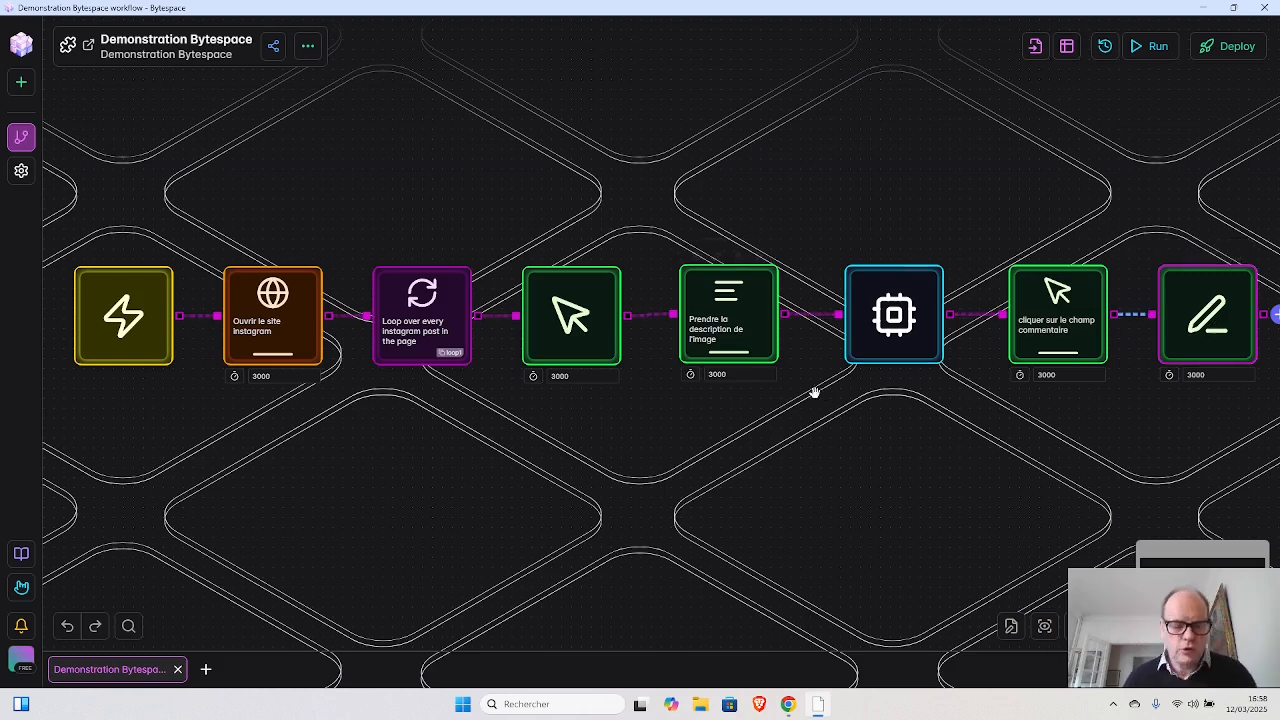
scroll(825, 395, down, 1)
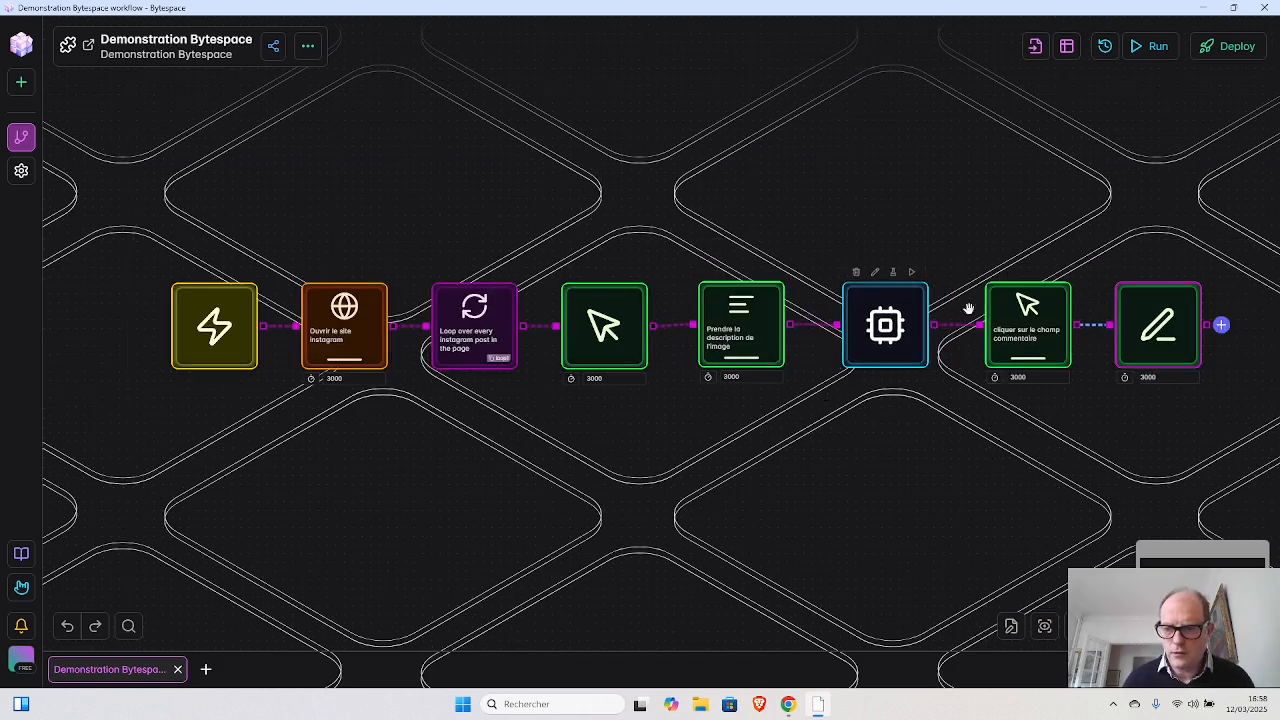
mouse_move(1147, 335)
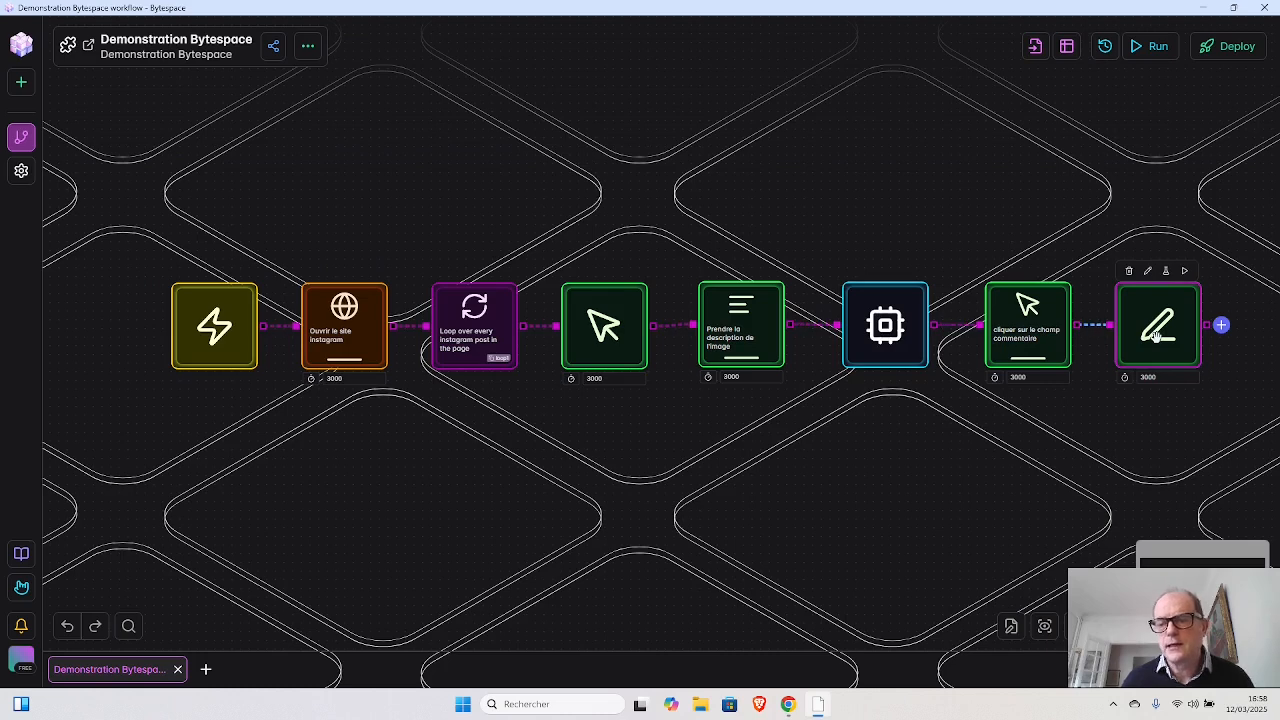
mouse_move(1033, 310)
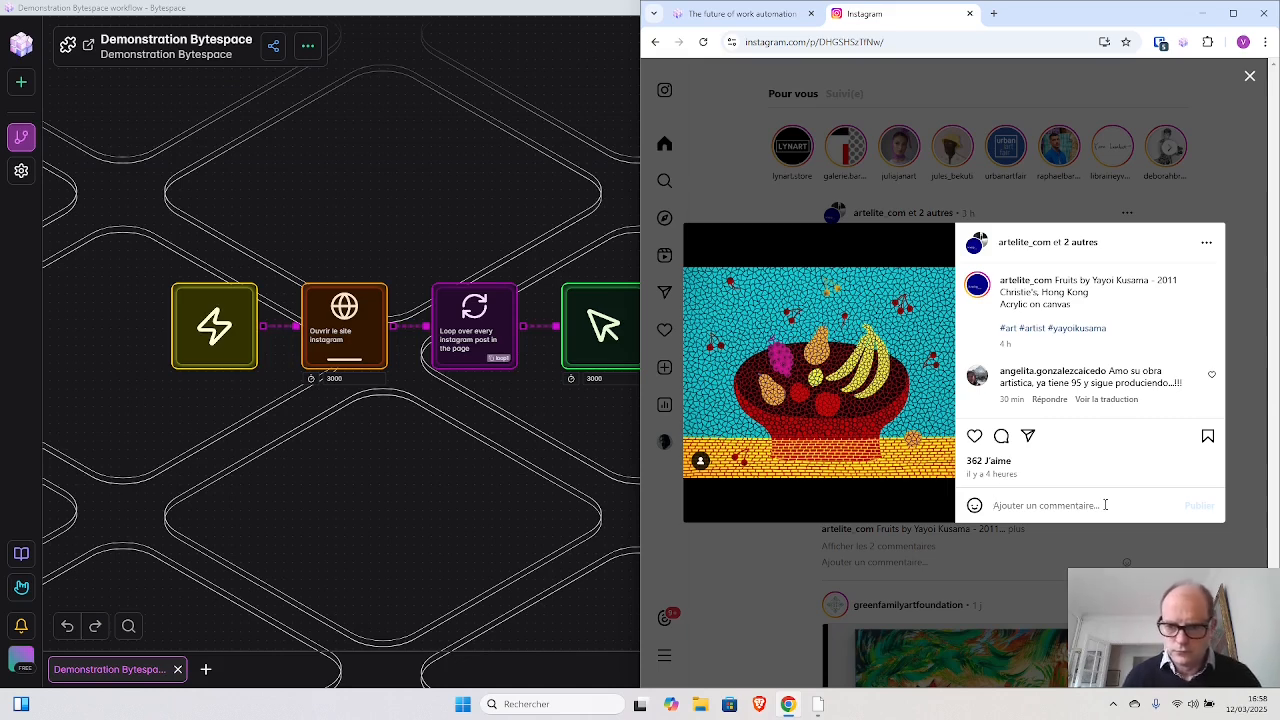
text(()
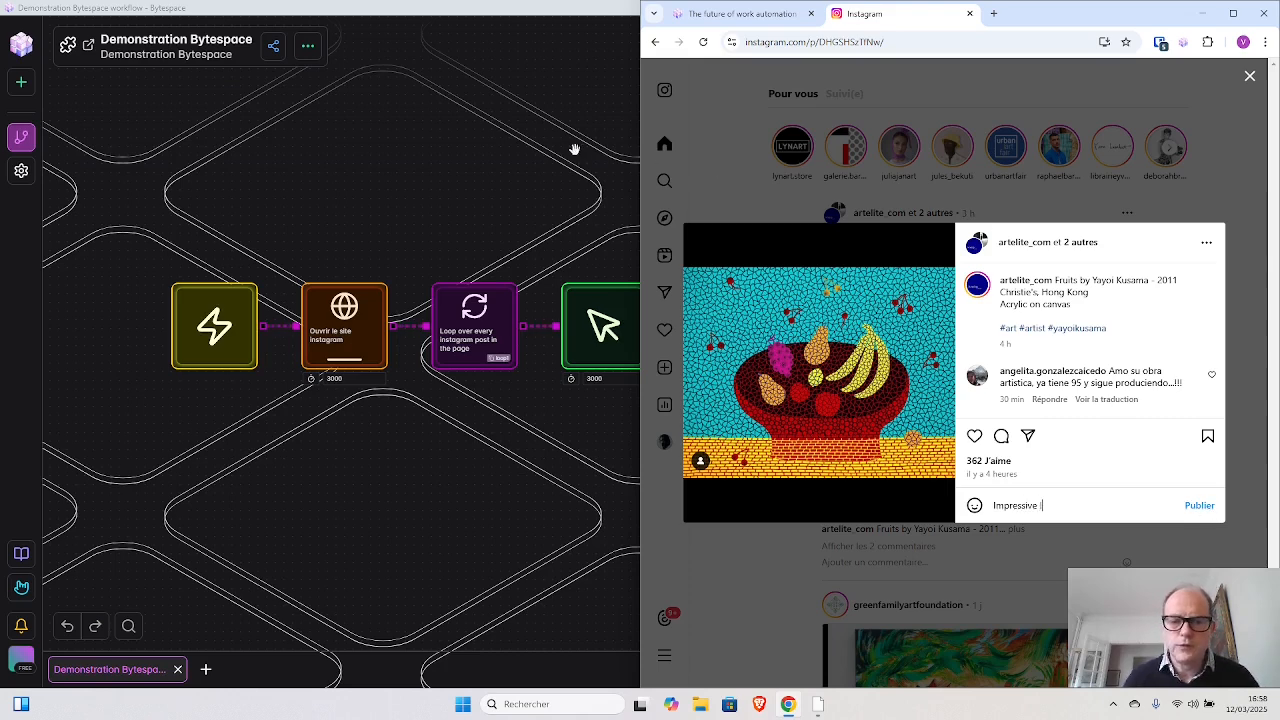
key(super+Up)
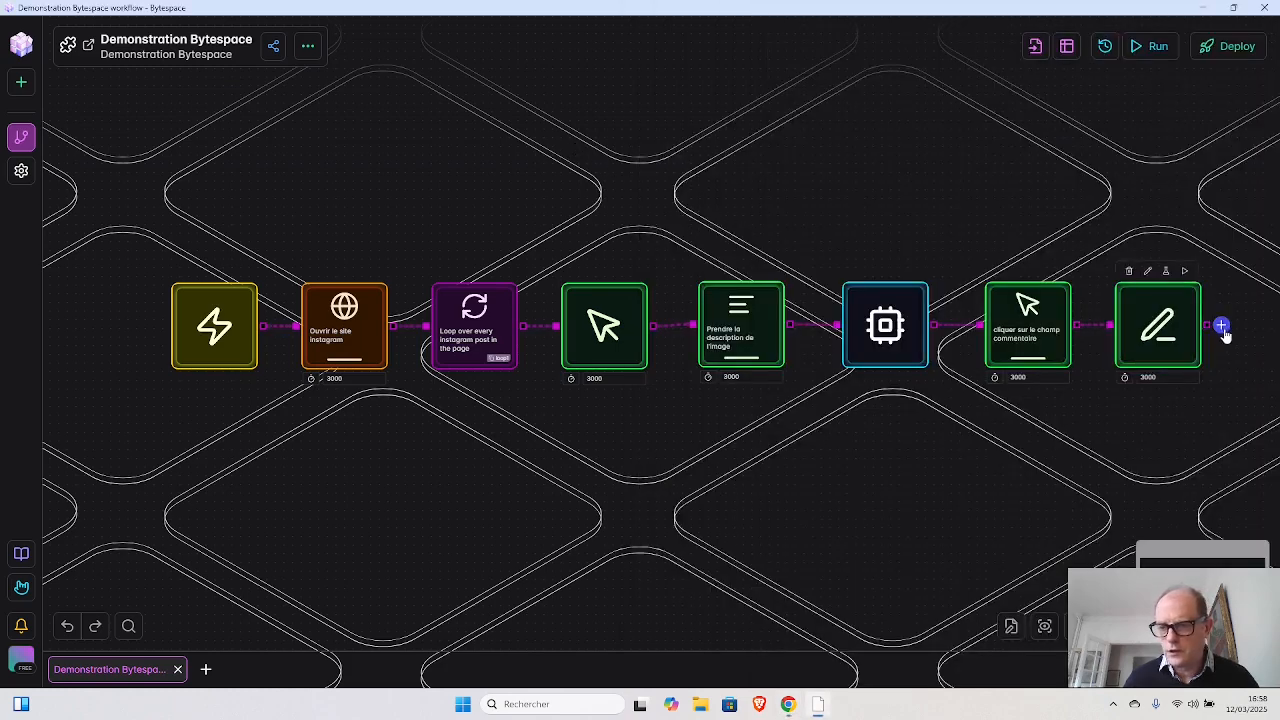
- Add a Click Element block after the Forms block and set its selector to Instagram's "Publier" button
click(1221, 327)
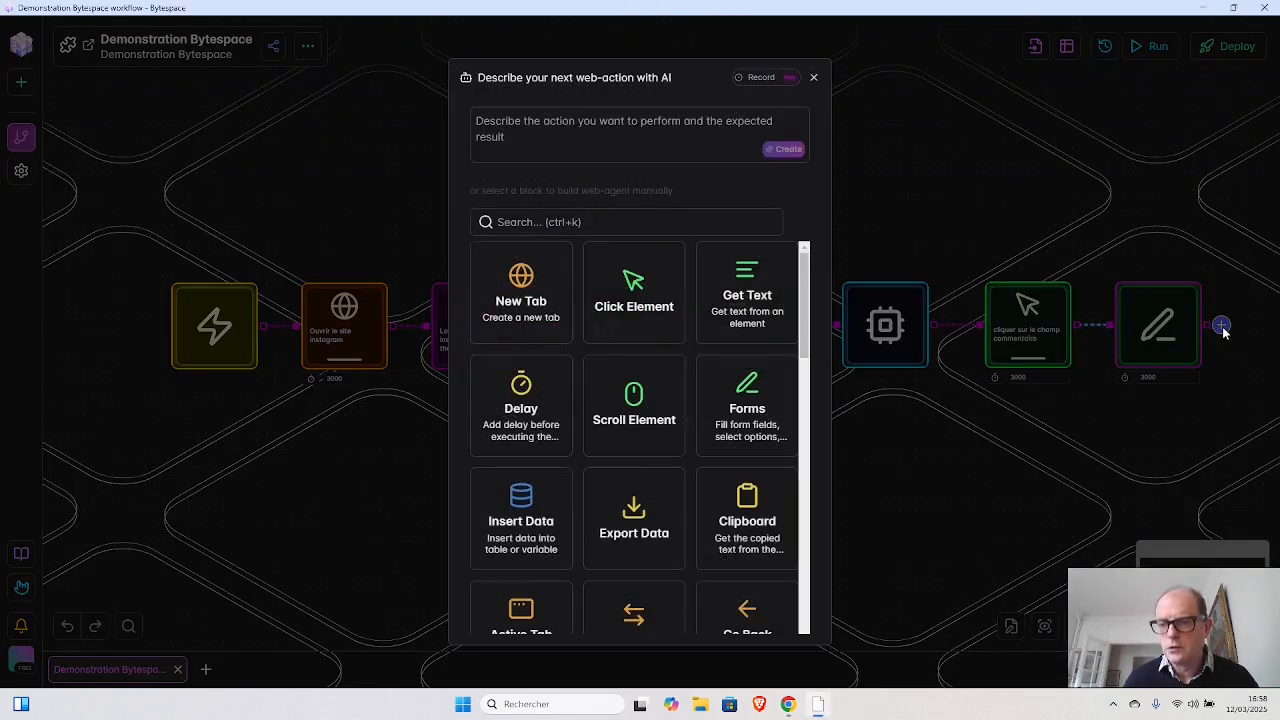
click(620, 305)
click(617, 306)
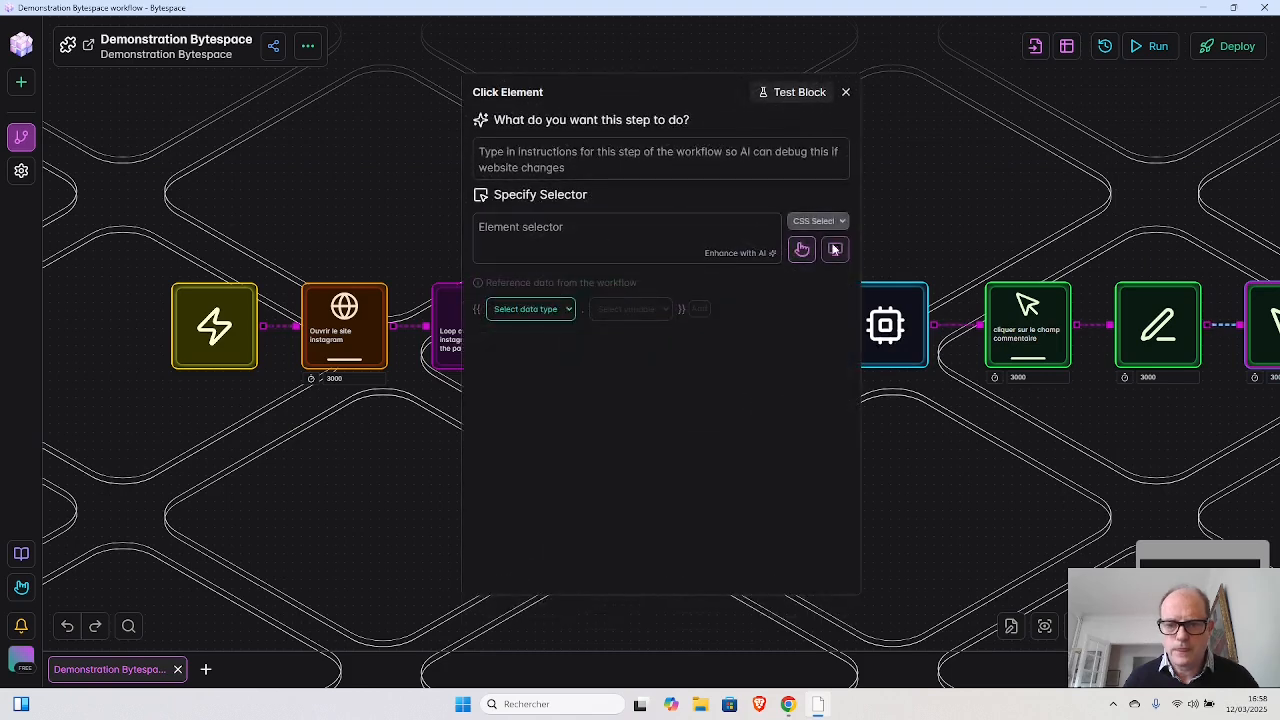
click(801, 249)
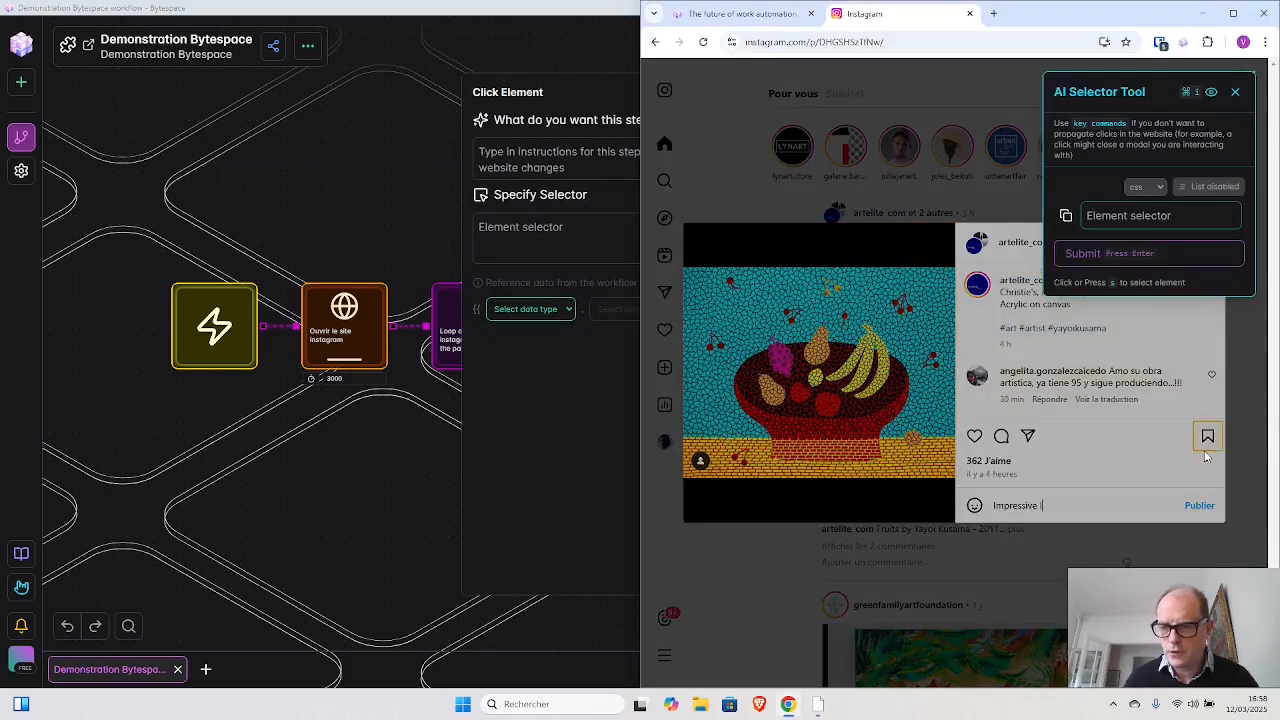
click(1208, 508)
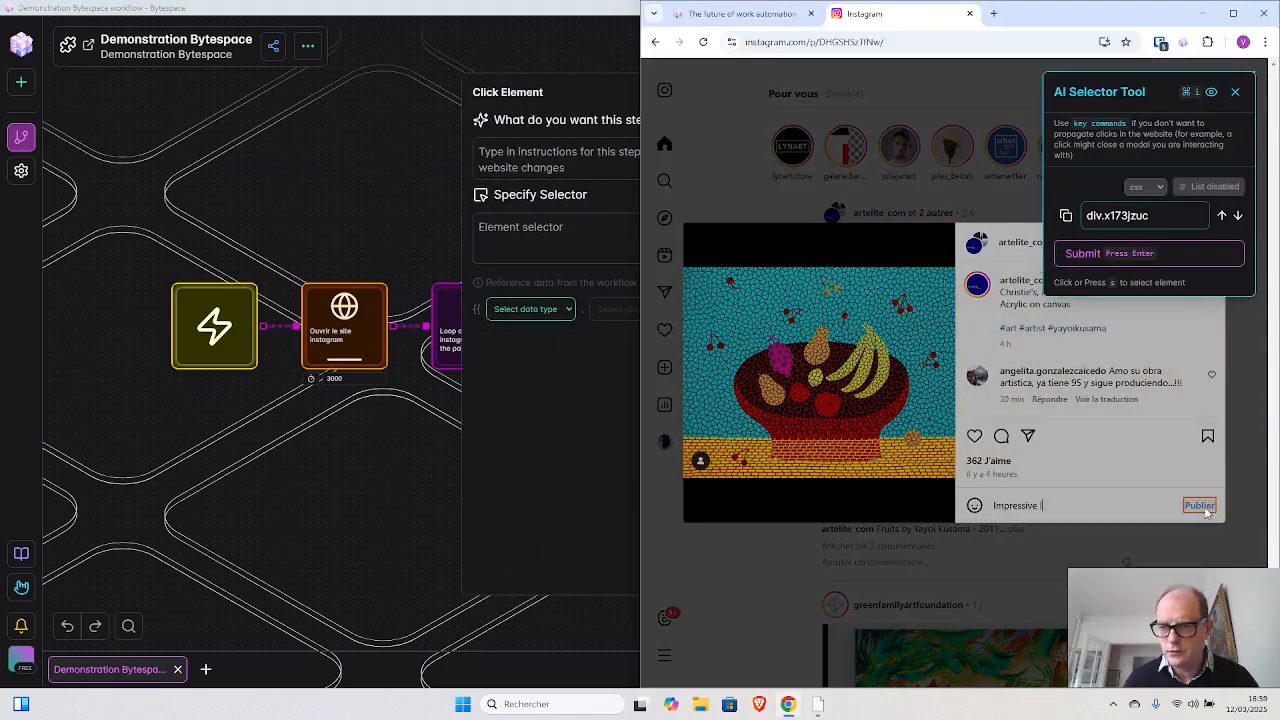
click(1086, 252)
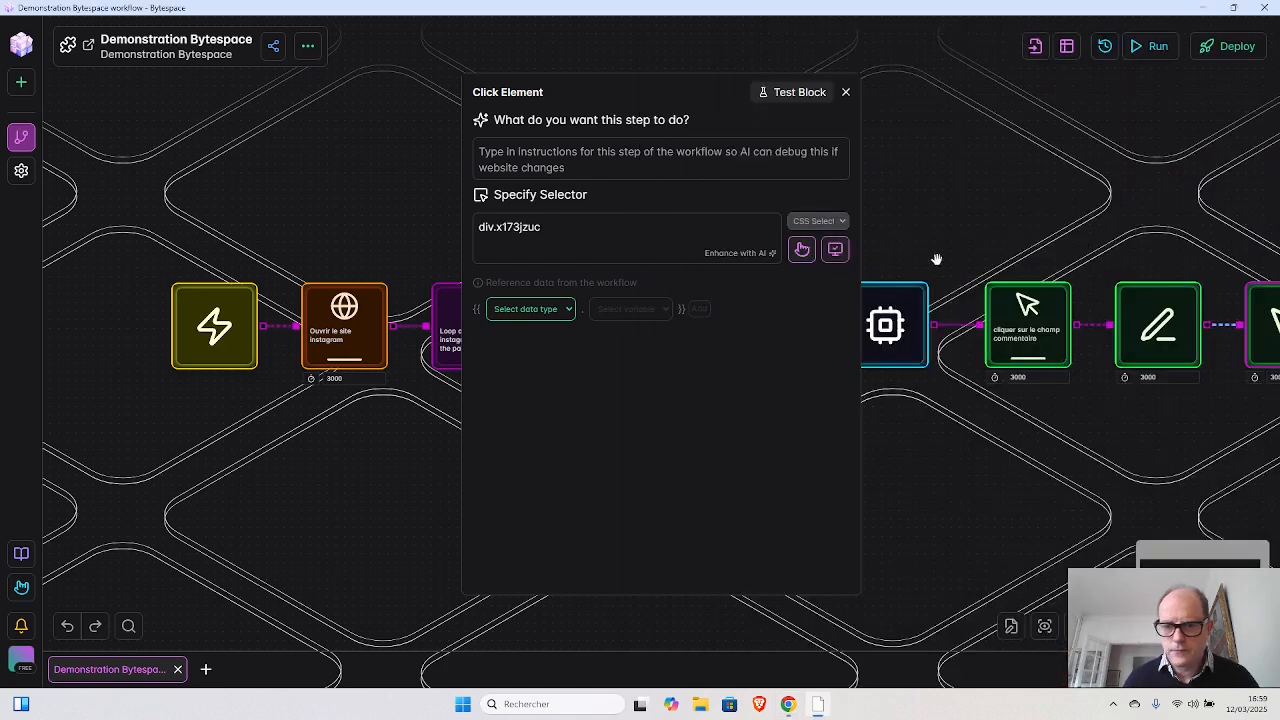
- Describe the Click Element block as Cliquer sur "Publier" and have AI enhance its selector
click(674, 160)
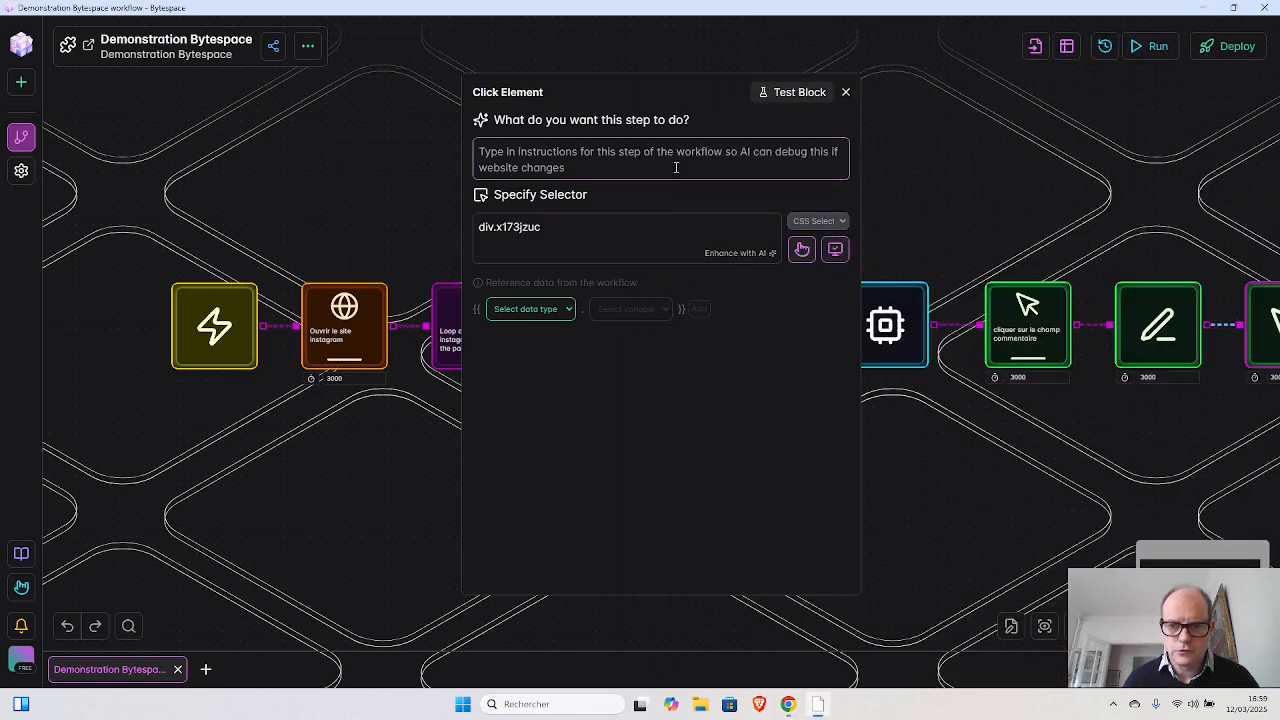
text(C)
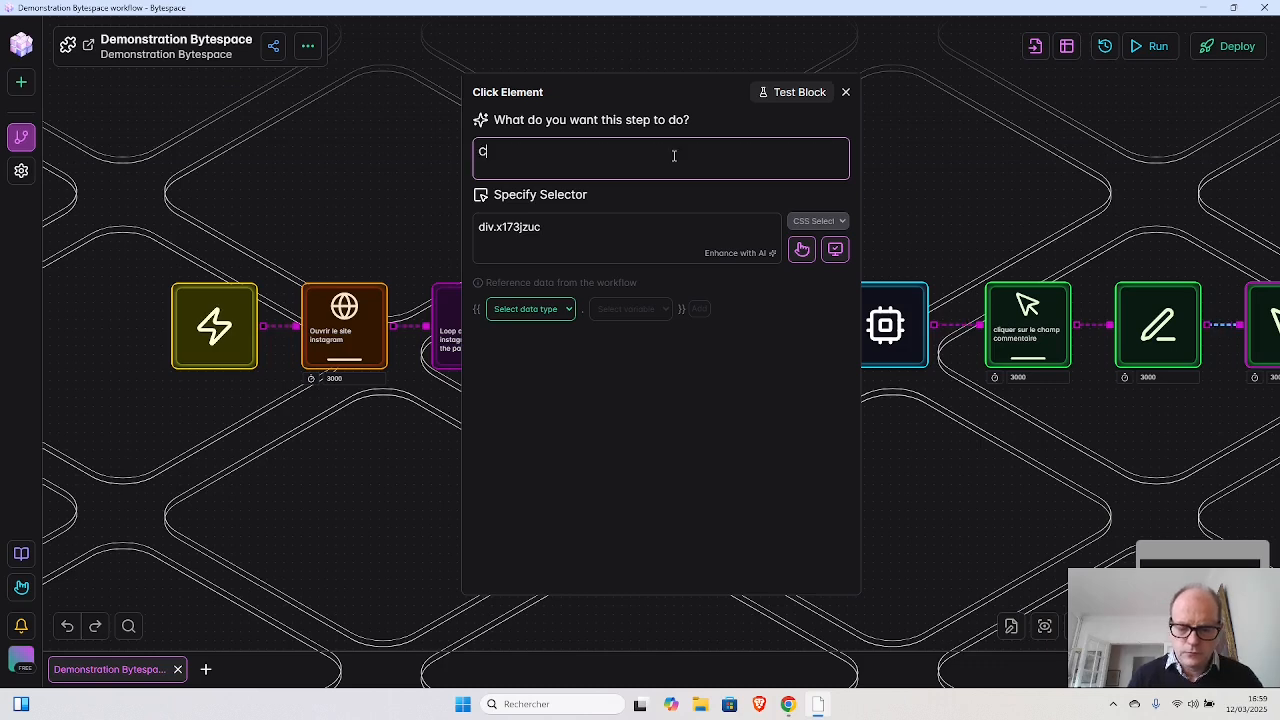
text(liquer sur)
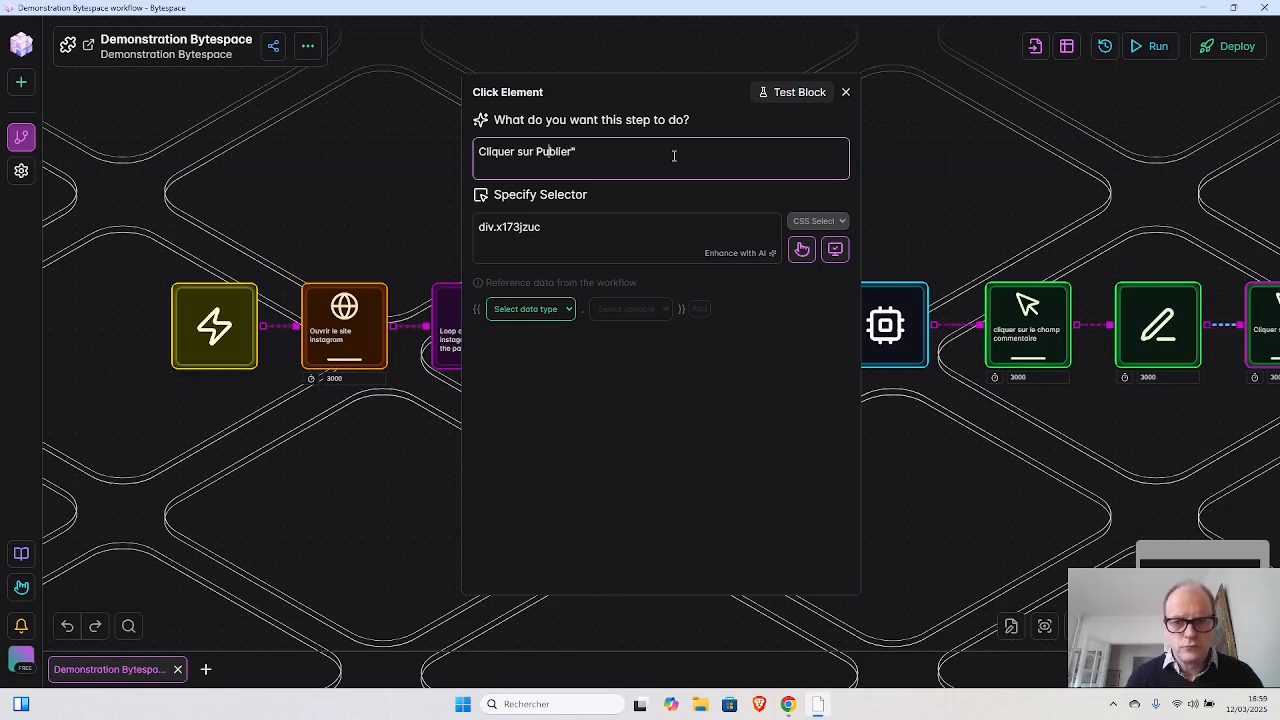
text(")
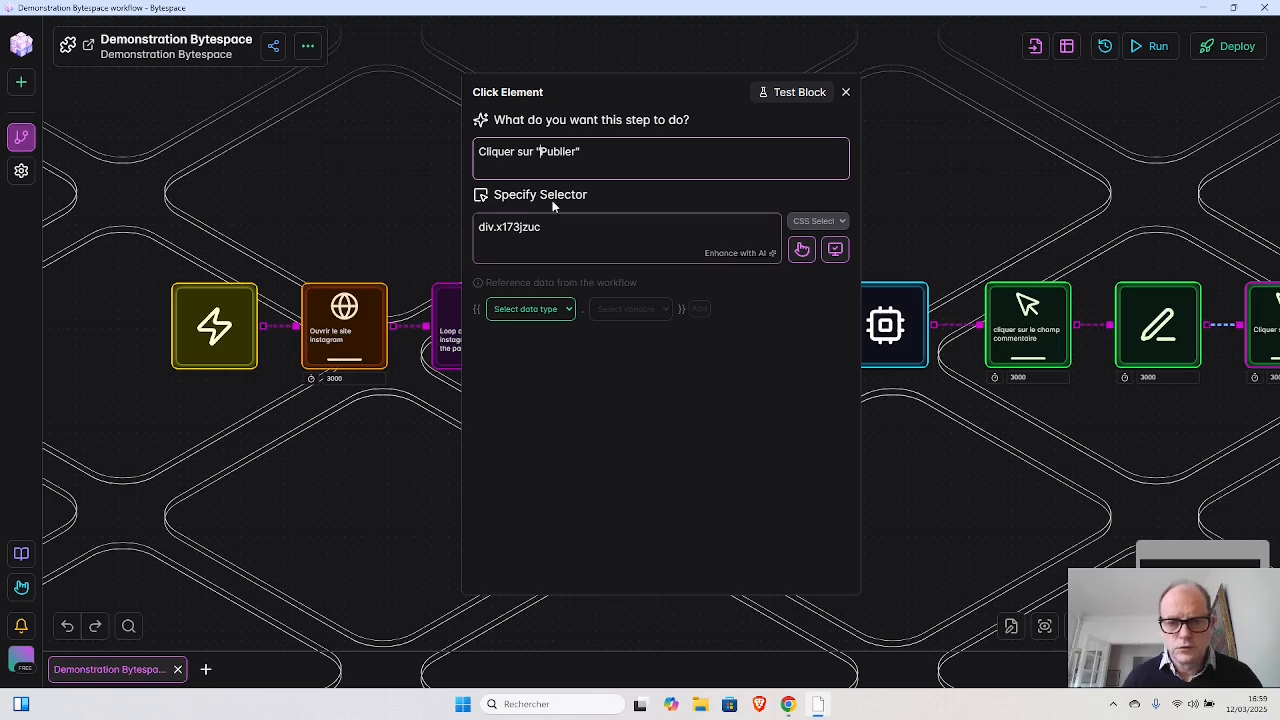
click(771, 255)
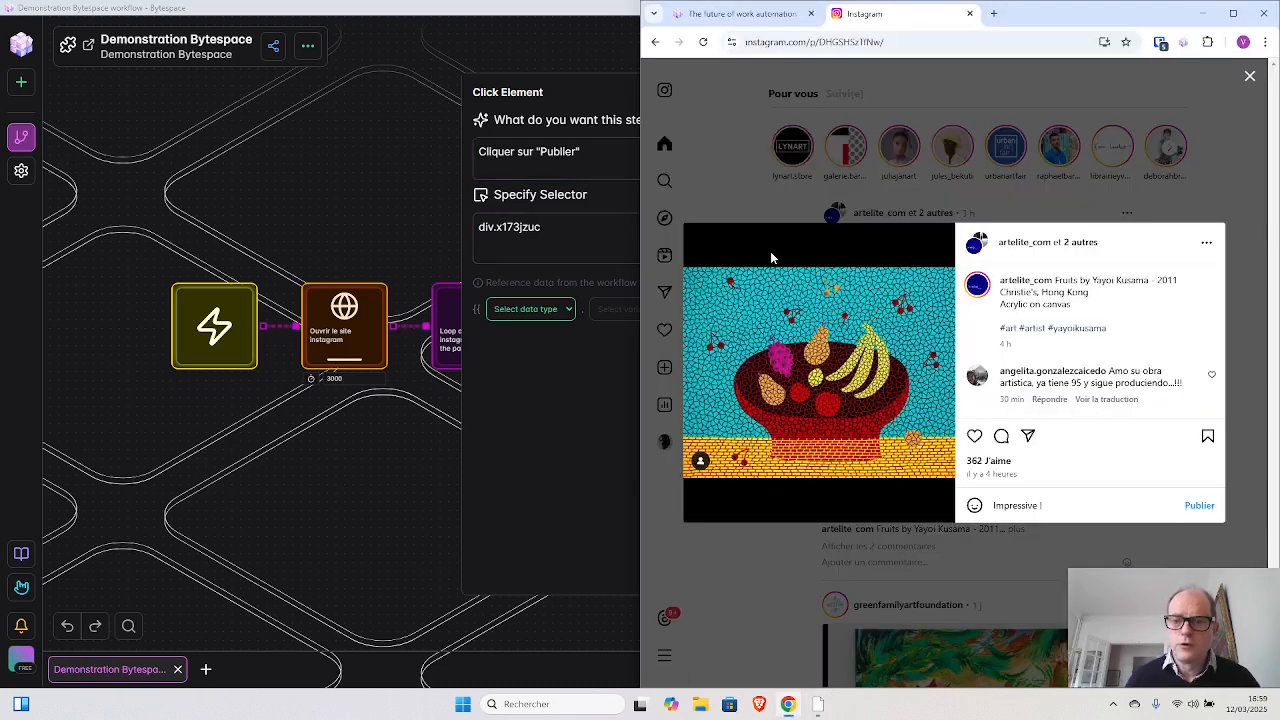
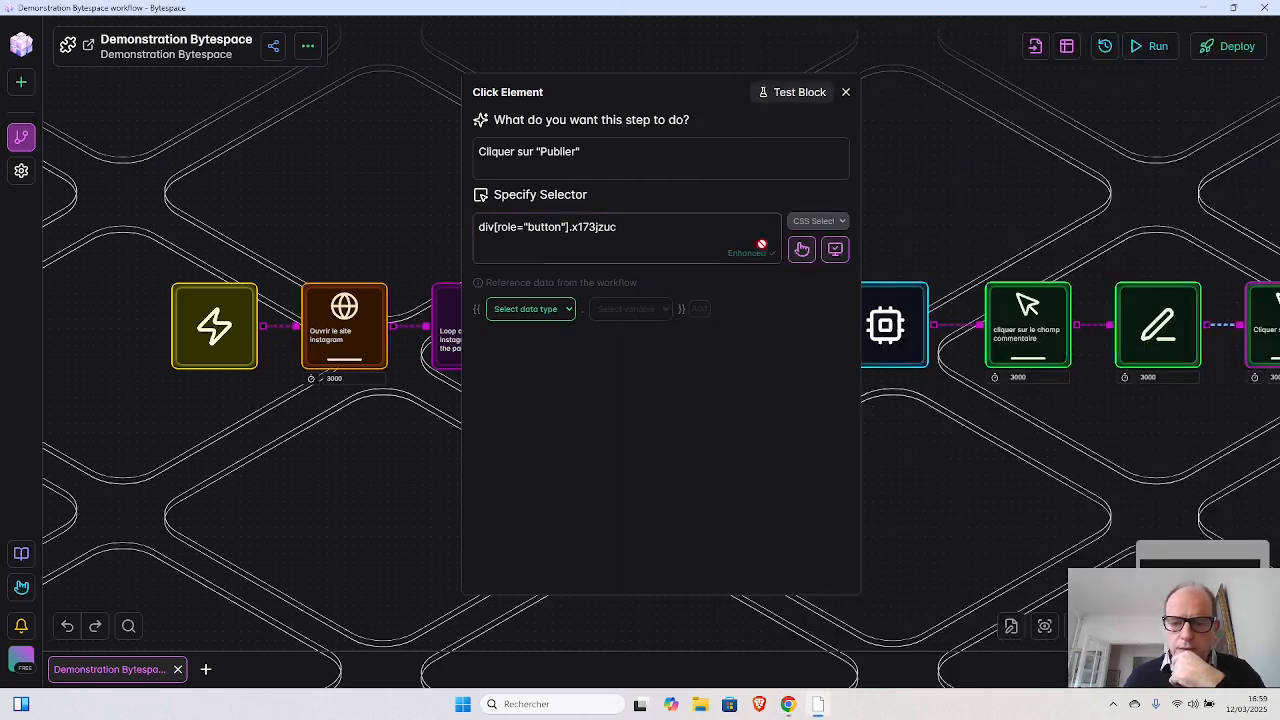
- Add a Click Element block after the "Publier" block, targeting the Instagram post's heart icon and described as Cliquer sur "j'aime"
click(847, 93)
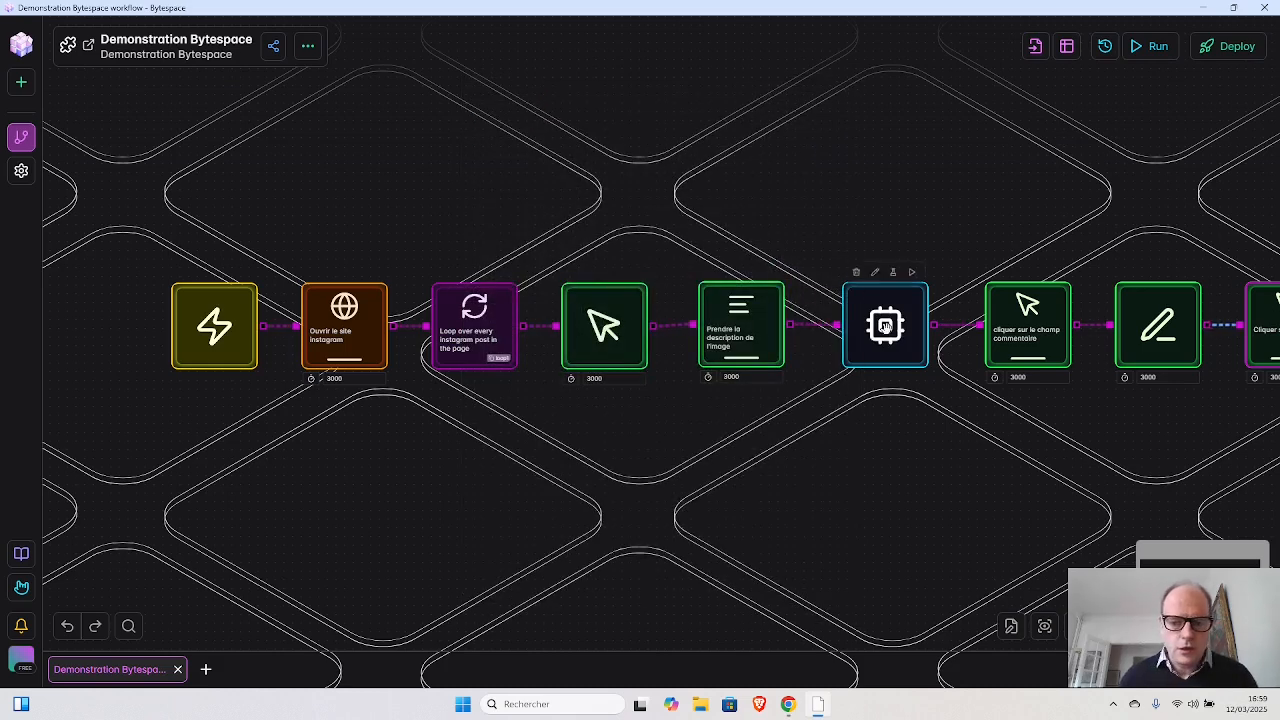
click(885, 325)
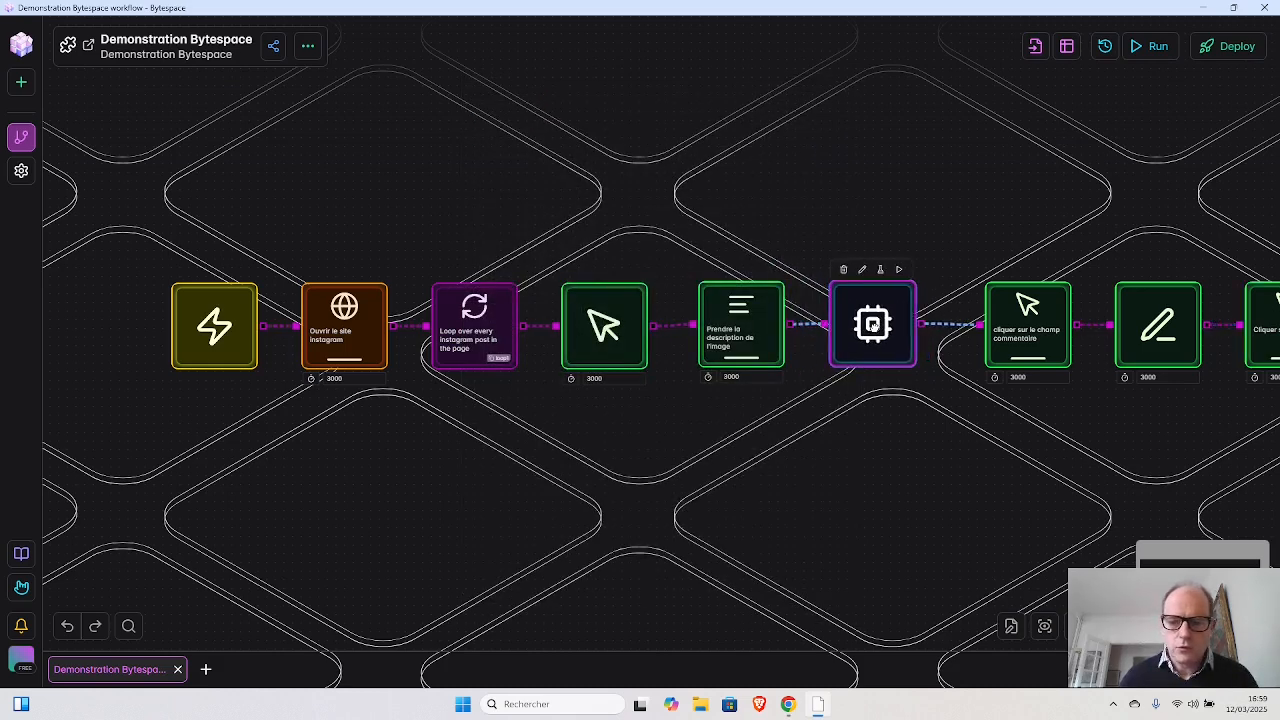
drag(857, 413, 642, 392)
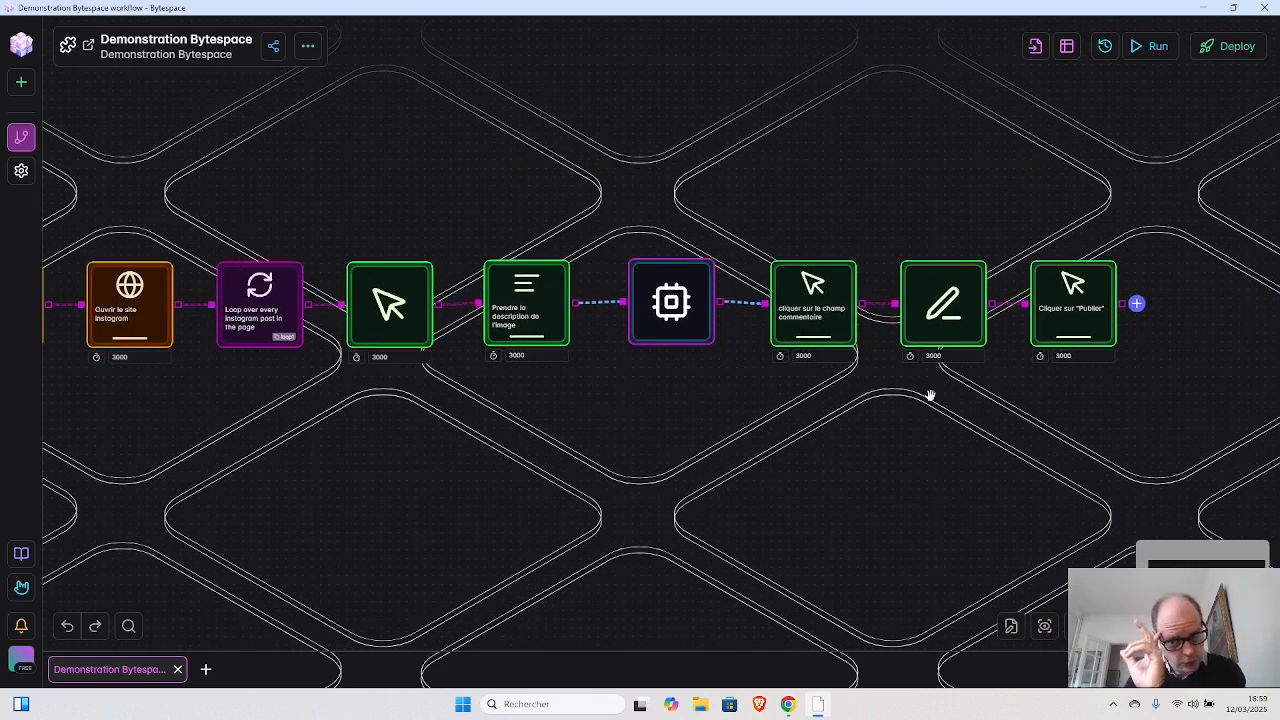
click(1137, 305)
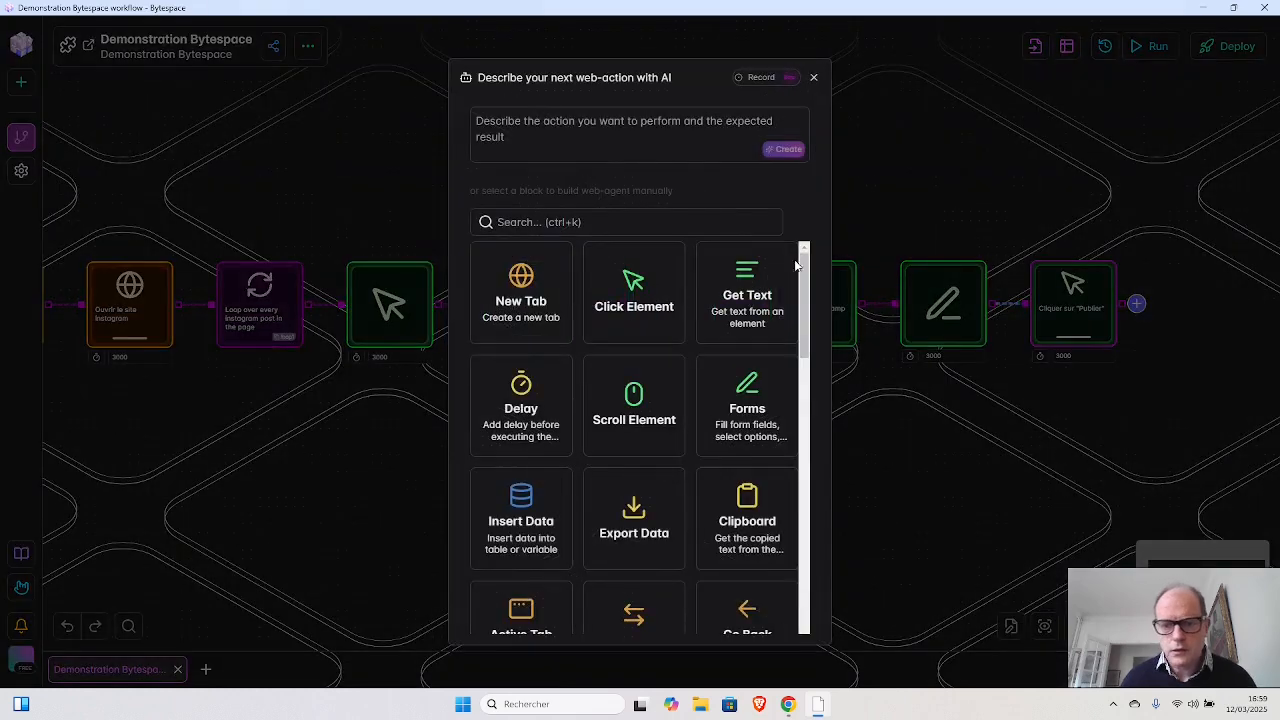
click(634, 302)
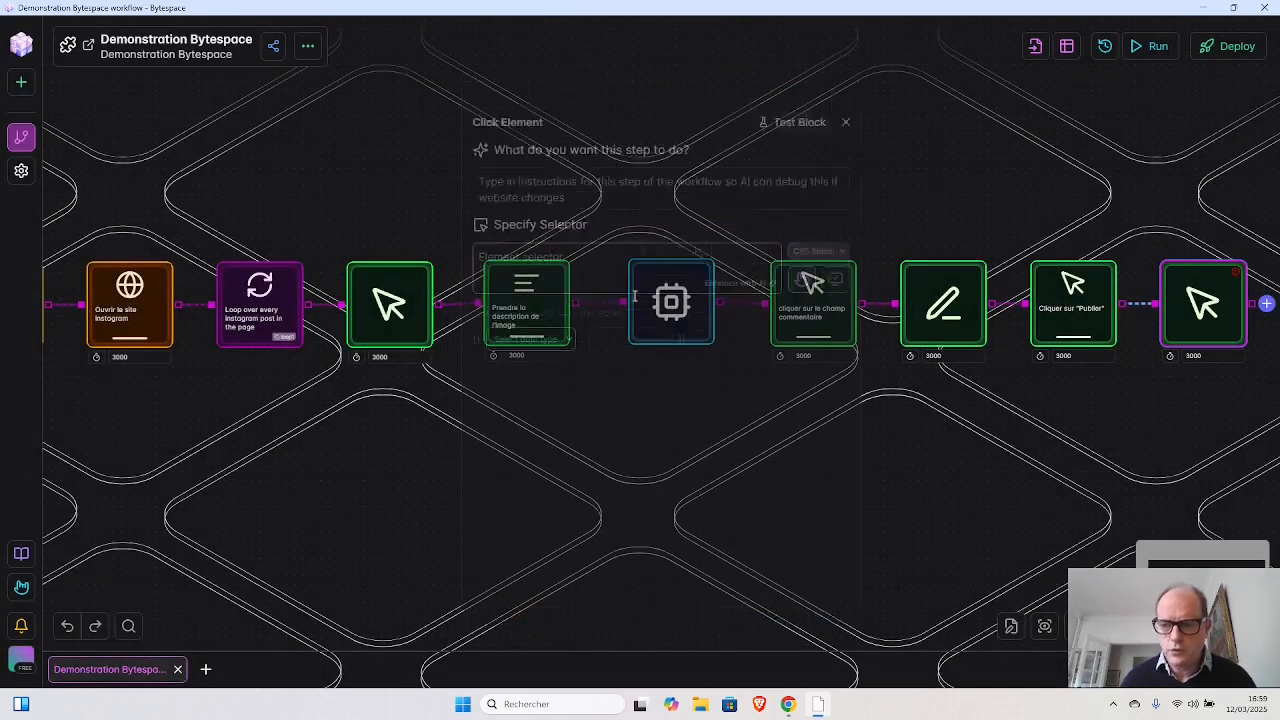
click(801, 249)
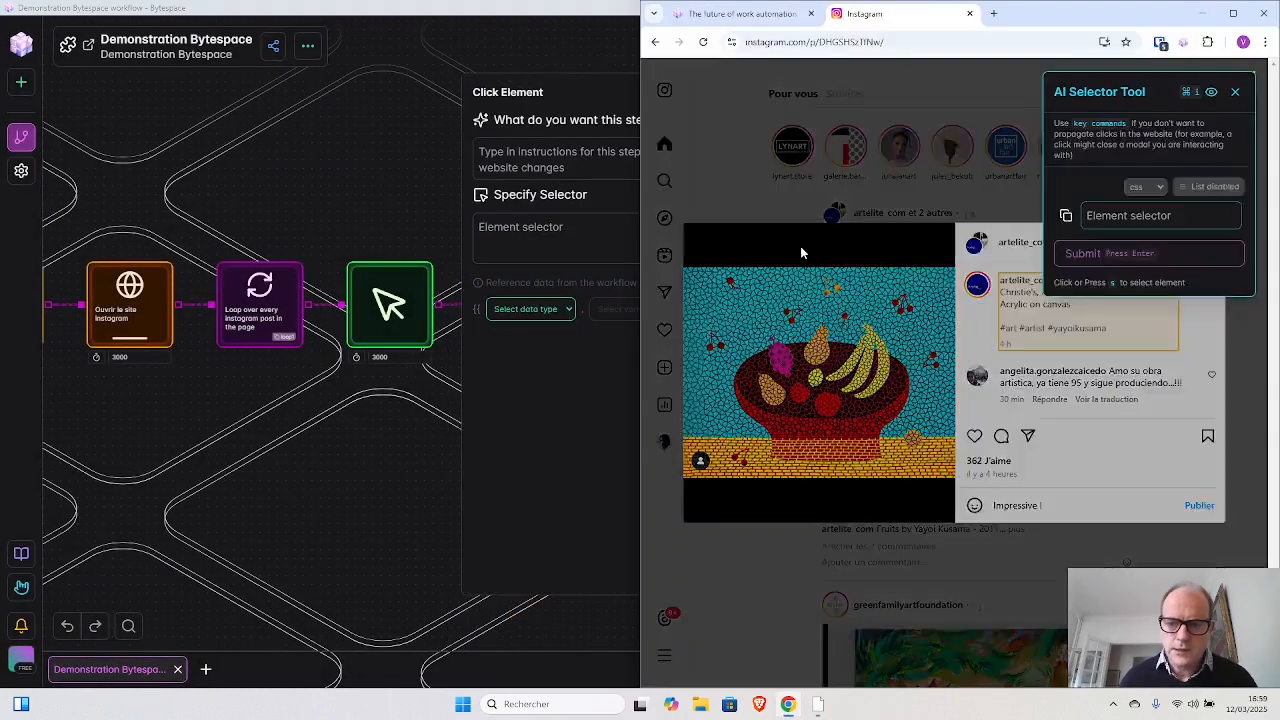
click(974, 440)
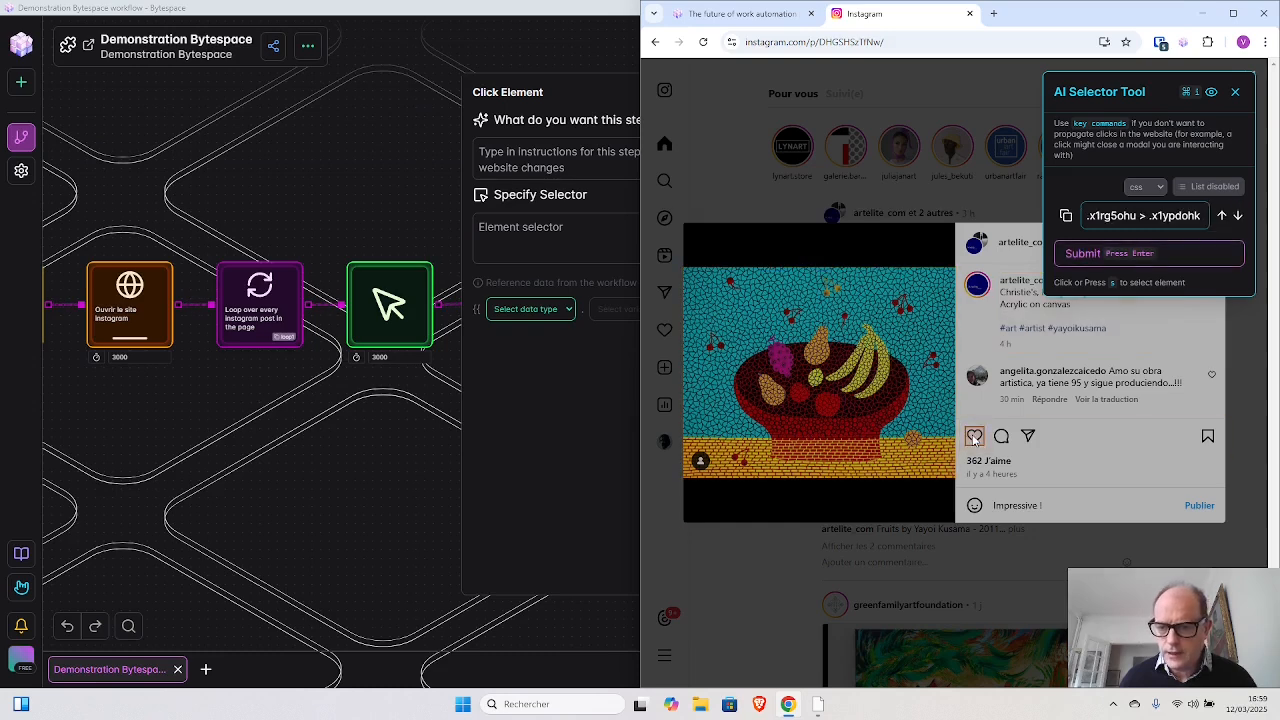
click(1126, 253)
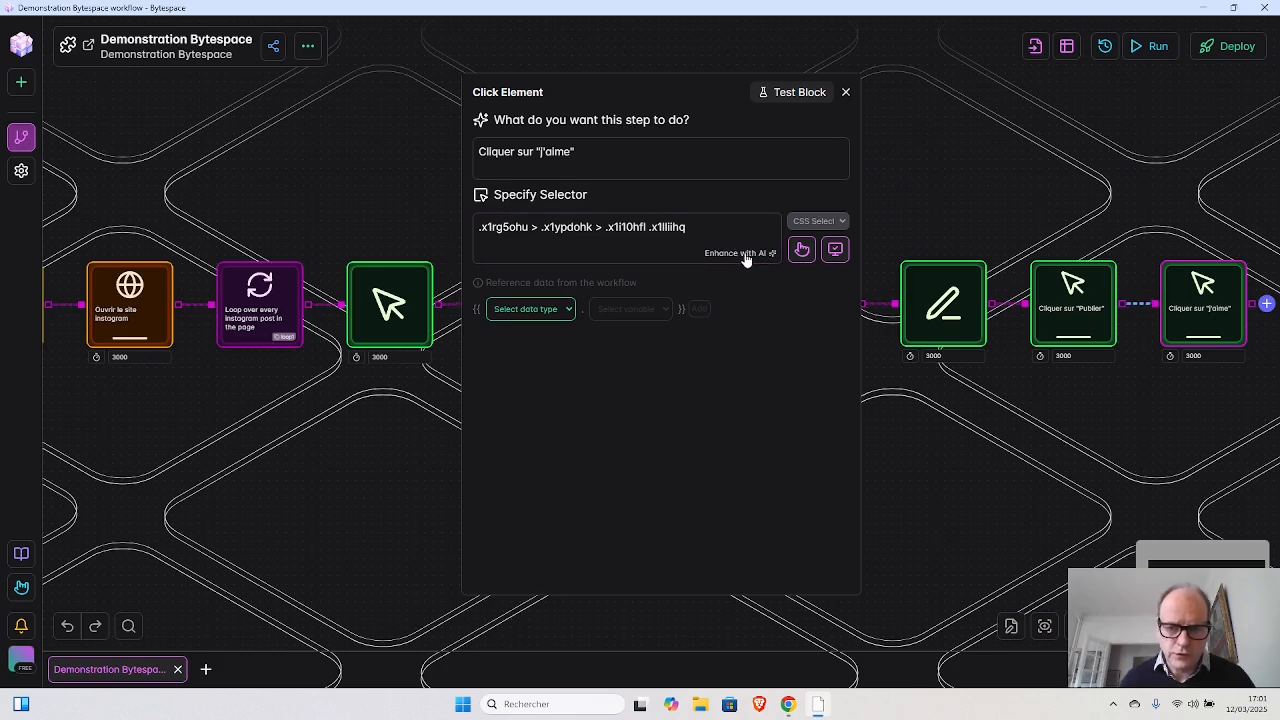
click(845, 91)
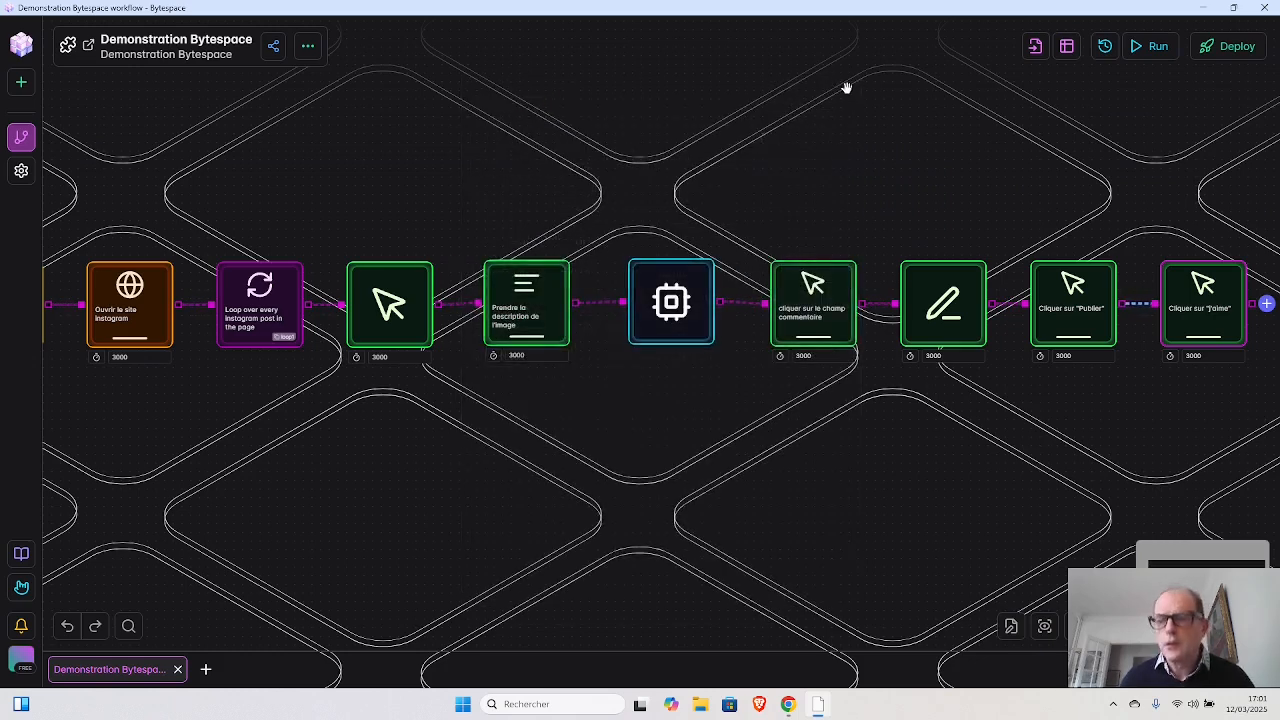
- Add another Click Element block at the end of the workflow and set its selector to the Instagram post window's close cross
mouse_move(1188, 303)
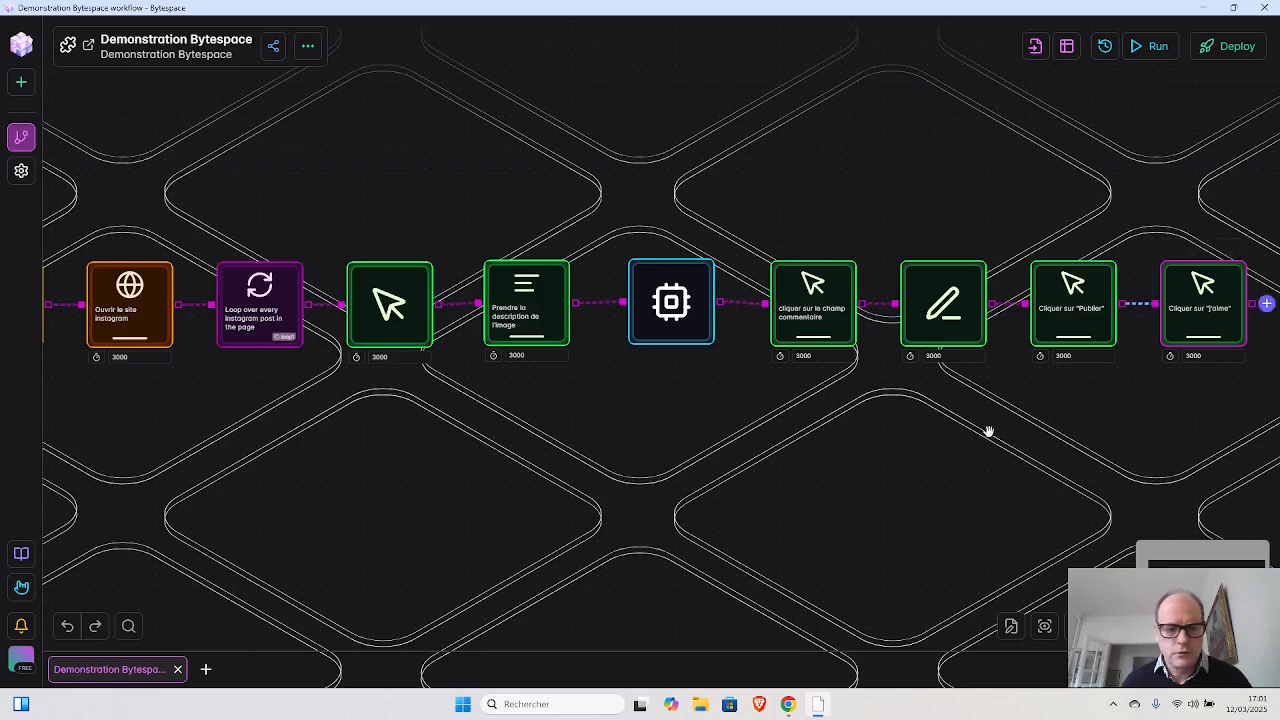
drag(996, 429, 844, 378)
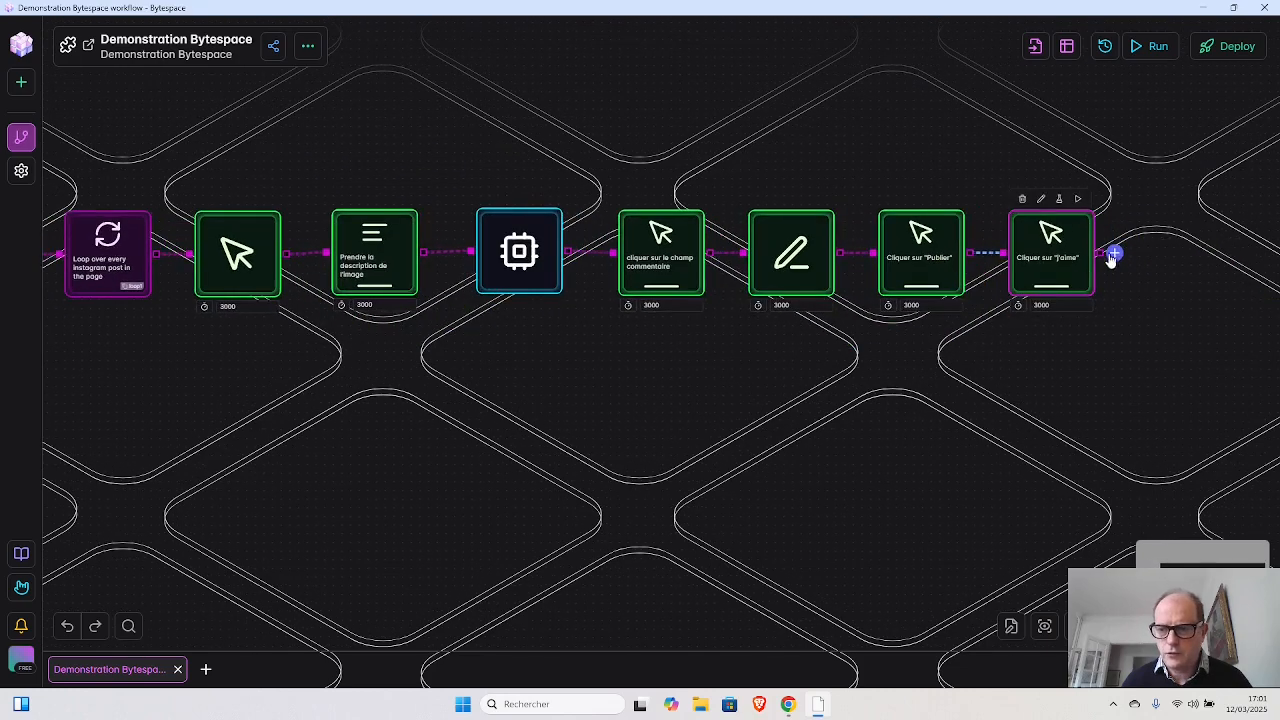
click(1114, 253)
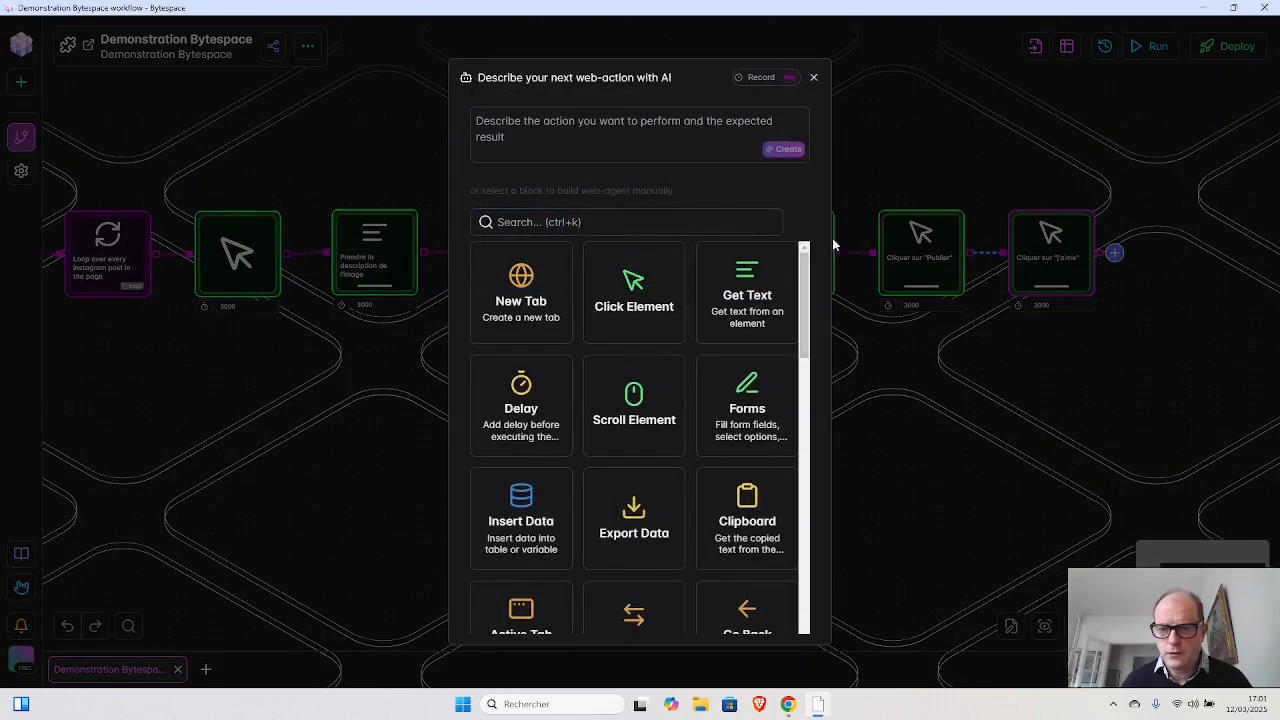
click(634, 300)
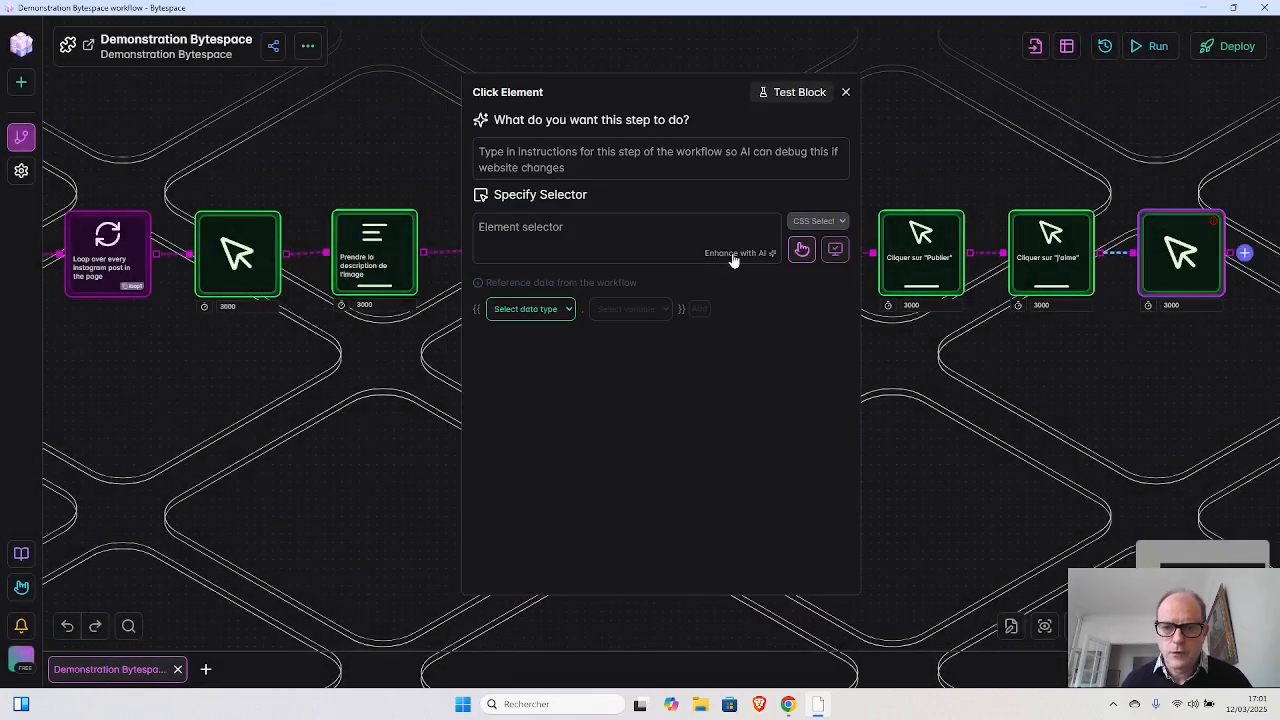
click(802, 249)
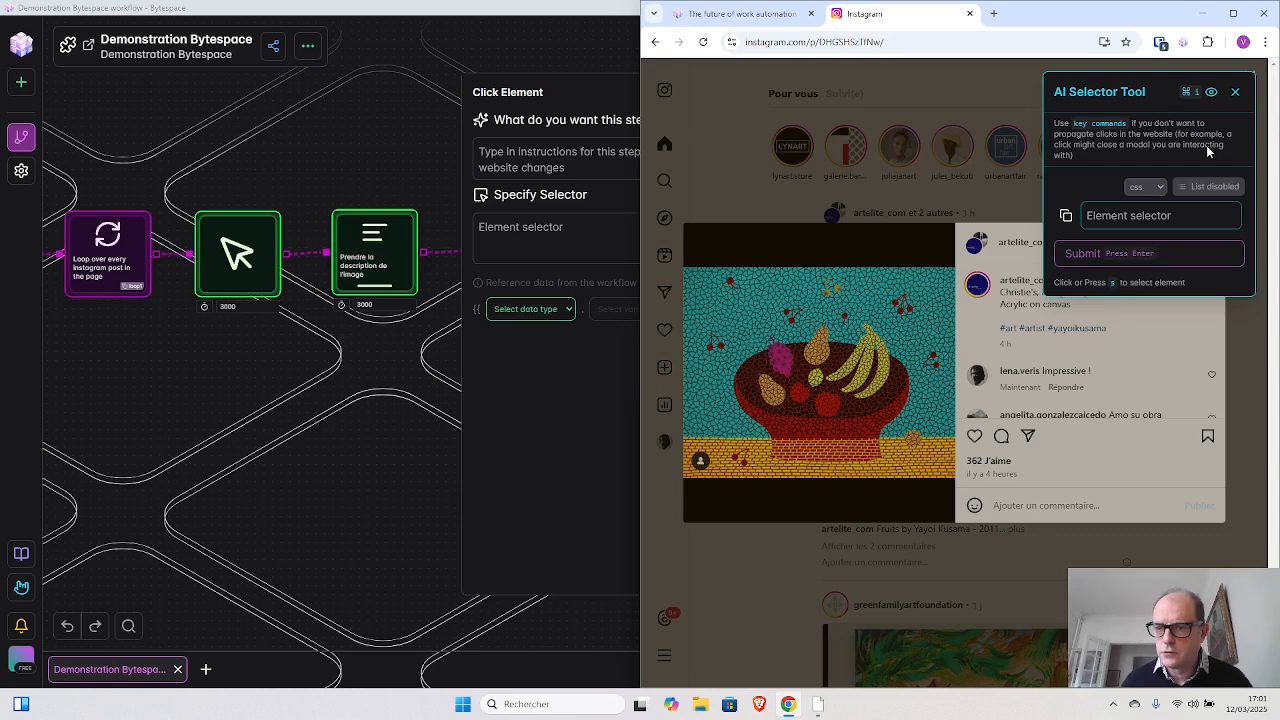
drag(1130, 86, 924, 141)
key(s)
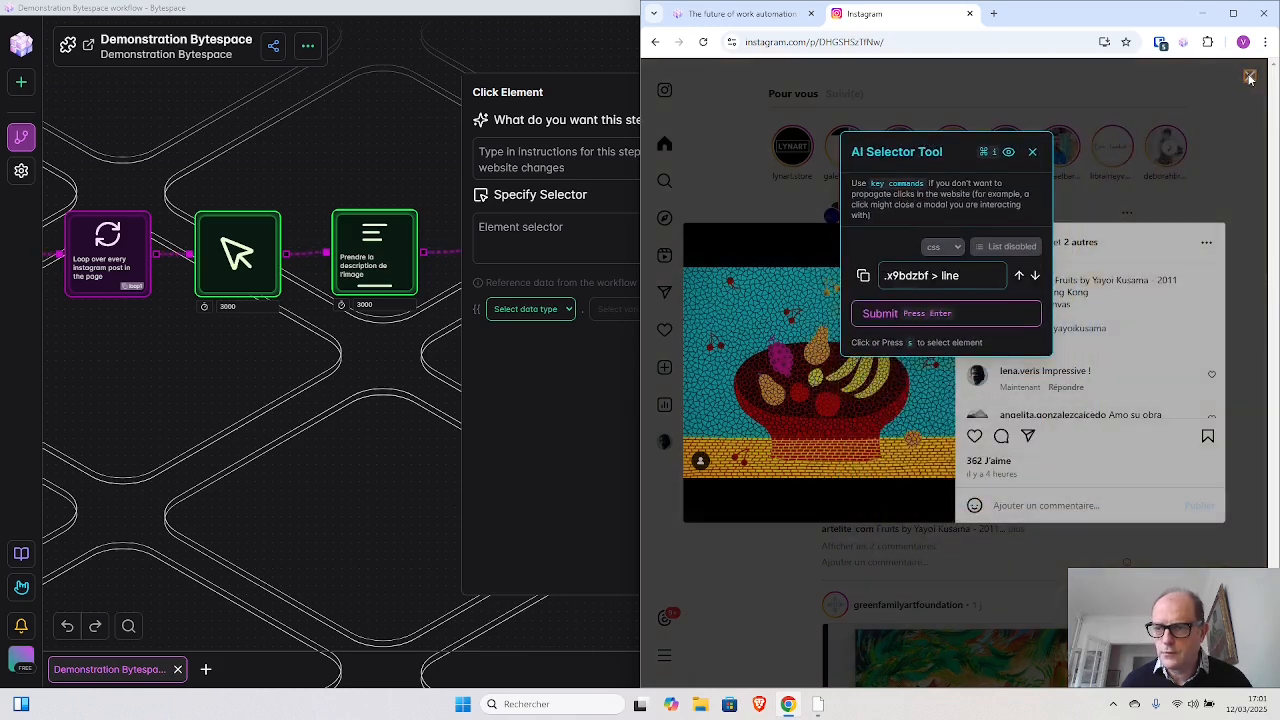
click(868, 317)
click(544, 243)
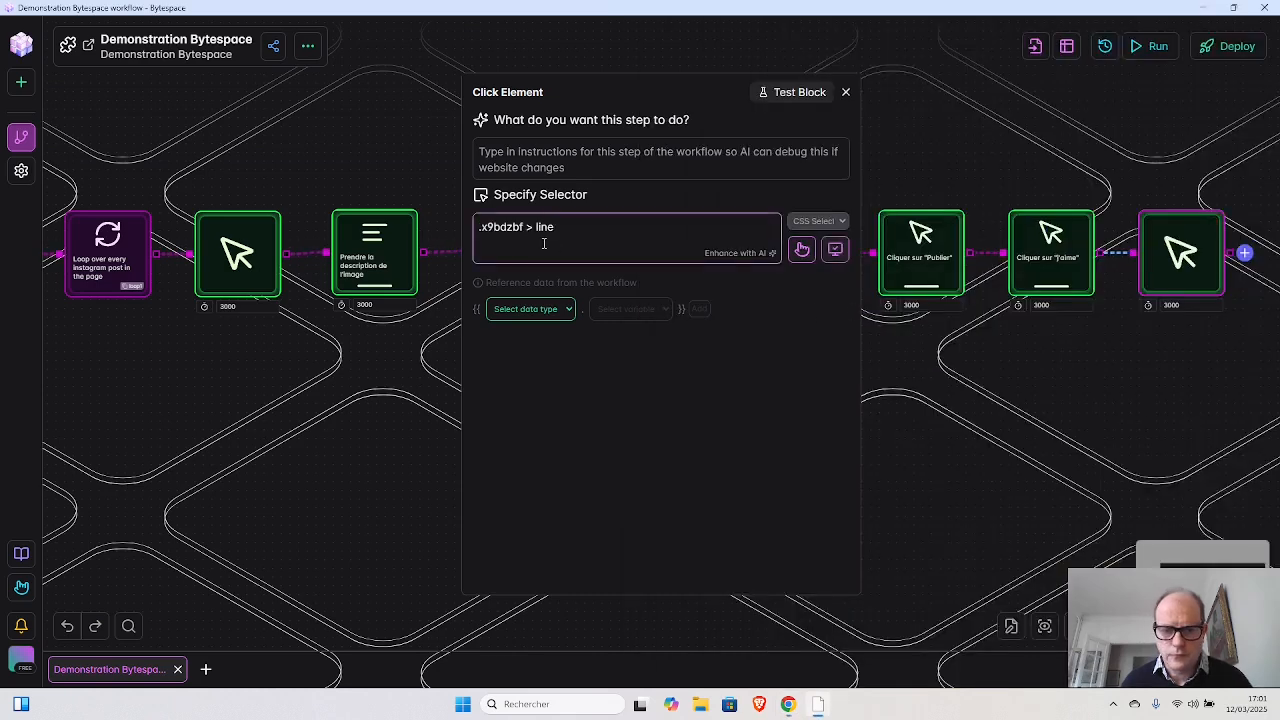
- Describe the new Click Element block as "Fermer la fenêtre de commentaires", have AI enhance its selector and close its settings
click(698, 152)
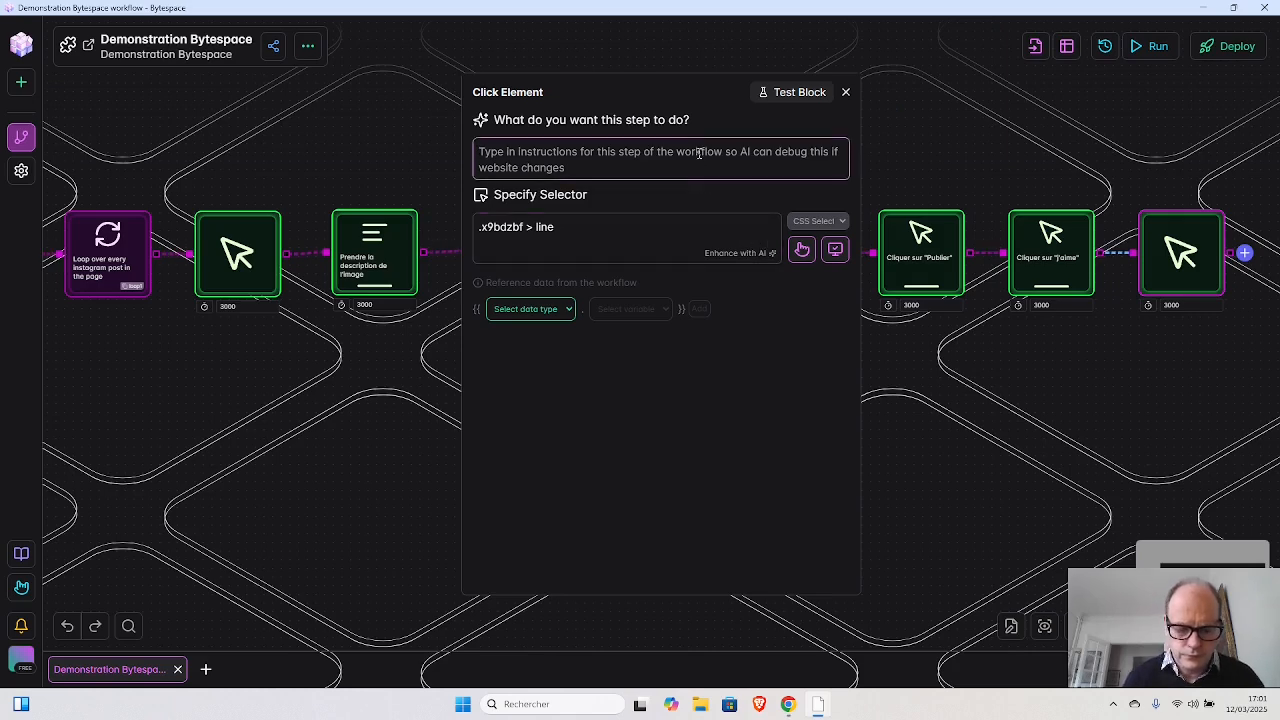
text(Fer)
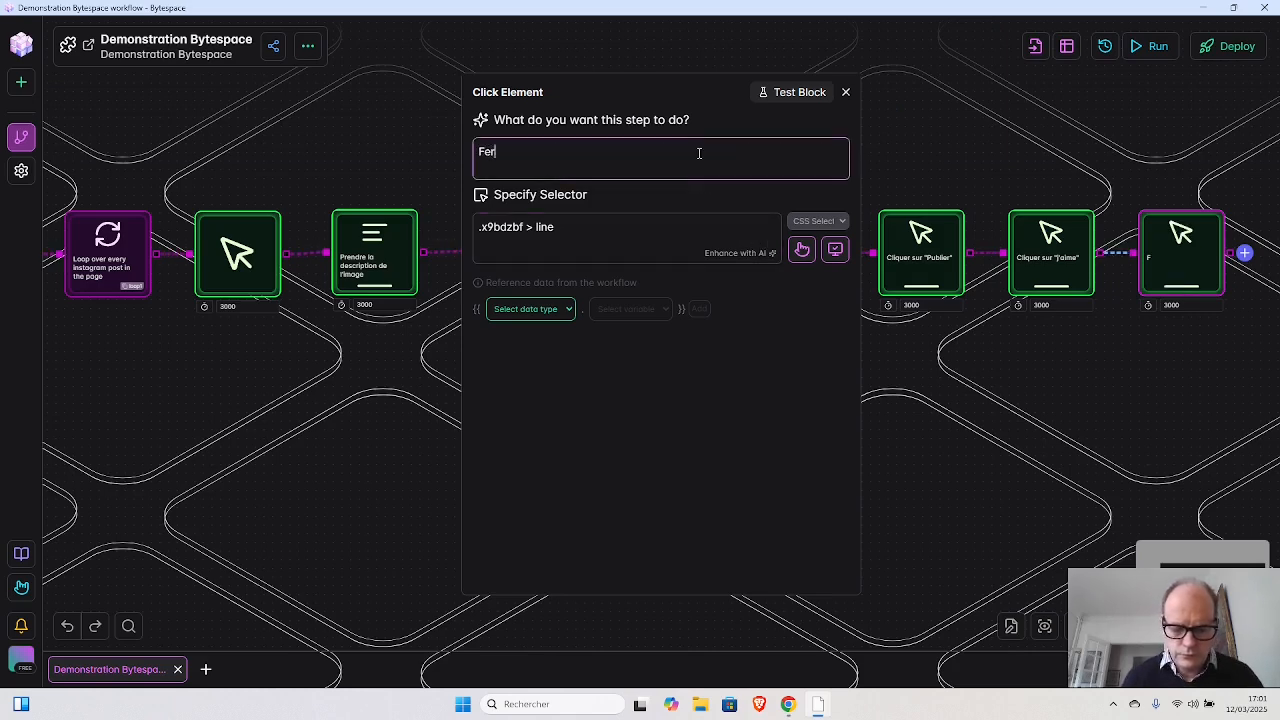
text(mer la fen)
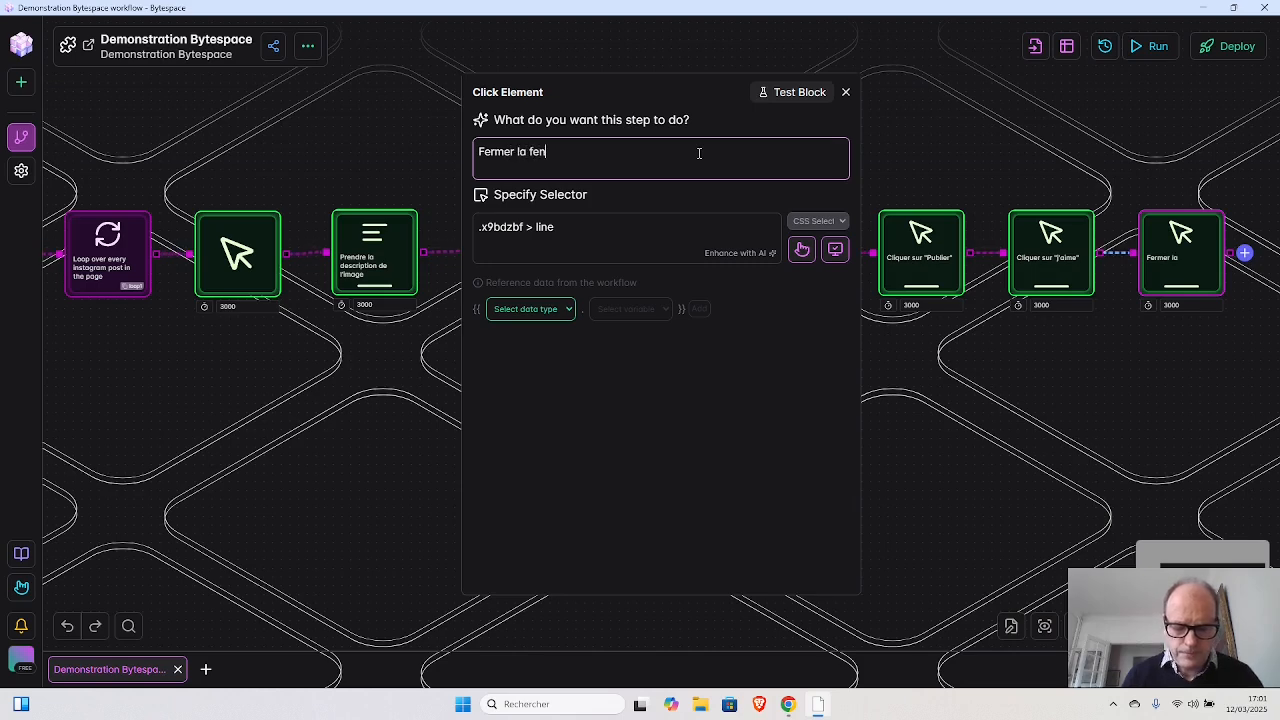
text(être de )
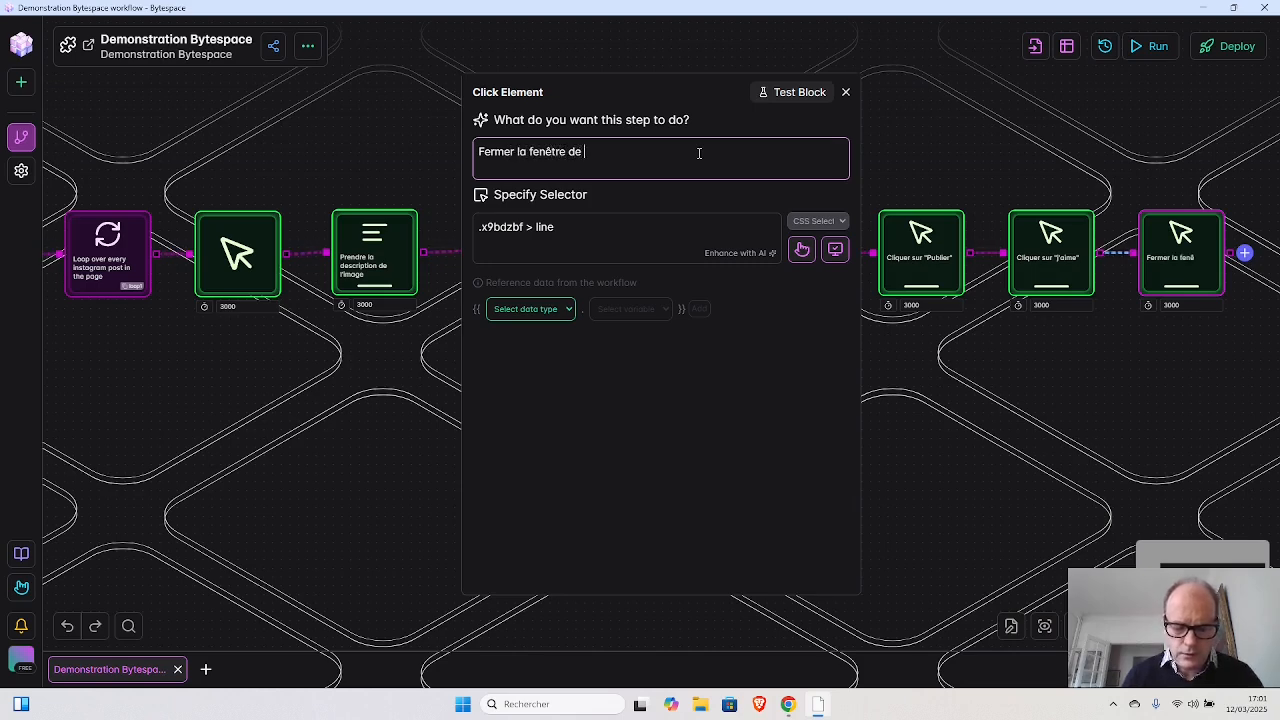
text(commentaires)
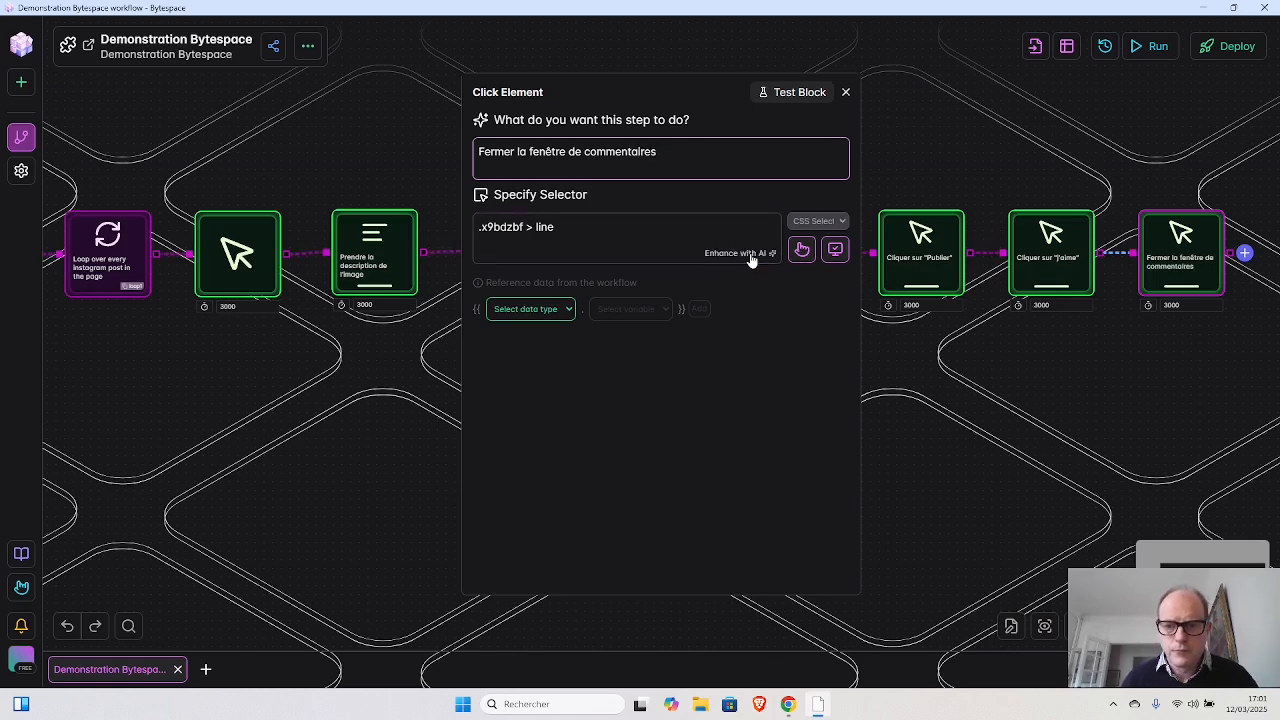
click(750, 253)
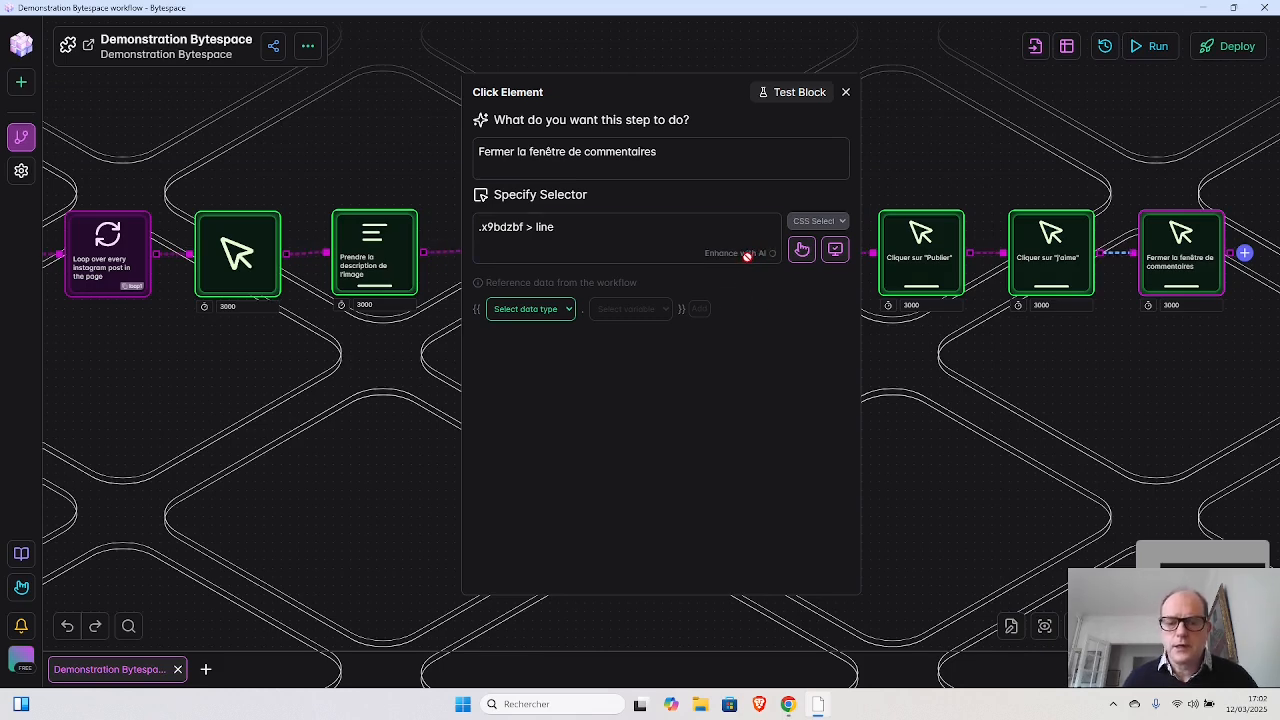
click(597, 229)
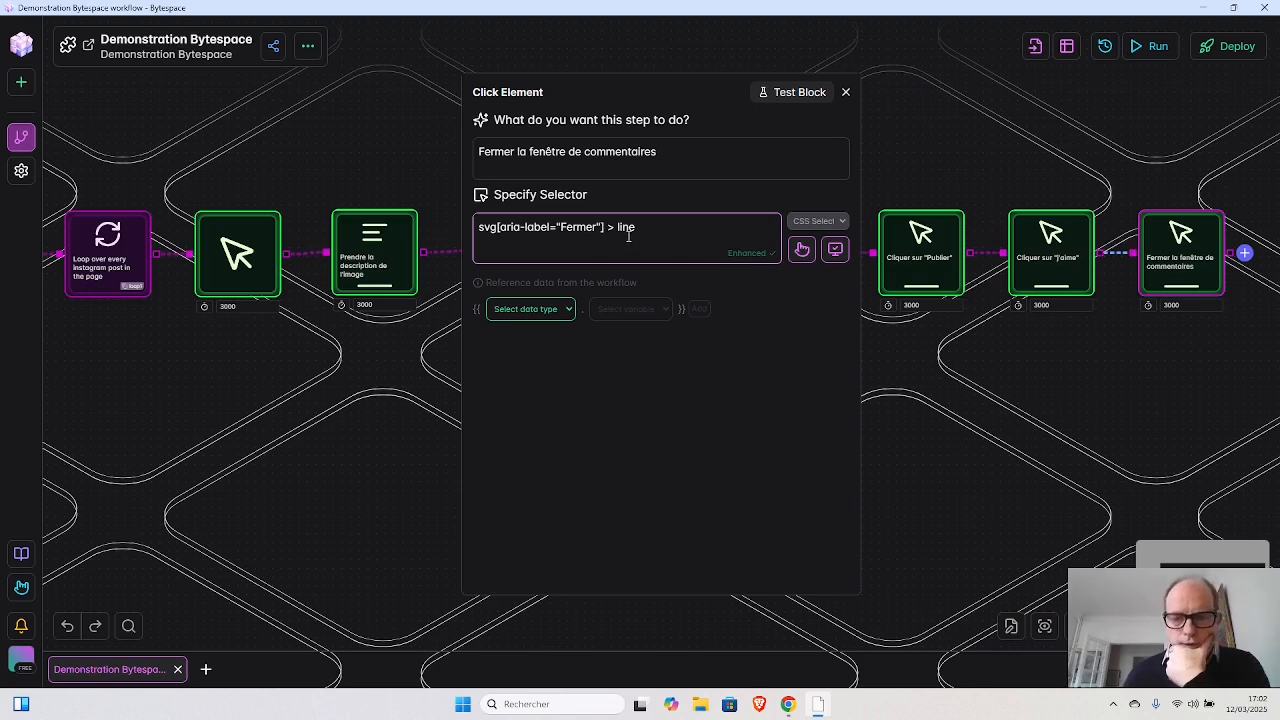
click(845, 91)
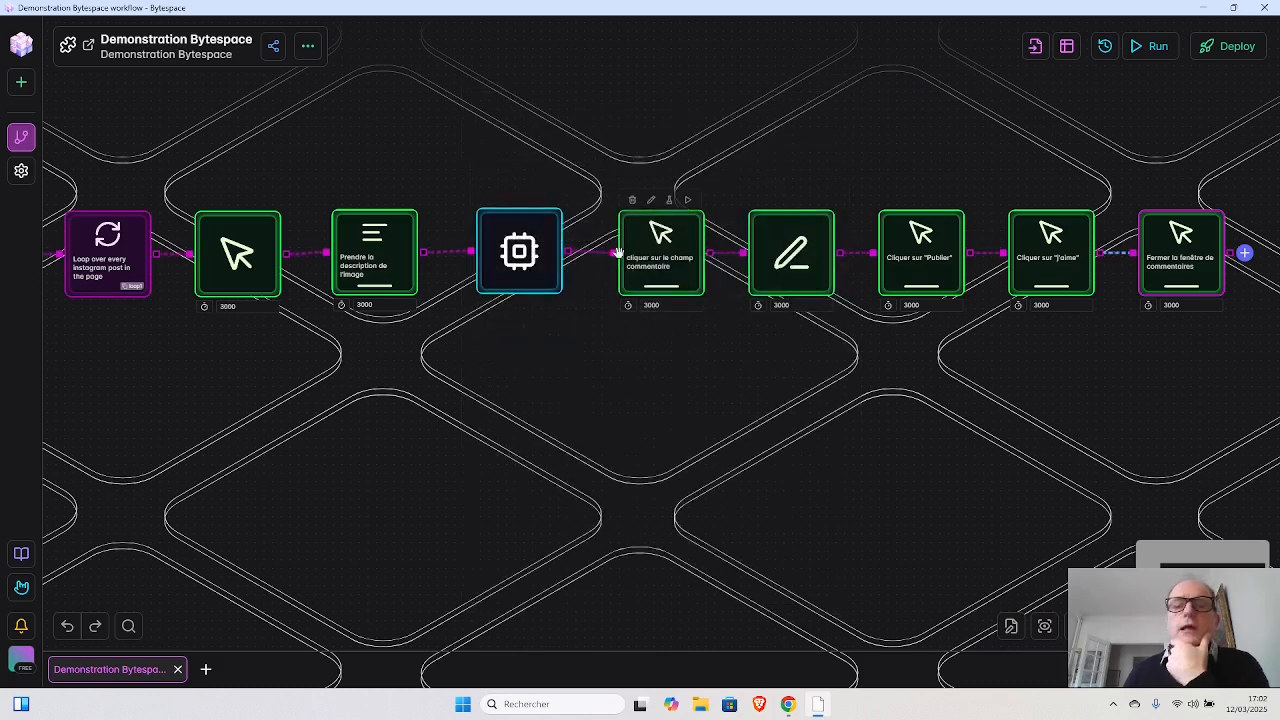
- Add a Loop Breakpoint block after the "Fermer la fenêtre de commentaires" block and assign it to loop1
click(1245, 256)
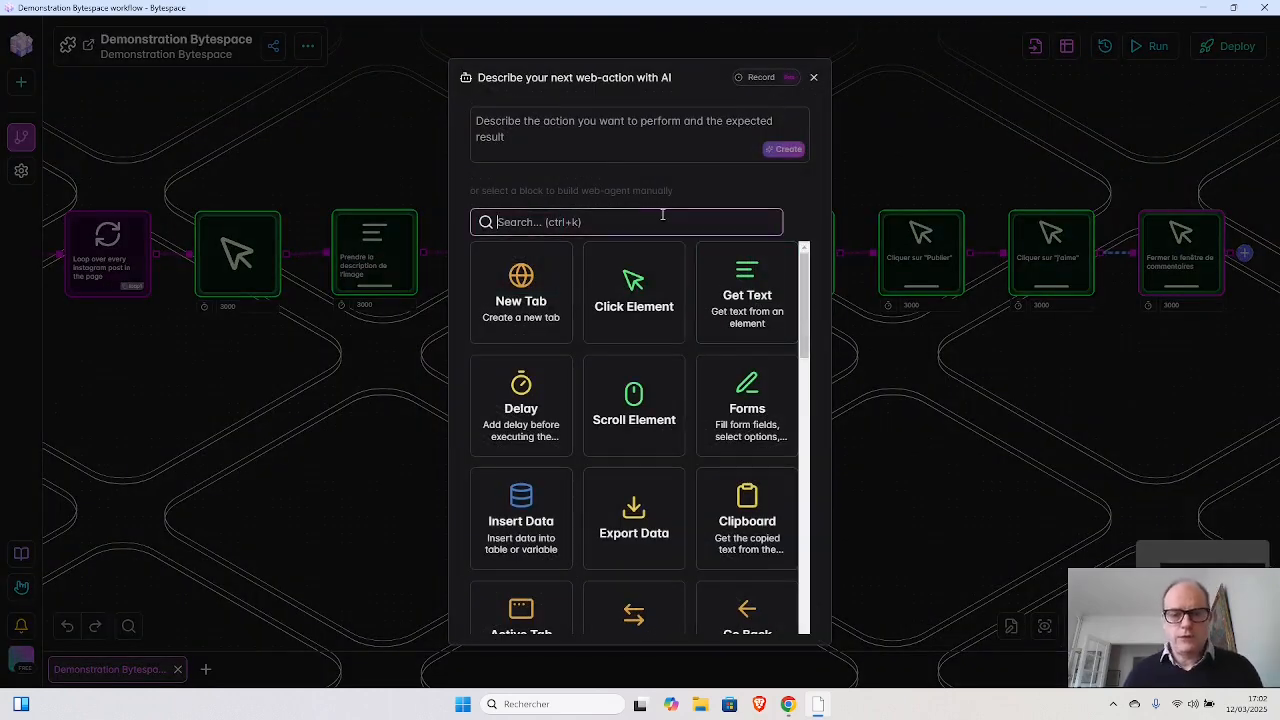
text(loo)
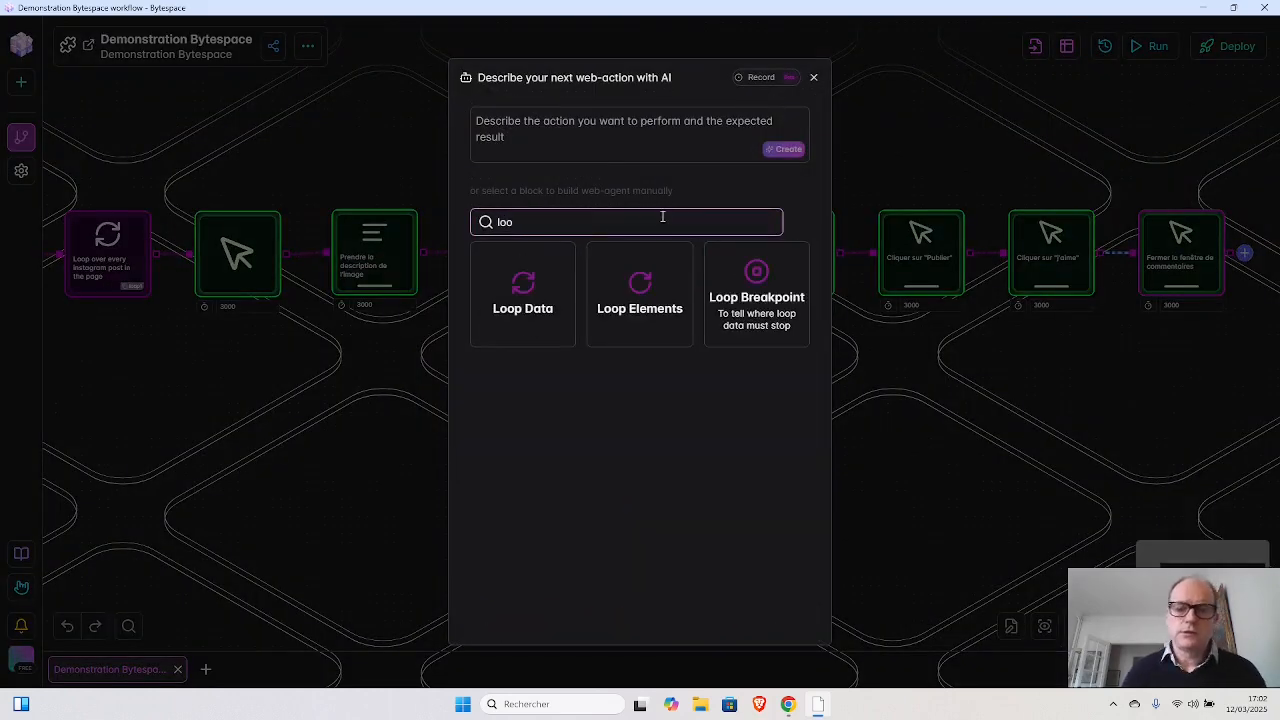
click(750, 306)
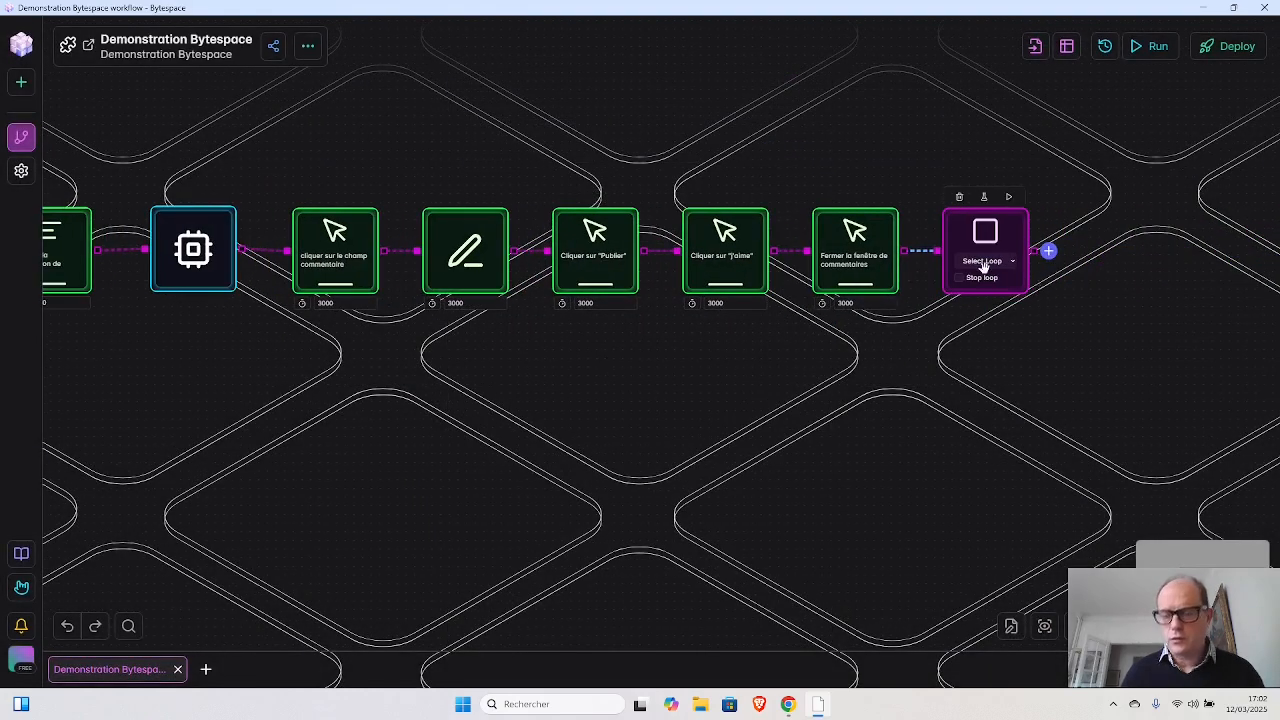
click(1011, 262)
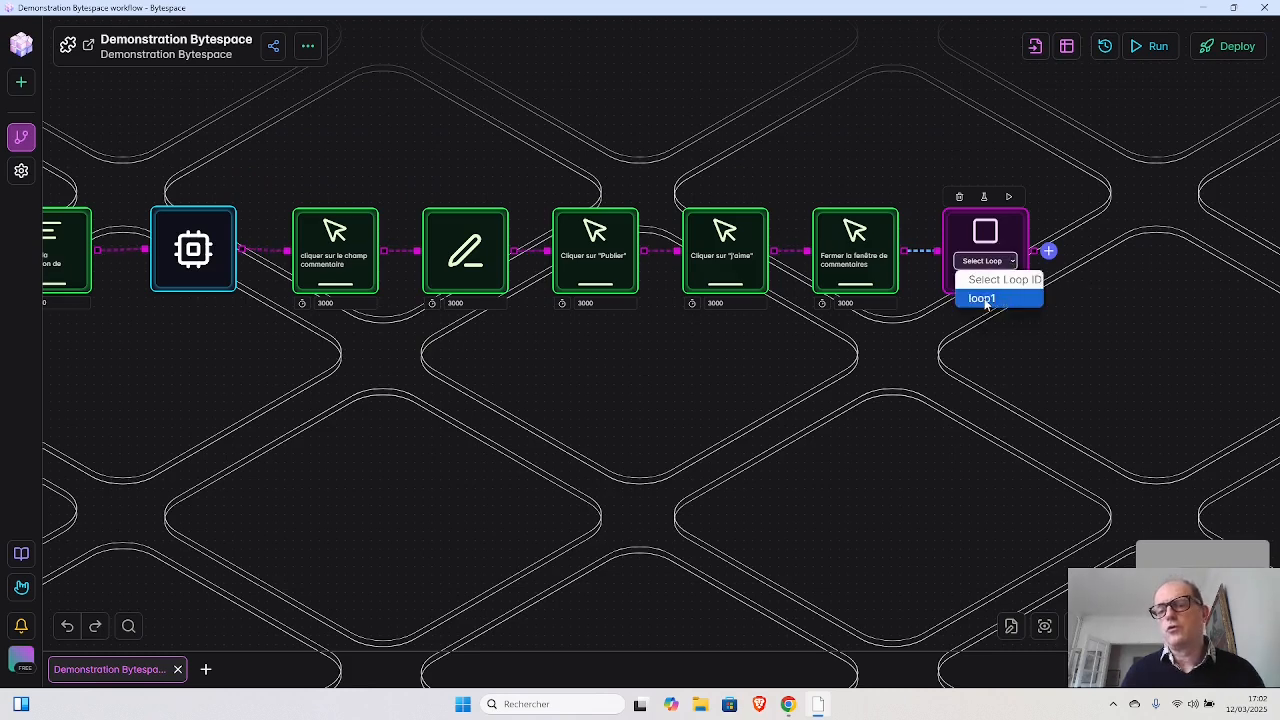
click(984, 299)
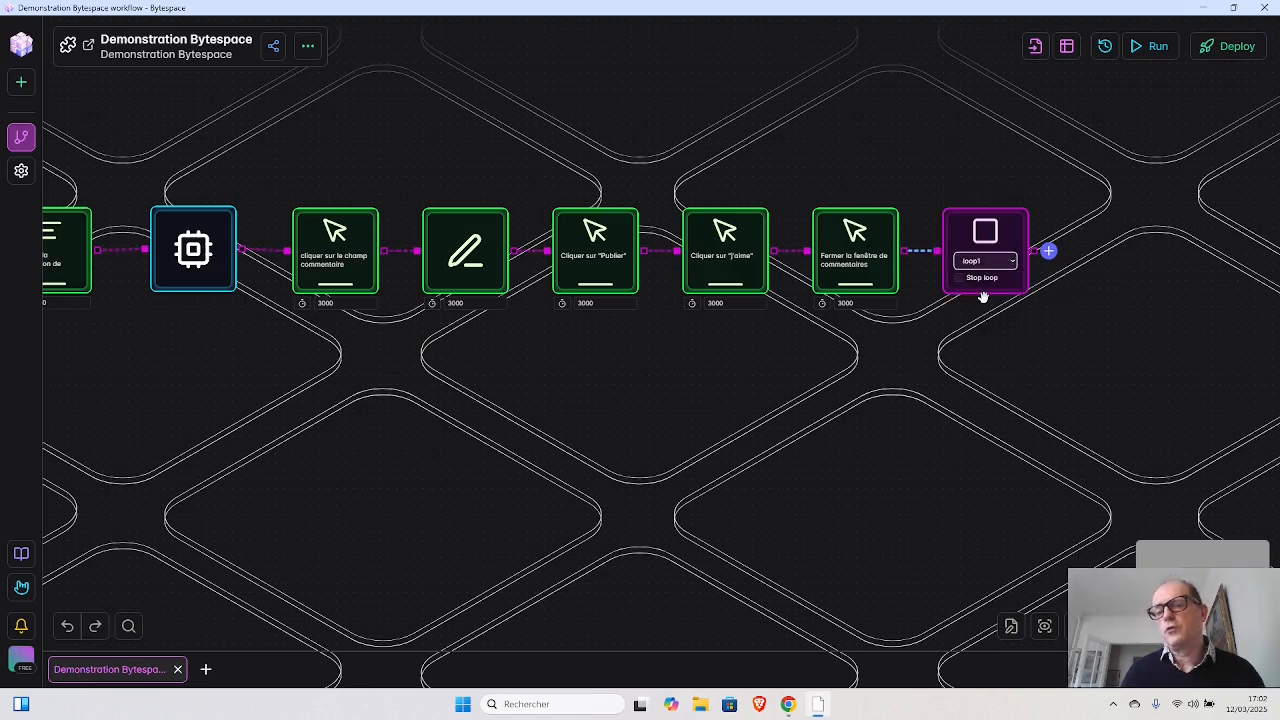
- Add a Close Tab block after the Loop Breakpoint block at the end of the workflow
mouse_move(1049, 253)
mouse_down()
mouse_move(866, 337)
mouse_move(1046, 280)
mouse_move(1046, 254)
mouse_up()
click(1046, 254)
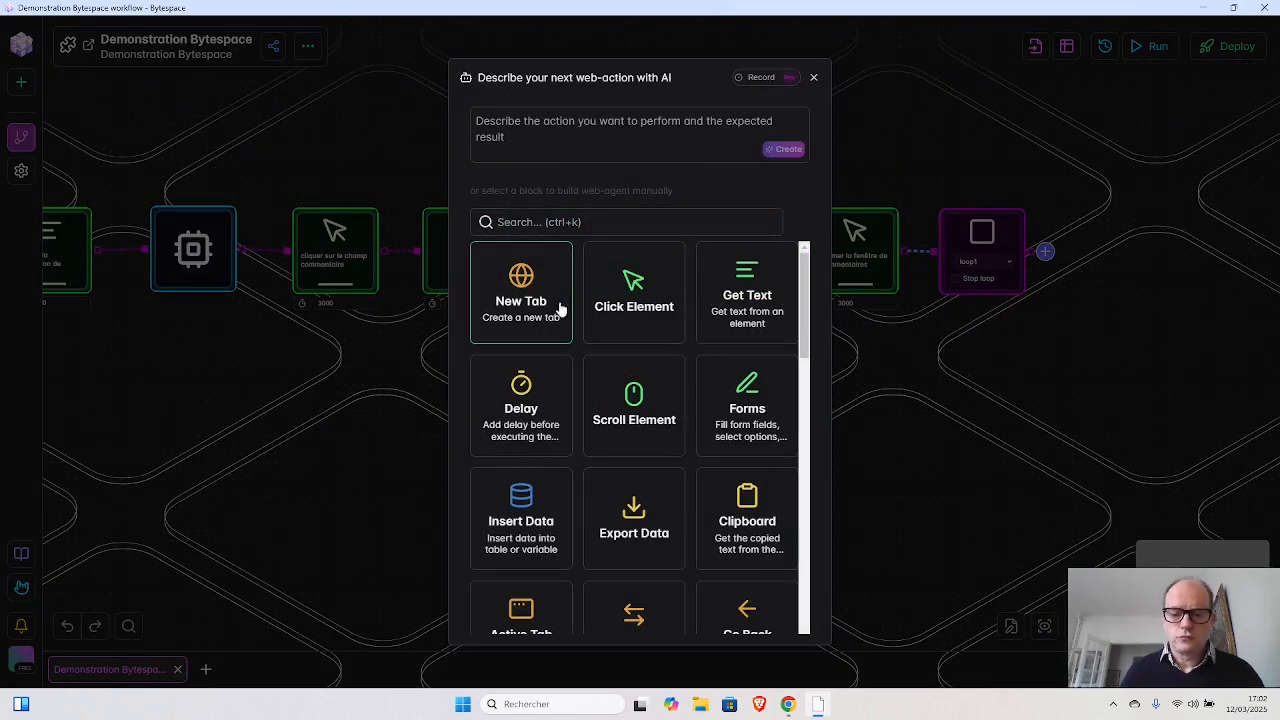
click(582, 217)
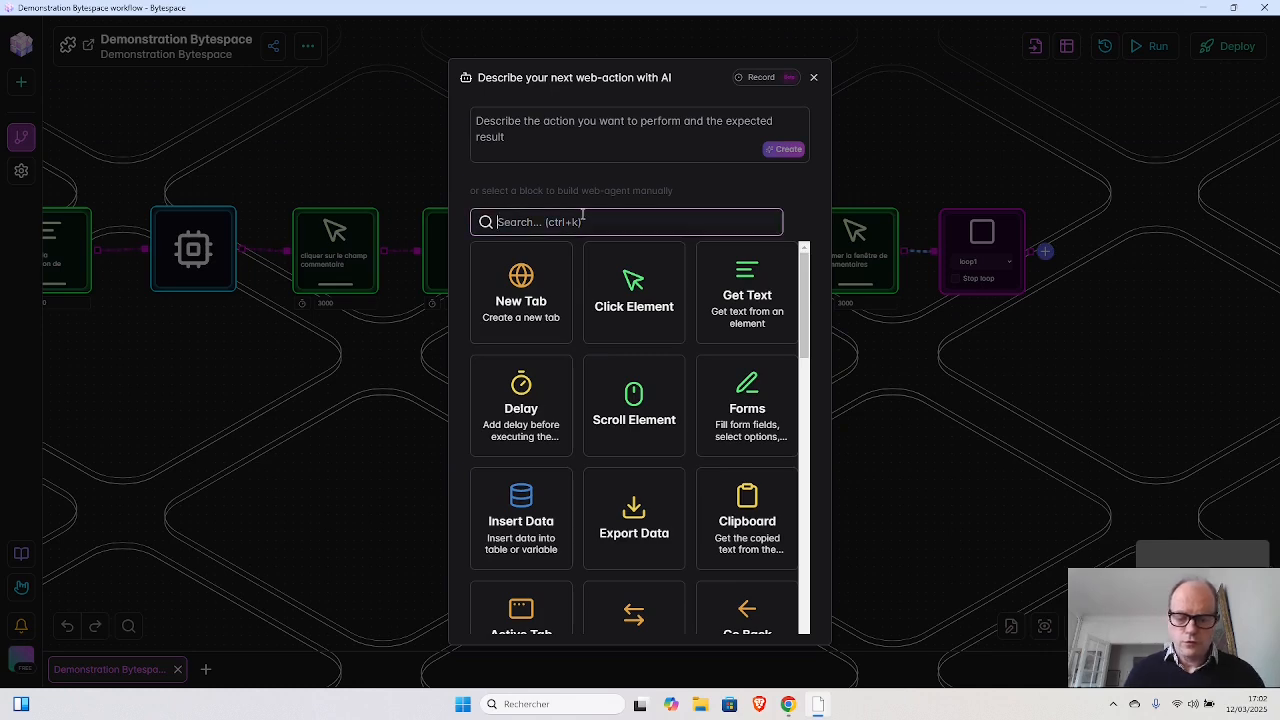
text(clo)
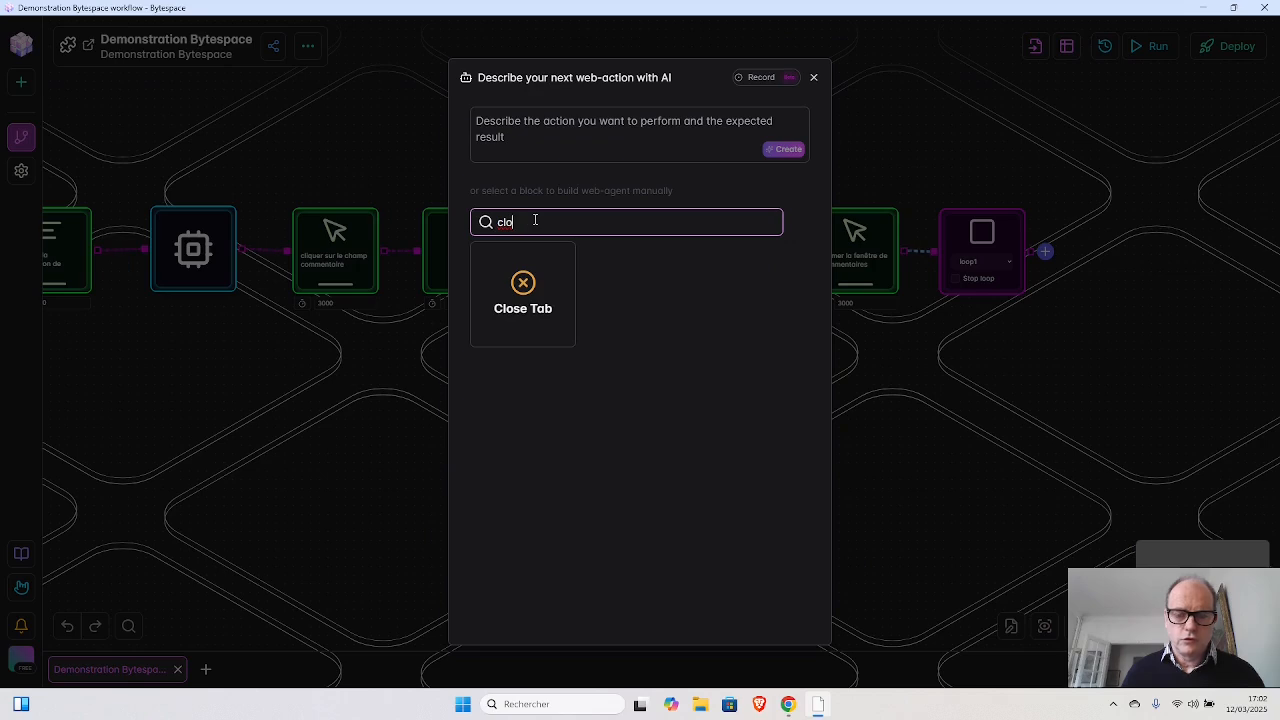
click(521, 283)
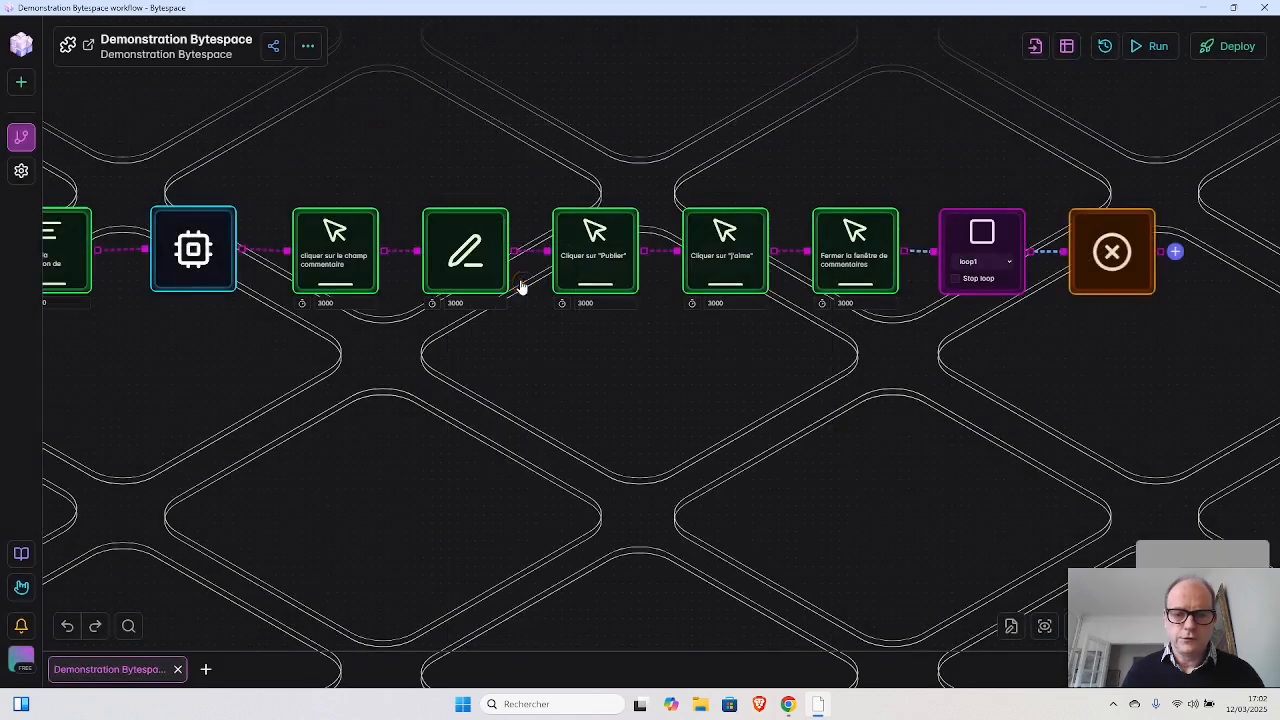
- Describe the Close Tab block as "Fermer la fenêtre Instagram active" and close its settings
click(590, 162)
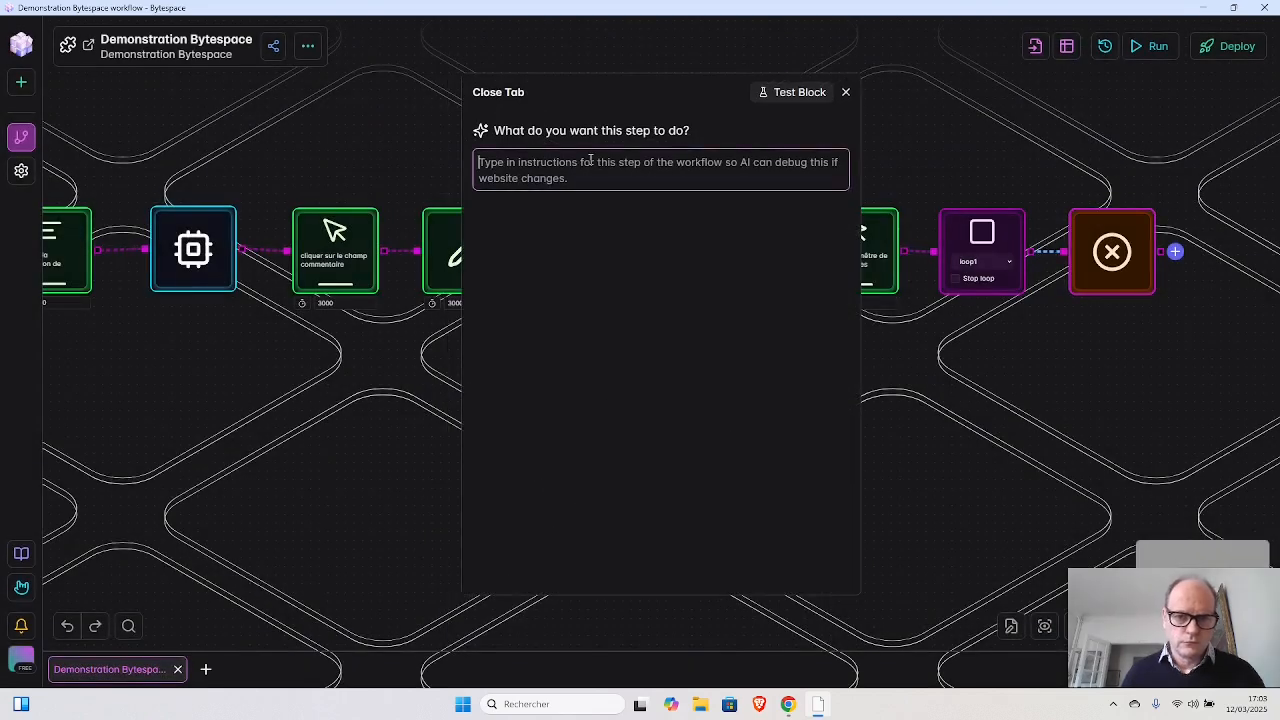
text(Ferme)
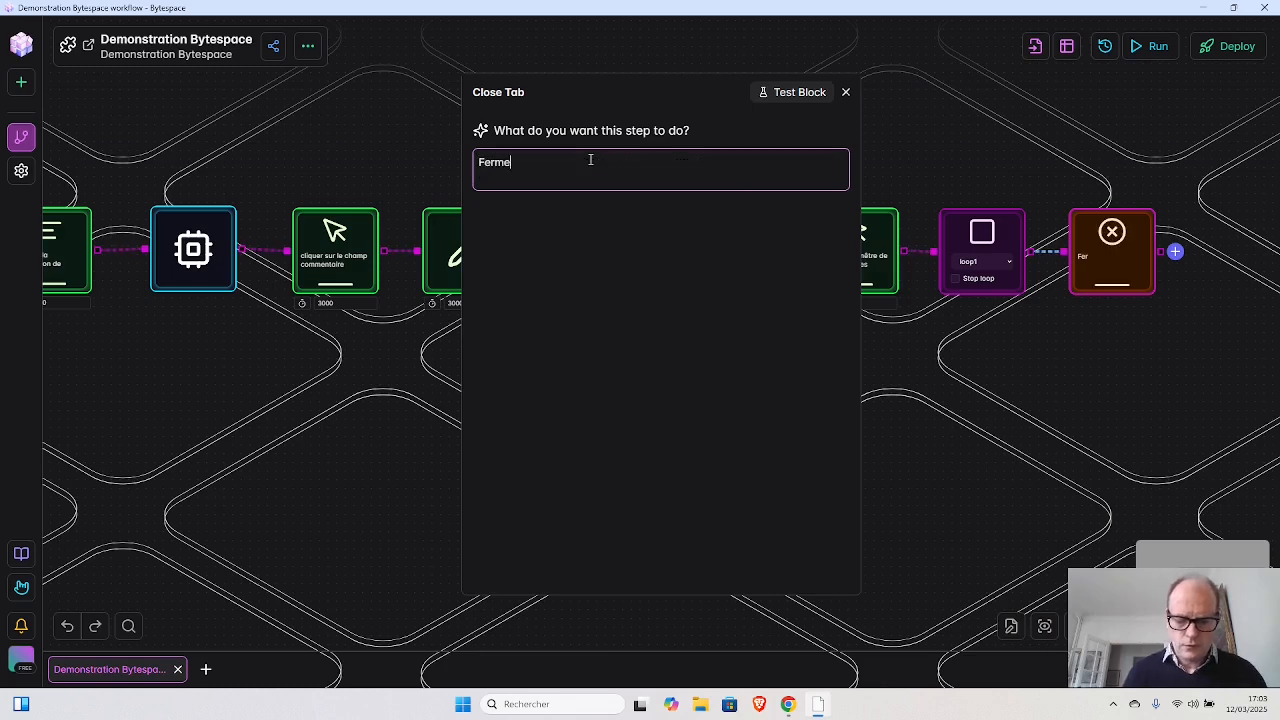
text(r la fen)
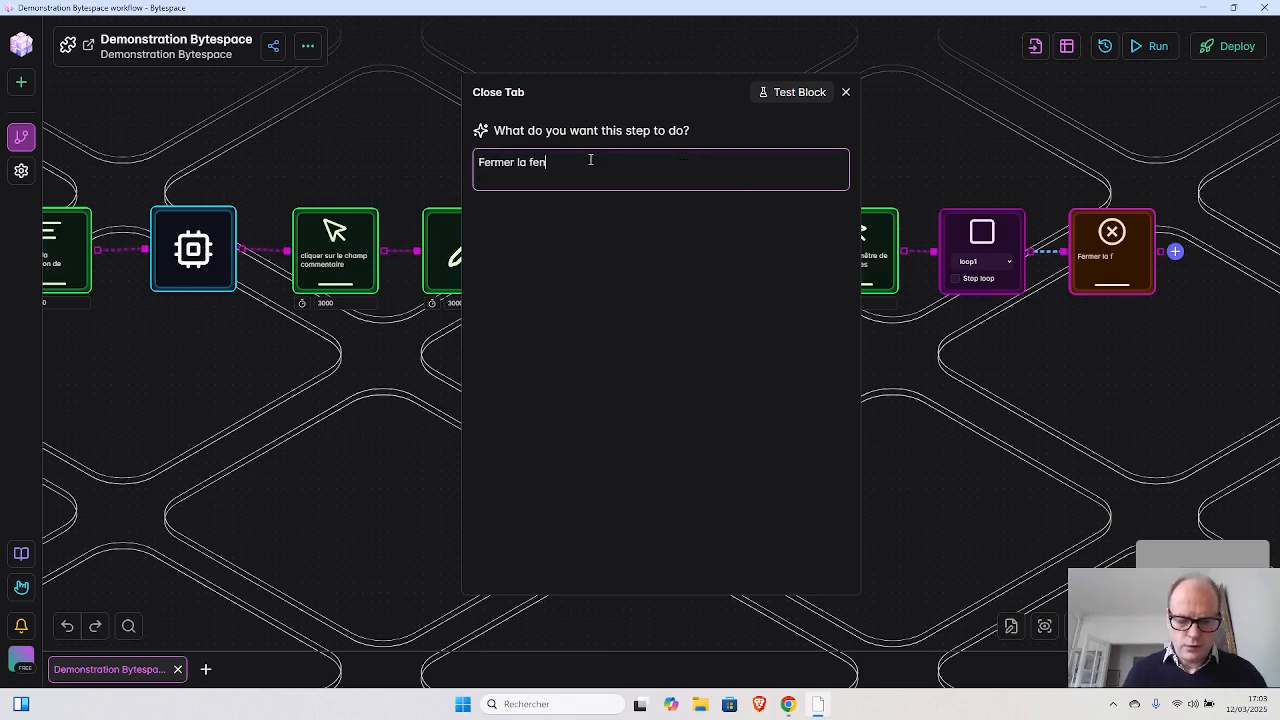
text(être)
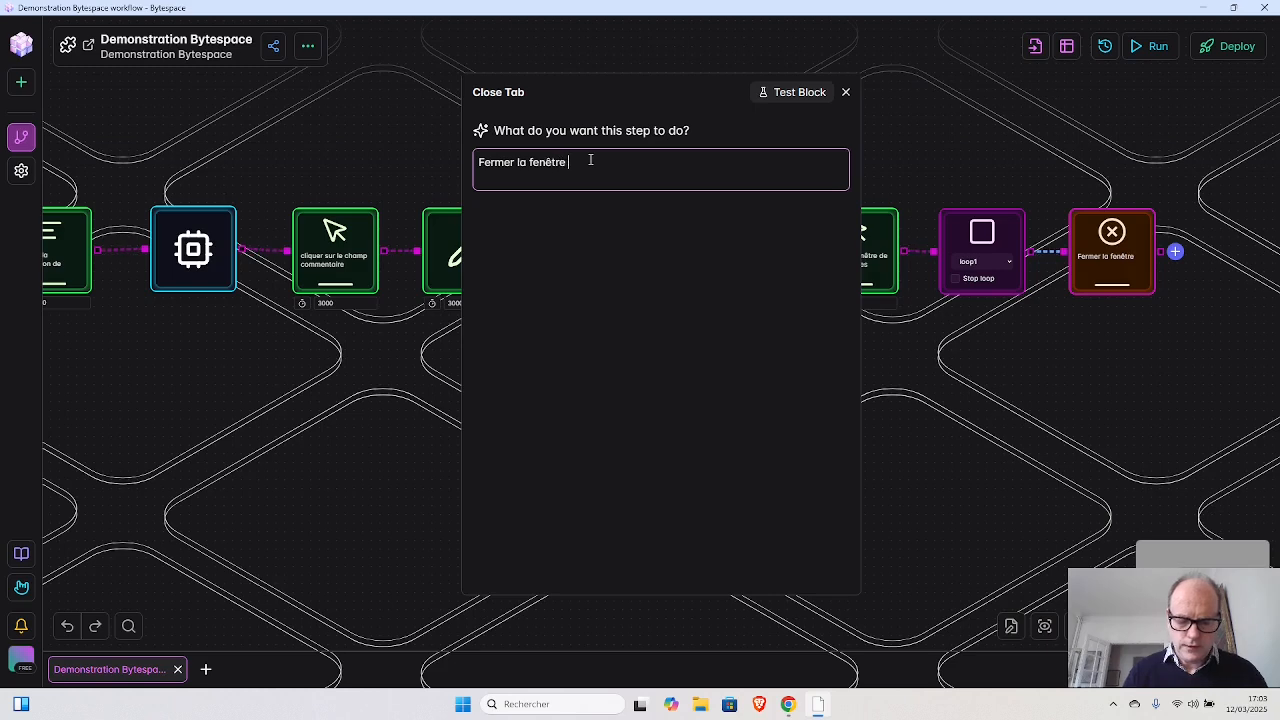
text( Instagr)
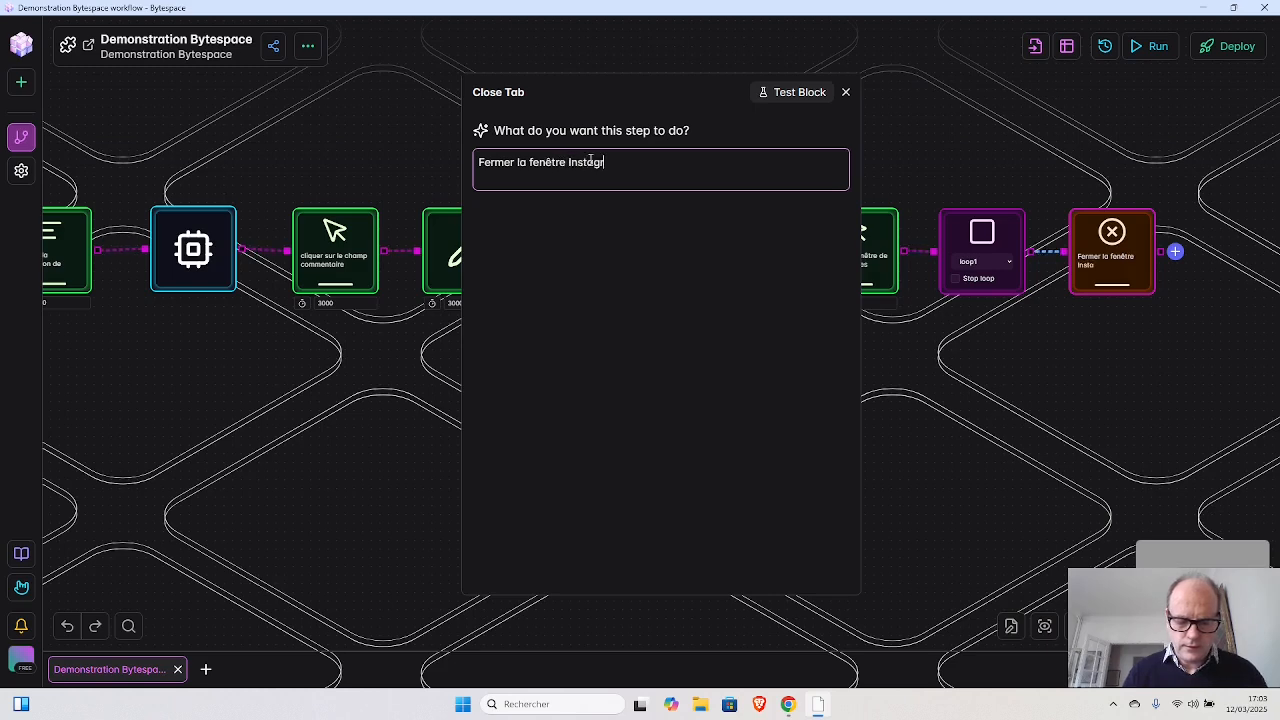
text(am act)
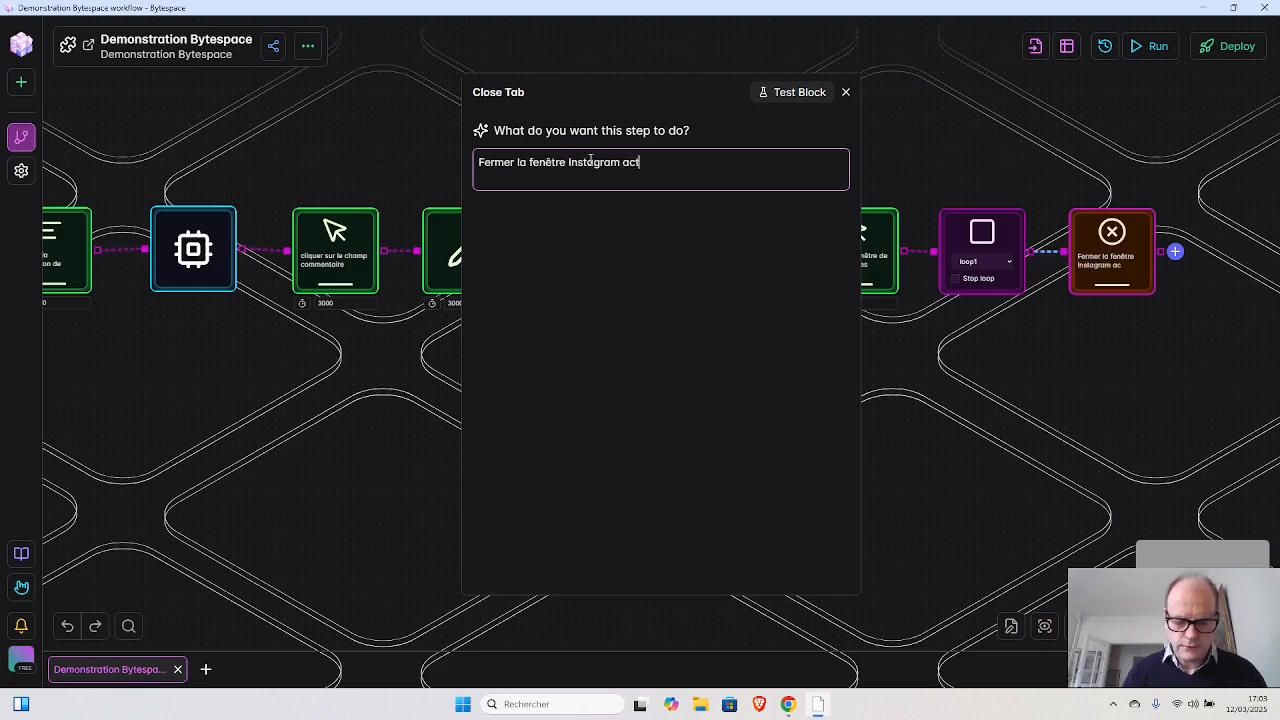
text(ive)
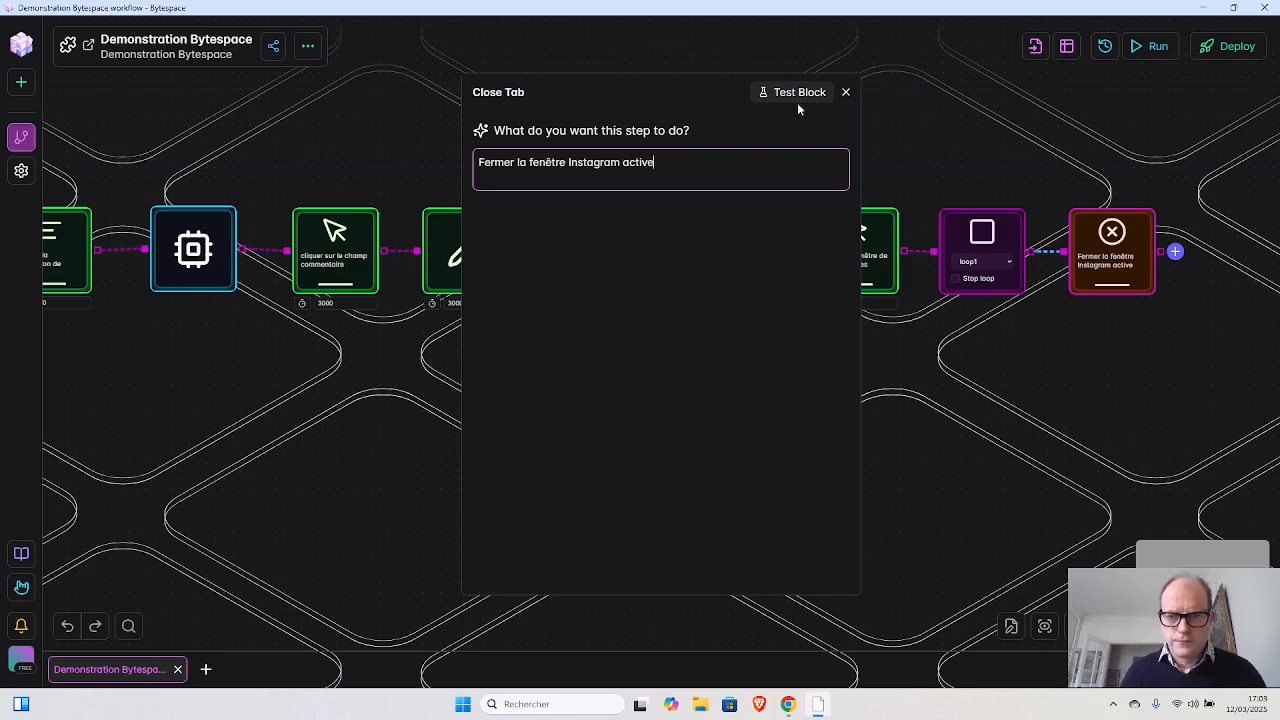
click(845, 92)
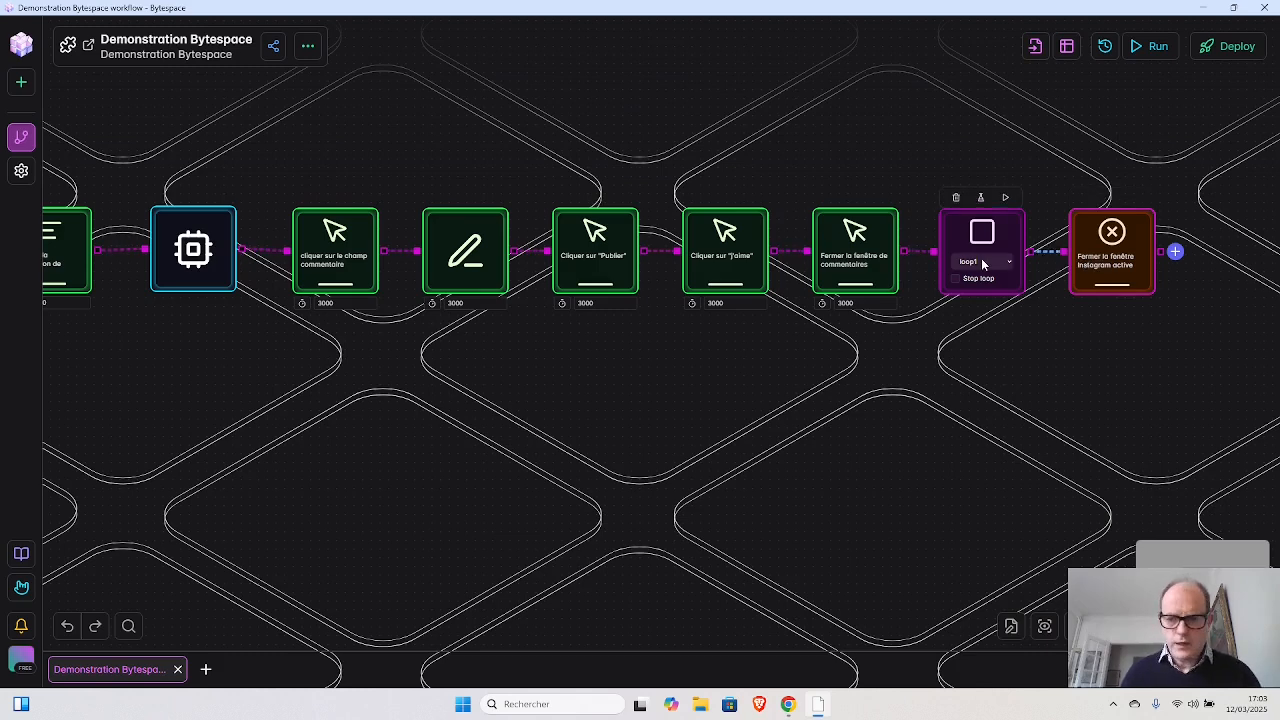
- Move the Loop Breakpoint block below the Instagram post loop block and place the Close Tab block right beside it
drag(980, 280, 446, 414)
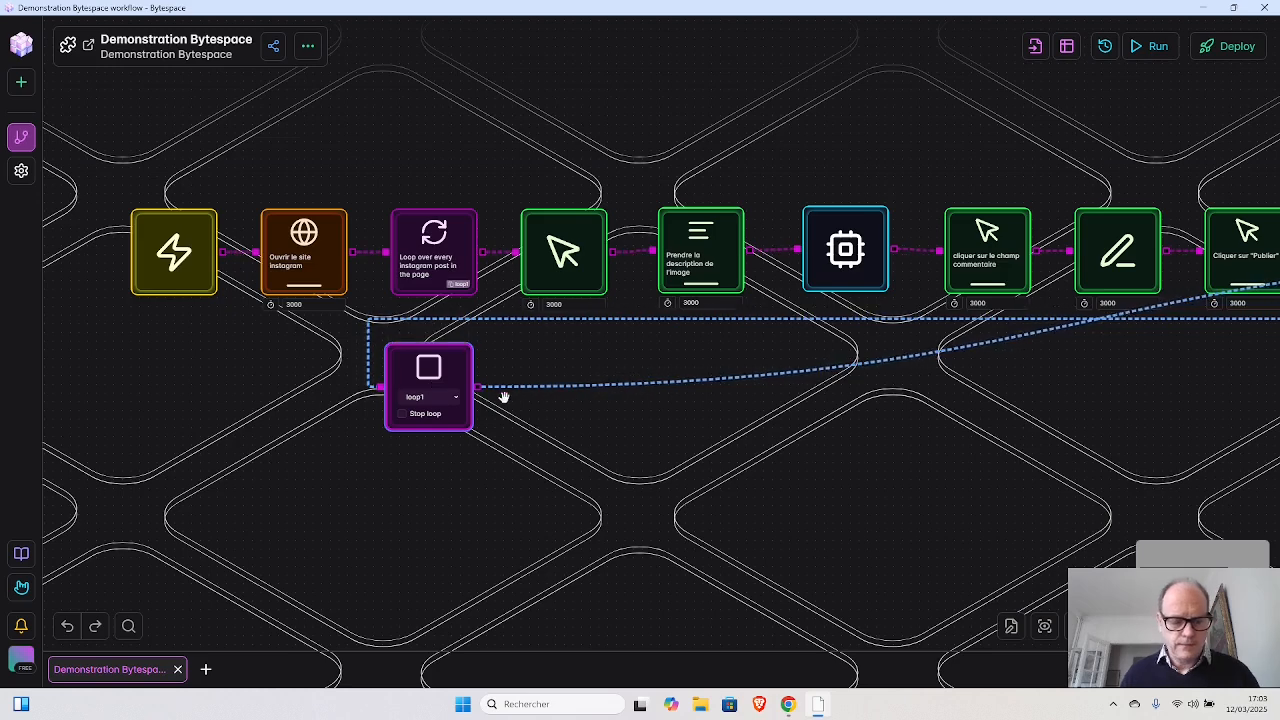
scroll(504, 398, down, 3)
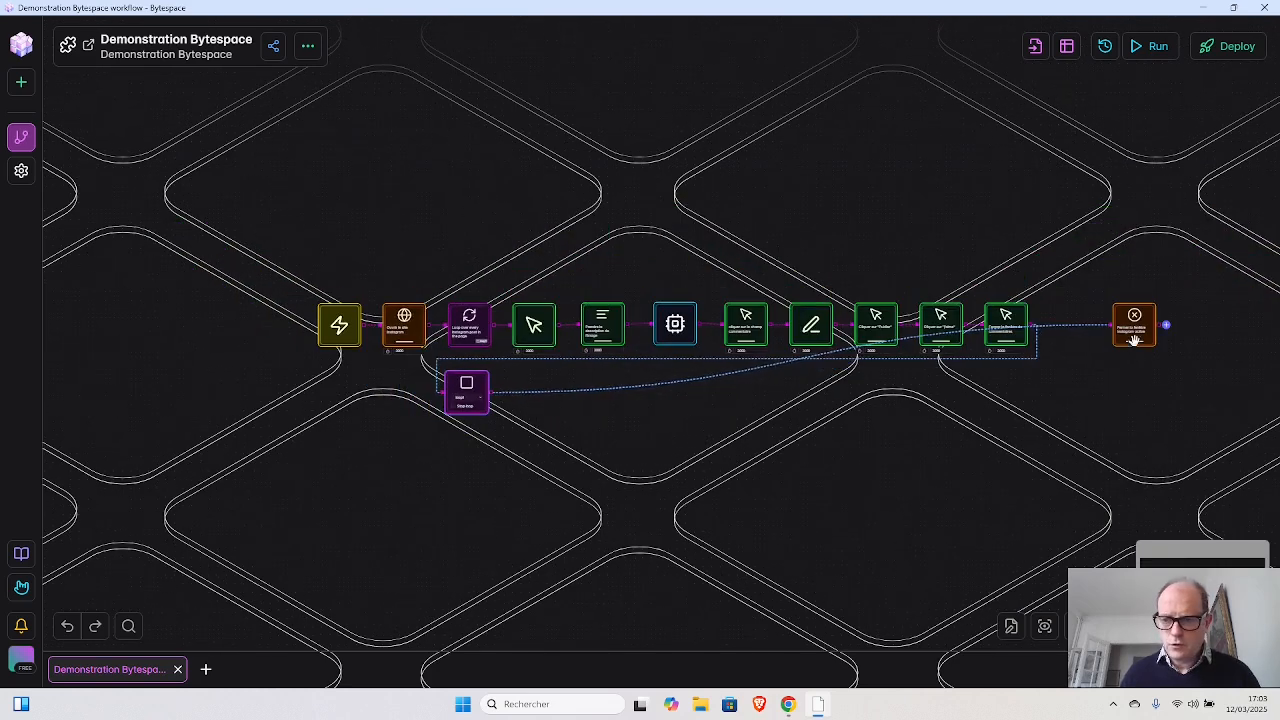
drag(1134, 340, 543, 402)
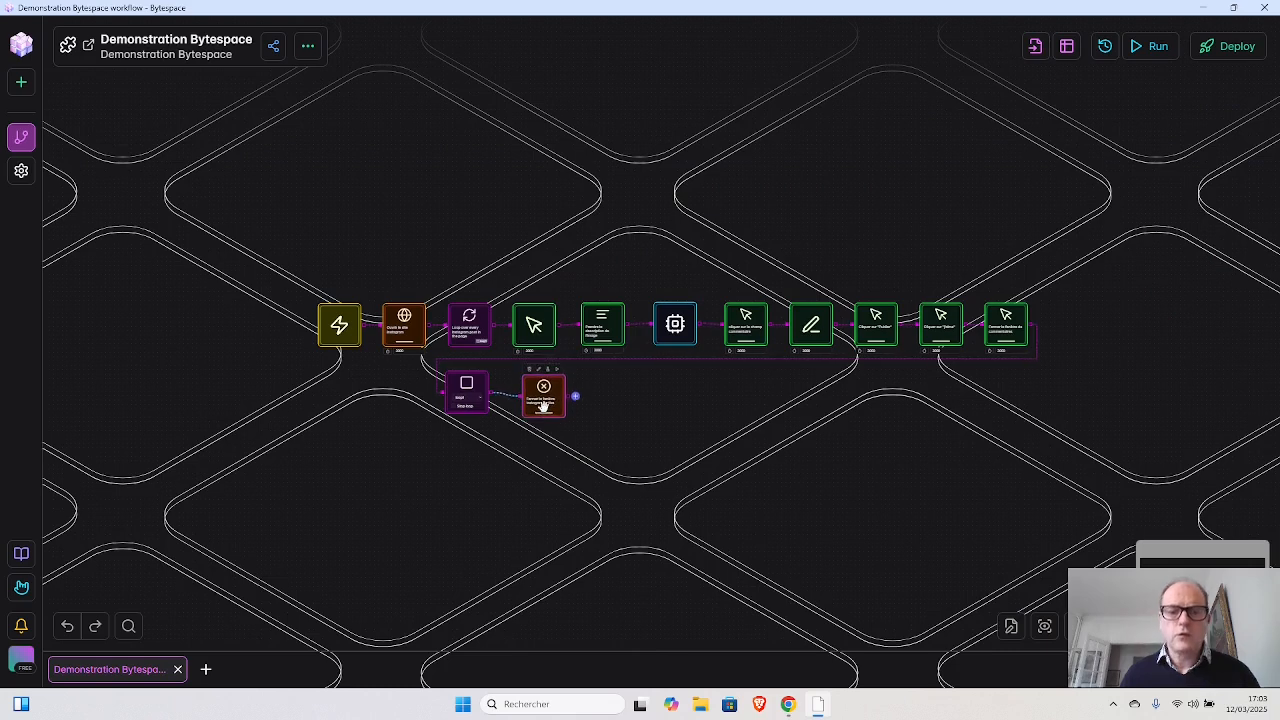
drag(543, 406, 544, 404)
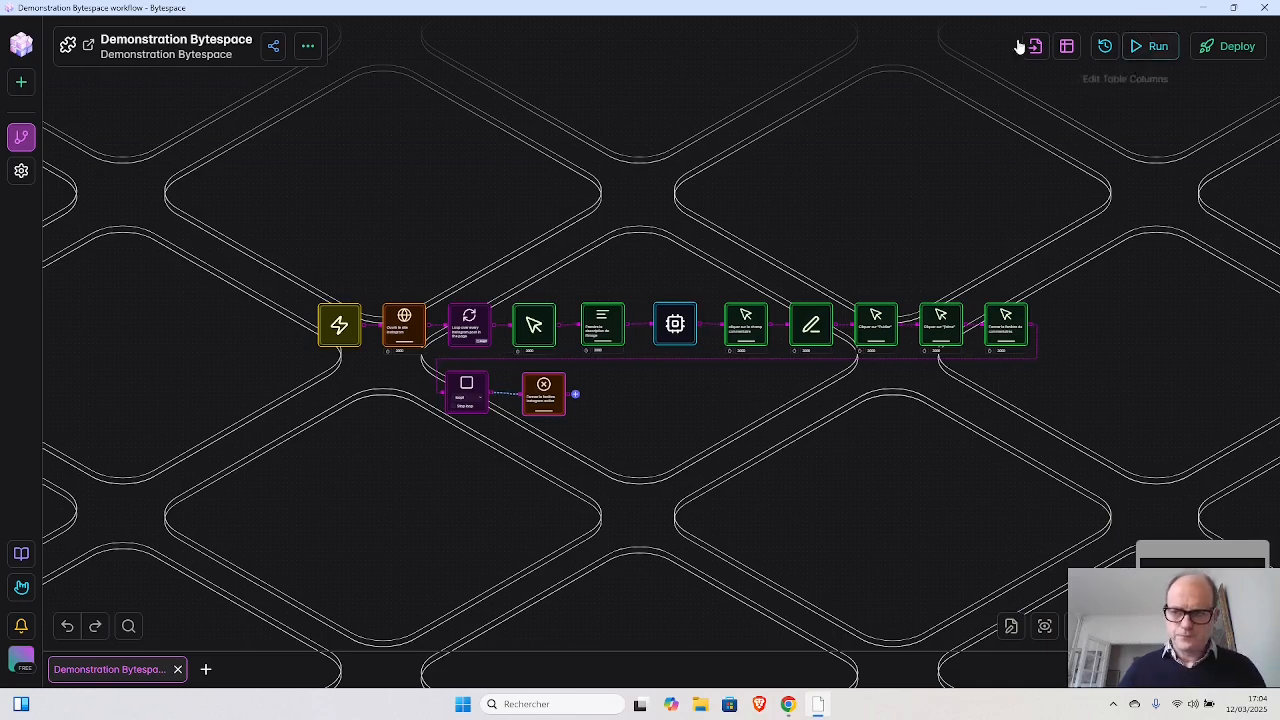
- Place the workflow window beside the browser, then close the open Instagram post and its tab
drag(924, 10, 1, 206)
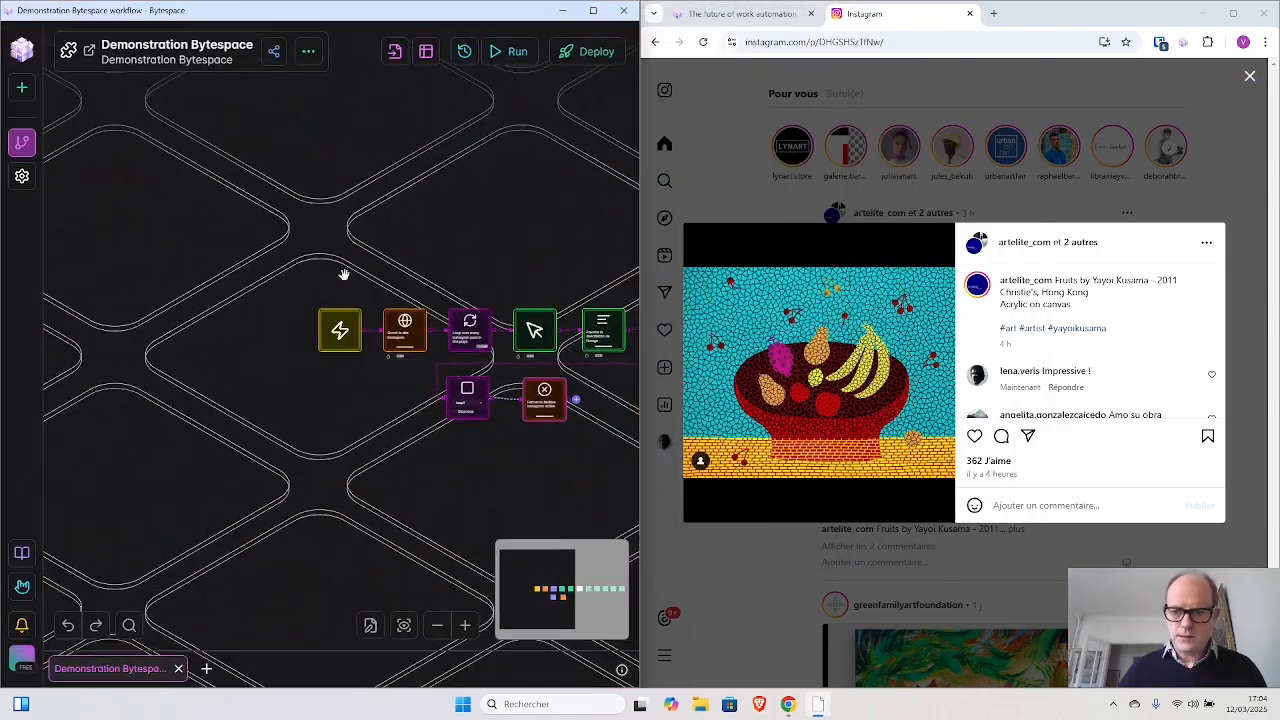
click(975, 437)
click(1253, 78)
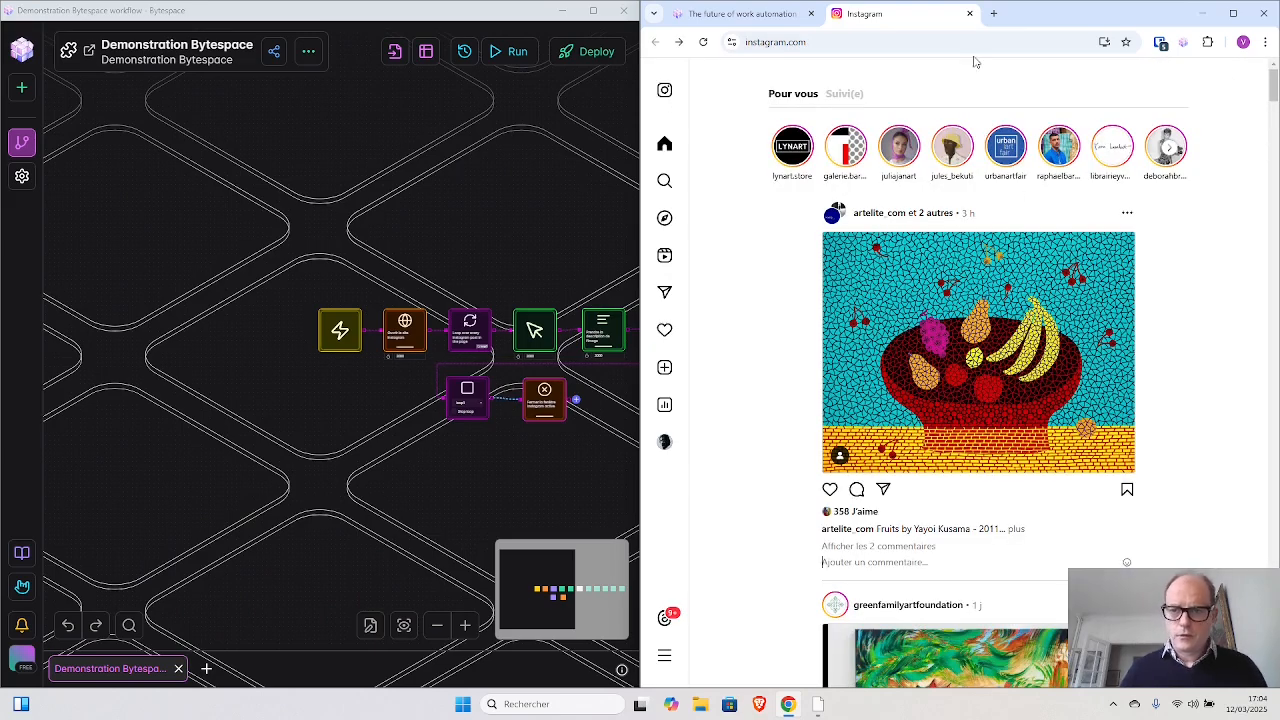
click(970, 14)
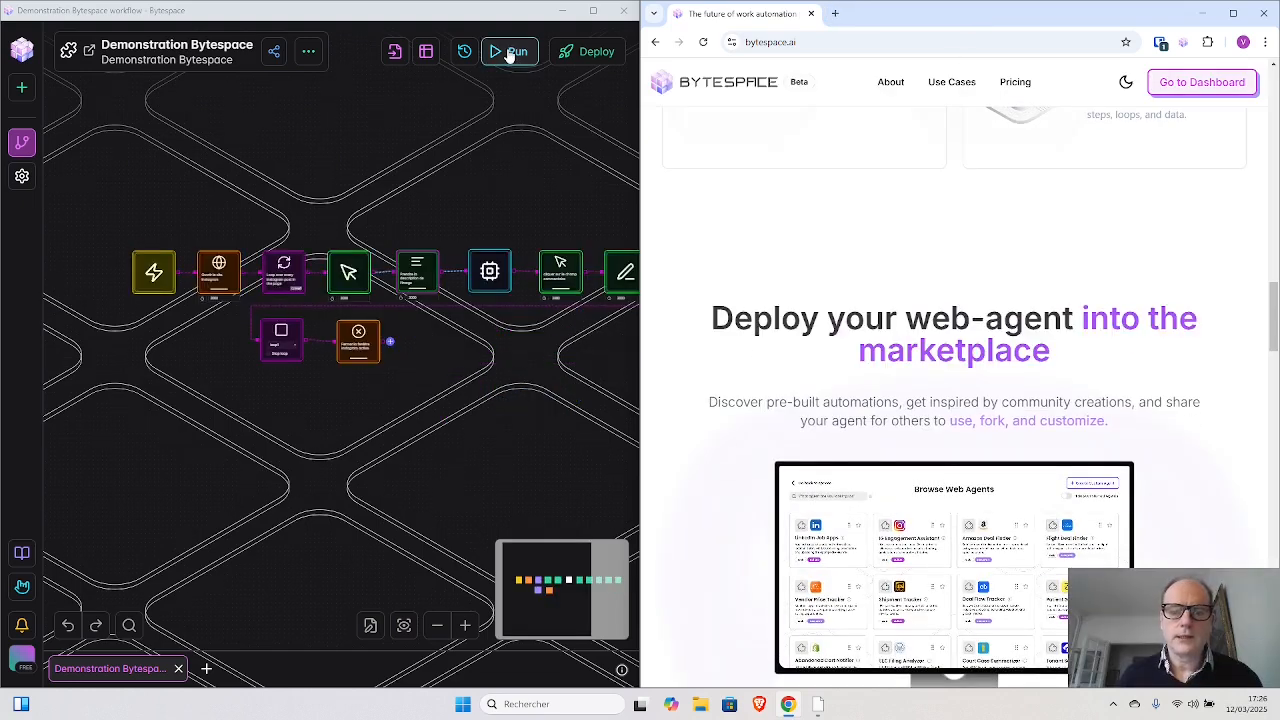
- Run the Demonstration Bytespace workflow and review the comment it generates on the lynart.store post
click(509, 52)
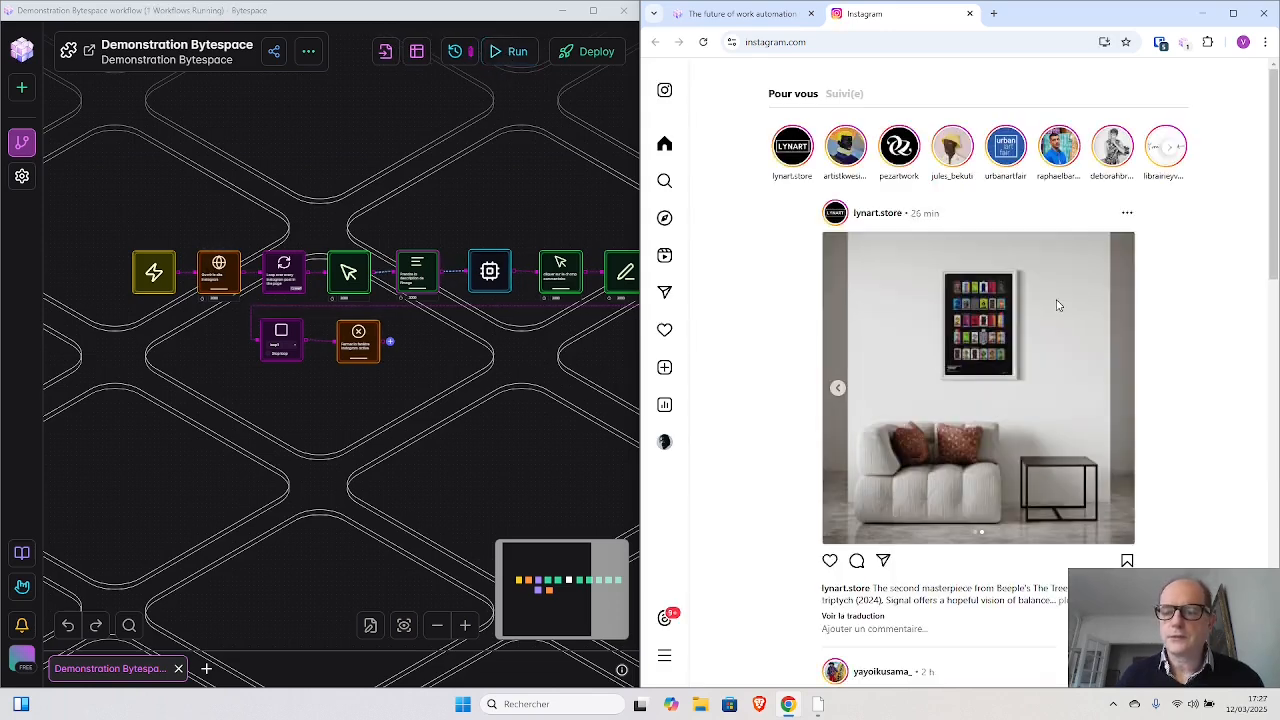
click(950, 347)
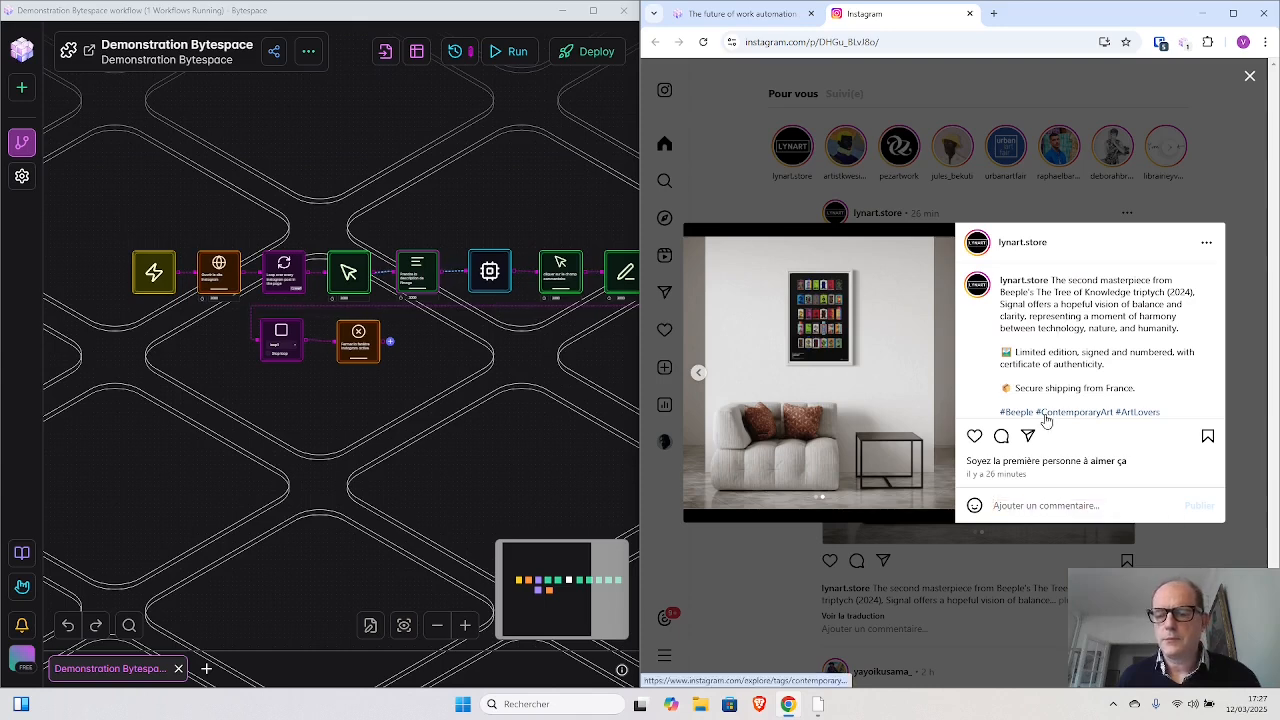
text(Signa)
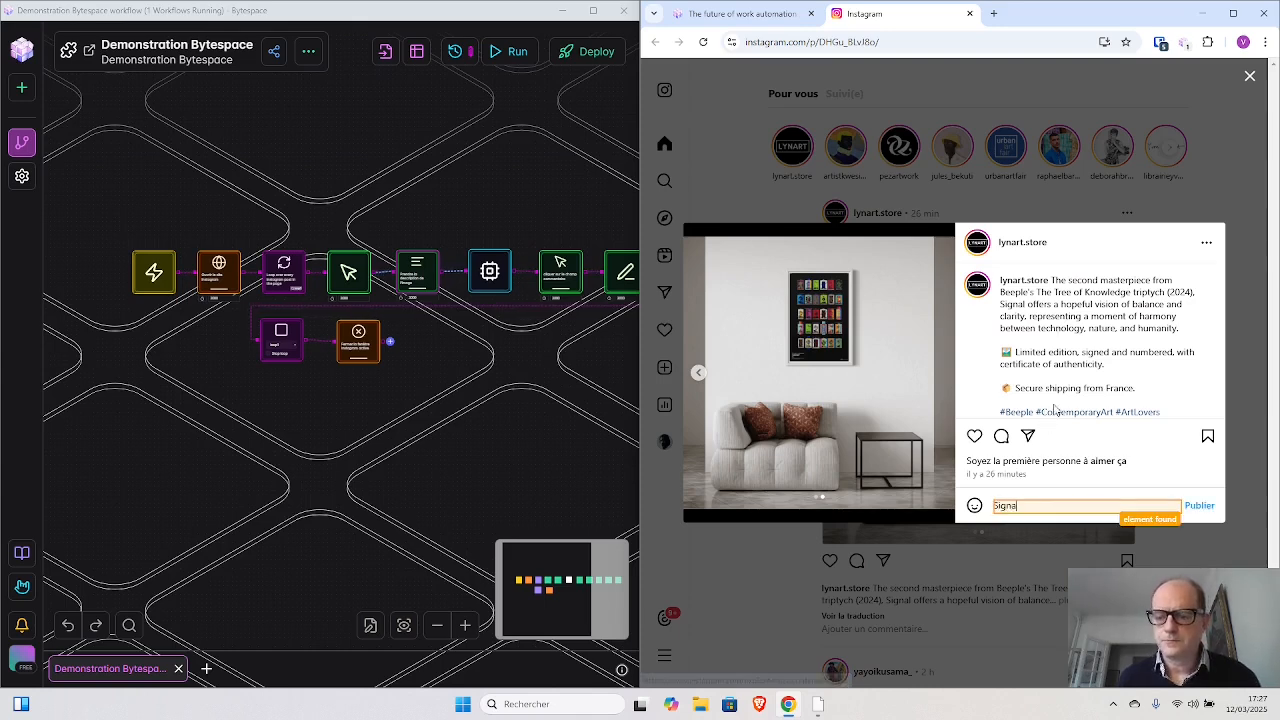
text(l de Beeple illust)
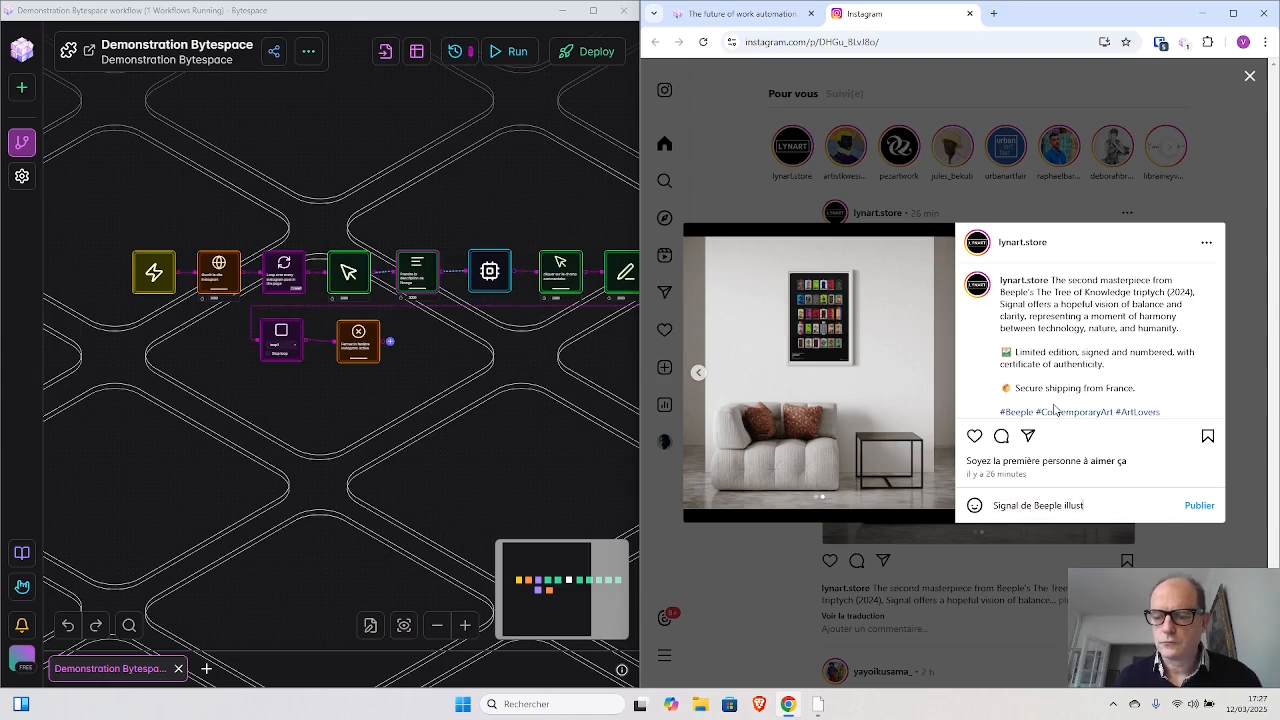
text(re magnifiquement)
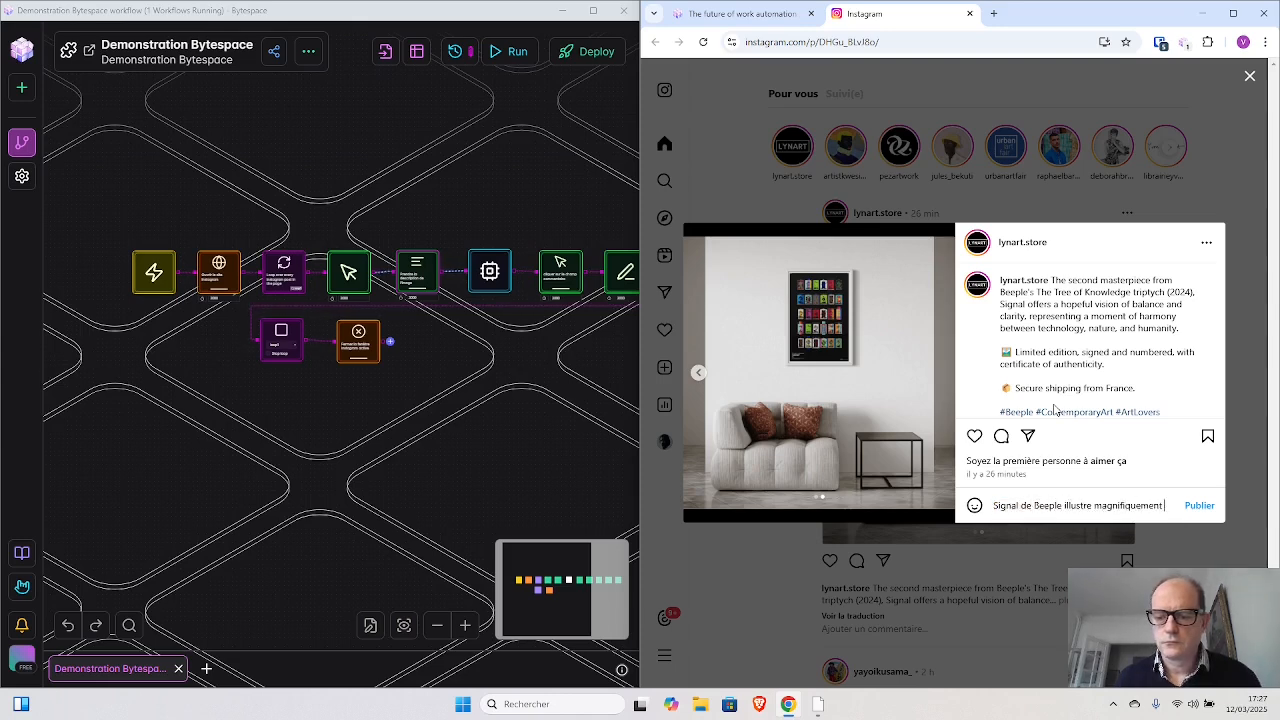
text( l'harmonie entre la)
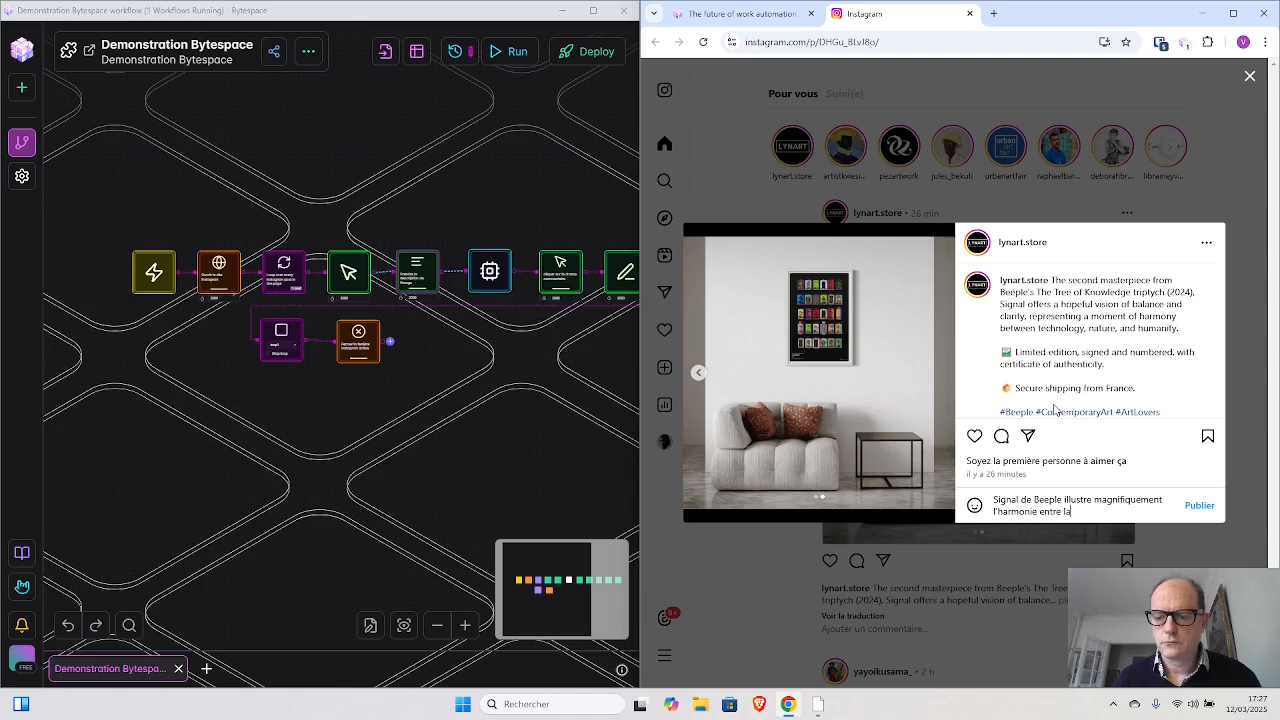
text( technologie. la n)
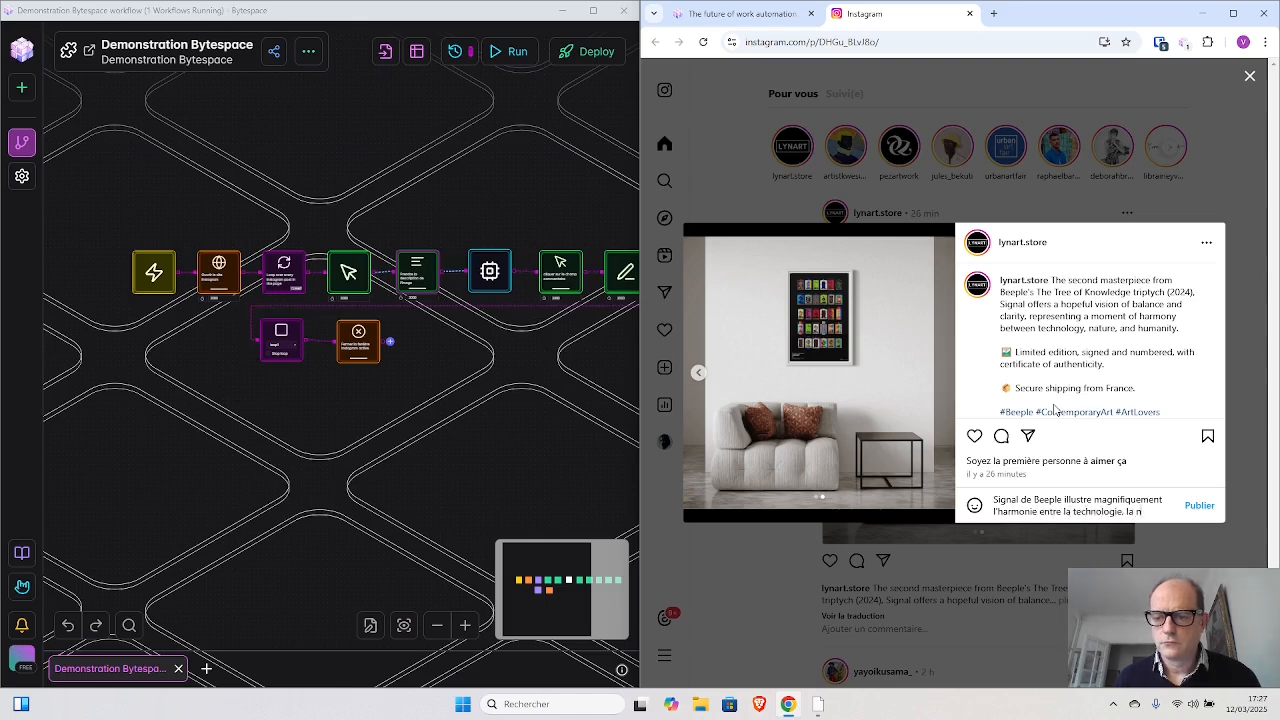
text(ature et l'humanité)
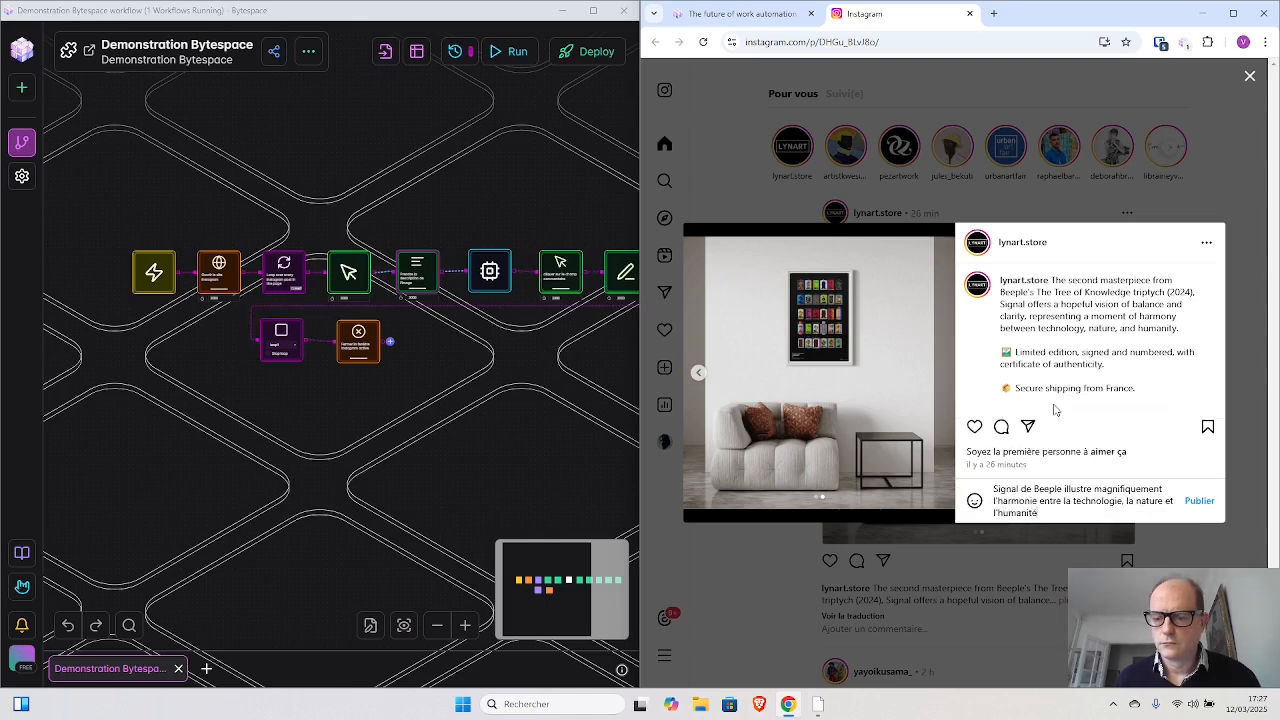
text(, offrant une pers)
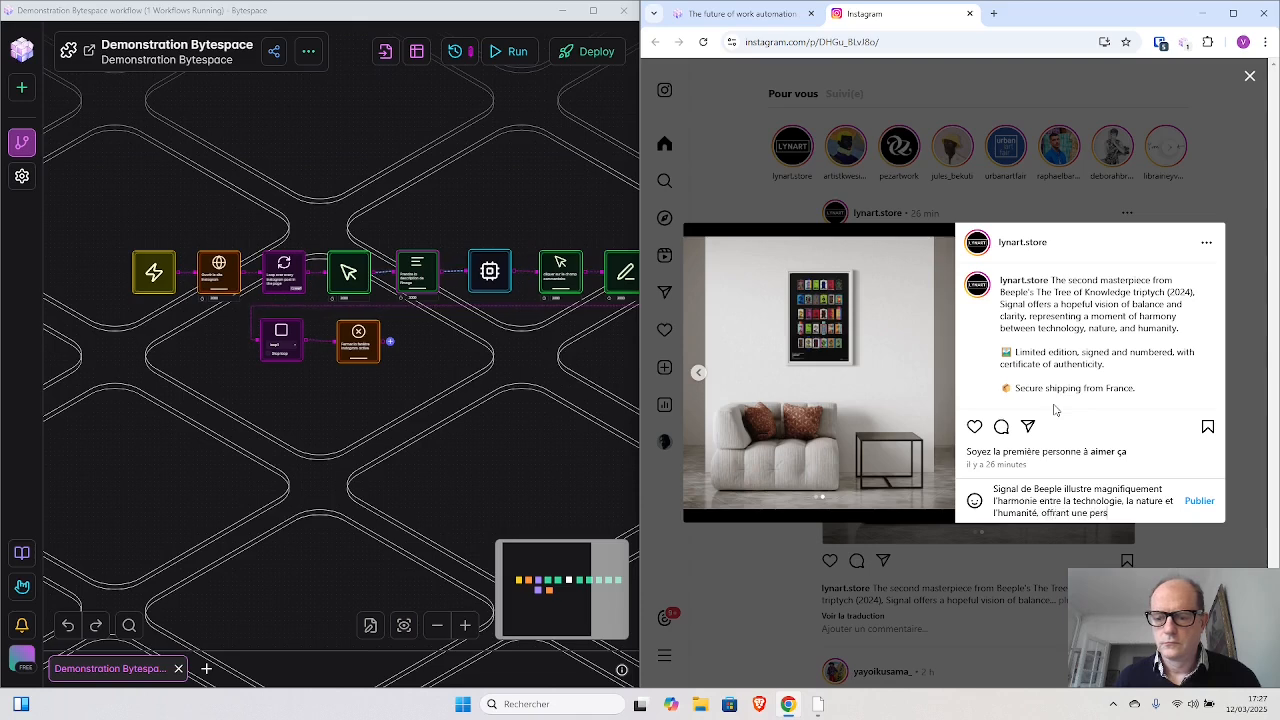
text(pective optimiste d)
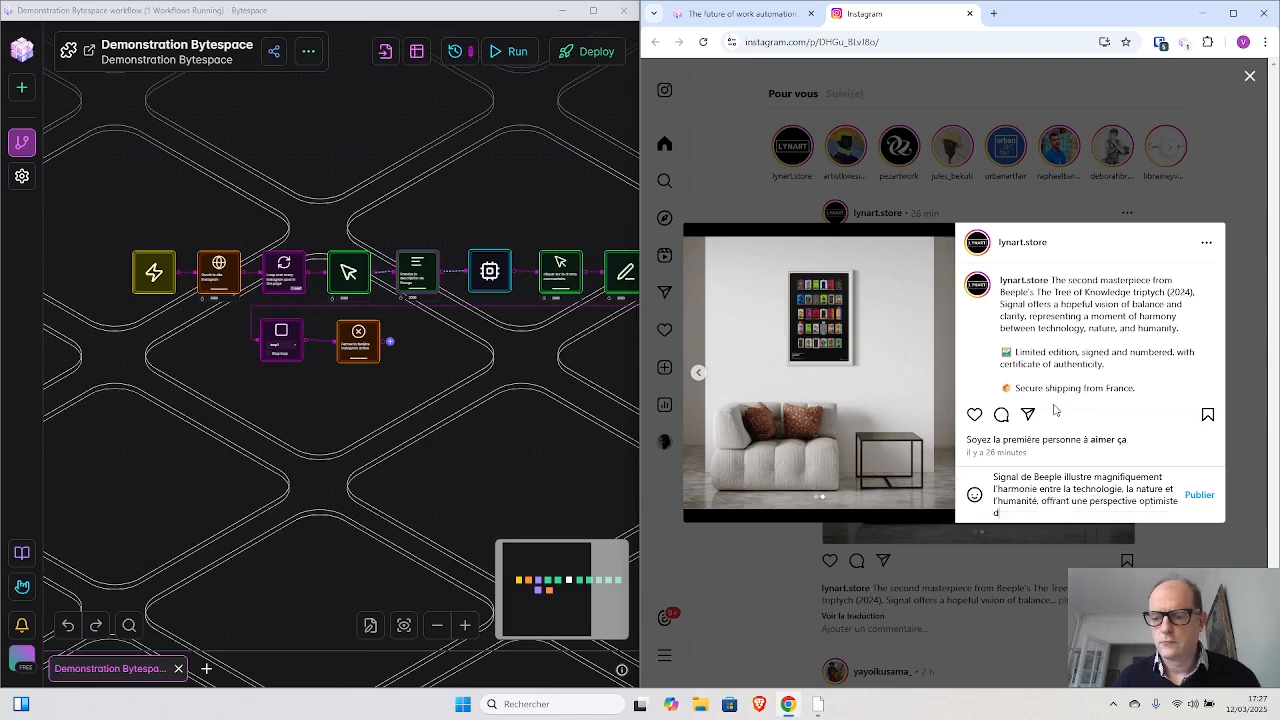
text(ans un monde souve)
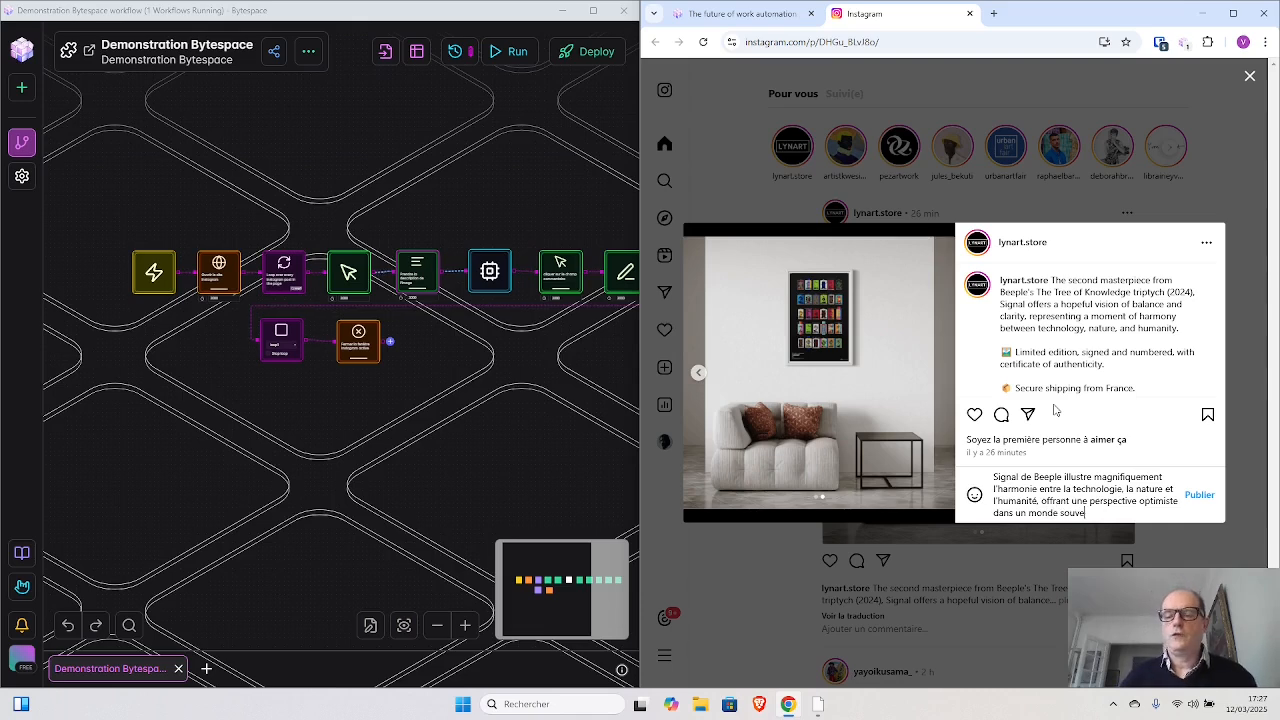
text(nt fragmenté. Cett)
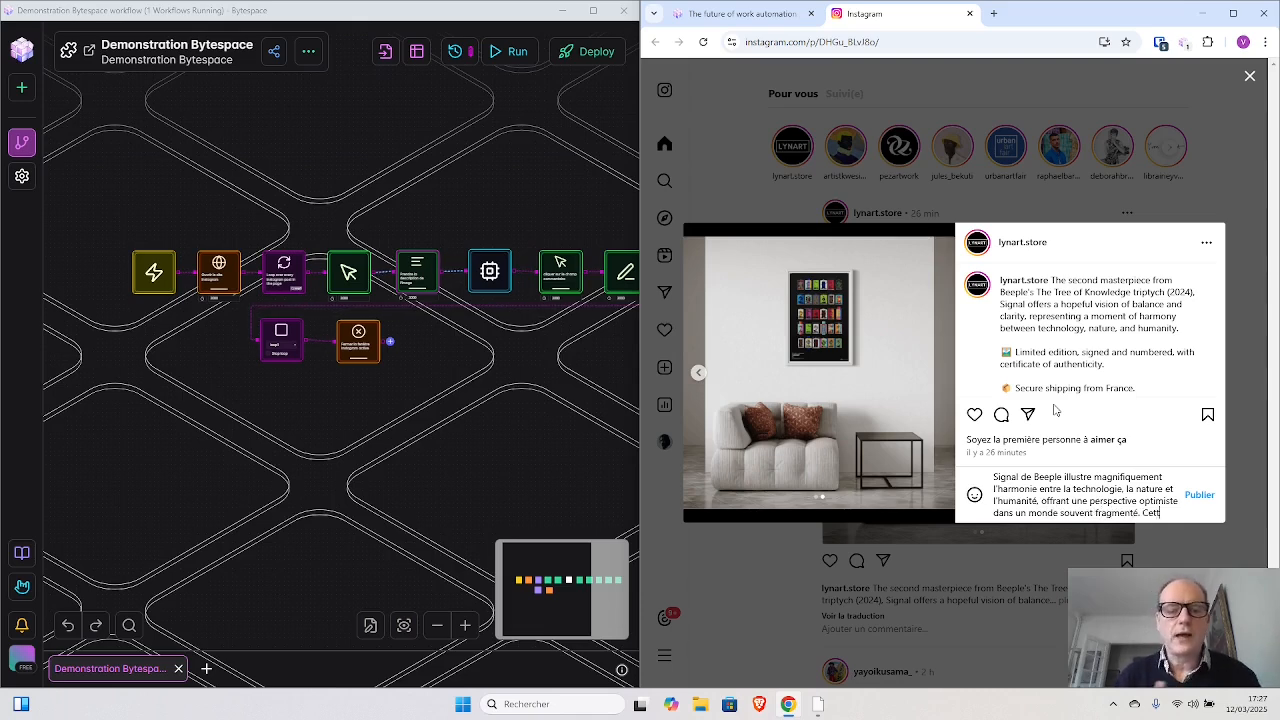
text(e nou)
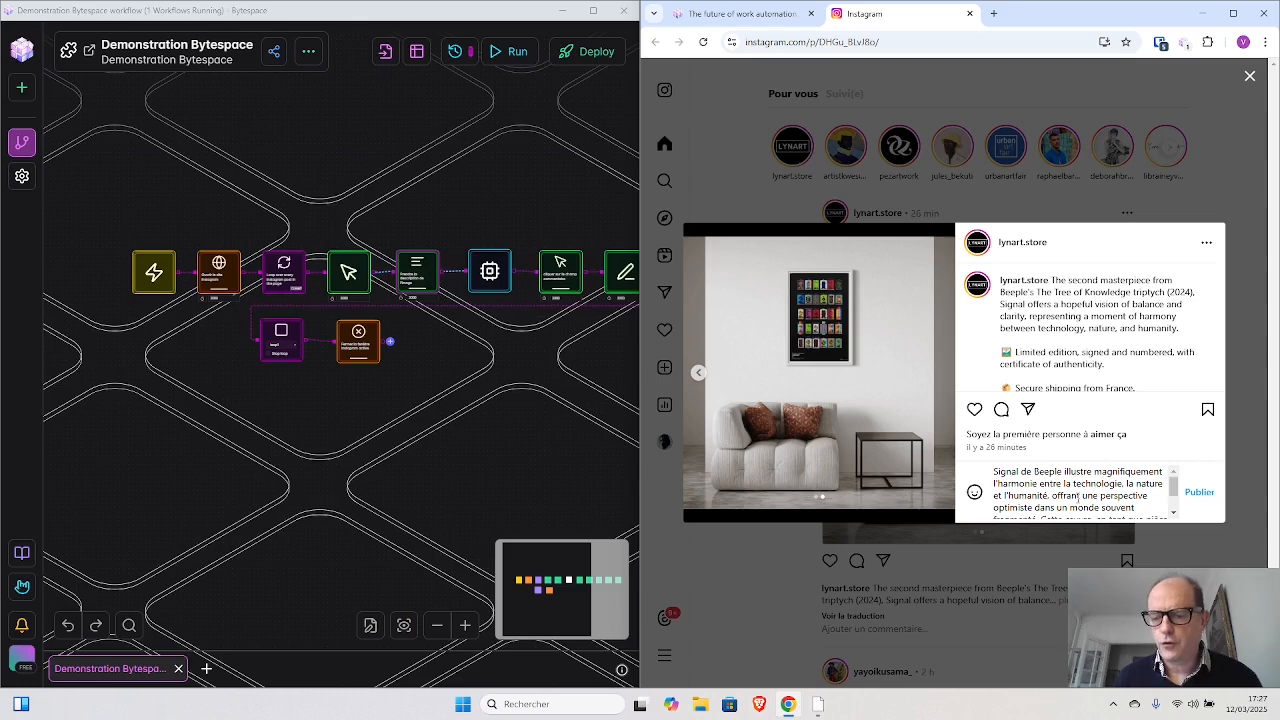
scroll(1078, 499, down, 1)
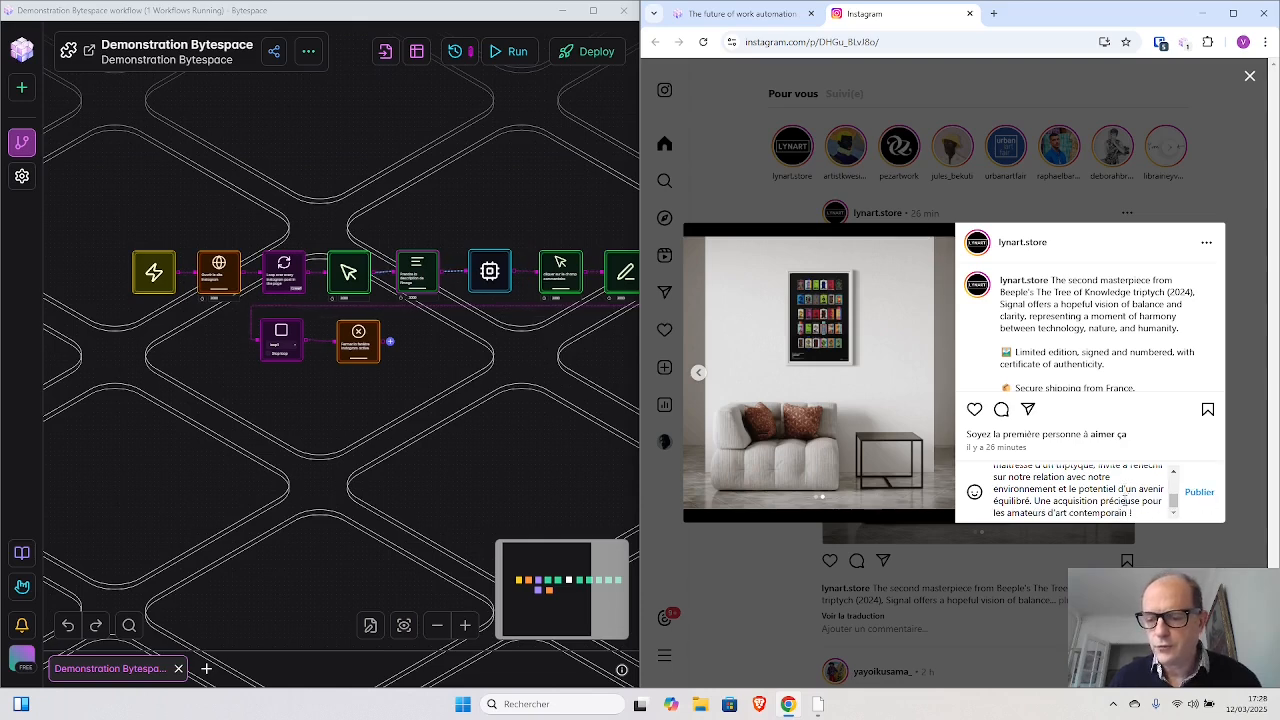
scroll(1124, 502, up, 2)
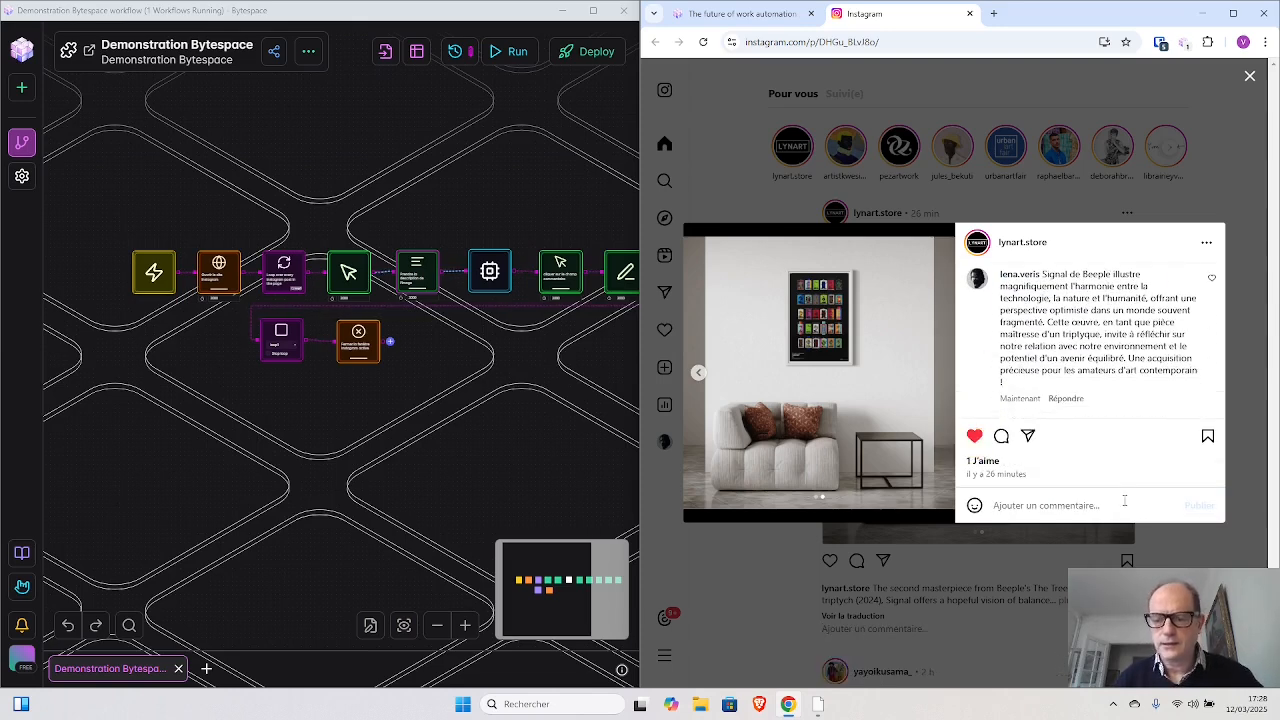
key(Escape)
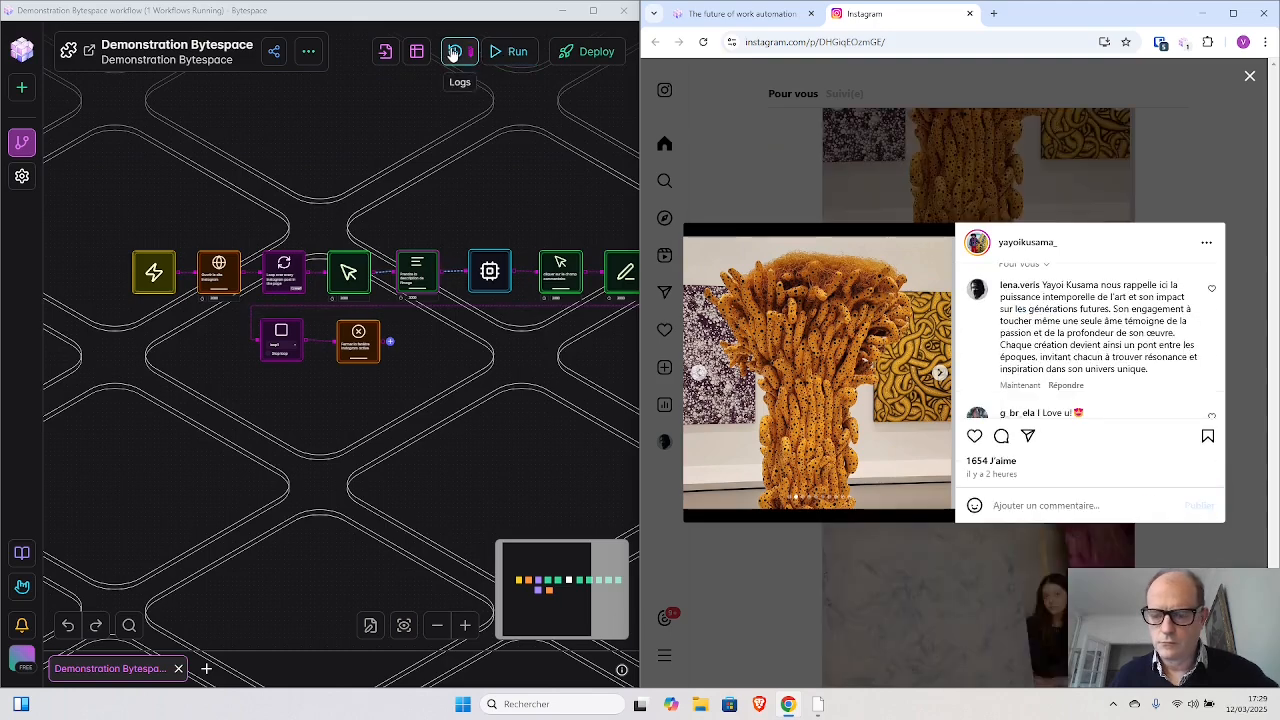
- Stop the running workflow from its logs and review the generated comment on the yayoikusama_ post
click(454, 52)
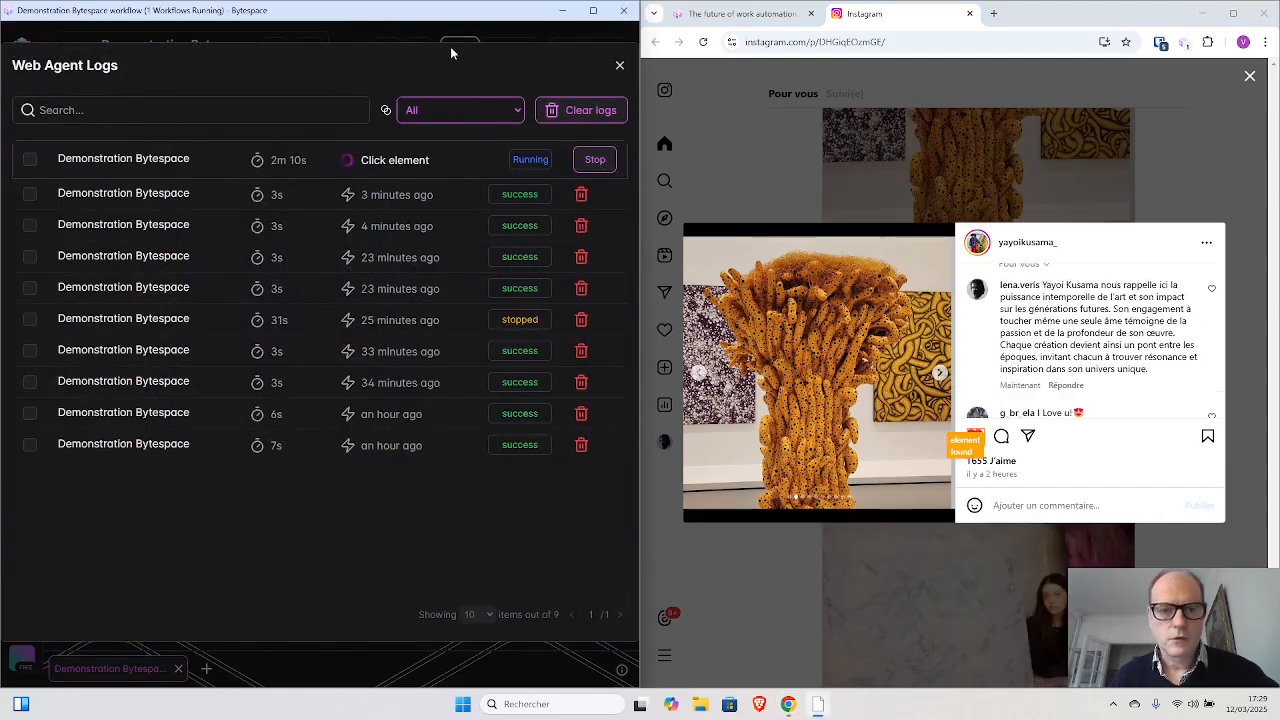
click(595, 161)
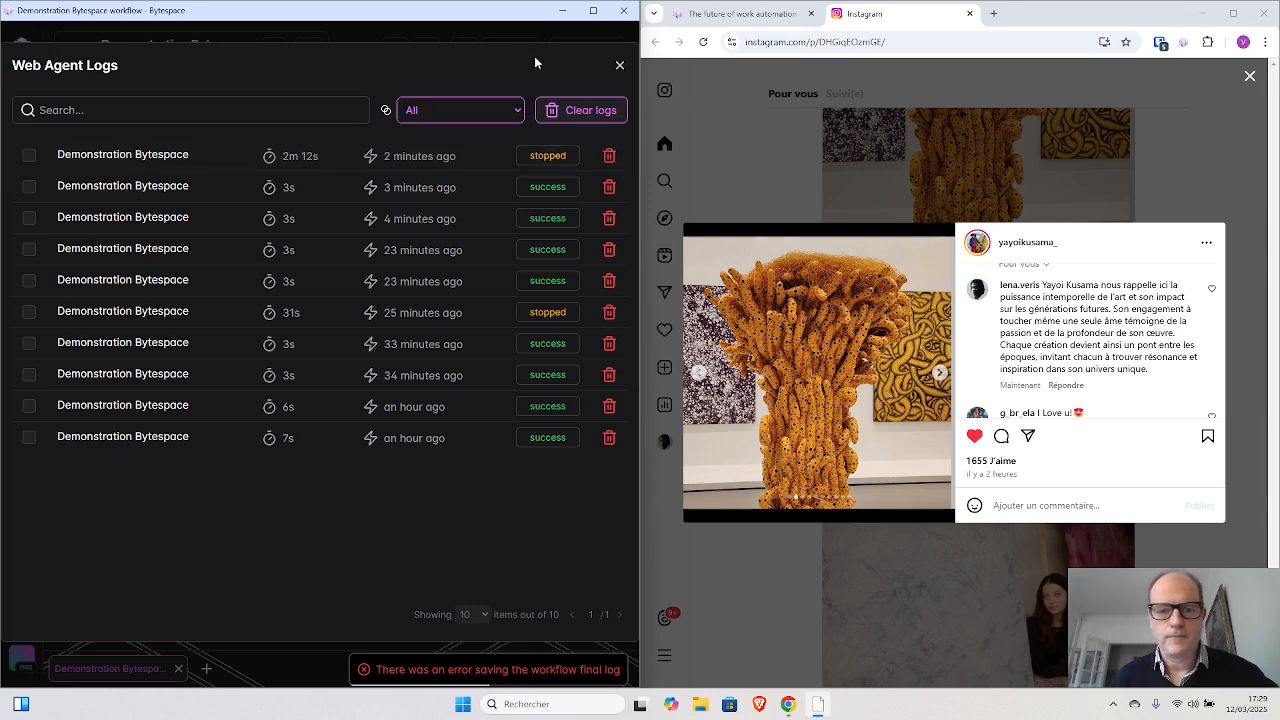
click(619, 65)
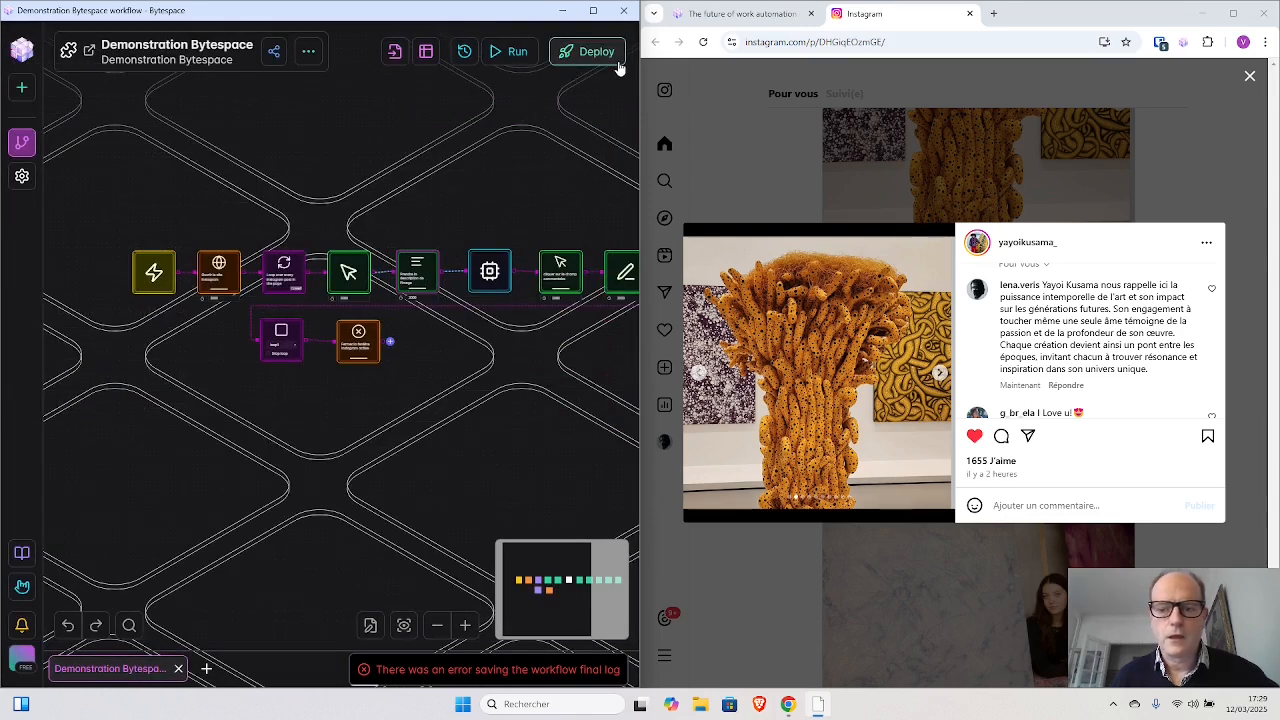
scroll(1060, 328, down, 3)
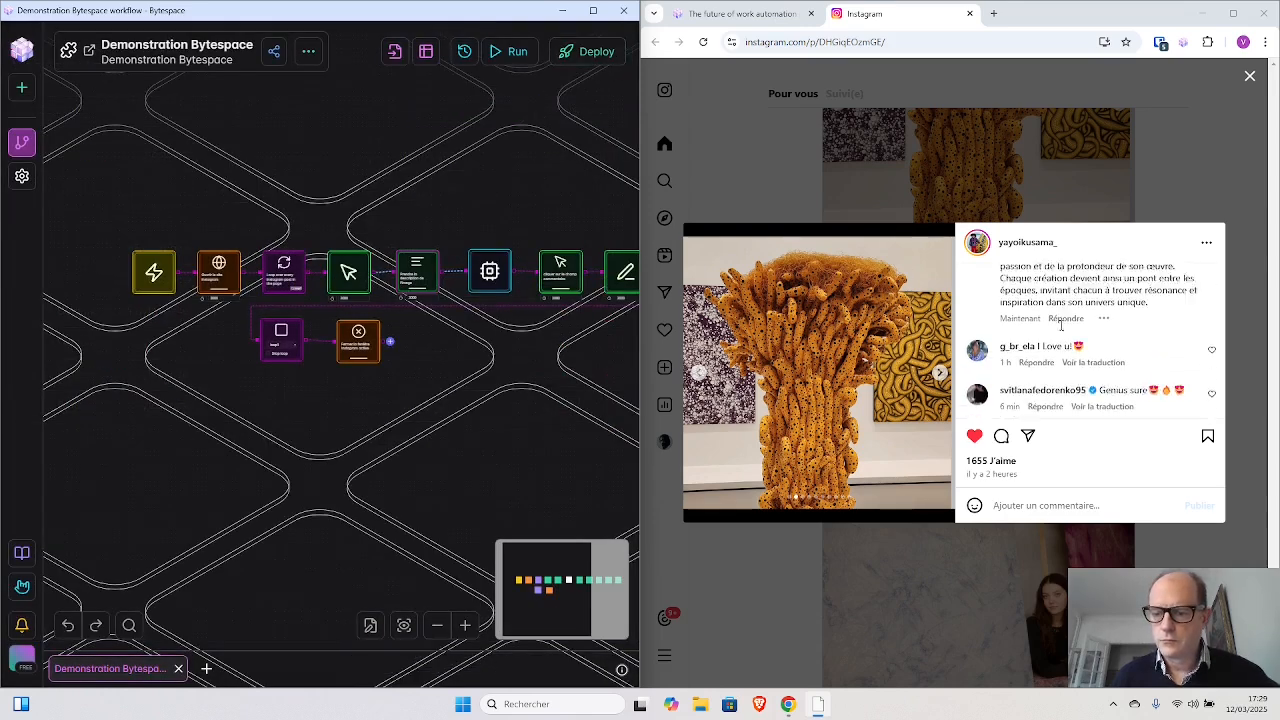
scroll(1061, 325, up, 4)
scroll(1061, 326, down, 1)
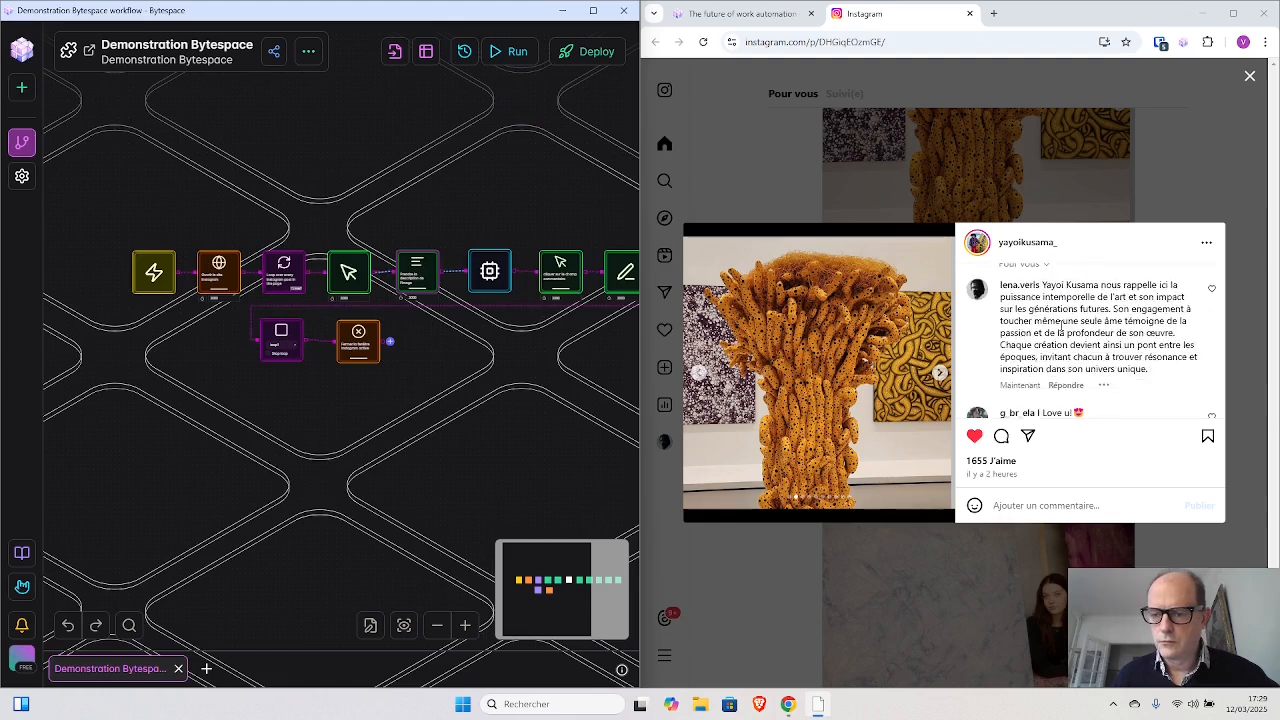